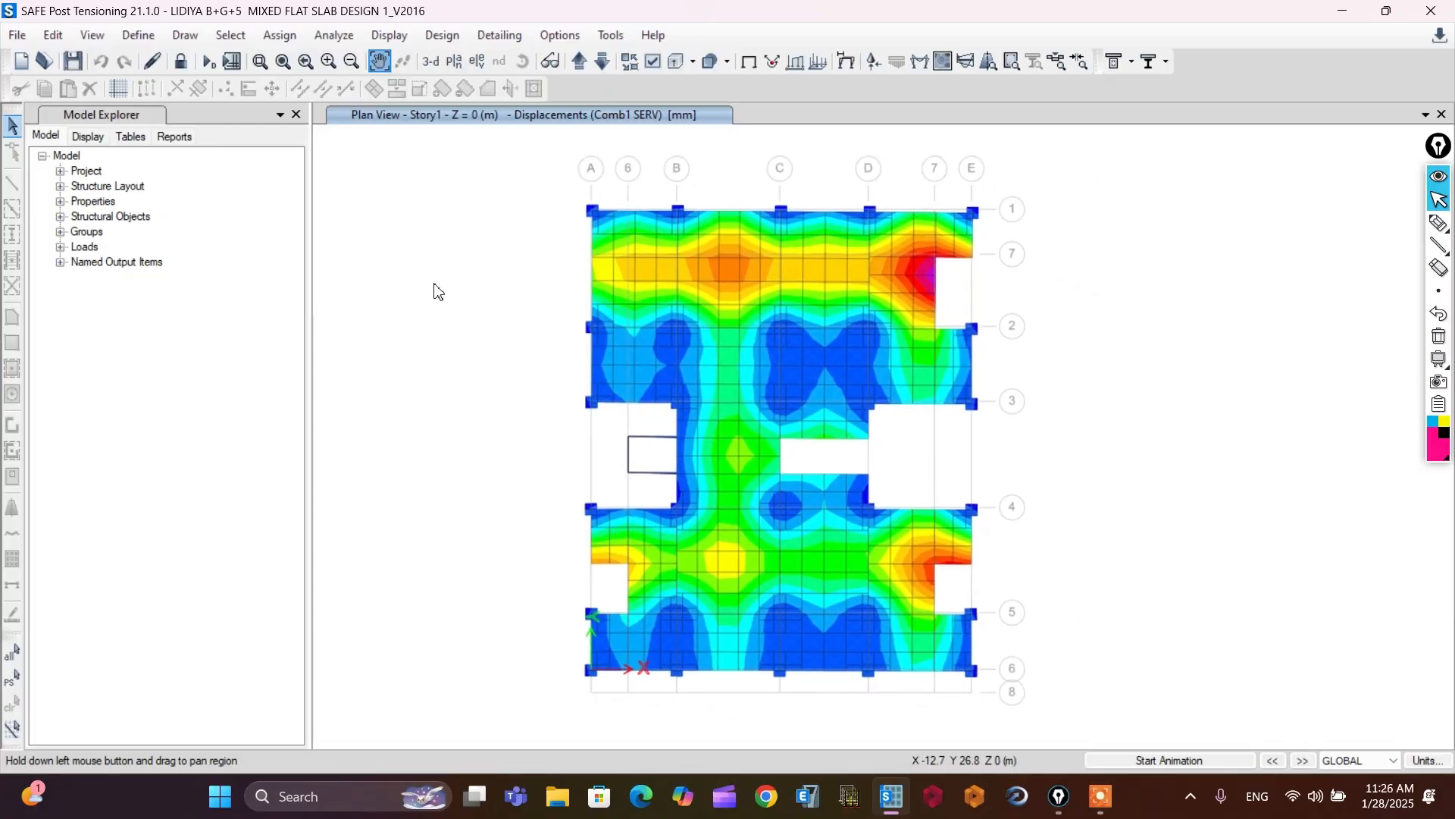
- Display the slab strip design reinforcement on the Story1 plan, followed by the punching shear design ratios
{"action": "left_click_drag", "start_coordinate": [435, 289], "coordinate": [400, 295]}
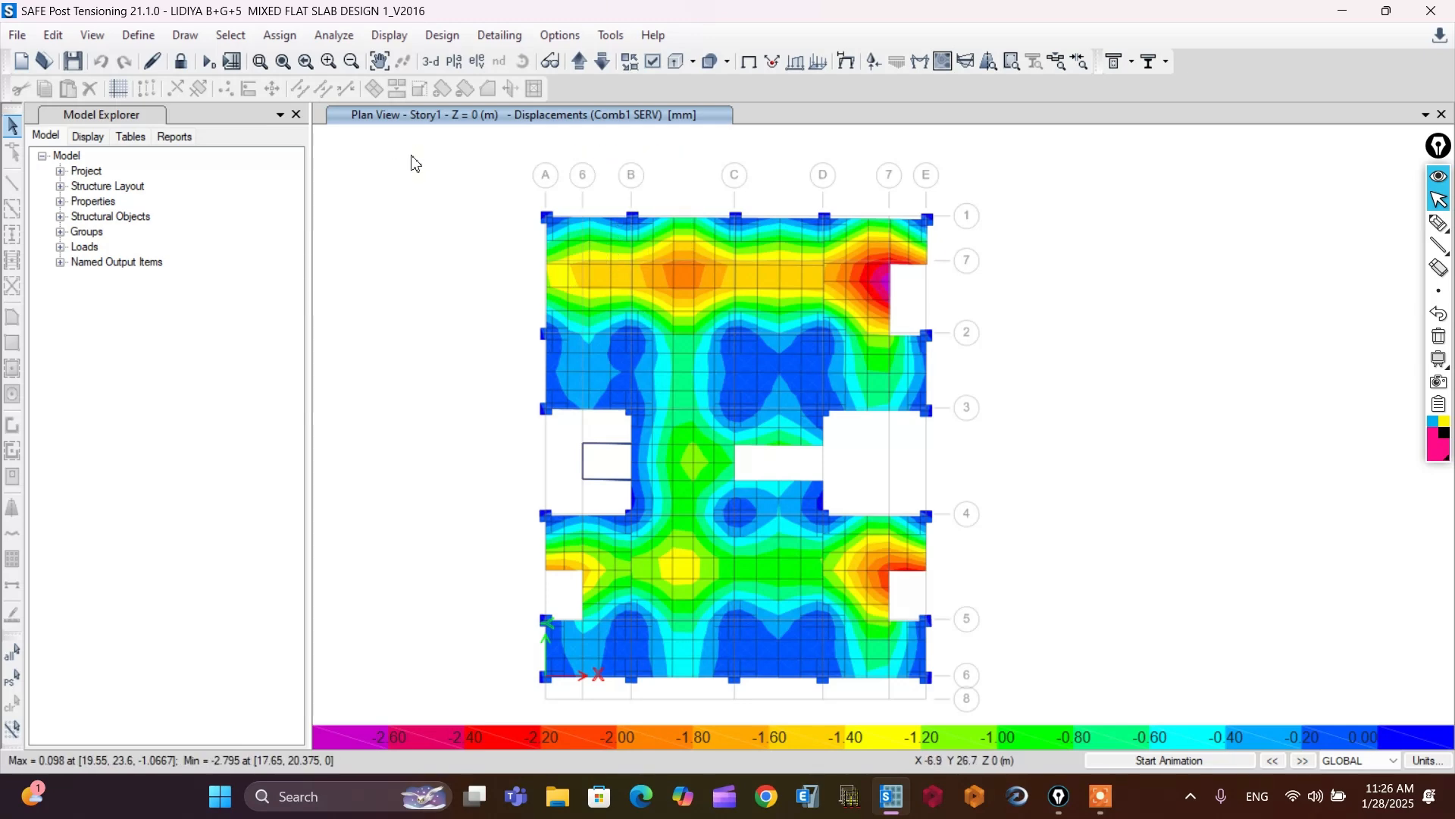
{"action": "left_click", "coordinate": [390, 35]}
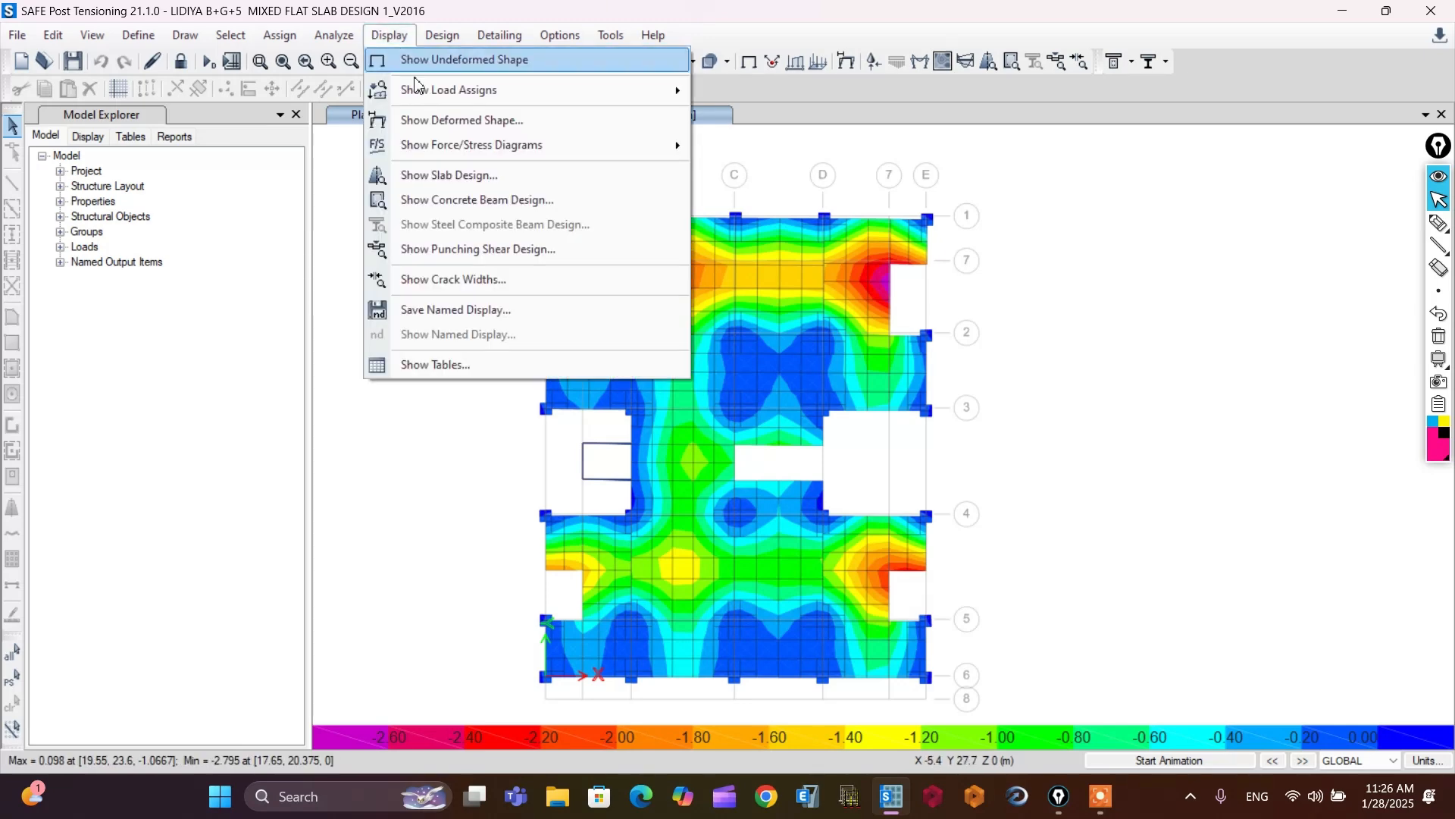
{"action": "left_click", "coordinate": [426, 179]}
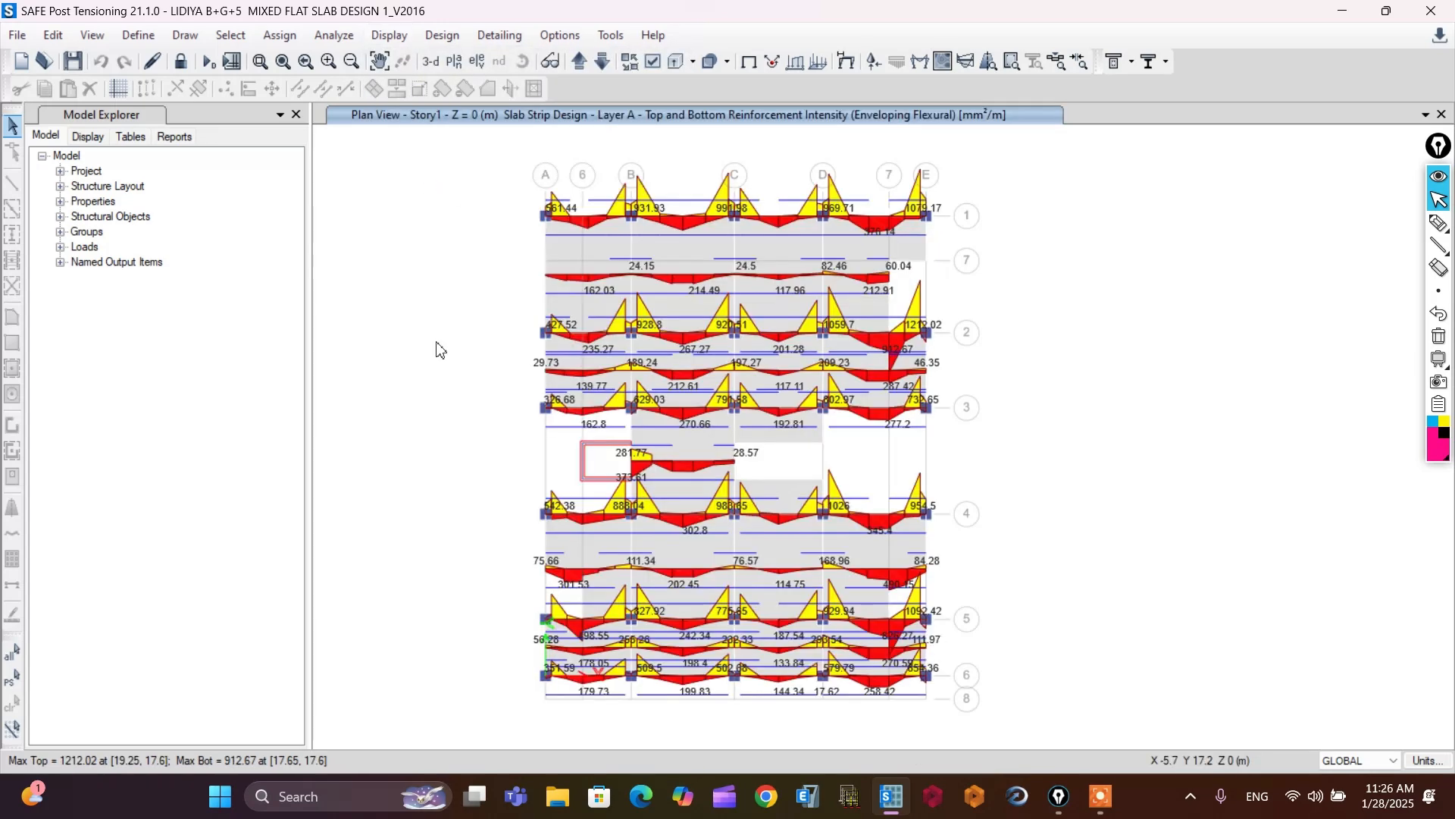
{"action": "left_click", "coordinate": [390, 35]}
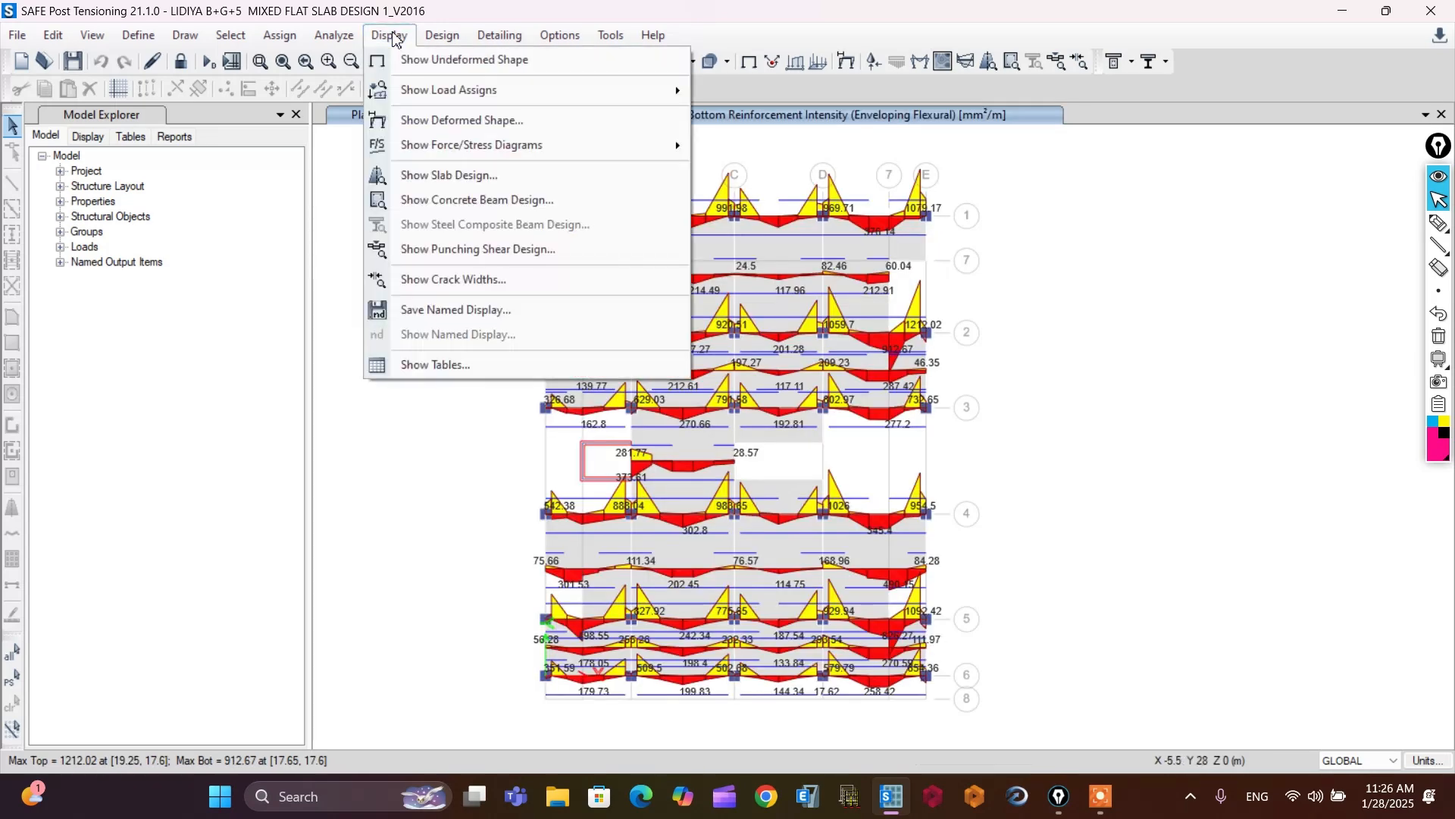
{"action": "left_click", "coordinate": [422, 250]}
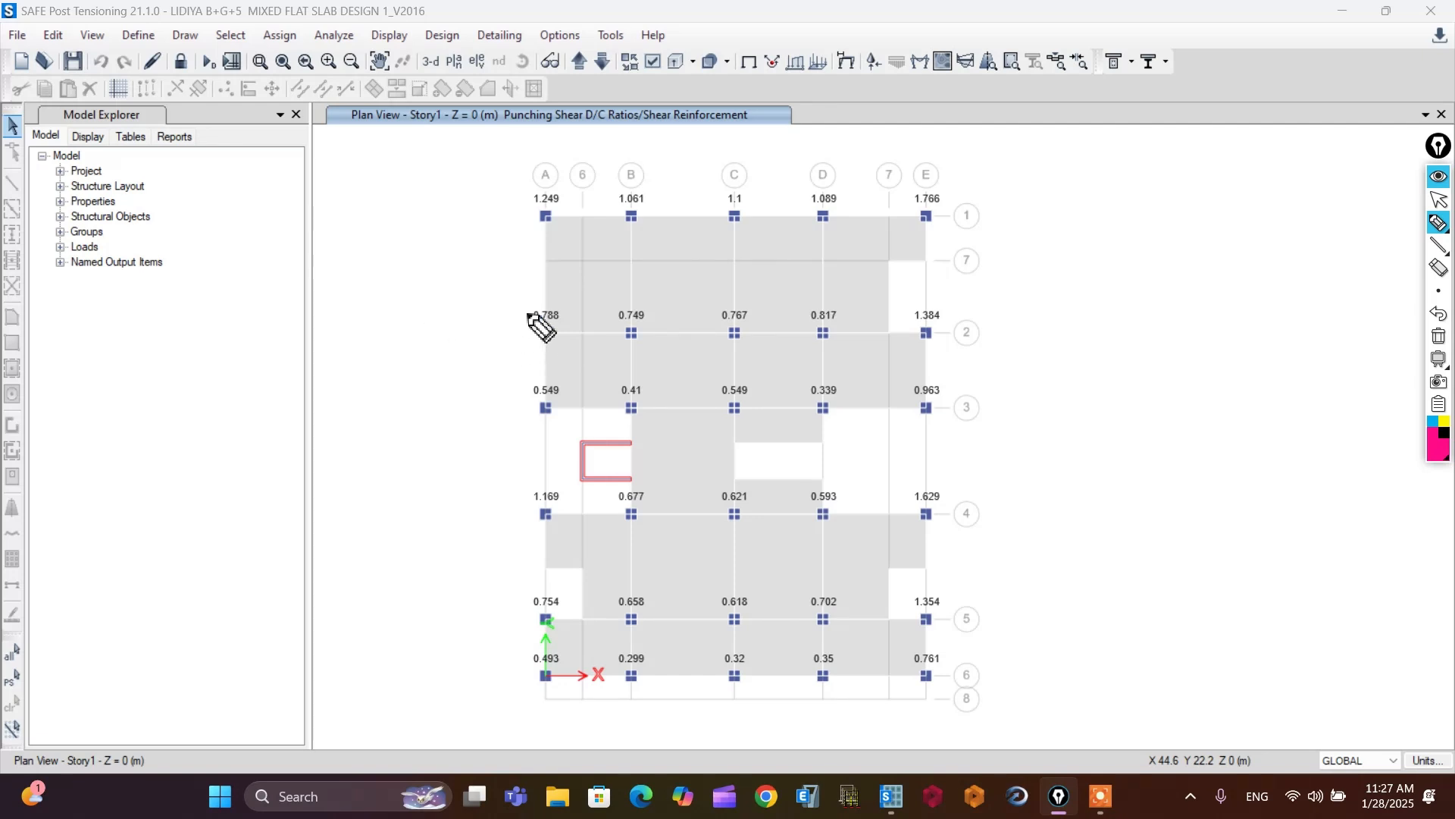
- Mark with the pen the columns with punching shear ratios above 1 along grid 1, at E-2, E-4, E-5 and A-4, circling the two highest
{"action": "left_click", "coordinate": [529, 232]}
{"action": "left_click_drag", "start_coordinate": [529, 232], "coordinate": [953, 230]}
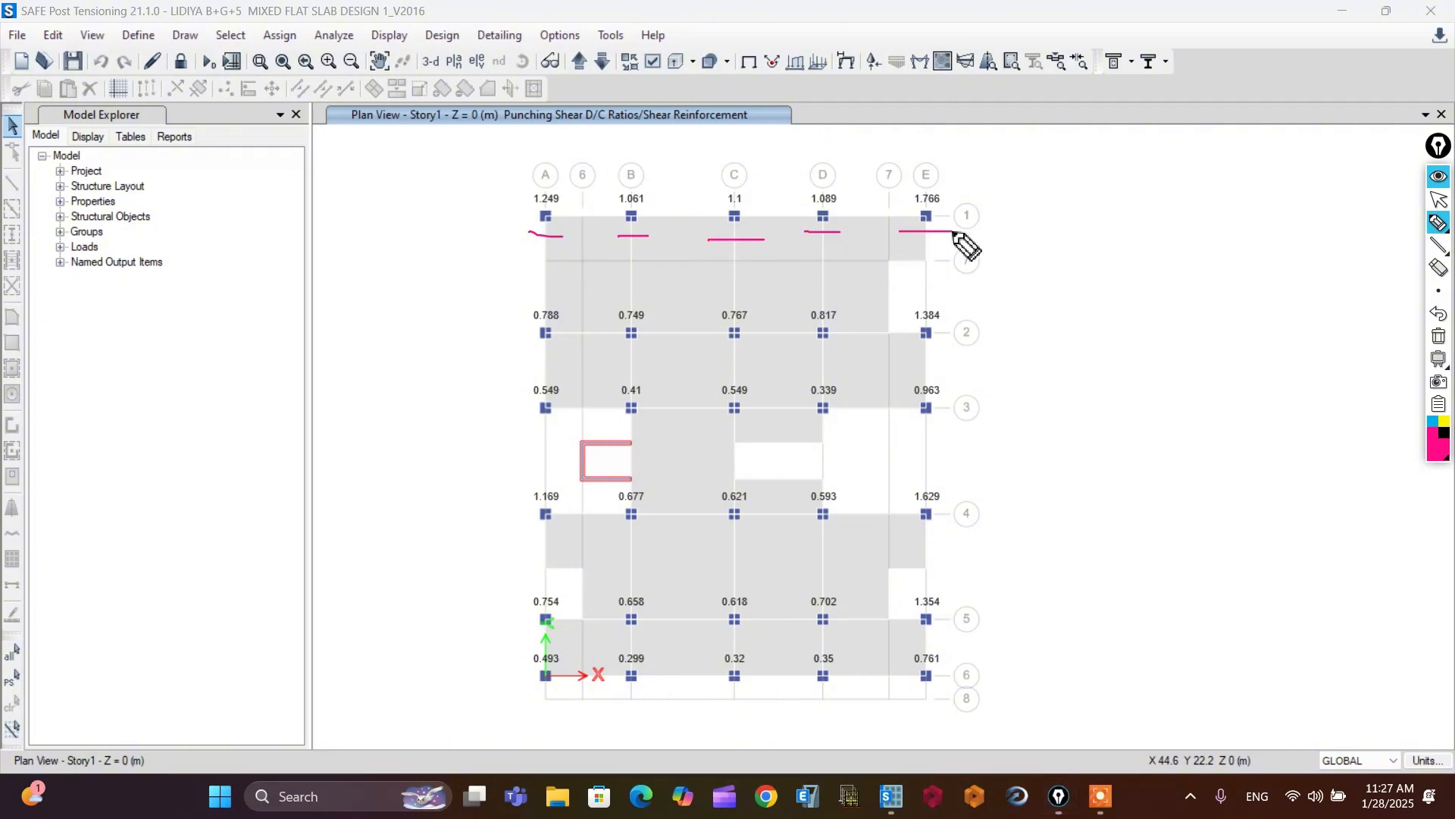
{"action": "left_click_drag", "start_coordinate": [906, 288], "coordinate": [909, 331]}
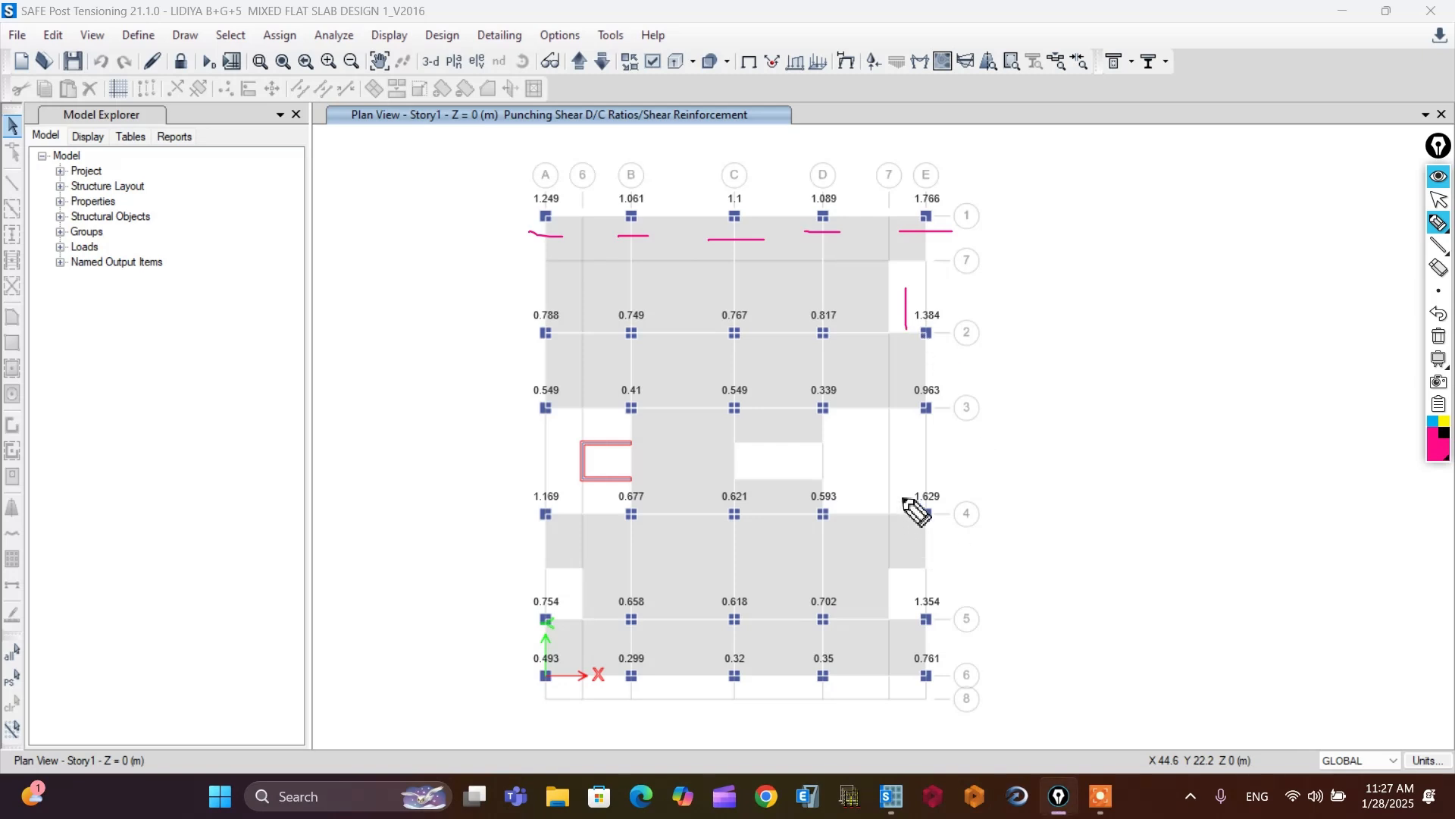
{"action": "left_click_drag", "start_coordinate": [896, 481], "coordinate": [906, 512]}
{"action": "left_click_drag", "start_coordinate": [902, 576], "coordinate": [908, 635]}
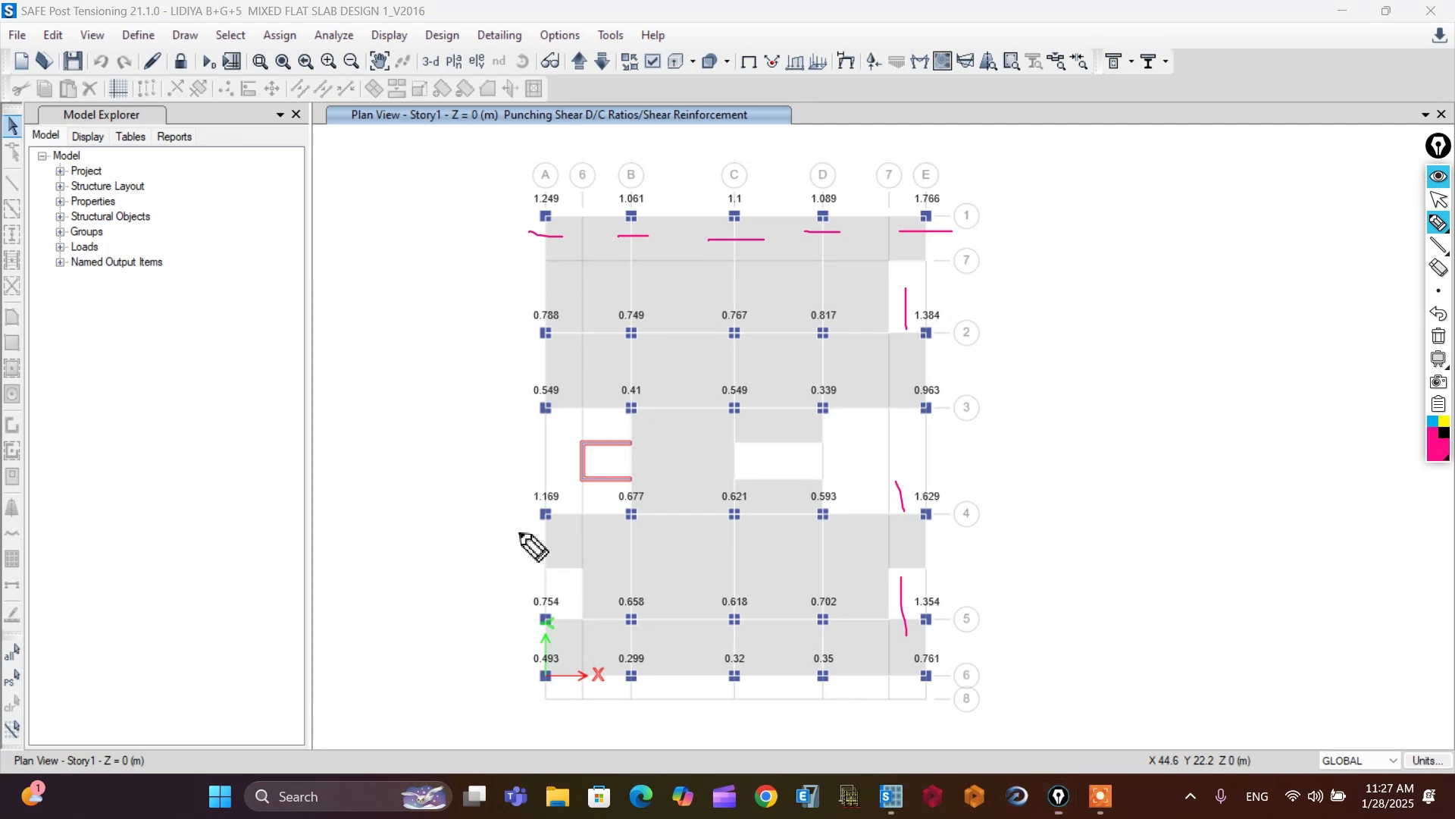
{"action": "left_click_drag", "start_coordinate": [519, 533], "coordinate": [562, 534]}
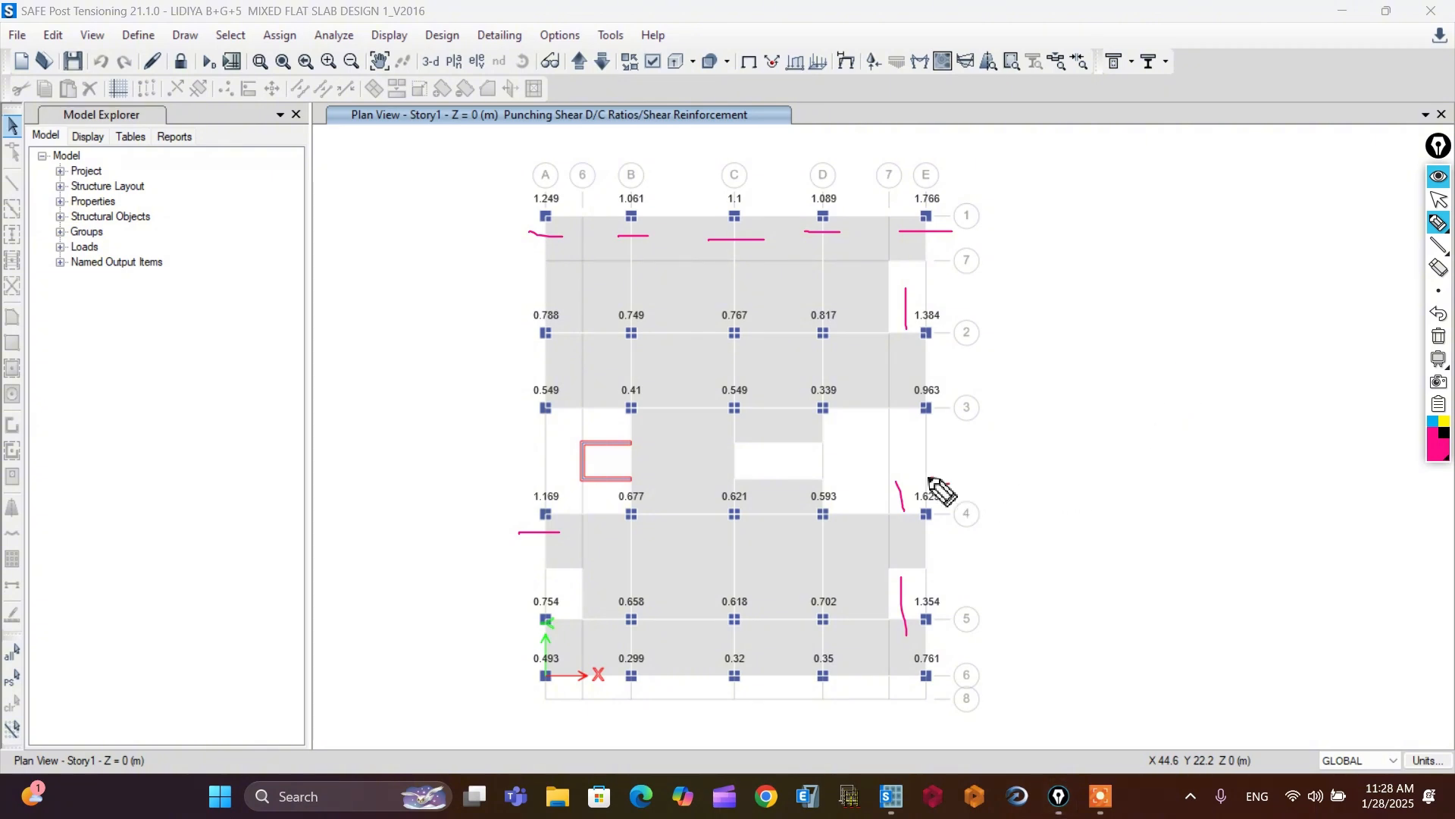
{"action": "mouse_move", "coordinate": [931, 479]}
{"action": "left_mouse_down"}
{"action": "mouse_move", "coordinate": [893, 502]}
{"action": "mouse_move", "coordinate": [944, 527]}
{"action": "mouse_move", "coordinate": [946, 476]}
{"action": "left_mouse_up"}
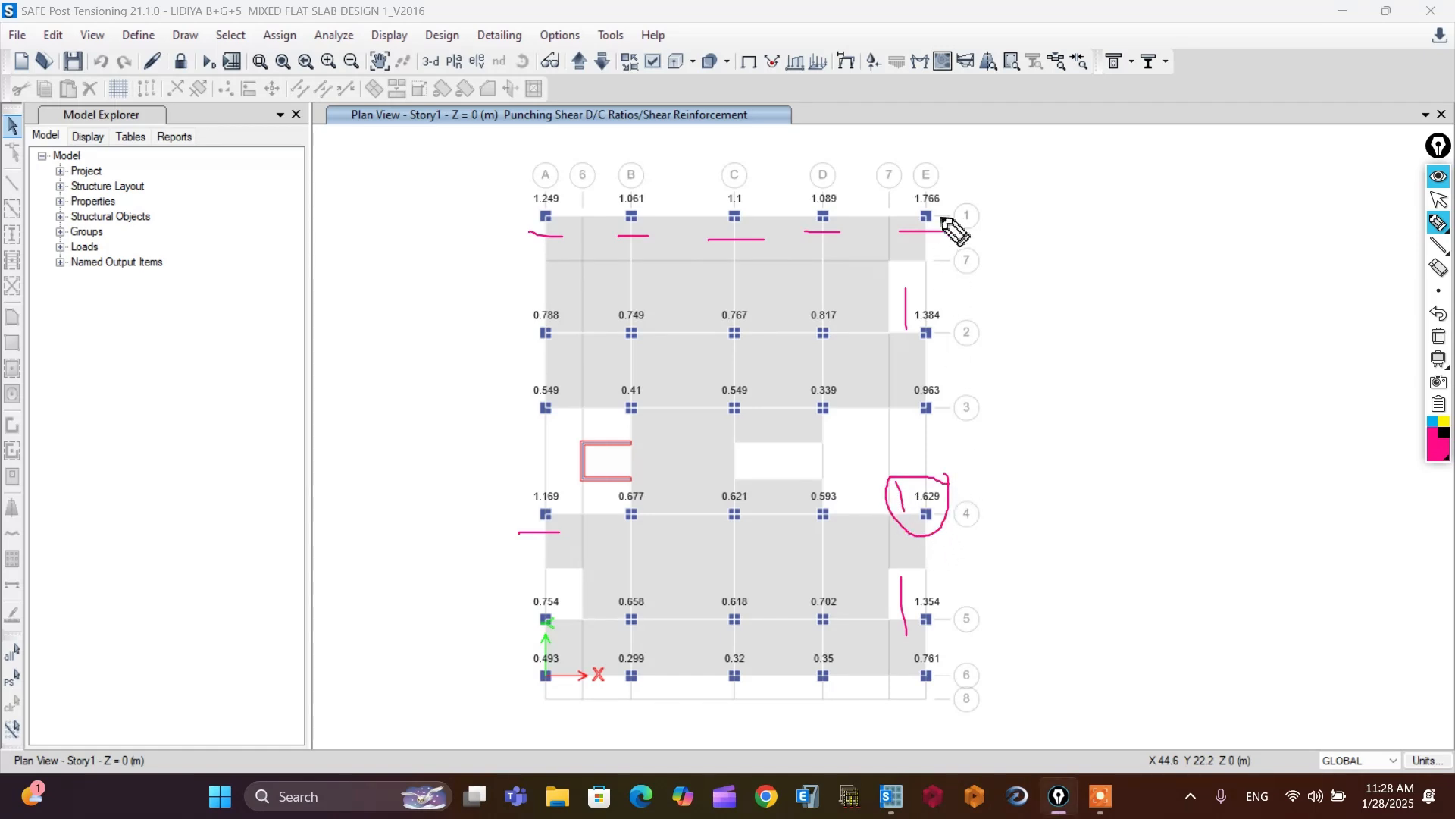
{"action": "mouse_move", "coordinate": [934, 163]}
{"action": "left_mouse_down"}
{"action": "mouse_move", "coordinate": [910, 227]}
{"action": "mouse_move", "coordinate": [961, 179]}
{"action": "mouse_move", "coordinate": [931, 172]}
{"action": "left_mouse_up"}
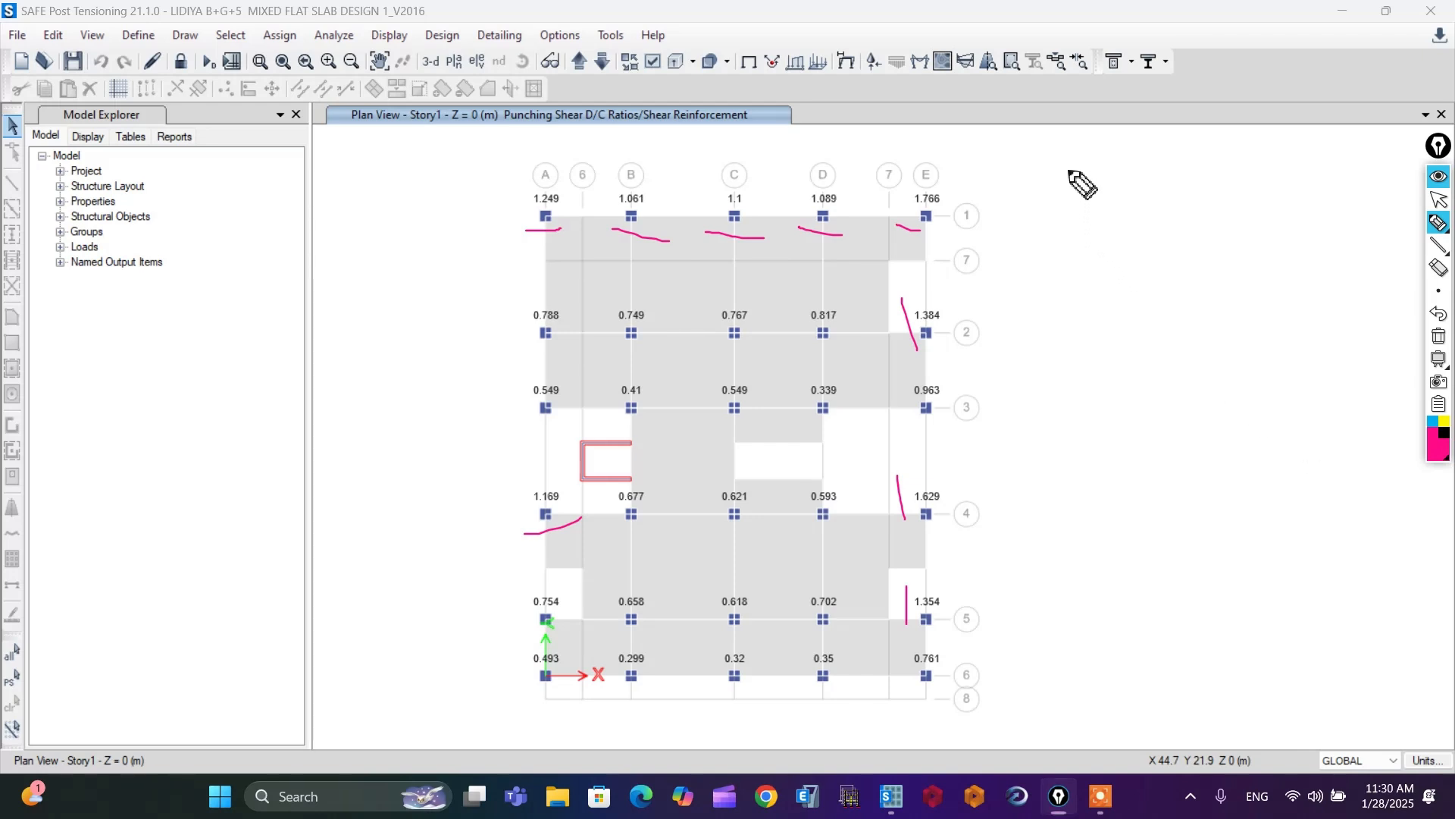
- Sketch a downward load arrow and the comparison "> Vc" beside the plan, and hide the annotations
{"action": "mouse_move", "coordinate": [1068, 170]}
{"action": "left_mouse_down"}
{"action": "mouse_move", "coordinate": [1069, 269]}
{"action": "mouse_move", "coordinate": [1055, 239]}
{"action": "mouse_move", "coordinate": [1069, 271]}
{"action": "mouse_move", "coordinate": [1072, 231]}
{"action": "mouse_move", "coordinate": [1055, 235]}
{"action": "mouse_move", "coordinate": [1101, 282]}
{"action": "left_mouse_up"}
{"action": "left_click_drag", "start_coordinate": [1128, 208], "coordinate": [1140, 282]}
{"action": "left_click_drag", "start_coordinate": [1139, 282], "coordinate": [1148, 213]}
{"action": "left_click_drag", "start_coordinate": [1161, 257], "coordinate": [1159, 283]}
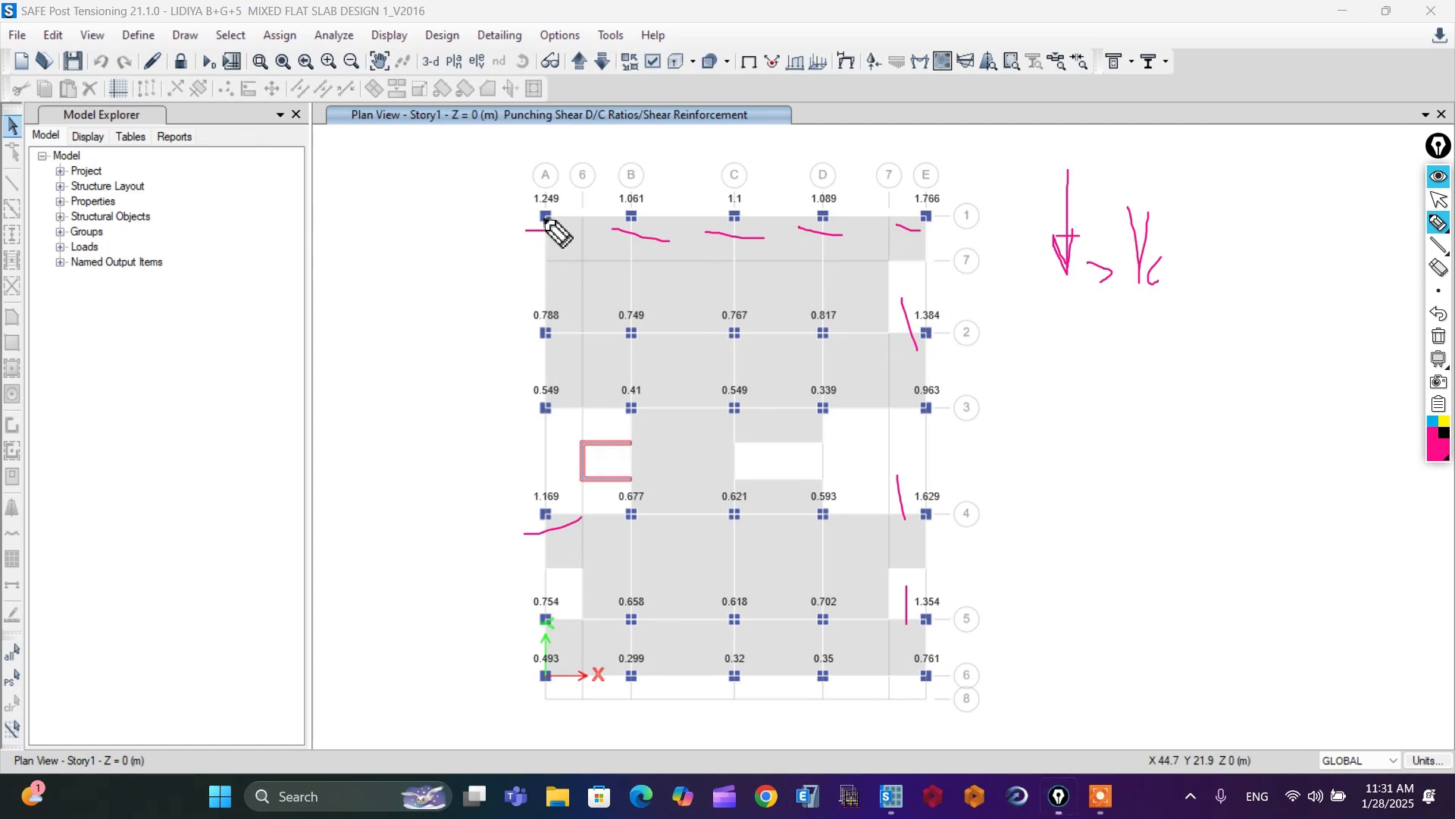
{"action": "left_click", "coordinate": [1438, 176]}
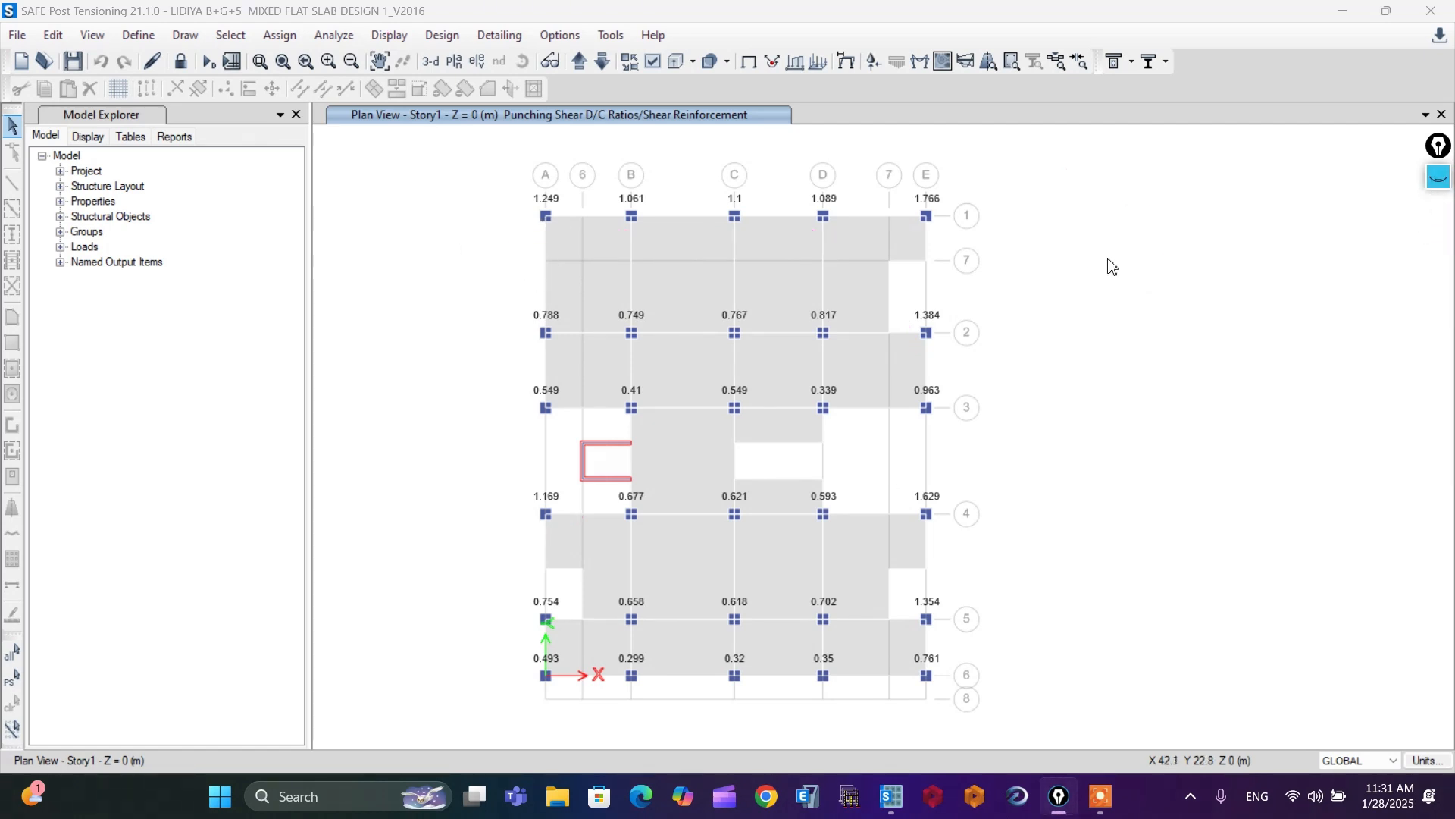
- Examine the punching shear design details of the corner column at A-1 at 150% zoom, down to the shear stress capacity and ratio
{"action": "right_click", "coordinate": [545, 218]}
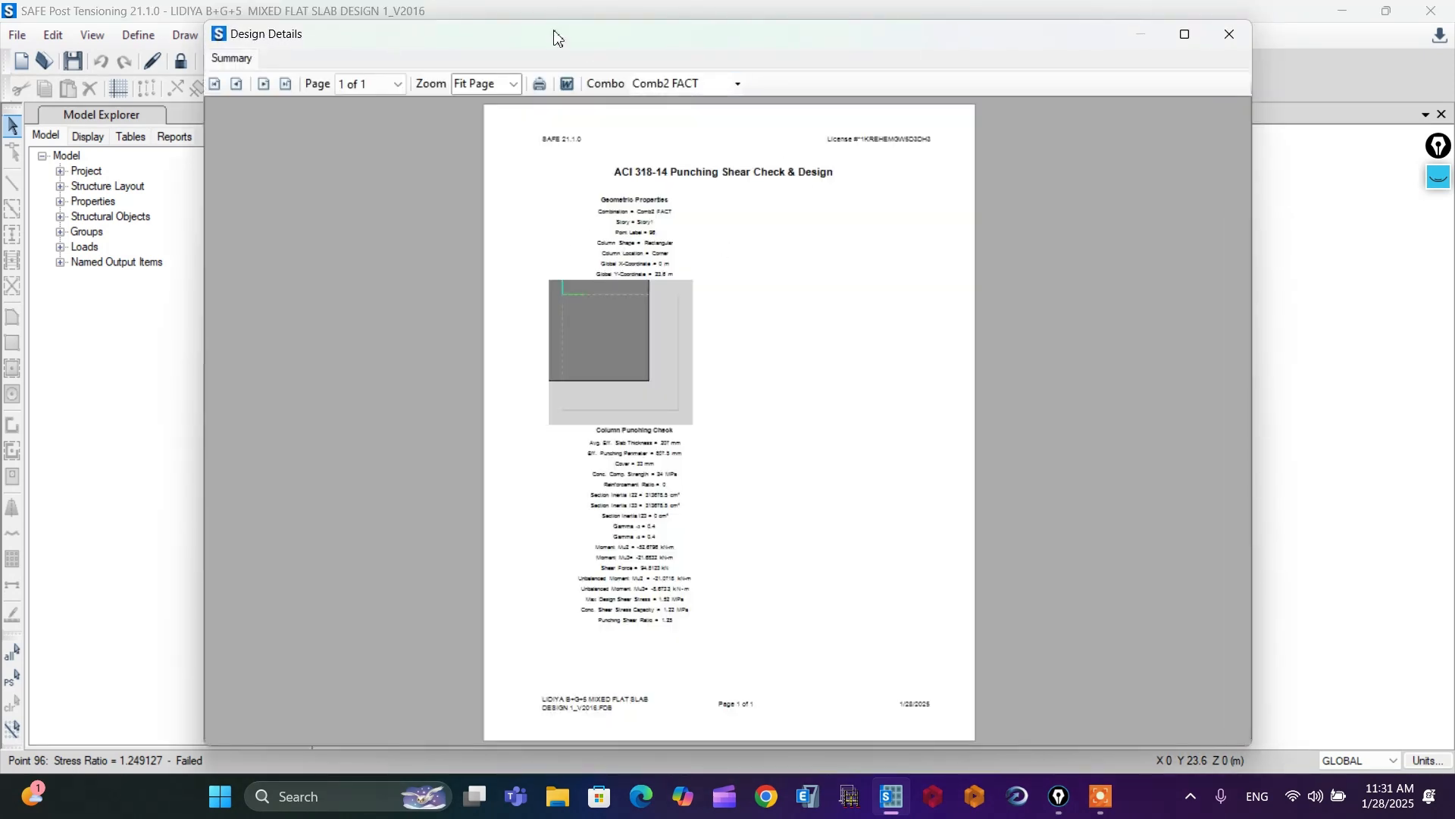
{"action": "left_click", "coordinate": [514, 84]}
{"action": "left_click", "coordinate": [493, 175]}
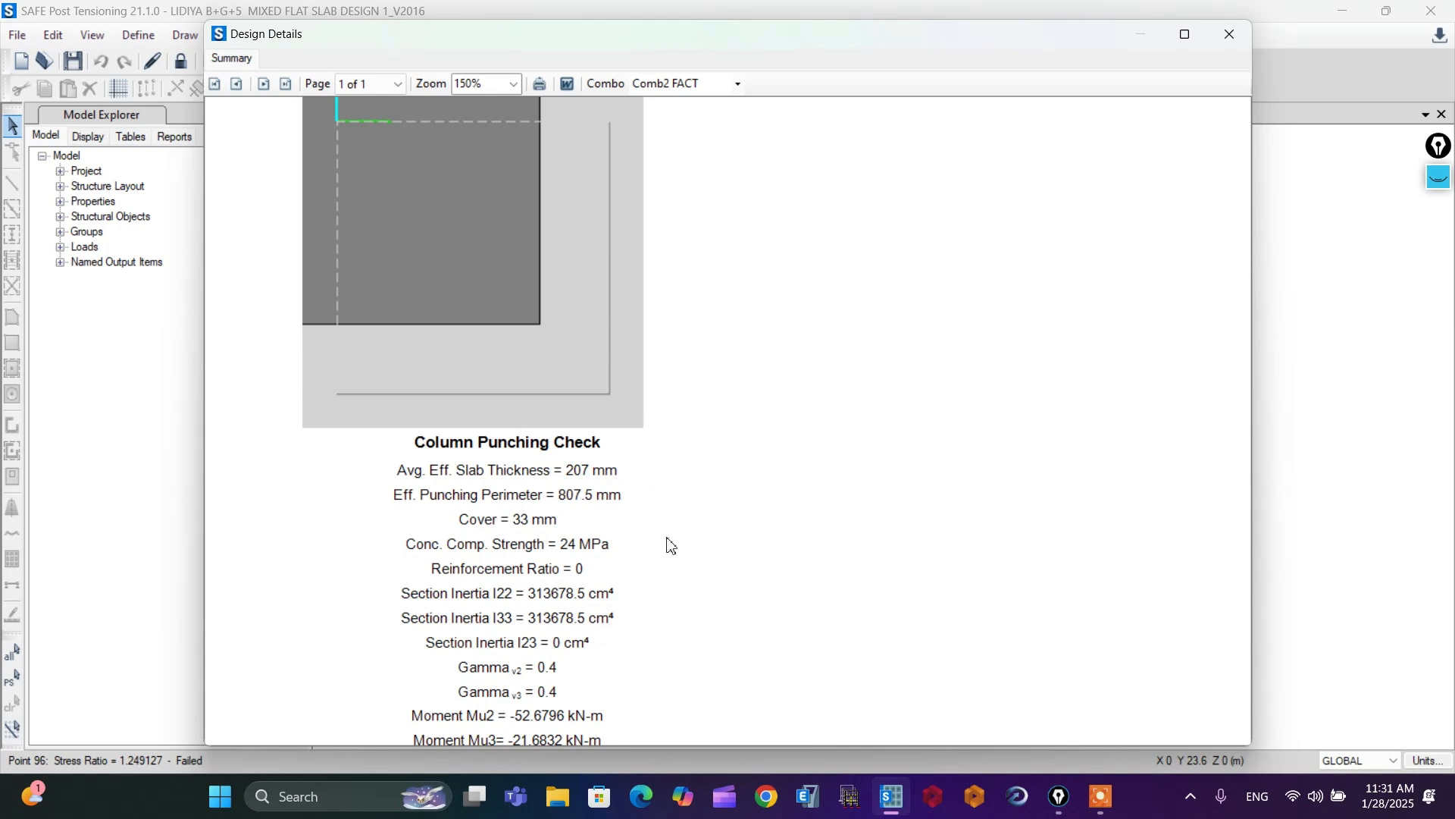
{"action": "scroll", "coordinate": [558, 513], "scroll_direction": "up", "scroll_amount": 1}
{"action": "scroll", "coordinate": [531, 545], "scroll_direction": "down", "scroll_amount": 5}
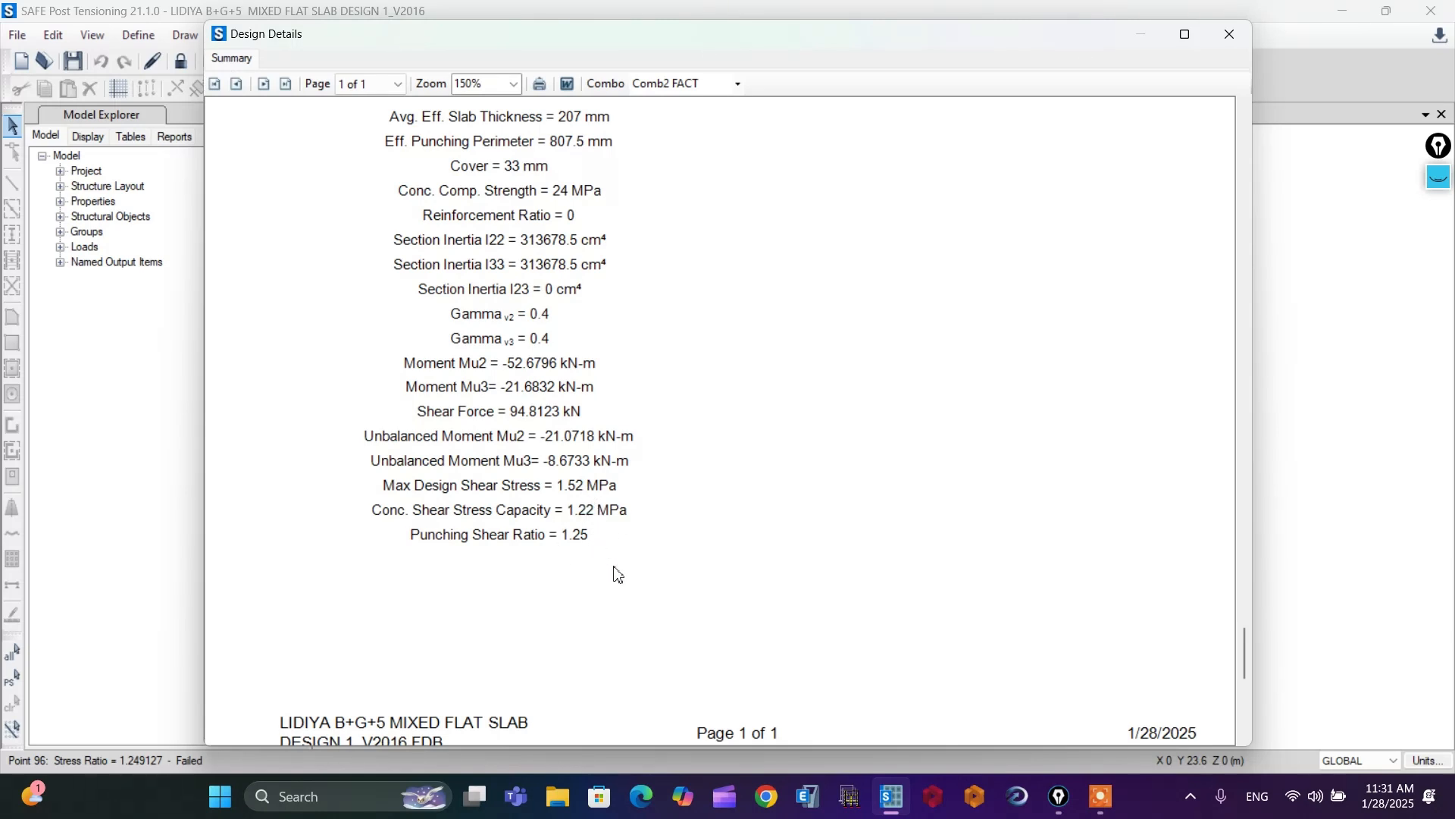
{"action": "key", "text": "Escape"}
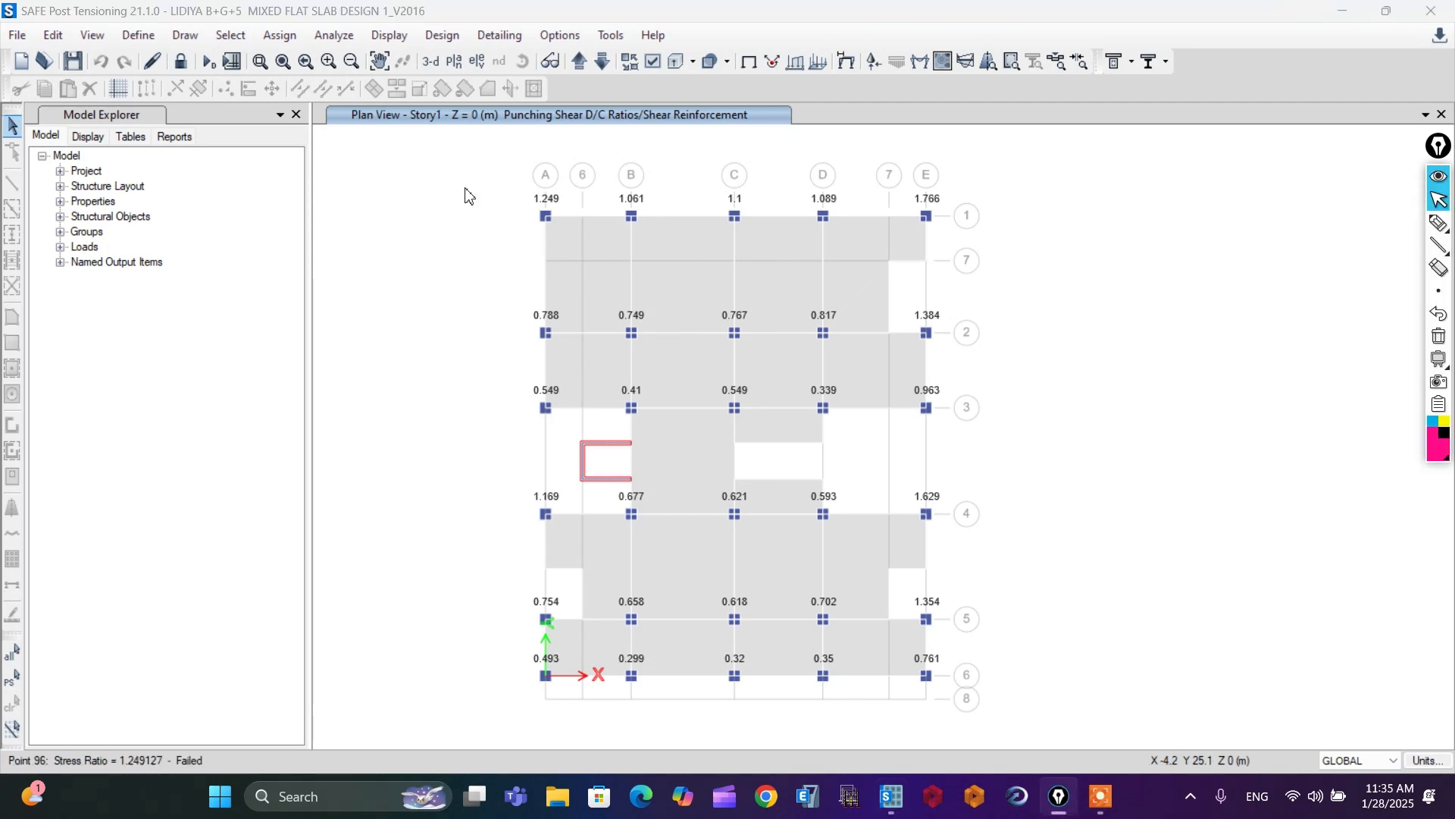
- Select the entire slab plan with all its columns and open the slab punching check overwrites
{"action": "left_click_drag", "start_coordinate": [456, 142], "coordinate": [1118, 724]}
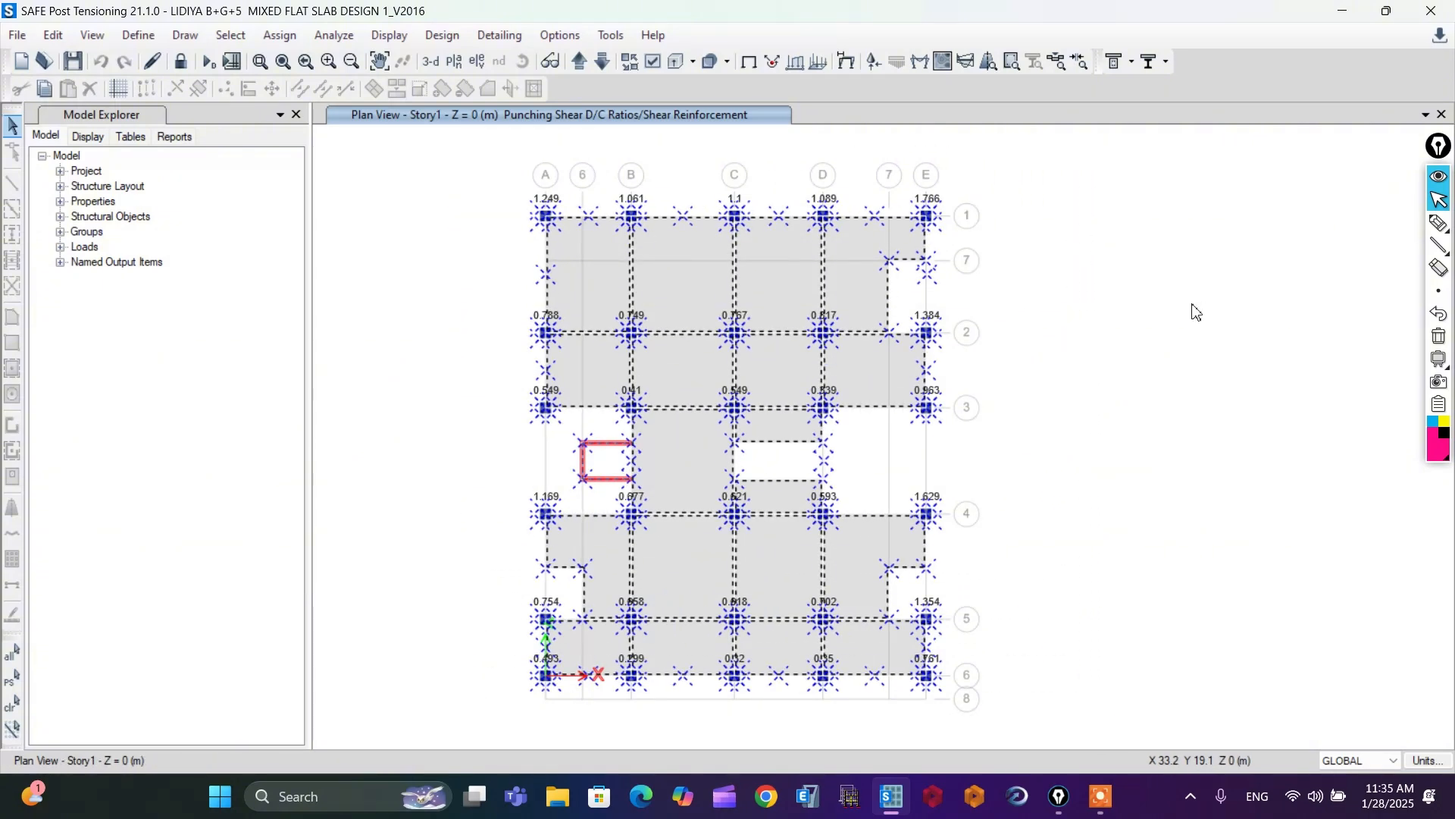
{"action": "left_click", "coordinate": [441, 35]}
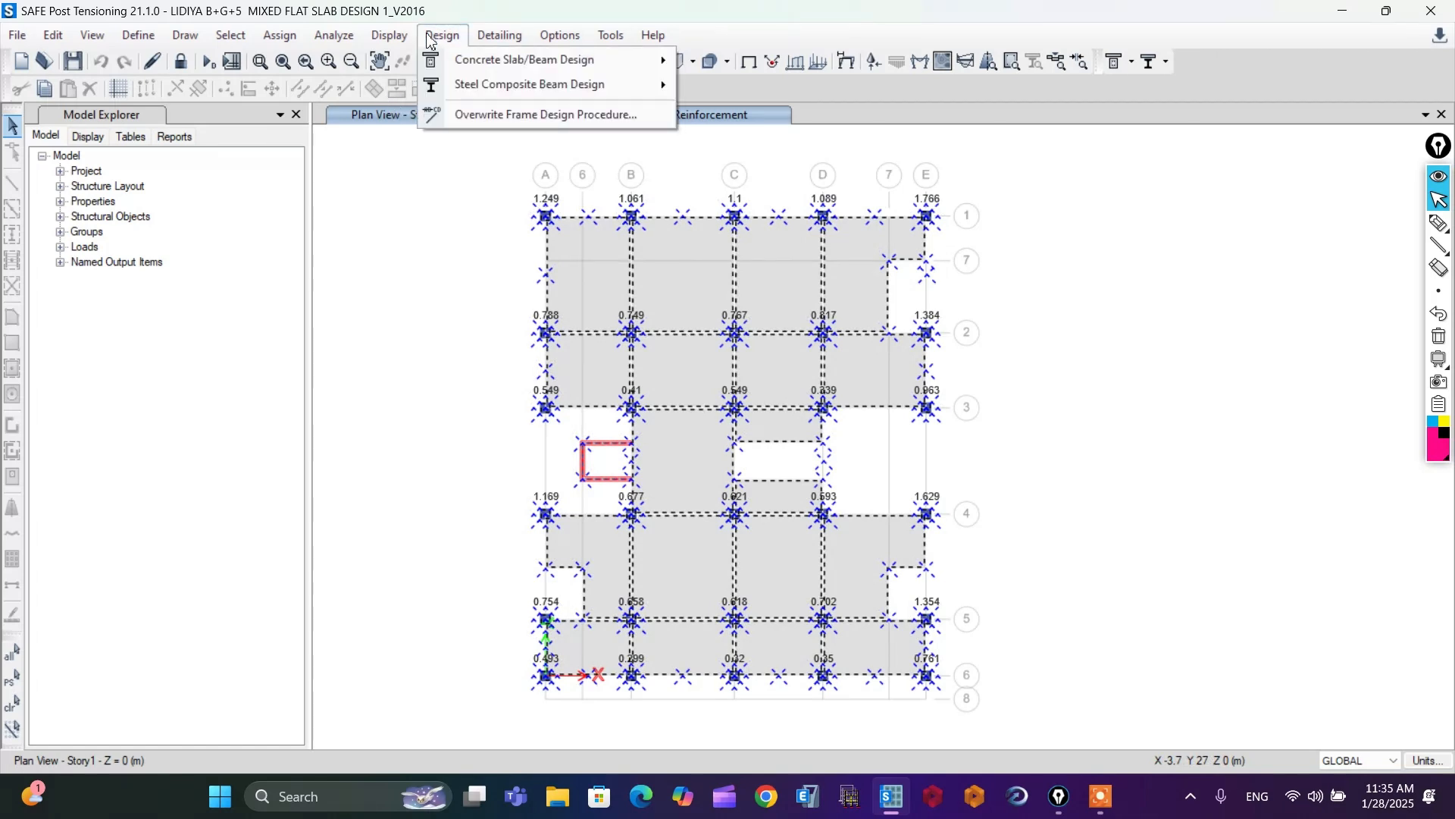
{"action": "mouse_move", "coordinate": [498, 72]}
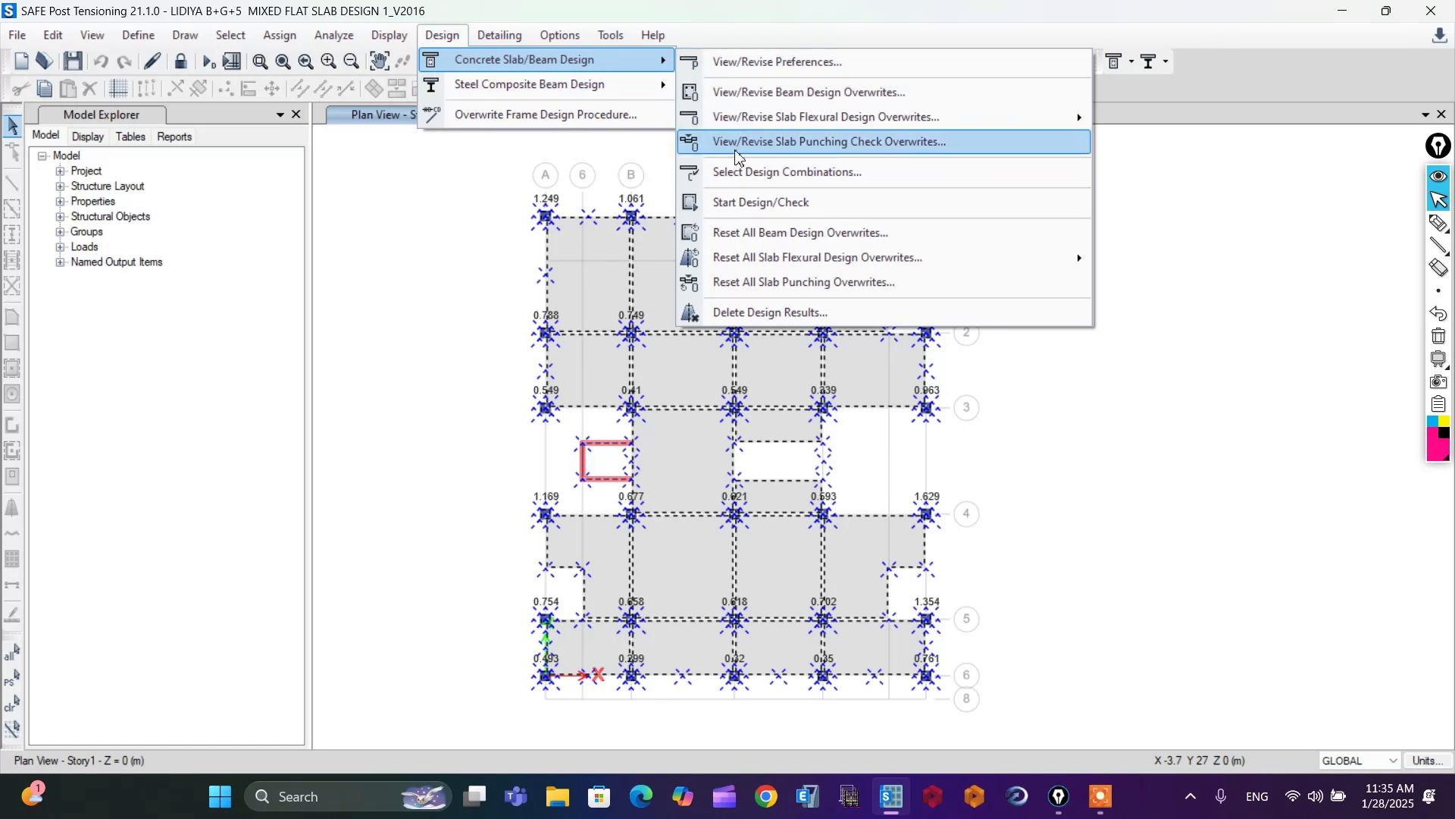
{"action": "left_click", "coordinate": [791, 149]}
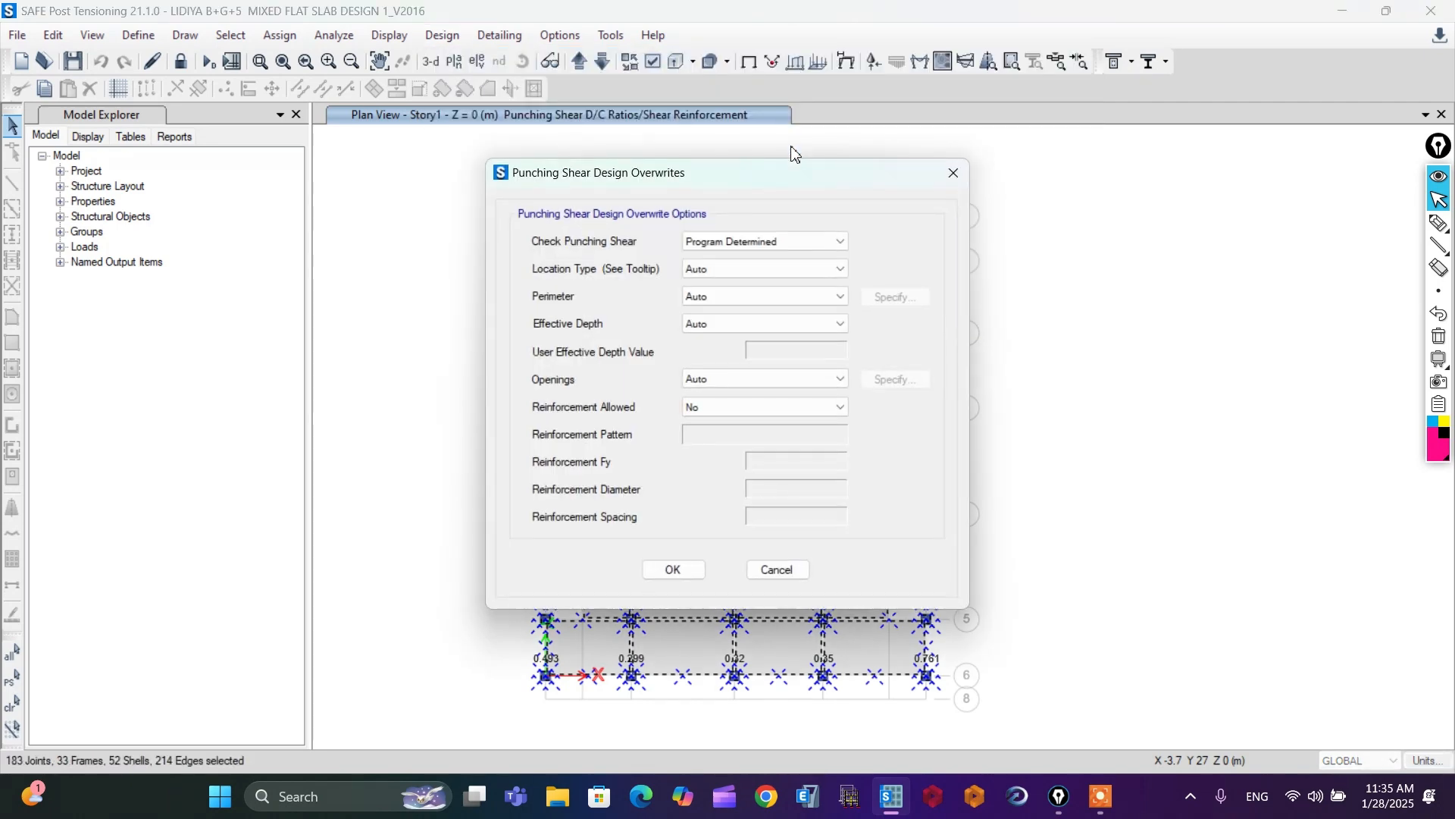
{"action": "left_click_drag", "start_coordinate": [601, 157], "coordinate": [565, 159]}
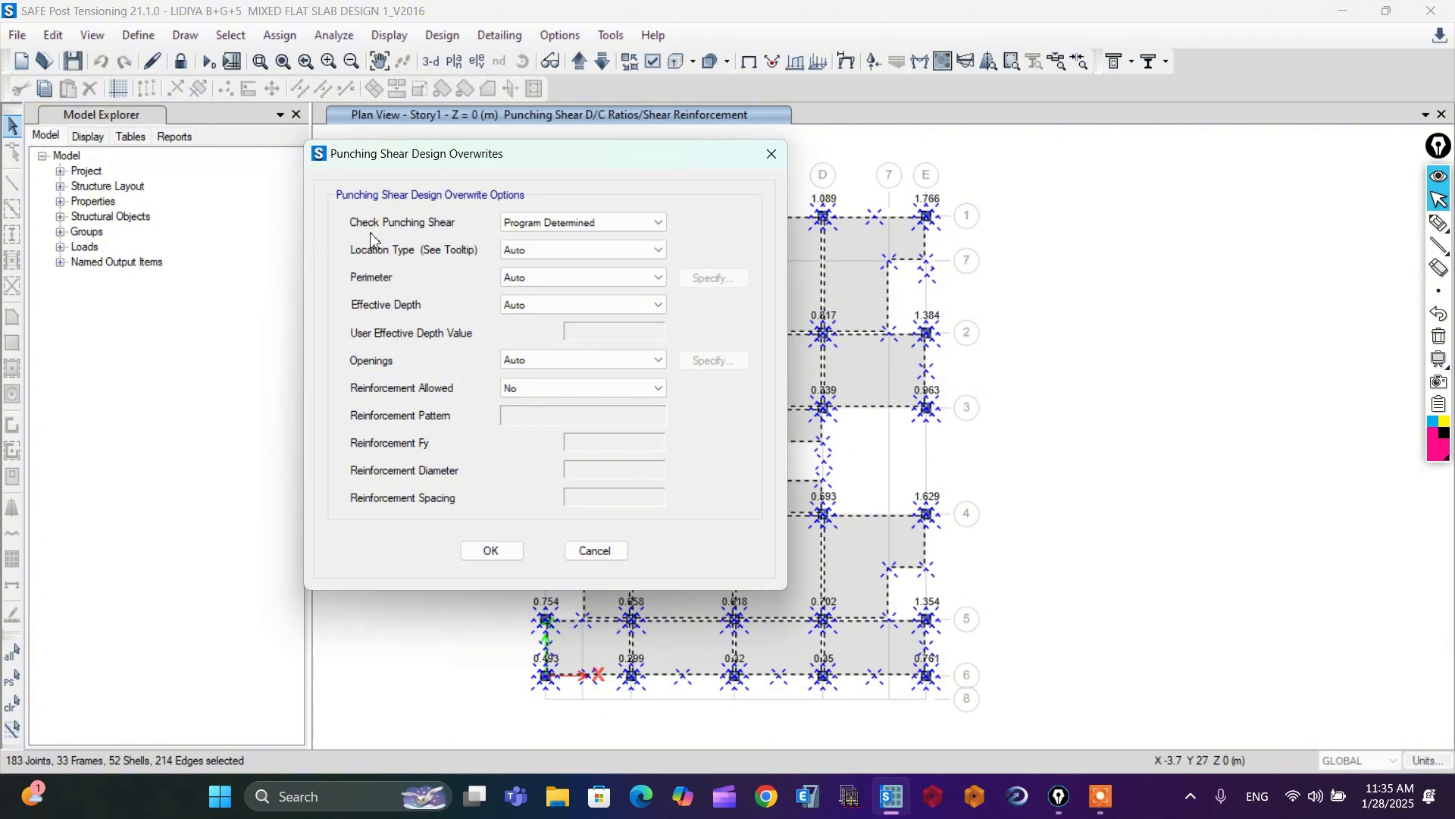
- Keep Check Punching Shear at Program Determined and Perimeter at Auto in the punching shear overwrites
{"action": "left_click", "coordinate": [651, 222]}
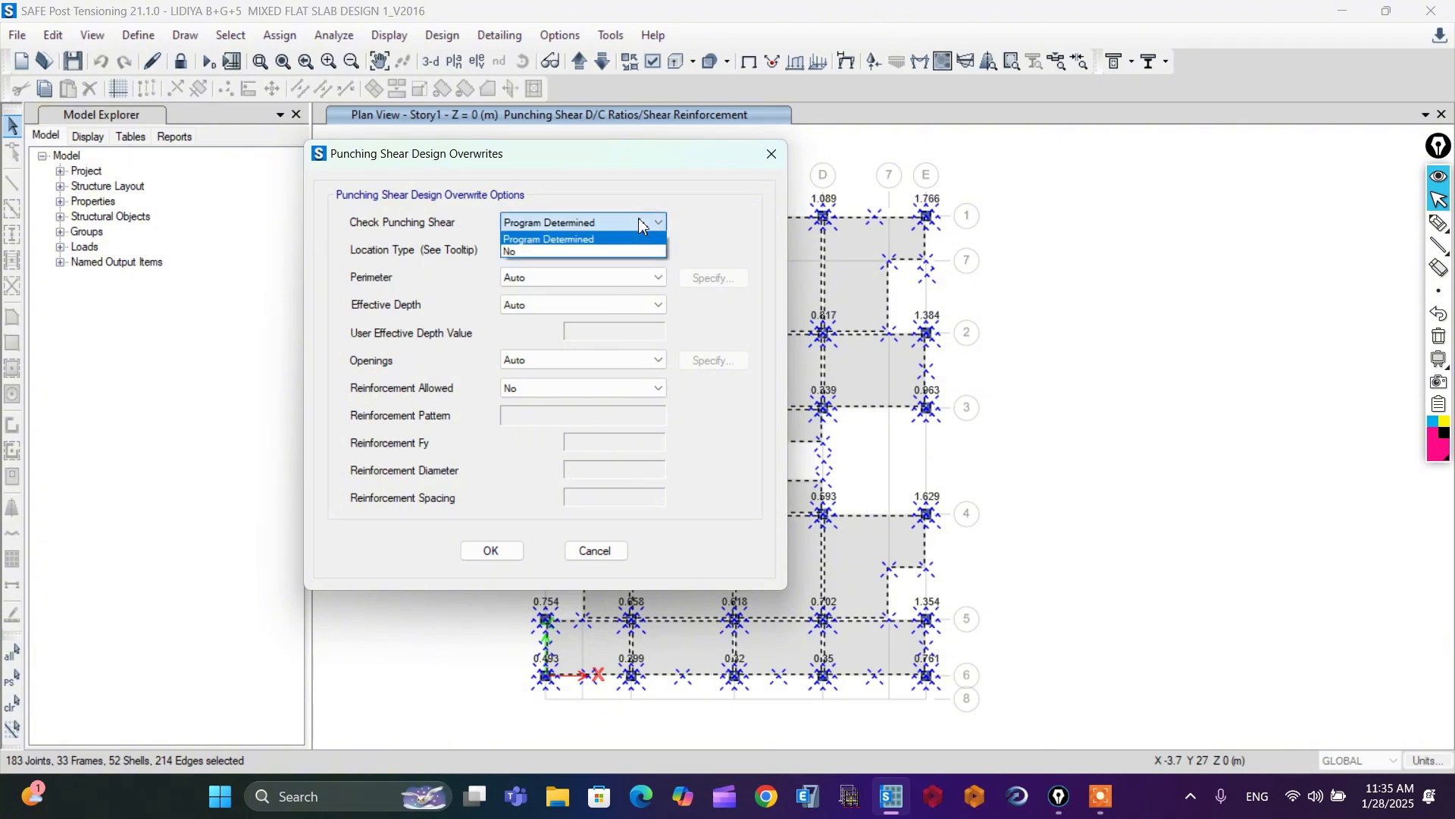
{"action": "left_click", "coordinate": [561, 238]}
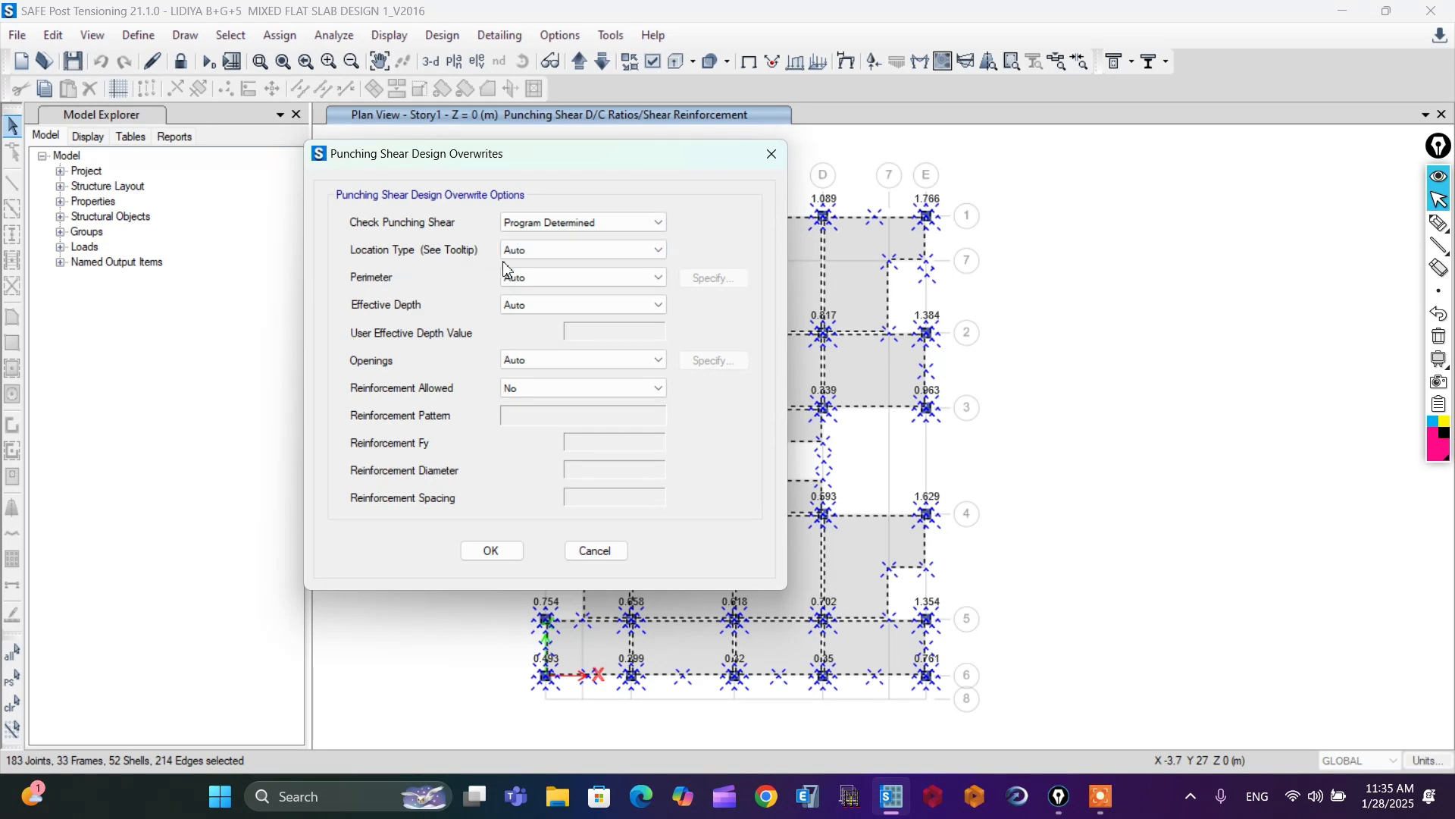
{"action": "left_click", "coordinate": [649, 280]}
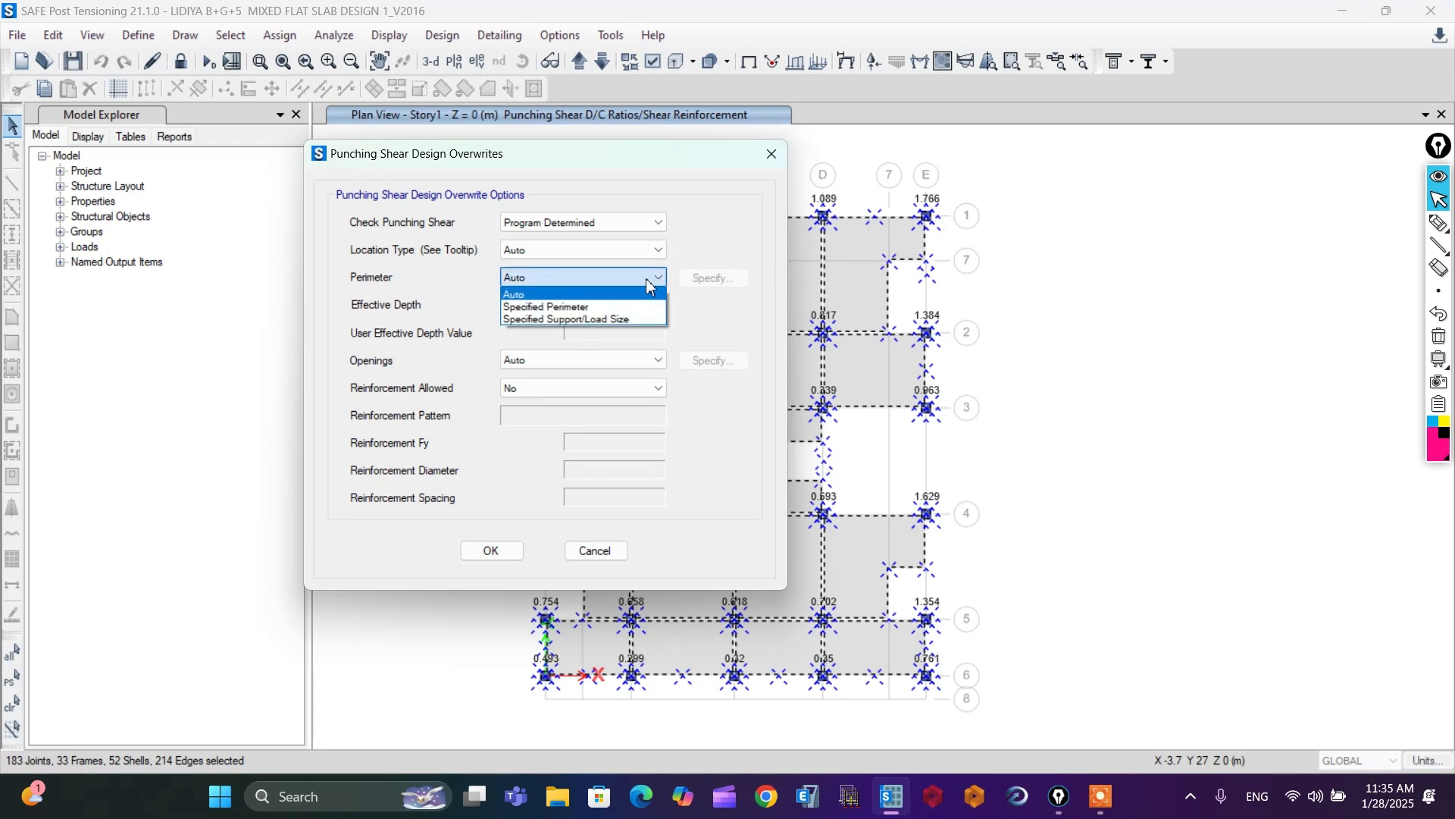
{"action": "left_click", "coordinate": [644, 279]}
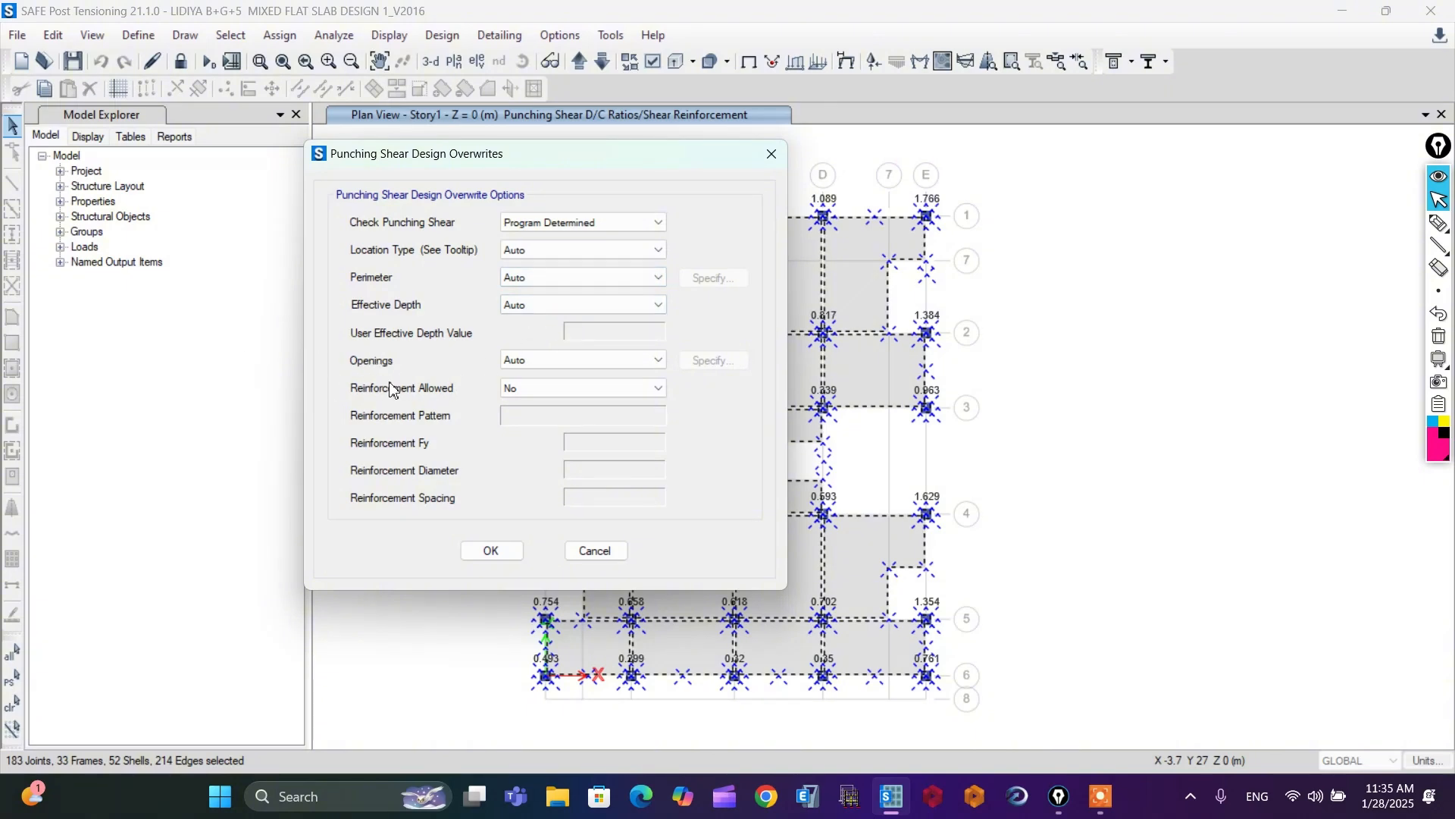
{"action": "left_click_drag", "start_coordinate": [505, 156], "coordinate": [400, 151]}
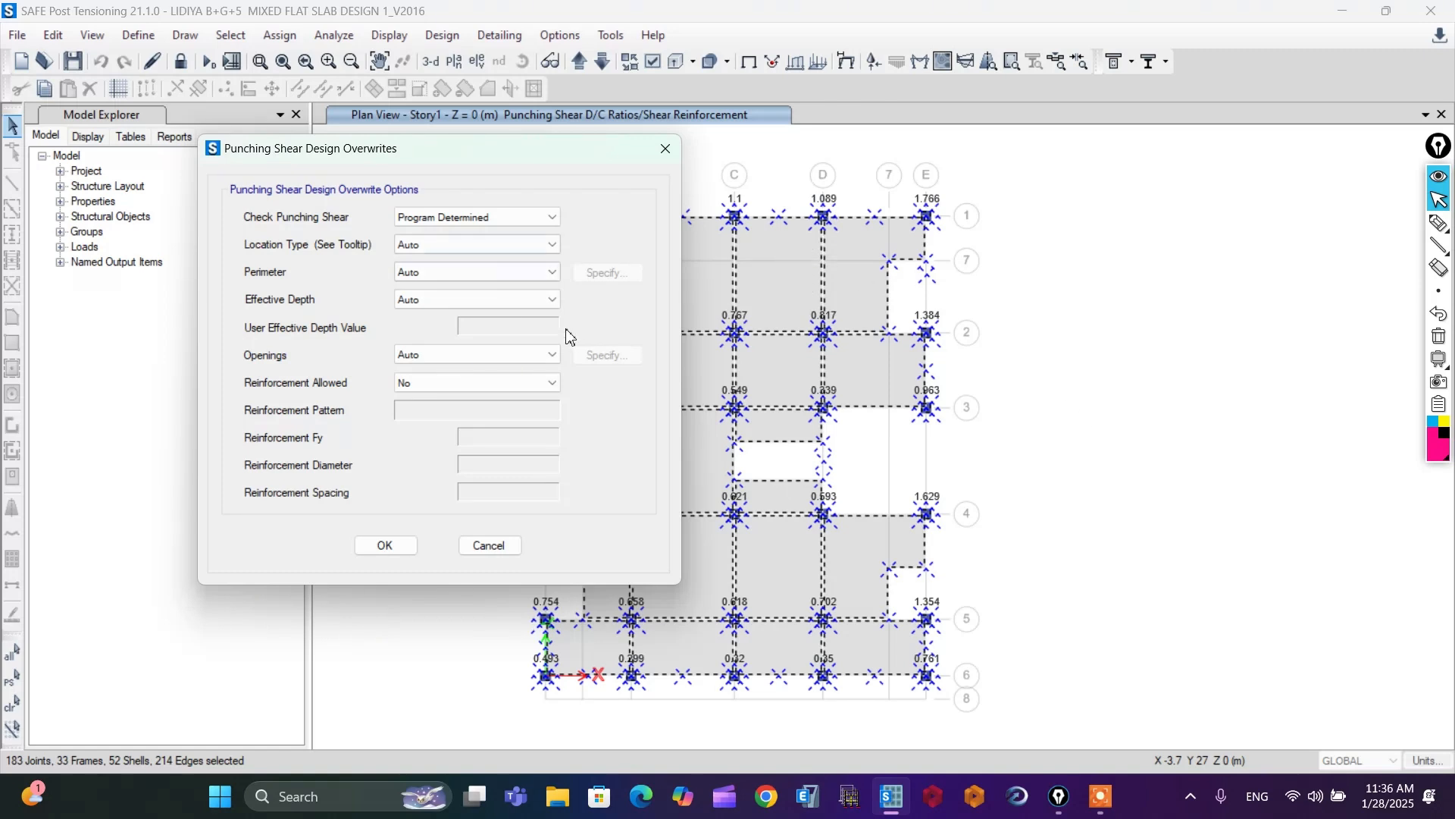
- Set the allowed punching shear reinforcement to Rebar Ties and review the available reinforcement patterns
{"action": "key", "text": "ctrl+shift+3"}
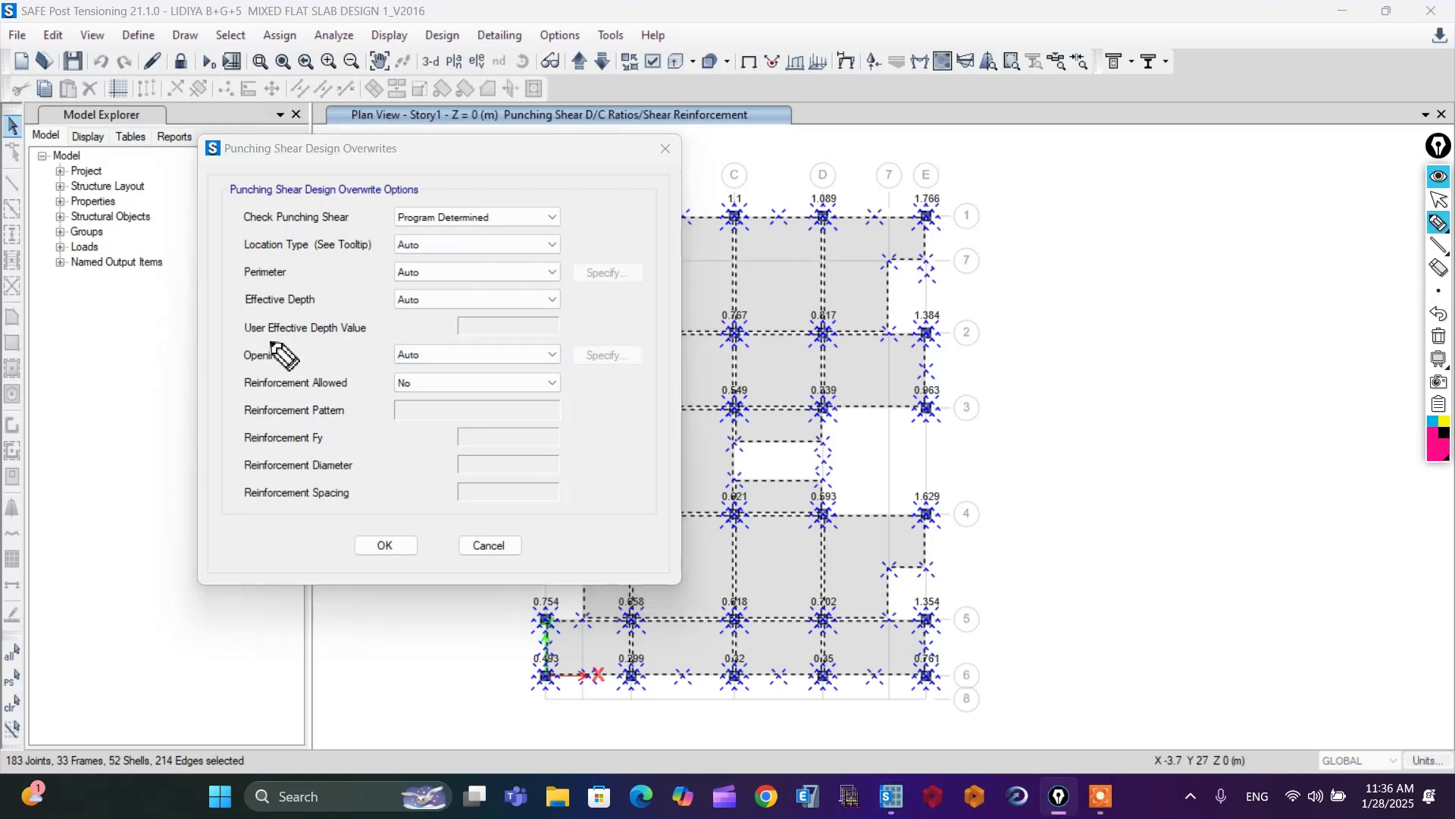
{"action": "left_click_drag", "start_coordinate": [250, 395], "coordinate": [343, 393]}
{"action": "key", "text": "ctrl+shift+1"}
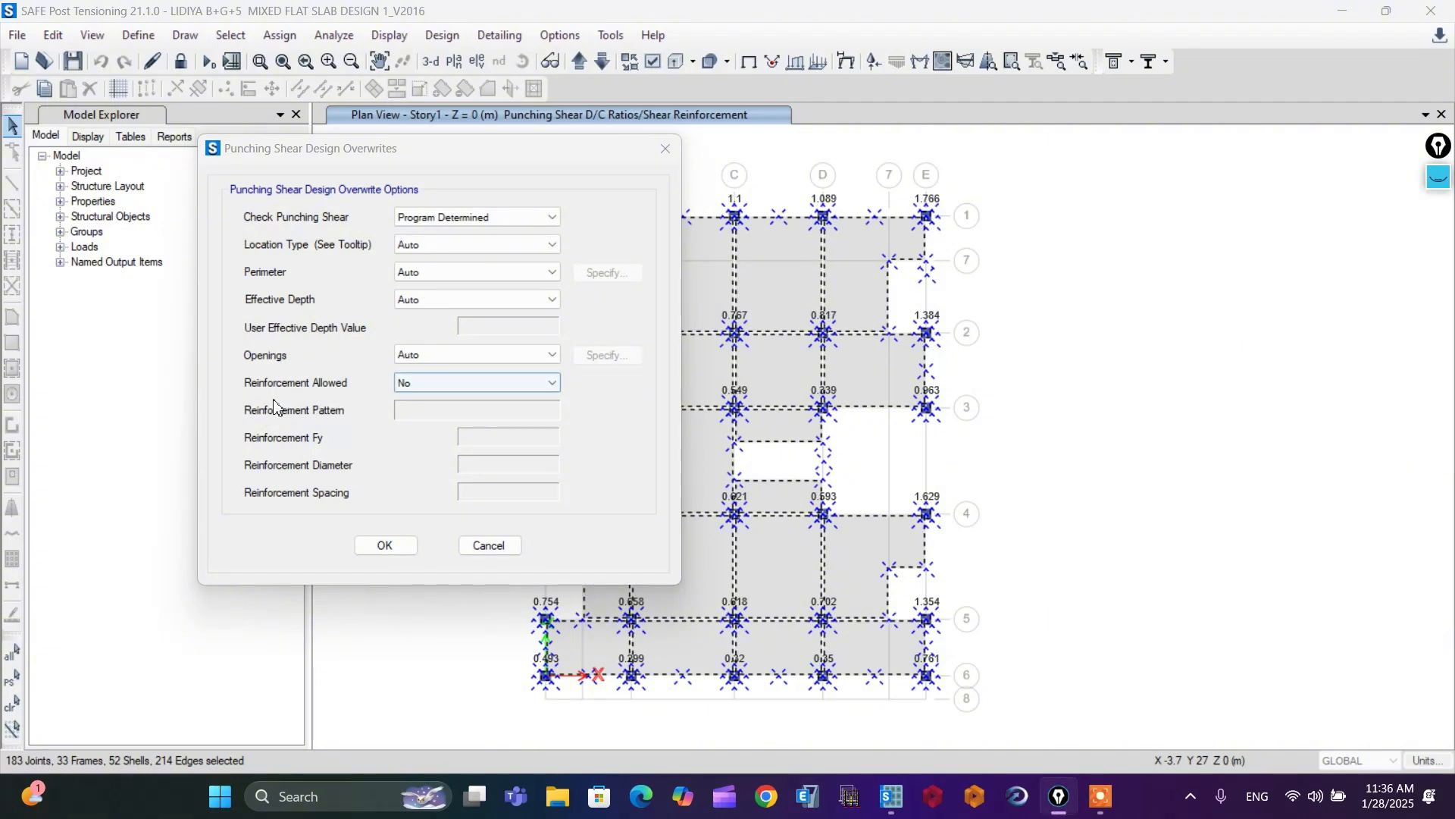
{"action": "left_click", "coordinate": [500, 383]}
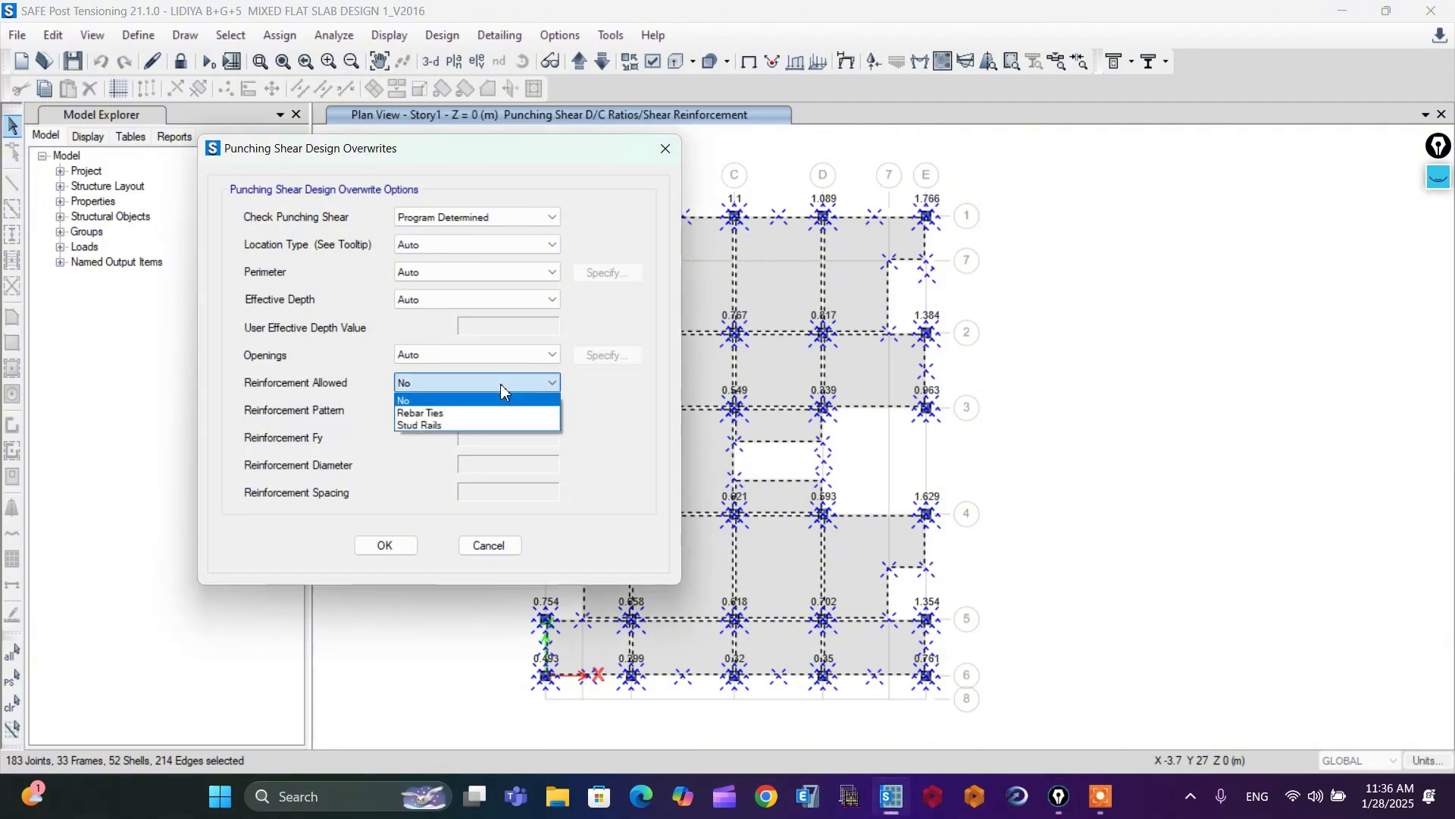
{"action": "left_click", "coordinate": [461, 413]}
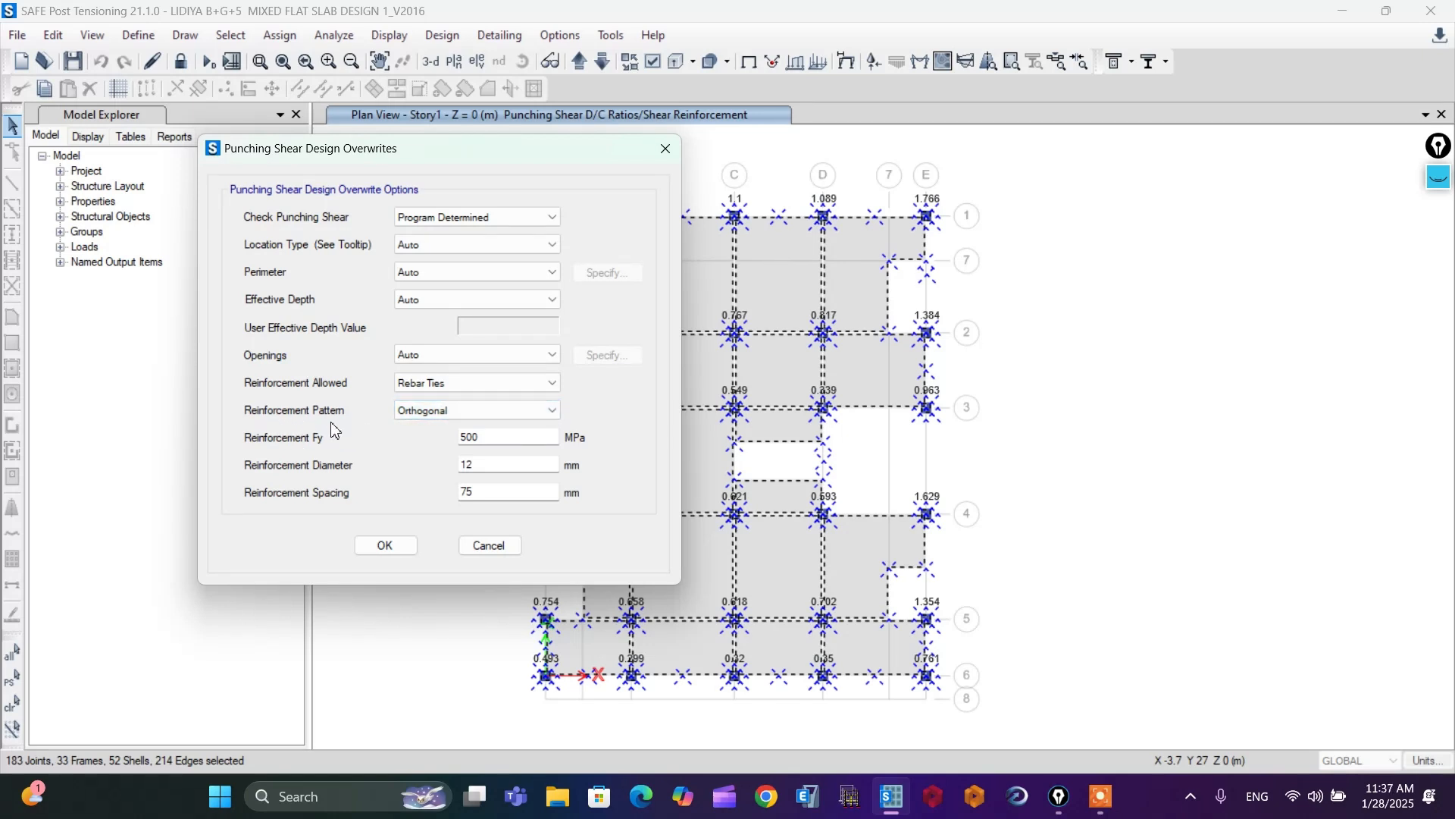
{"action": "left_click", "coordinate": [552, 412]}
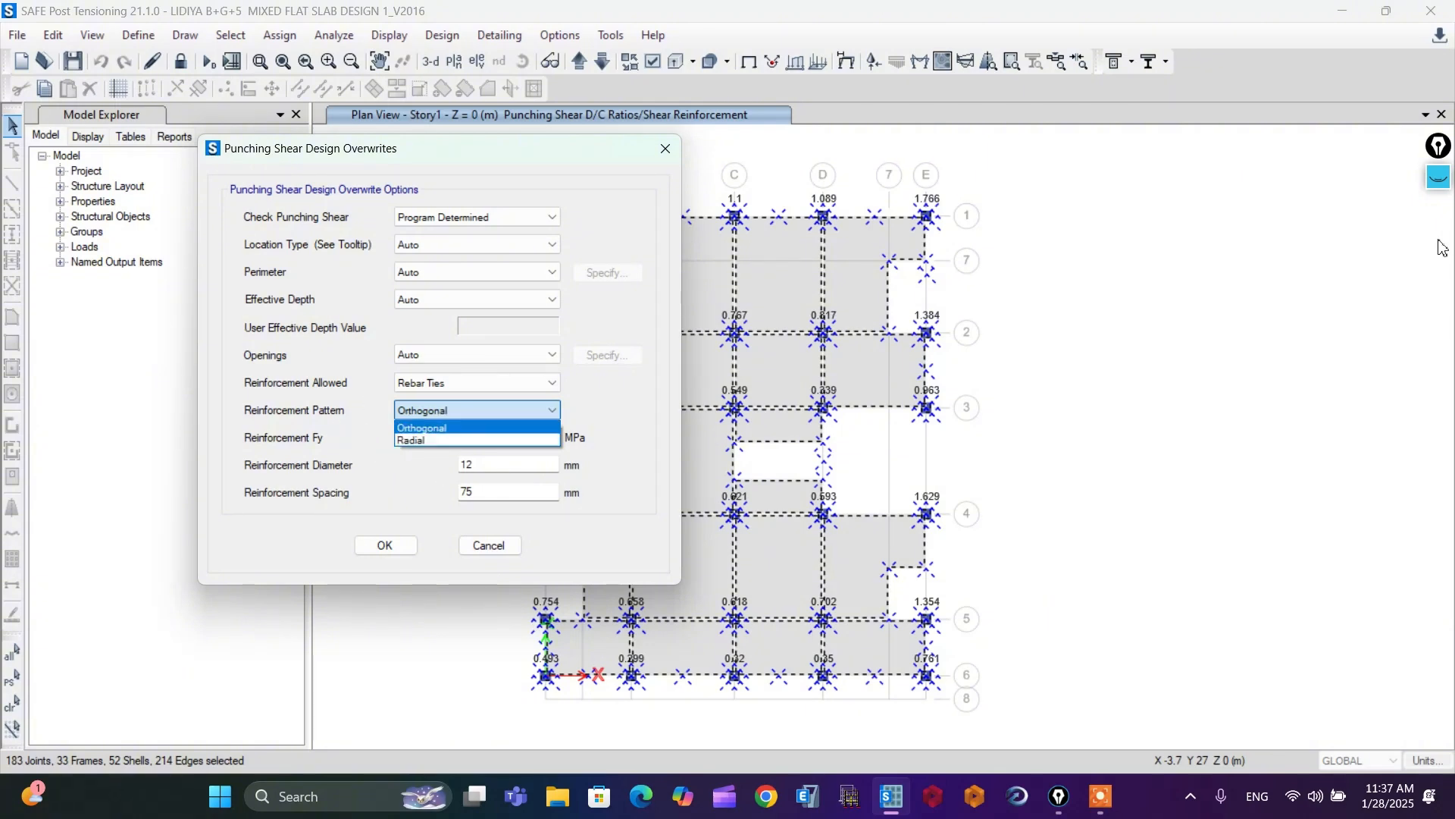
- Keep the Orthogonal reinforcement pattern, and with the annotation pen write an underlined "ort" and sketch a crossed column rectangle beside the plan
{"action": "left_click", "coordinate": [1439, 177]}
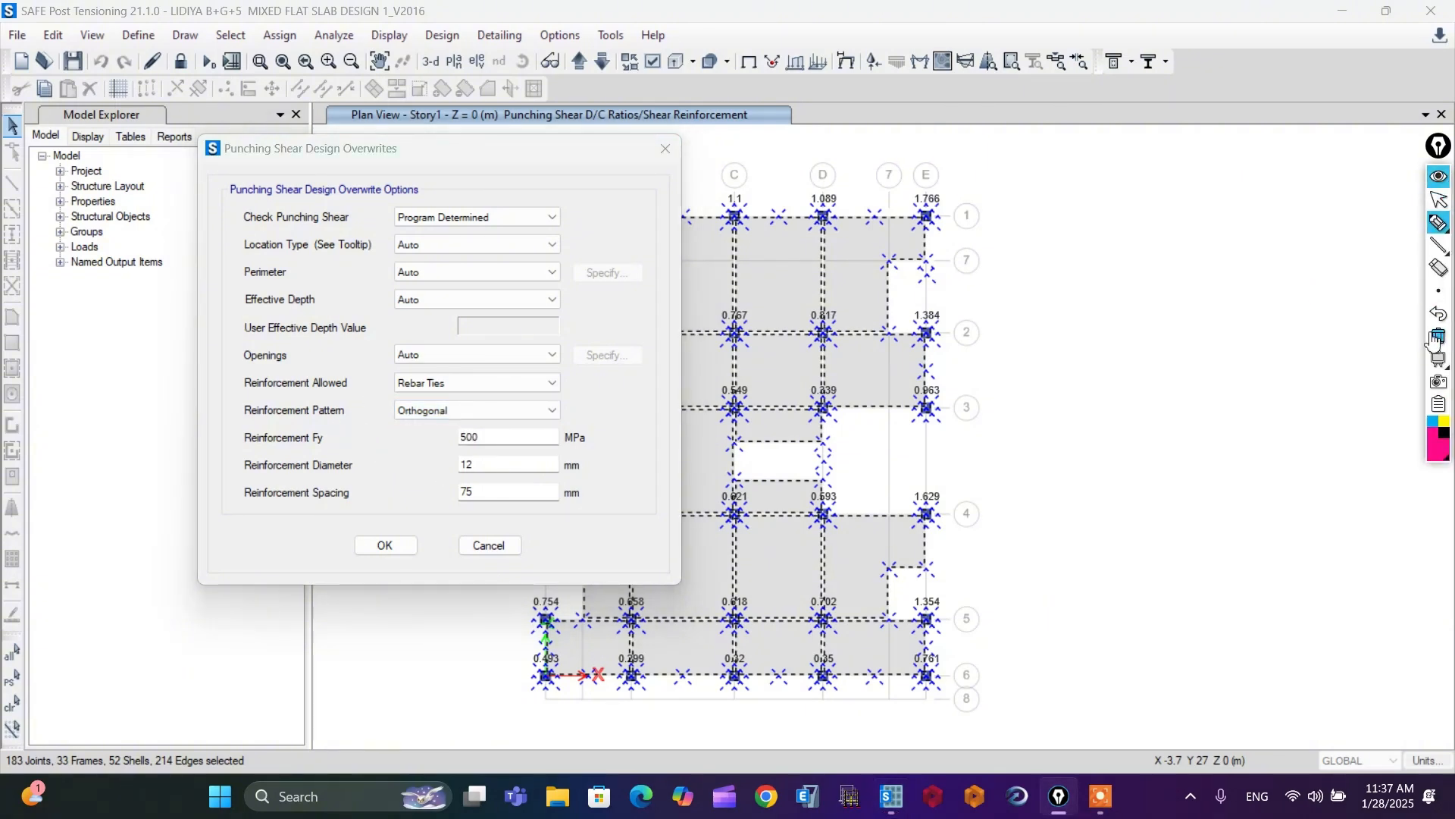
{"action": "left_click", "coordinate": [1444, 228]}
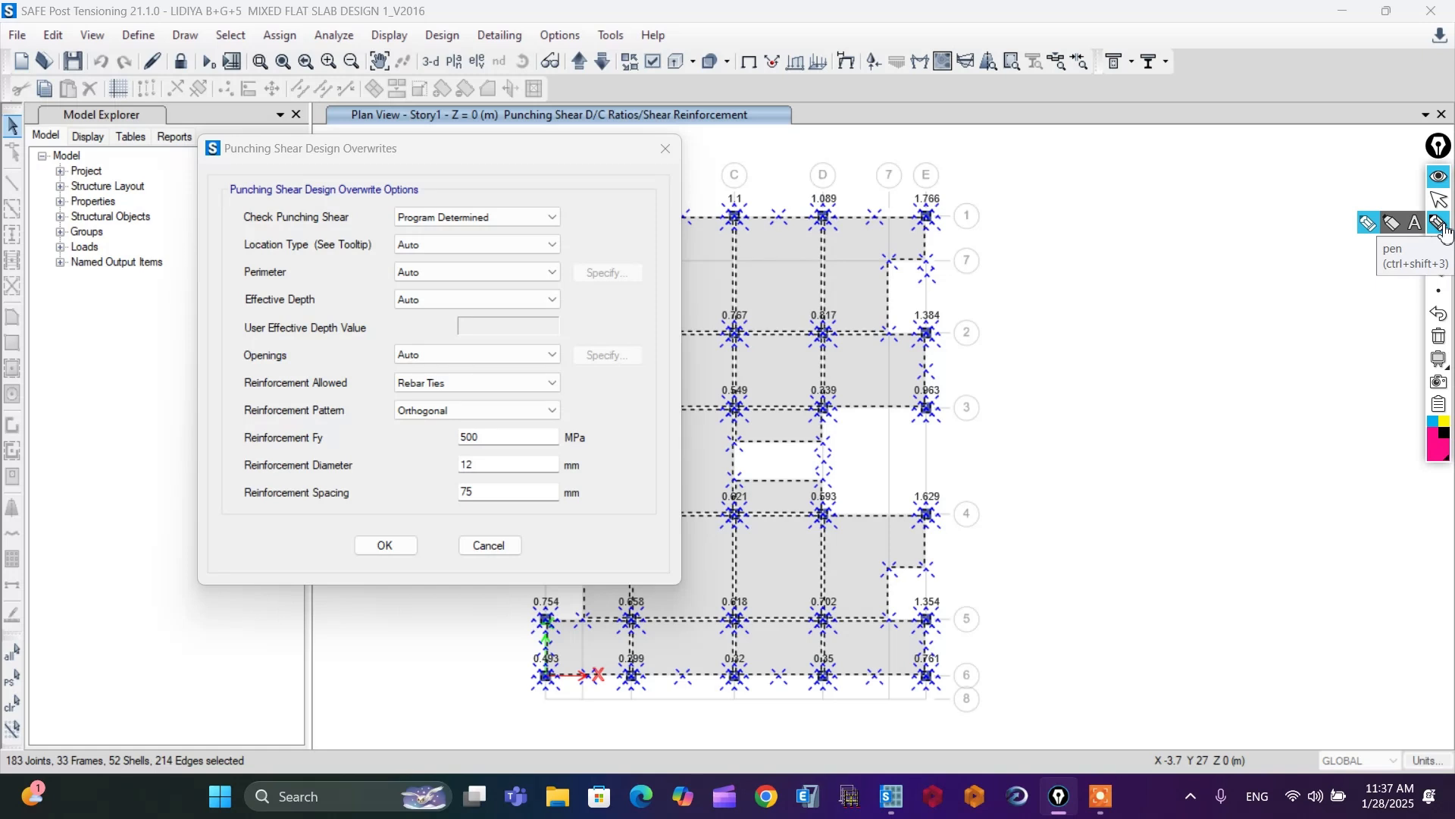
{"action": "left_click", "coordinate": [1440, 224]}
{"action": "mouse_move", "coordinate": [1090, 203]}
{"action": "left_mouse_down"}
{"action": "mouse_move", "coordinate": [1100, 218]}
{"action": "mouse_move", "coordinate": [1146, 210]}
{"action": "mouse_move", "coordinate": [1154, 228]}
{"action": "mouse_move", "coordinate": [1174, 209]}
{"action": "left_mouse_up"}
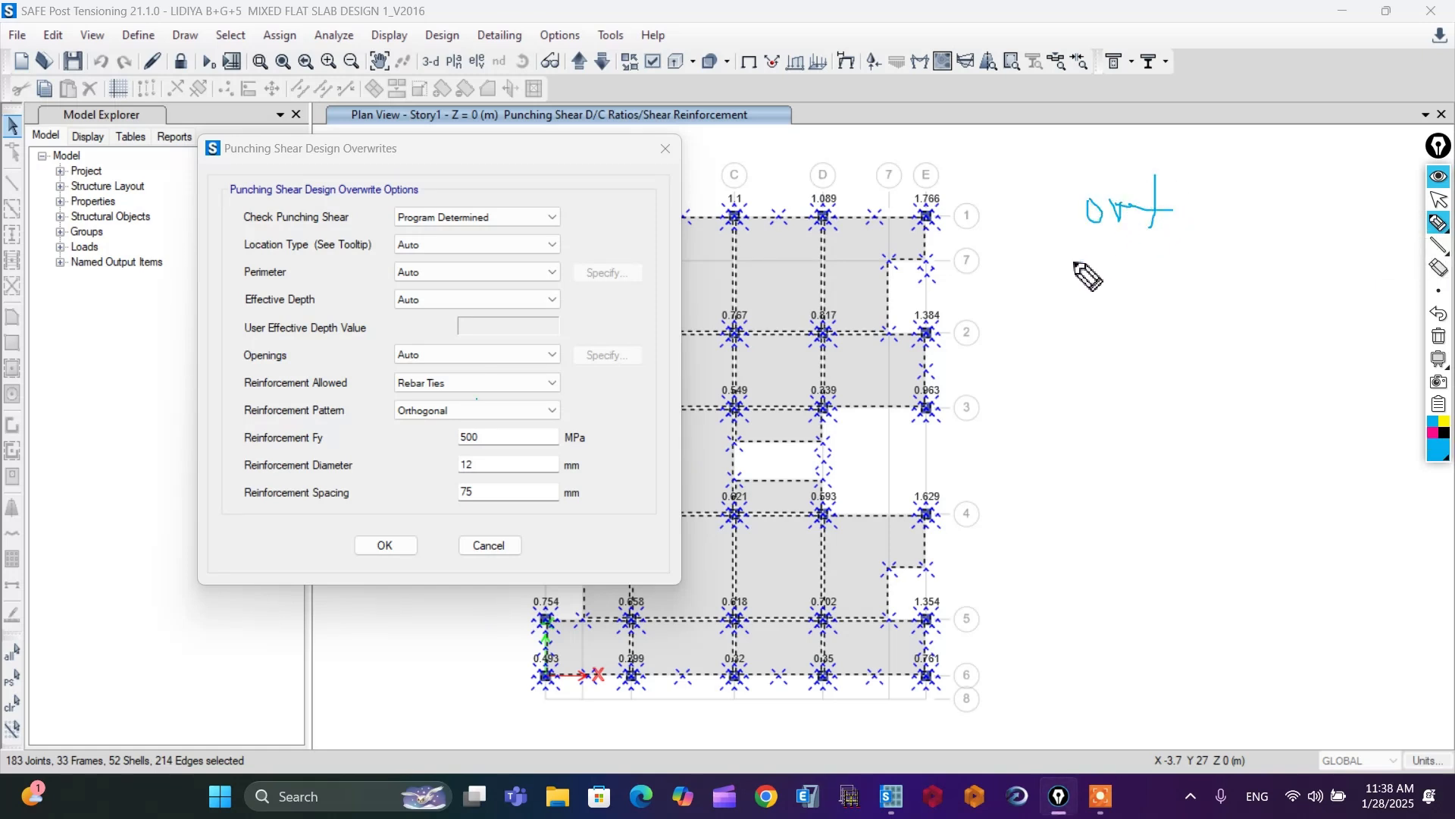
{"action": "left_click_drag", "start_coordinate": [1071, 260], "coordinate": [1216, 239]}
{"action": "mouse_move", "coordinate": [1143, 365]}
{"action": "left_mouse_down"}
{"action": "mouse_move", "coordinate": [1146, 399]}
{"action": "mouse_move", "coordinate": [1178, 362]}
{"action": "mouse_move", "coordinate": [1209, 366]}
{"action": "mouse_move", "coordinate": [1208, 407]}
{"action": "mouse_move", "coordinate": [1145, 402]}
{"action": "mouse_move", "coordinate": [1203, 392]}
{"action": "left_mouse_up"}
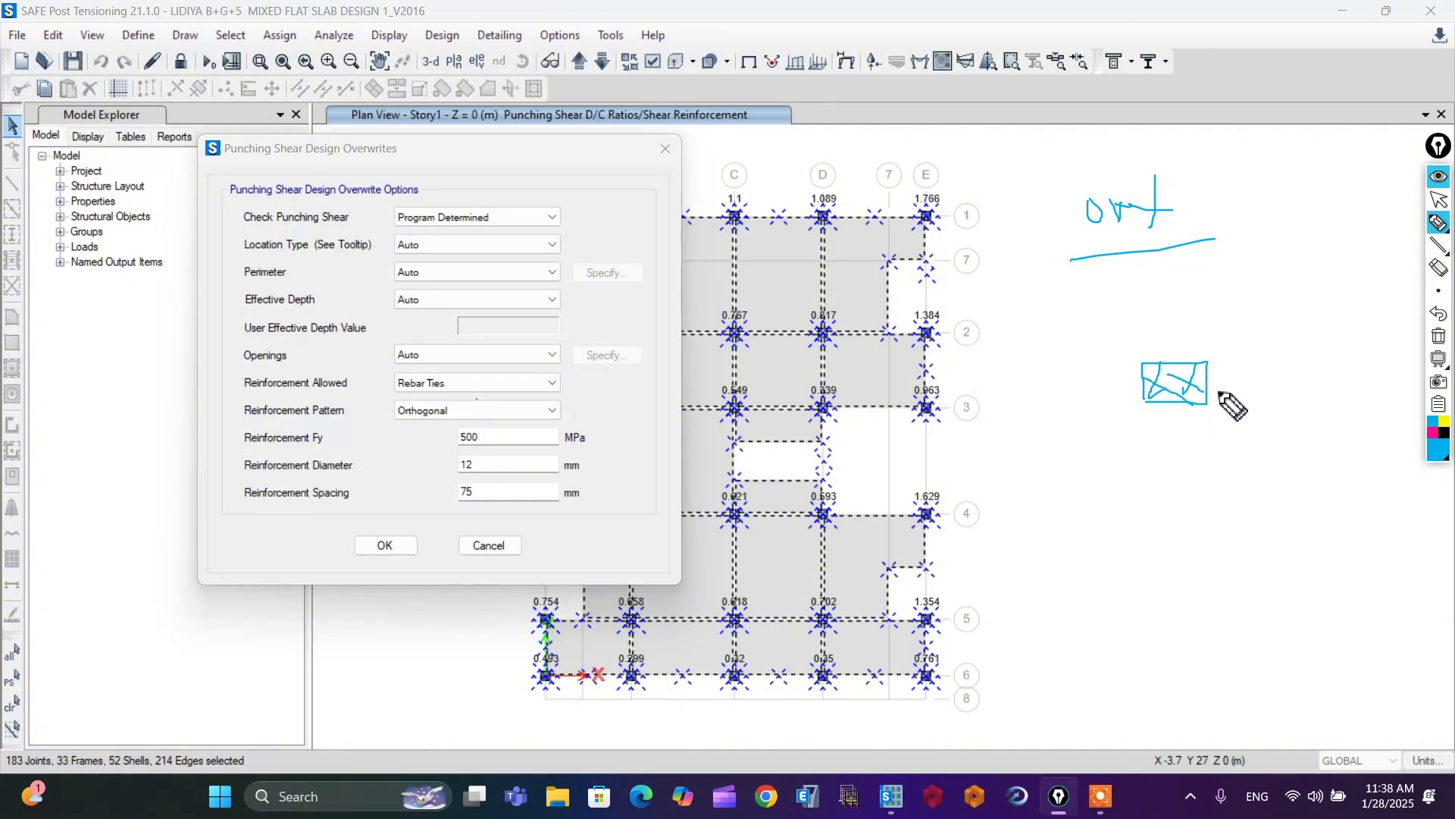
- In magenta, write "4 set" and sketch pairs of vertical and horizontal reinforcement lines through the column, with a corner marked 90°
{"action": "left_click", "coordinate": [1433, 435]}
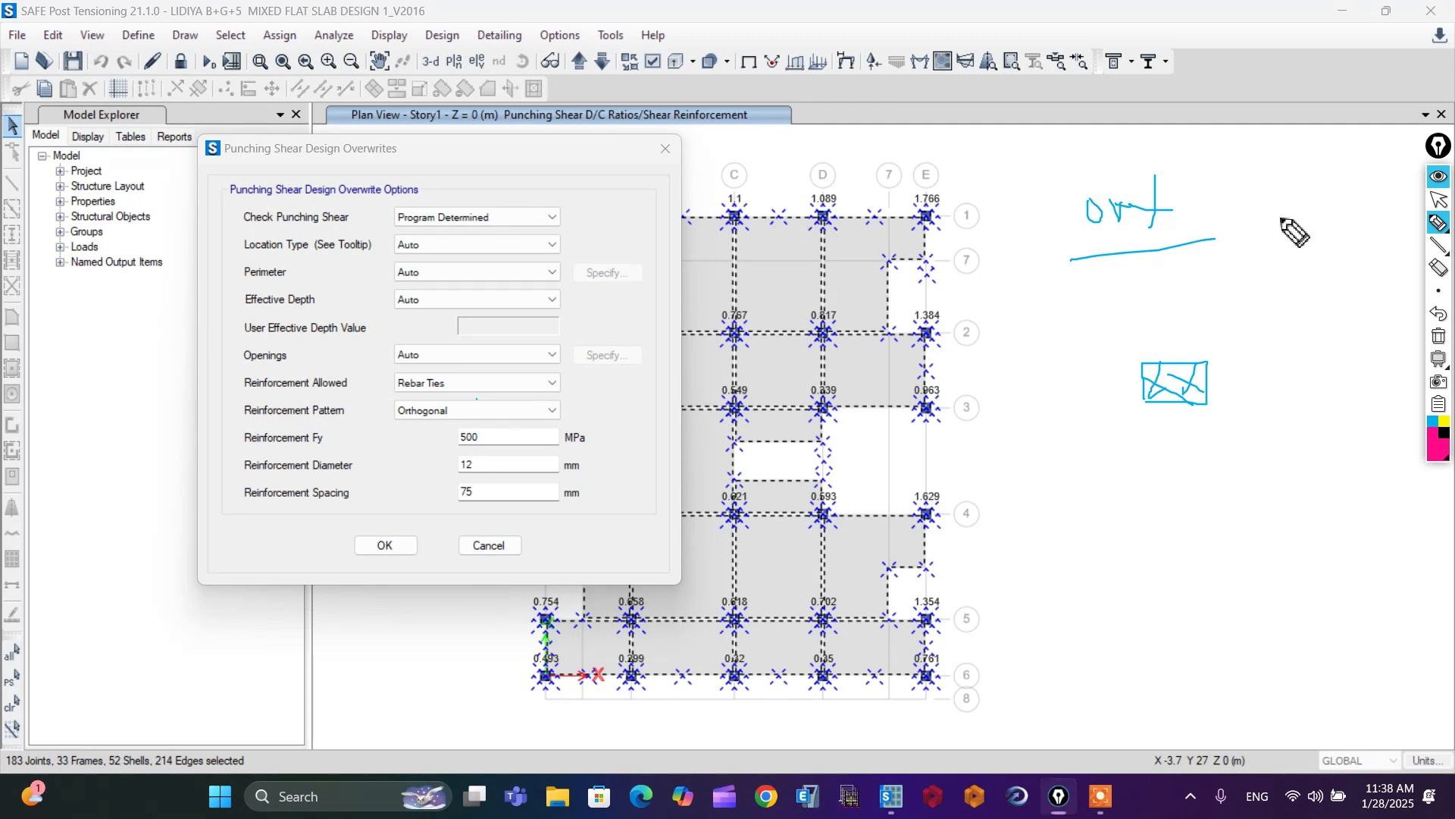
{"action": "mouse_move", "coordinate": [1280, 202]}
{"action": "left_mouse_down"}
{"action": "mouse_move", "coordinate": [1287, 246]}
{"action": "mouse_move", "coordinate": [1264, 226]}
{"action": "mouse_move", "coordinate": [1332, 231]}
{"action": "mouse_move", "coordinate": [1350, 217]}
{"action": "left_mouse_up"}
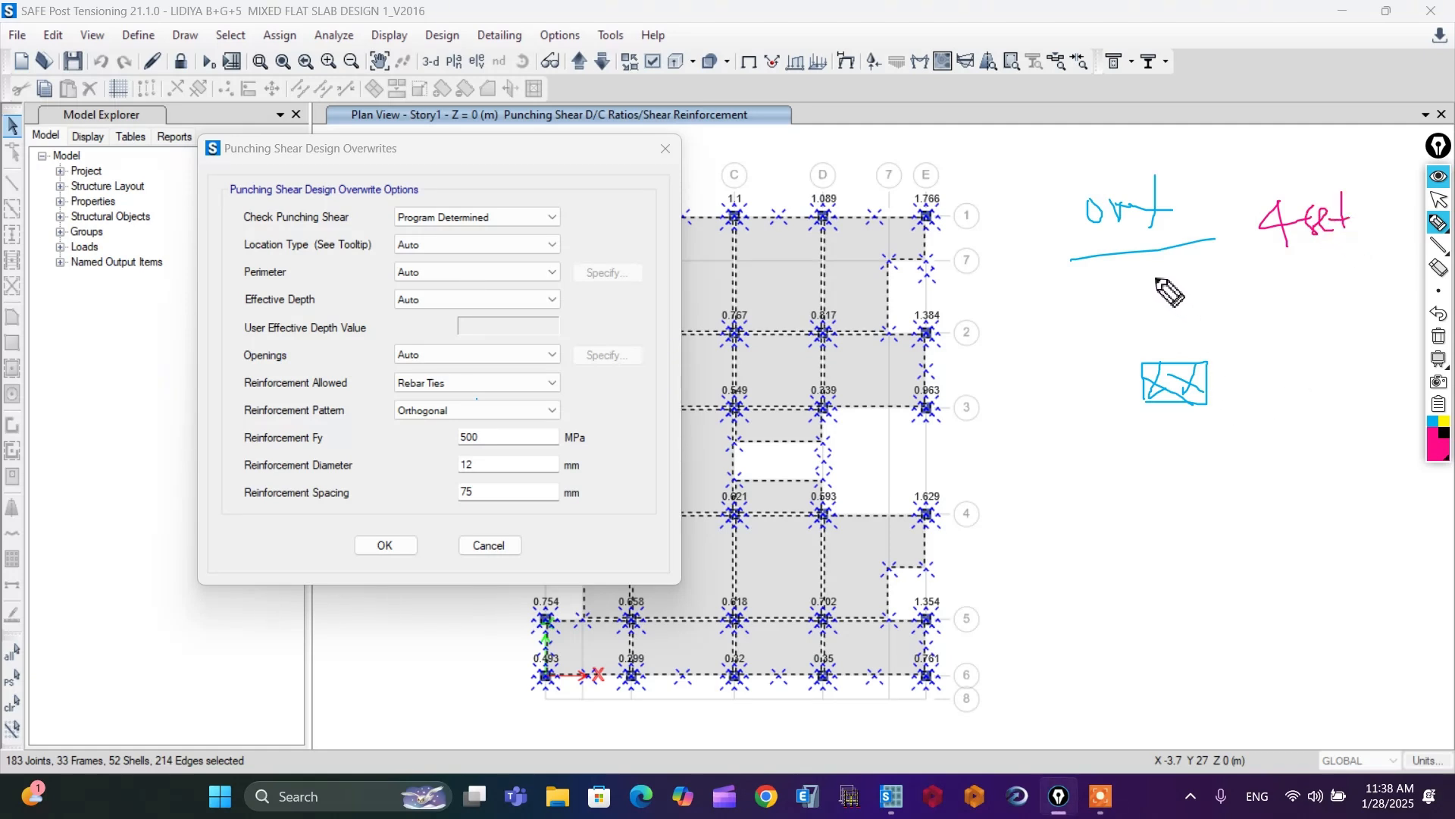
{"action": "left_click_drag", "start_coordinate": [1153, 275], "coordinate": [1164, 529]}
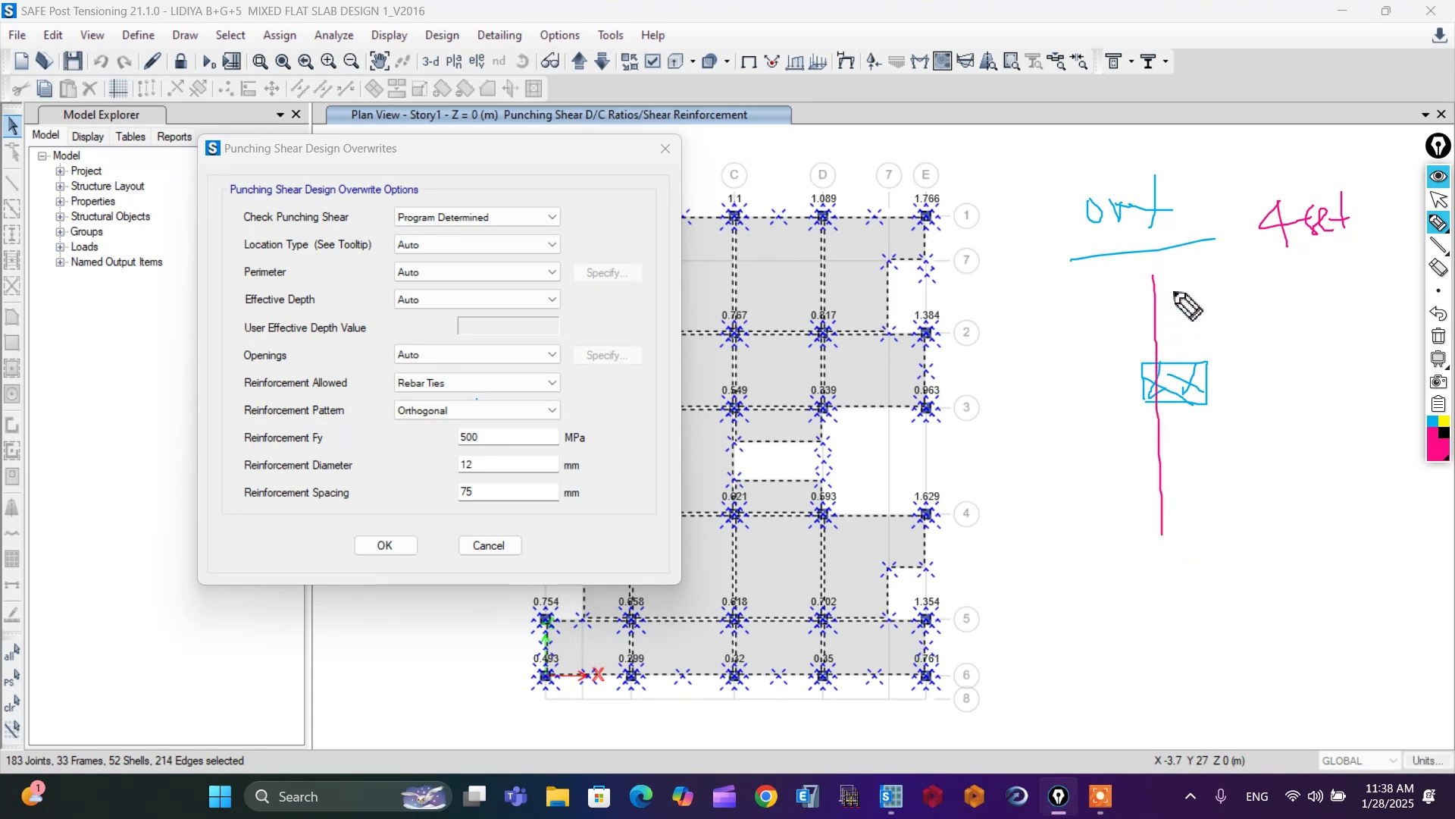
{"action": "left_click_drag", "start_coordinate": [1175, 279], "coordinate": [1181, 517]}
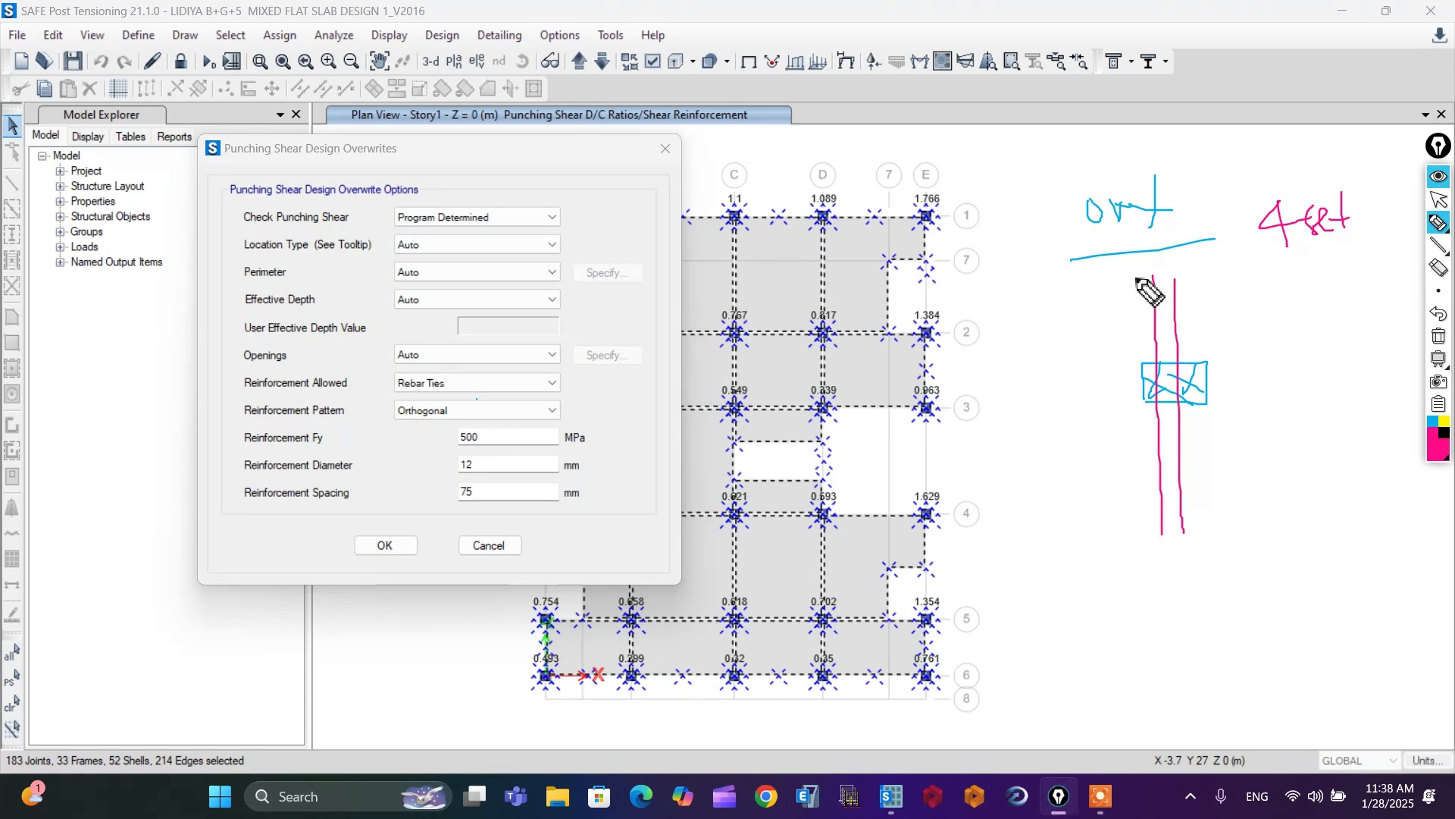
{"action": "left_click_drag", "start_coordinate": [1040, 382], "coordinate": [1305, 372]}
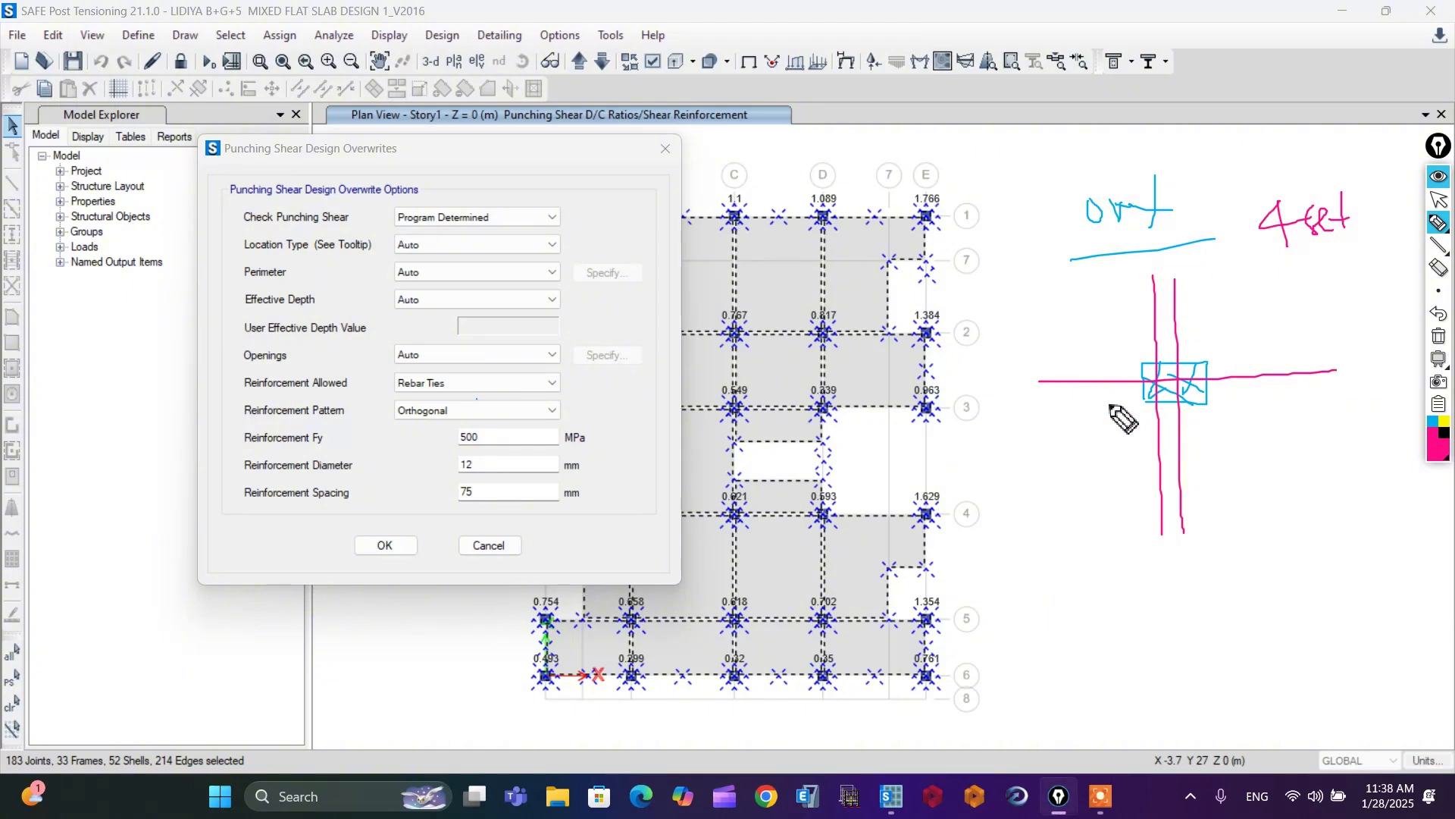
{"action": "left_click_drag", "start_coordinate": [1060, 401], "coordinate": [1328, 400]}
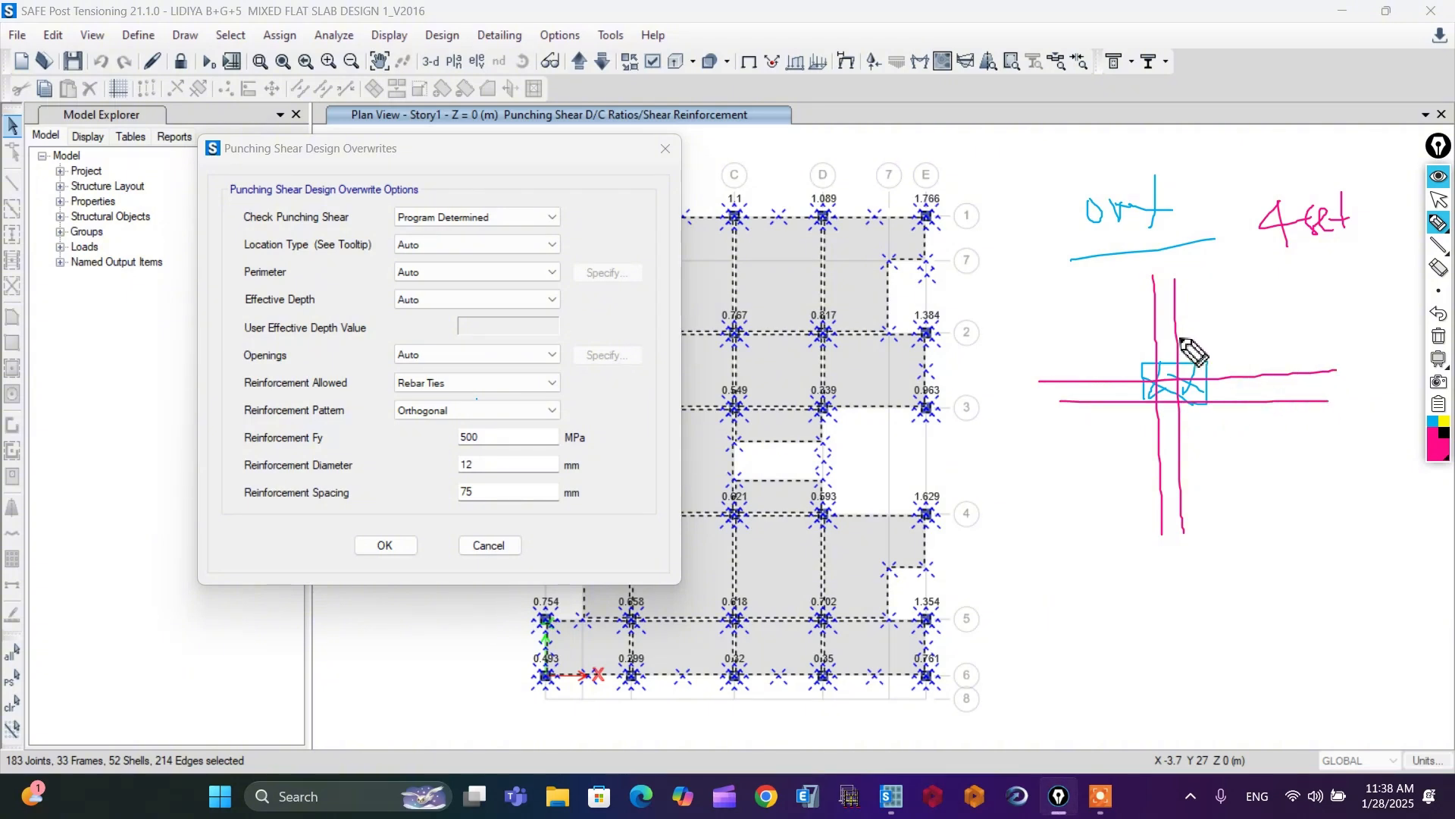
{"action": "mouse_move", "coordinate": [1177, 337]}
{"action": "left_mouse_down"}
{"action": "mouse_move", "coordinate": [1224, 336]}
{"action": "mouse_move", "coordinate": [1226, 379]}
{"action": "left_mouse_up"}
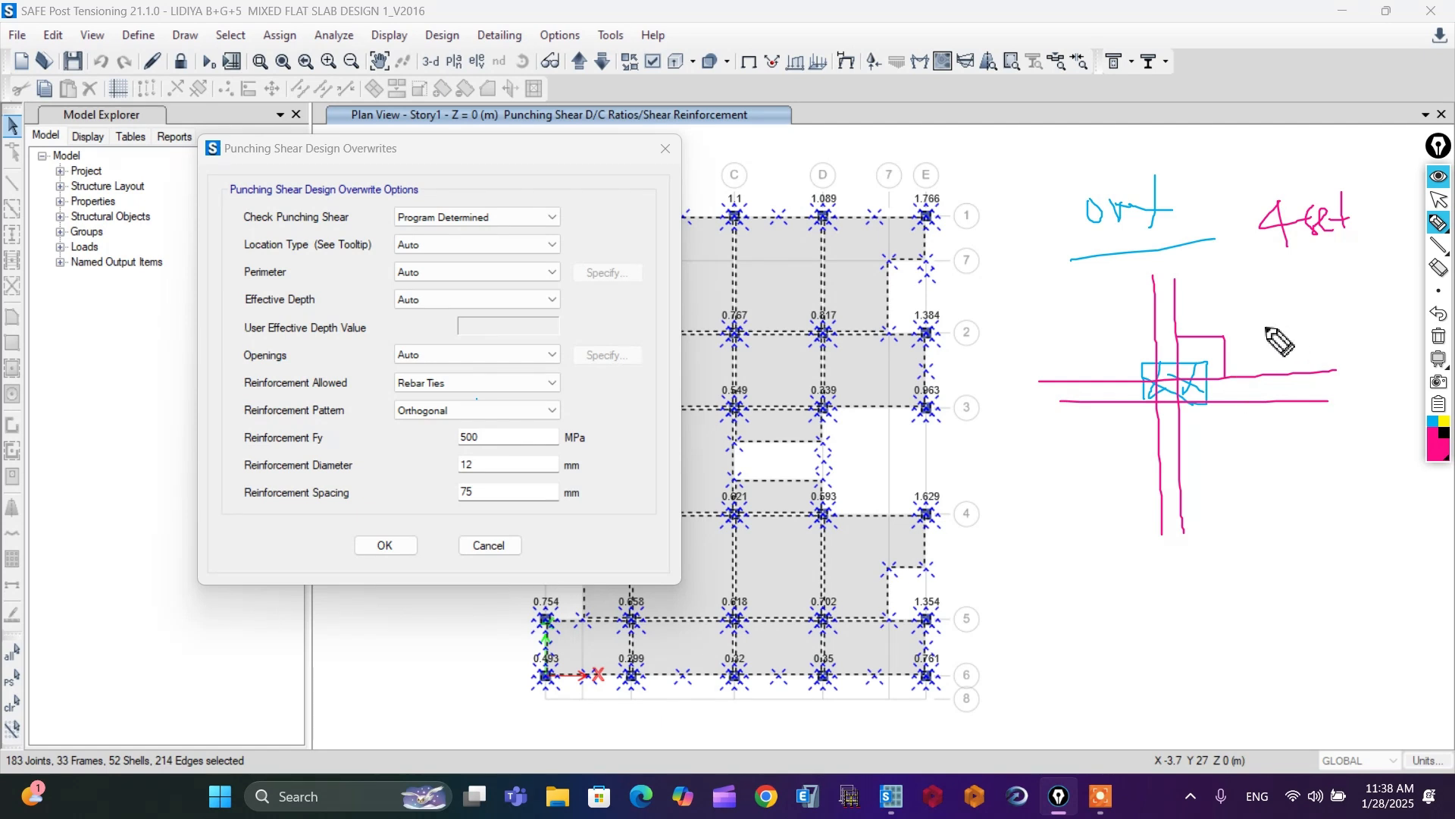
{"action": "mouse_move", "coordinate": [1274, 315]}
{"action": "left_mouse_down"}
{"action": "mouse_move", "coordinate": [1258, 322]}
{"action": "mouse_move", "coordinate": [1281, 338]}
{"action": "mouse_move", "coordinate": [1279, 294]}
{"action": "left_mouse_up"}
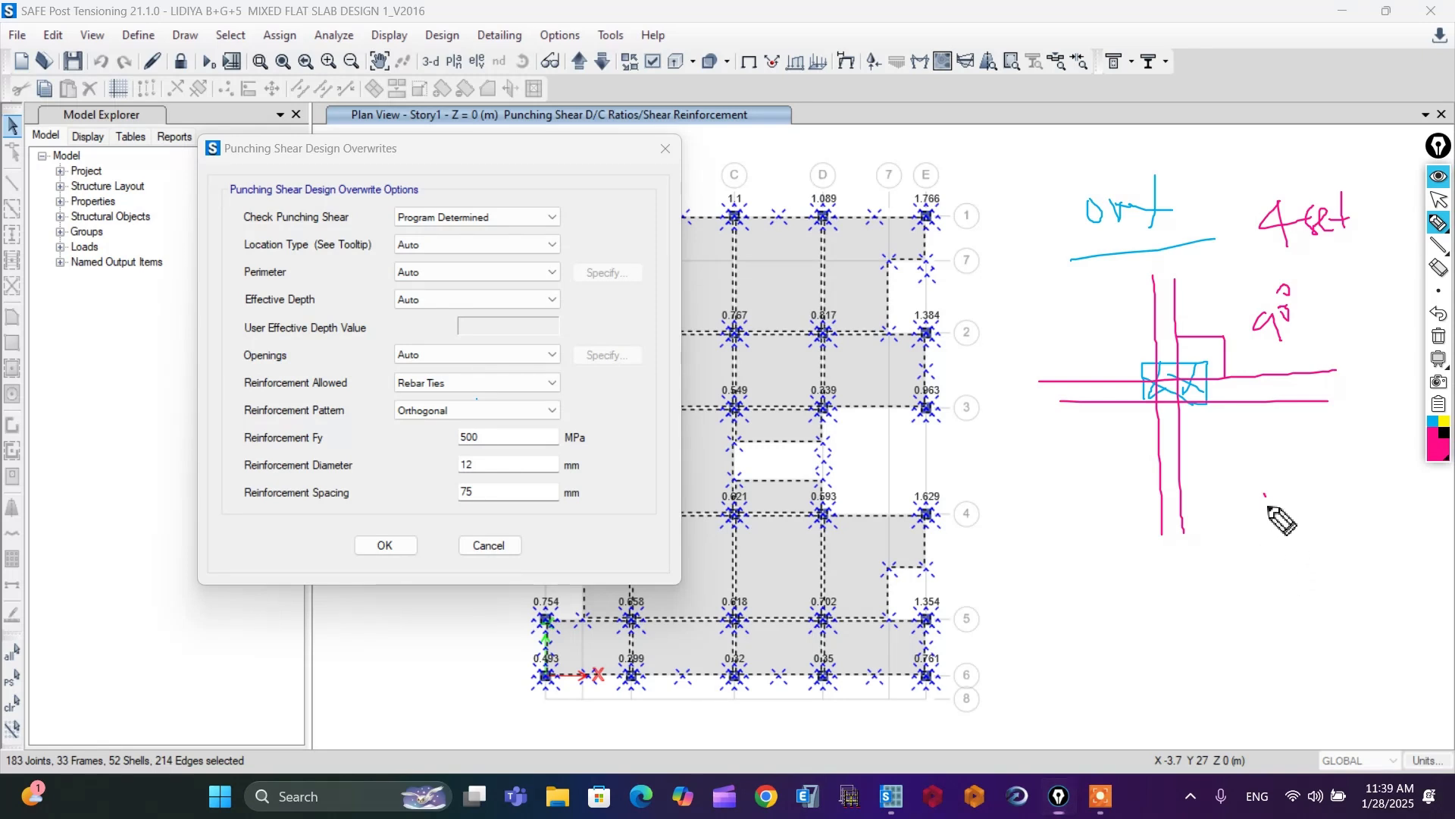
- Write an underlined "rad" with the angle range 30°–45° beneath it as a note on the radial pattern
{"action": "left_click_drag", "start_coordinate": [1264, 493], "coordinate": [1336, 504]}
{"action": "left_click_drag", "start_coordinate": [1250, 522], "coordinate": [1393, 520]}
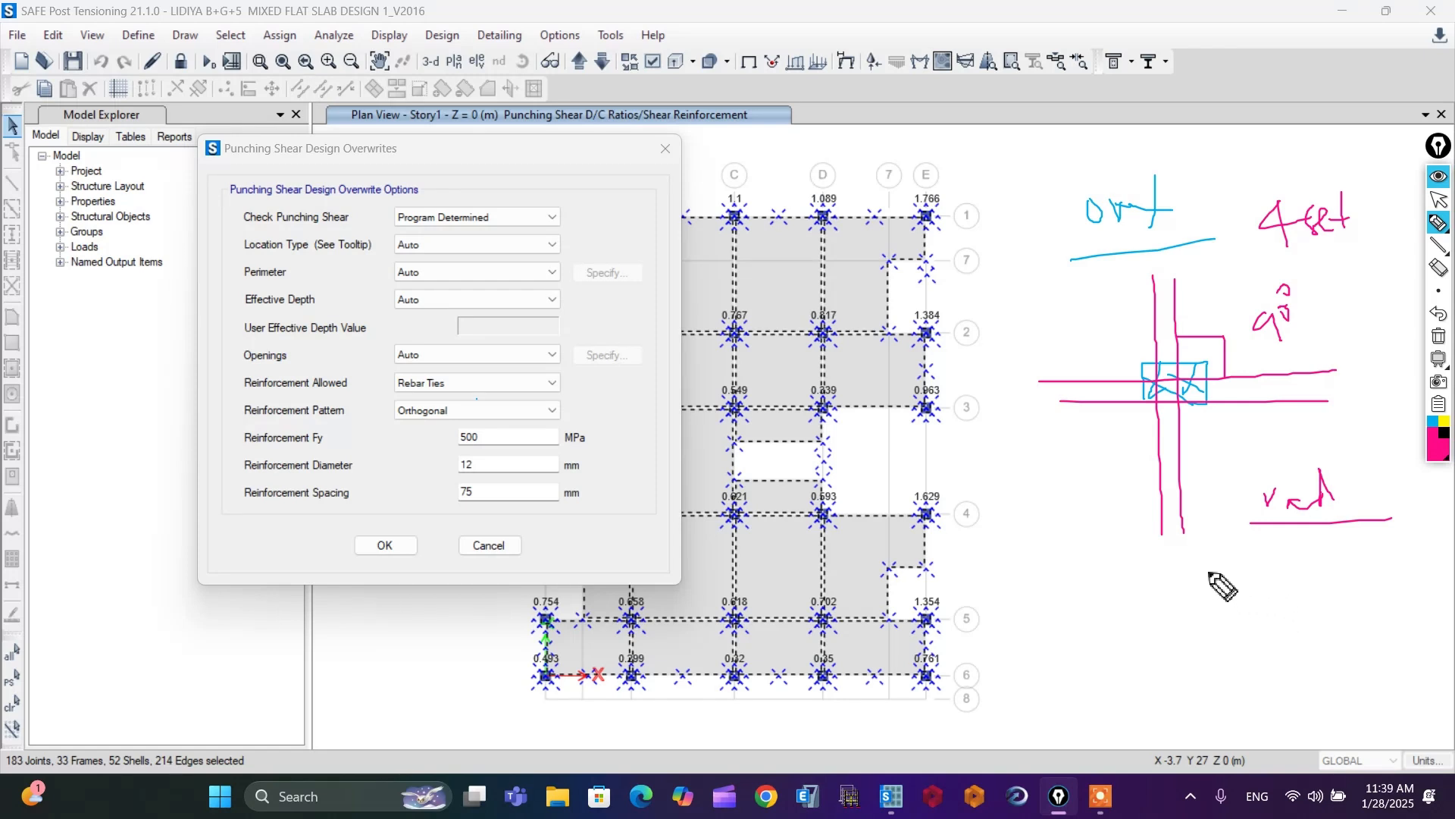
{"action": "mouse_move", "coordinate": [1262, 543]}
{"action": "left_mouse_down"}
{"action": "mouse_move", "coordinate": [1281, 554]}
{"action": "mouse_move", "coordinate": [1262, 564]}
{"action": "mouse_move", "coordinate": [1322, 539]}
{"action": "mouse_move", "coordinate": [1403, 555]}
{"action": "mouse_move", "coordinate": [1430, 523]}
{"action": "left_mouse_up"}
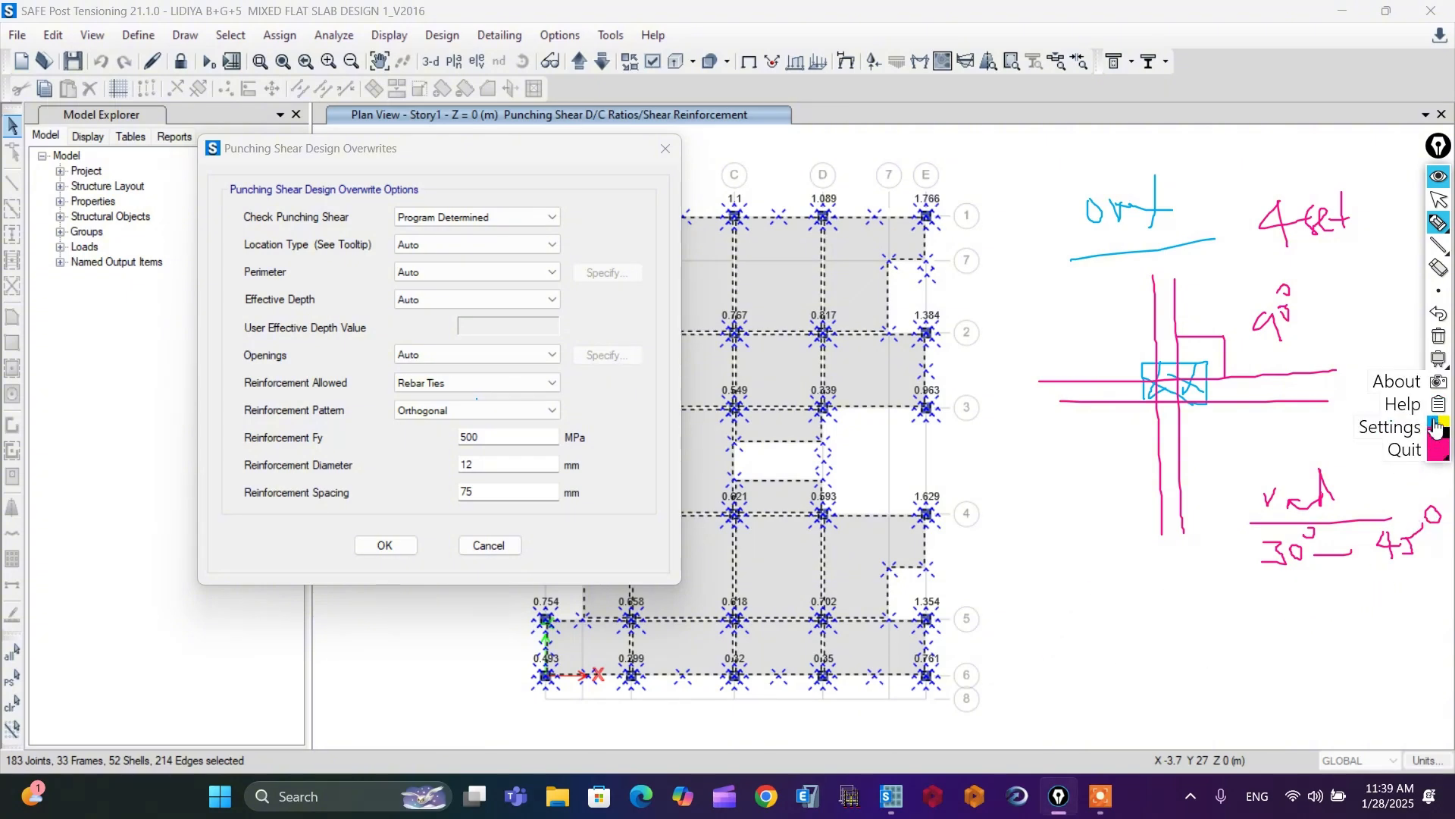
- Sketch a second crossed column rectangle with blue reinforcement lines radiating through it in five directions
{"action": "mouse_move", "coordinate": [1067, 595]}
{"action": "left_mouse_down"}
{"action": "mouse_move", "coordinate": [1063, 568]}
{"action": "mouse_move", "coordinate": [1116, 586]}
{"action": "mouse_move", "coordinate": [1070, 585]}
{"action": "mouse_move", "coordinate": [1097, 563]}
{"action": "mouse_move", "coordinate": [1108, 578]}
{"action": "mouse_move", "coordinate": [1080, 575]}
{"action": "mouse_move", "coordinate": [1108, 593]}
{"action": "left_mouse_up"}
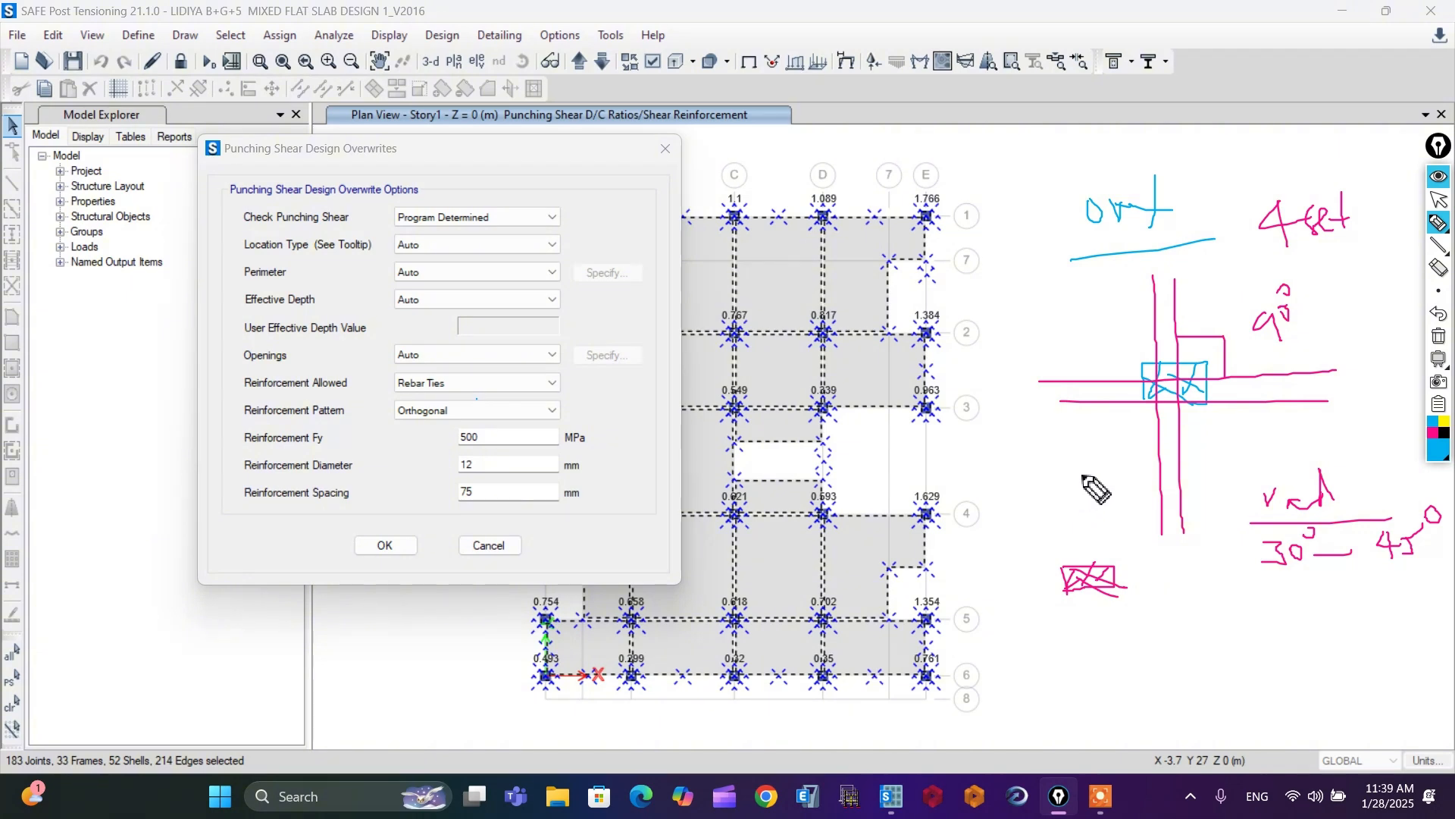
{"action": "left_click_drag", "start_coordinate": [1076, 466], "coordinate": [1077, 703]}
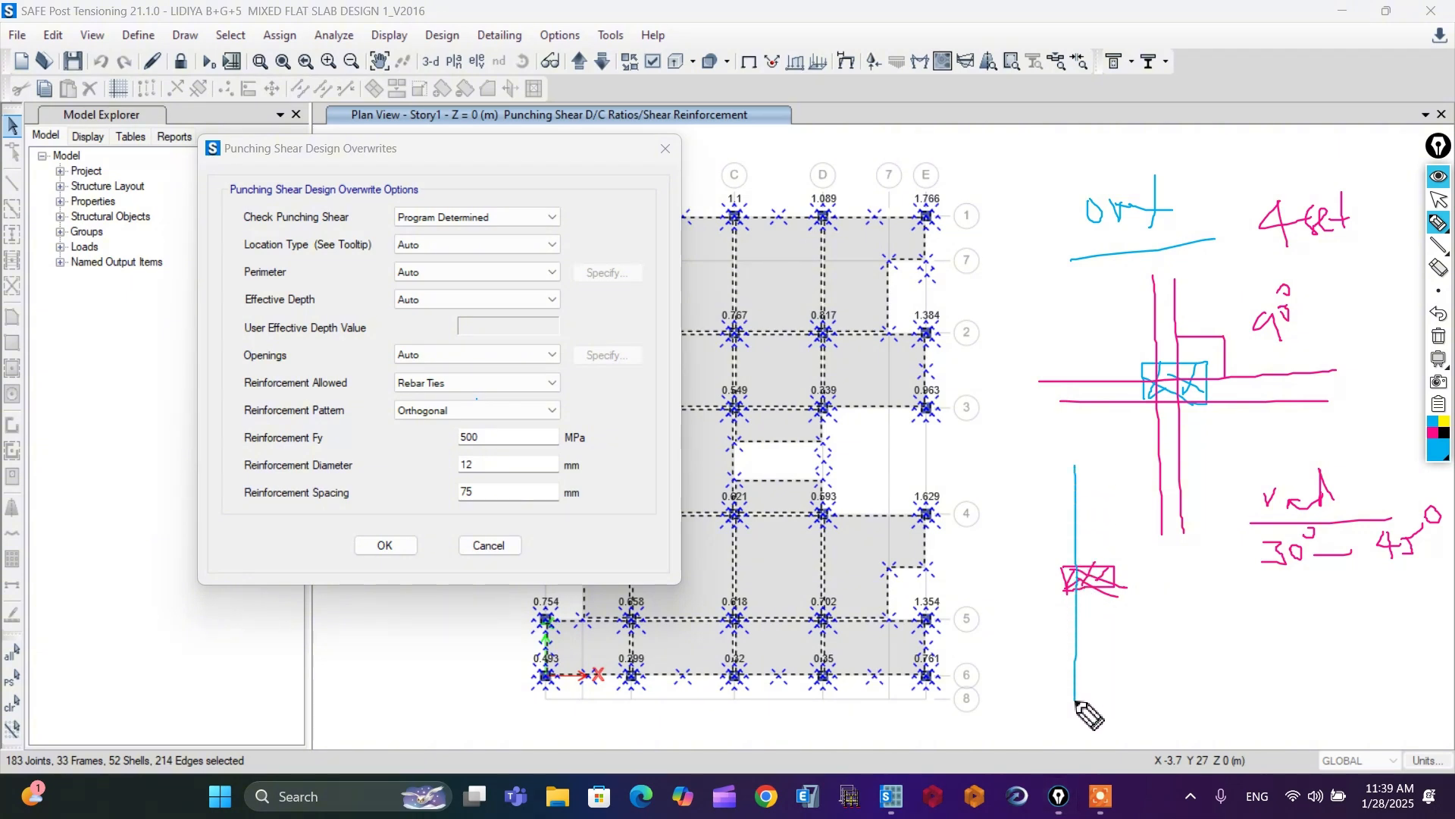
{"action": "left_click_drag", "start_coordinate": [980, 534], "coordinate": [1244, 688]}
{"action": "left_click_drag", "start_coordinate": [977, 599], "coordinate": [1243, 595]}
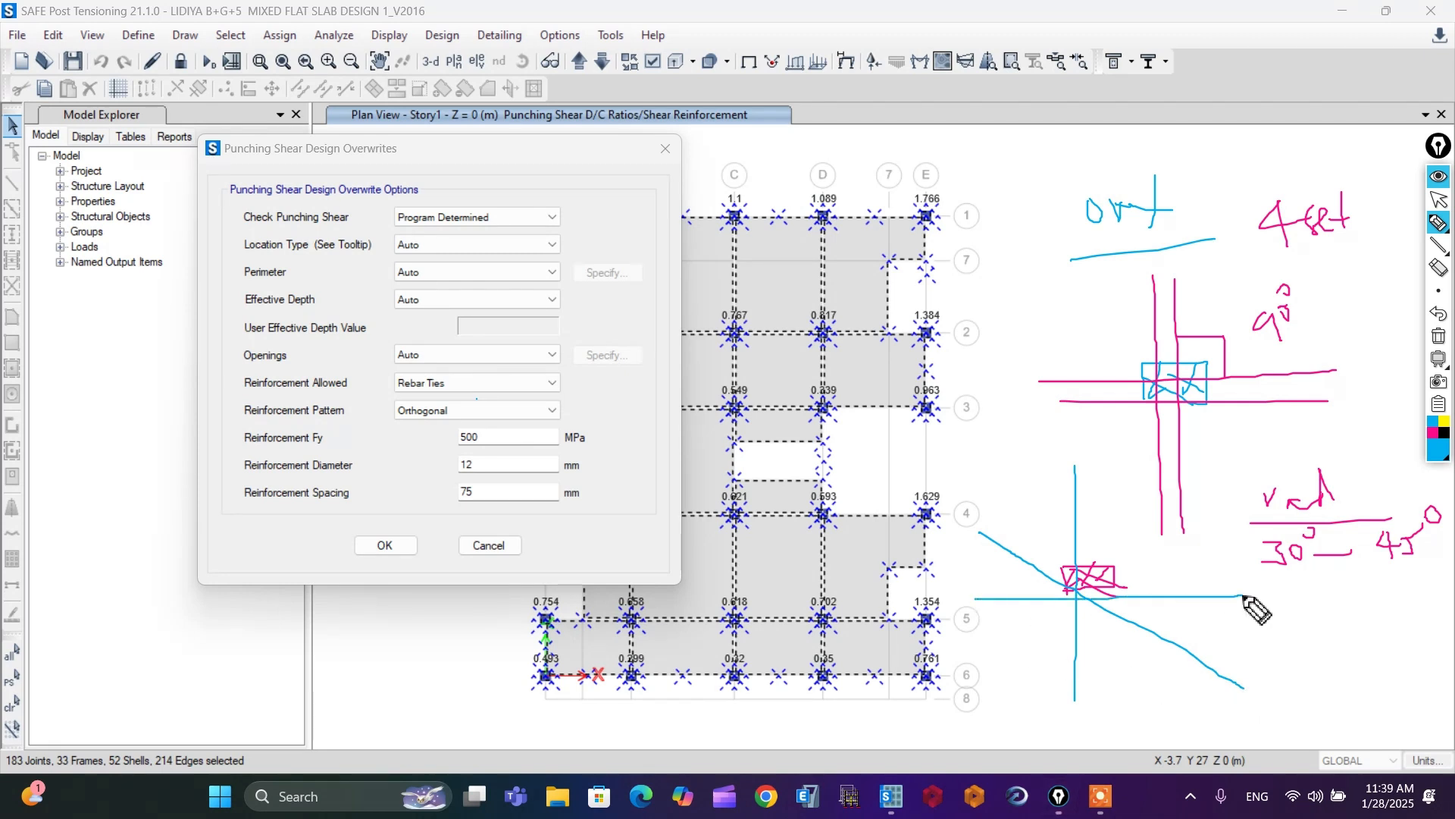
{"action": "left_click_drag", "start_coordinate": [1139, 515], "coordinate": [999, 690]}
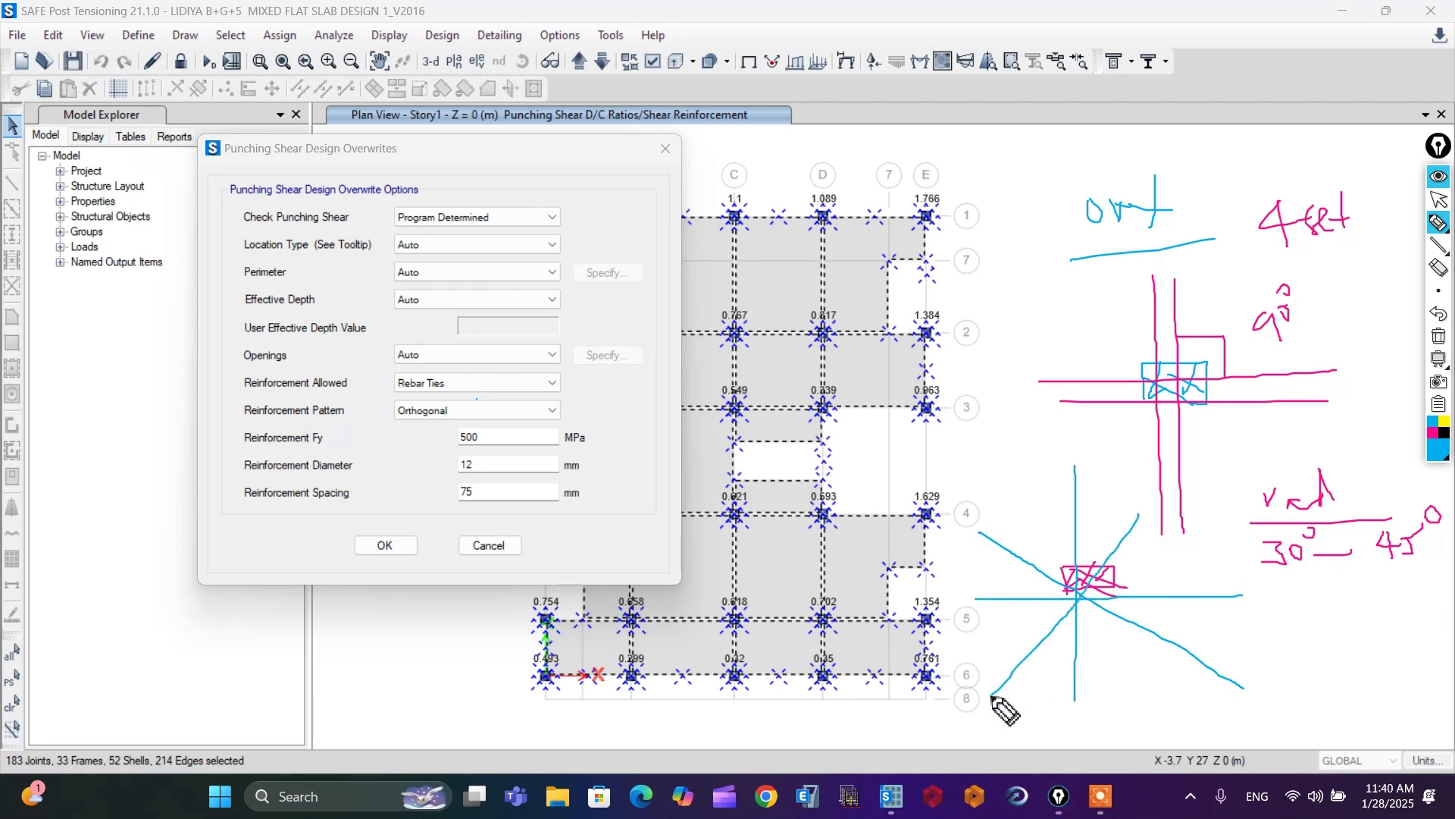
{"action": "left_click_drag", "start_coordinate": [1029, 505], "coordinate": [1123, 687]}
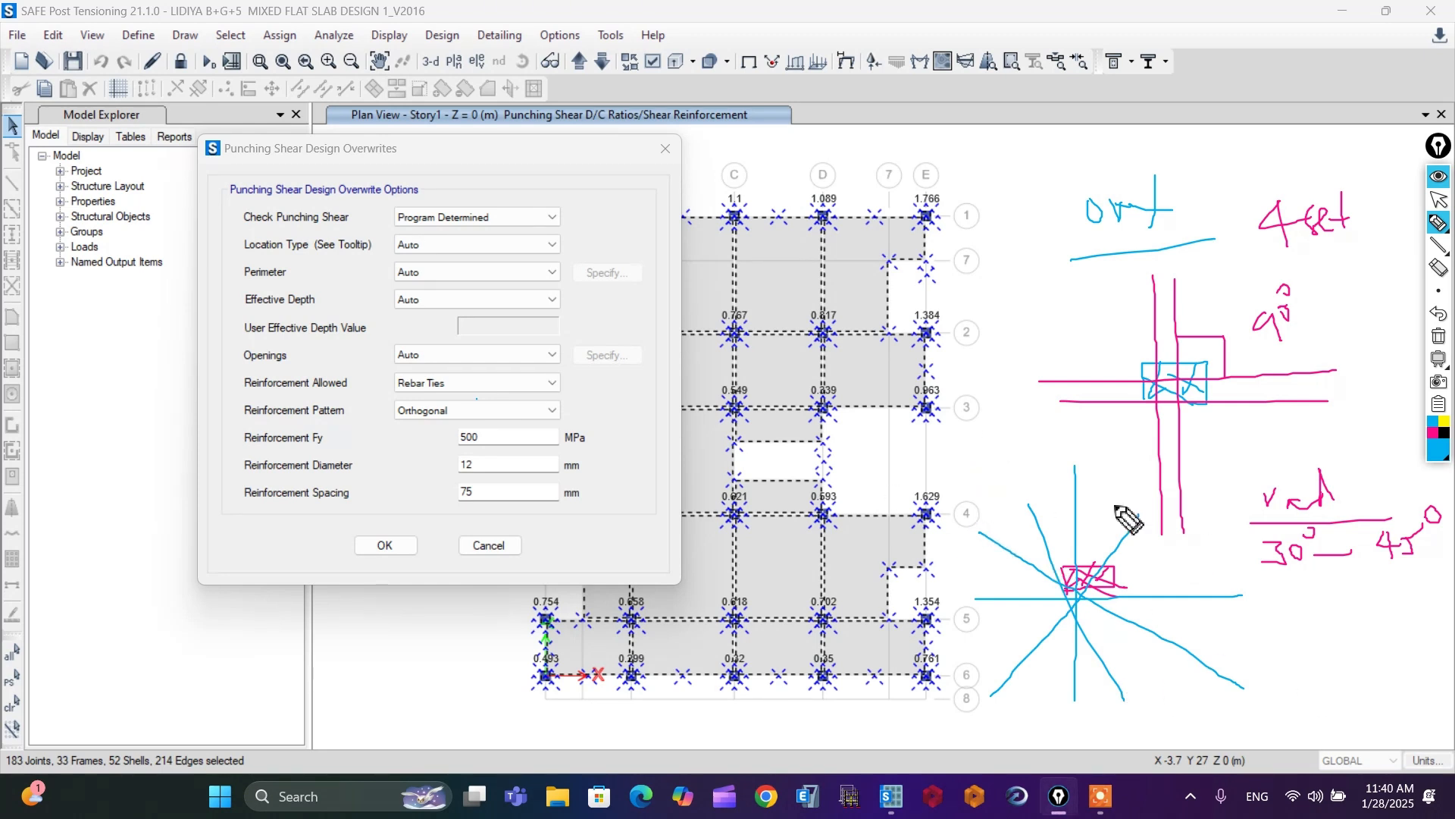
- Circle the "ort" note, clear all annotations from the screen and return to the normal cursor
{"action": "mouse_move", "coordinate": [1075, 250]}
{"action": "left_mouse_down"}
{"action": "mouse_move", "coordinate": [1203, 220]}
{"action": "mouse_move", "coordinate": [1108, 215]}
{"action": "left_mouse_up"}
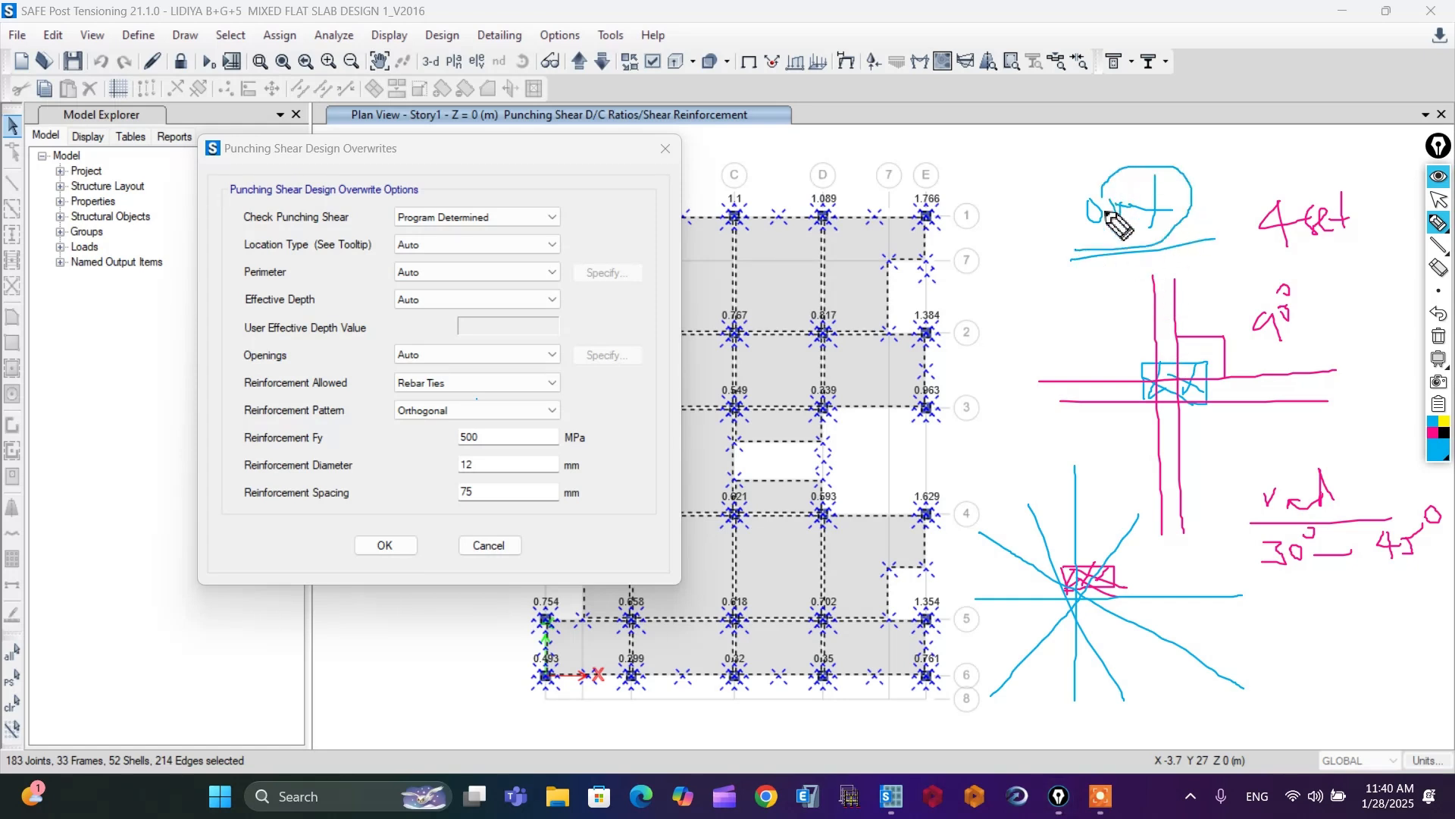
{"action": "left_click_drag", "start_coordinate": [1316, 455], "coordinate": [1316, 521]}
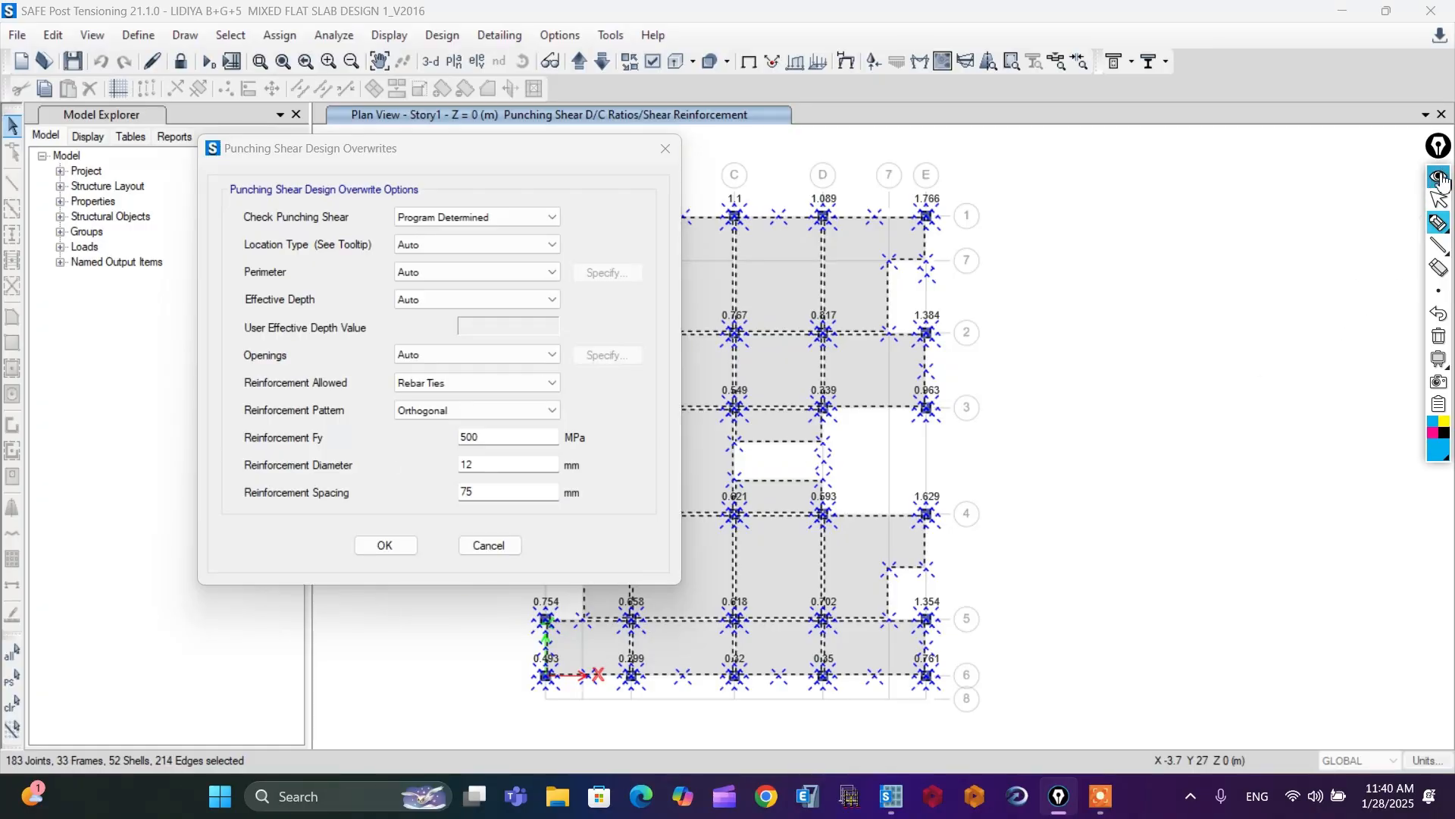
{"action": "left_click", "coordinate": [1439, 199]}
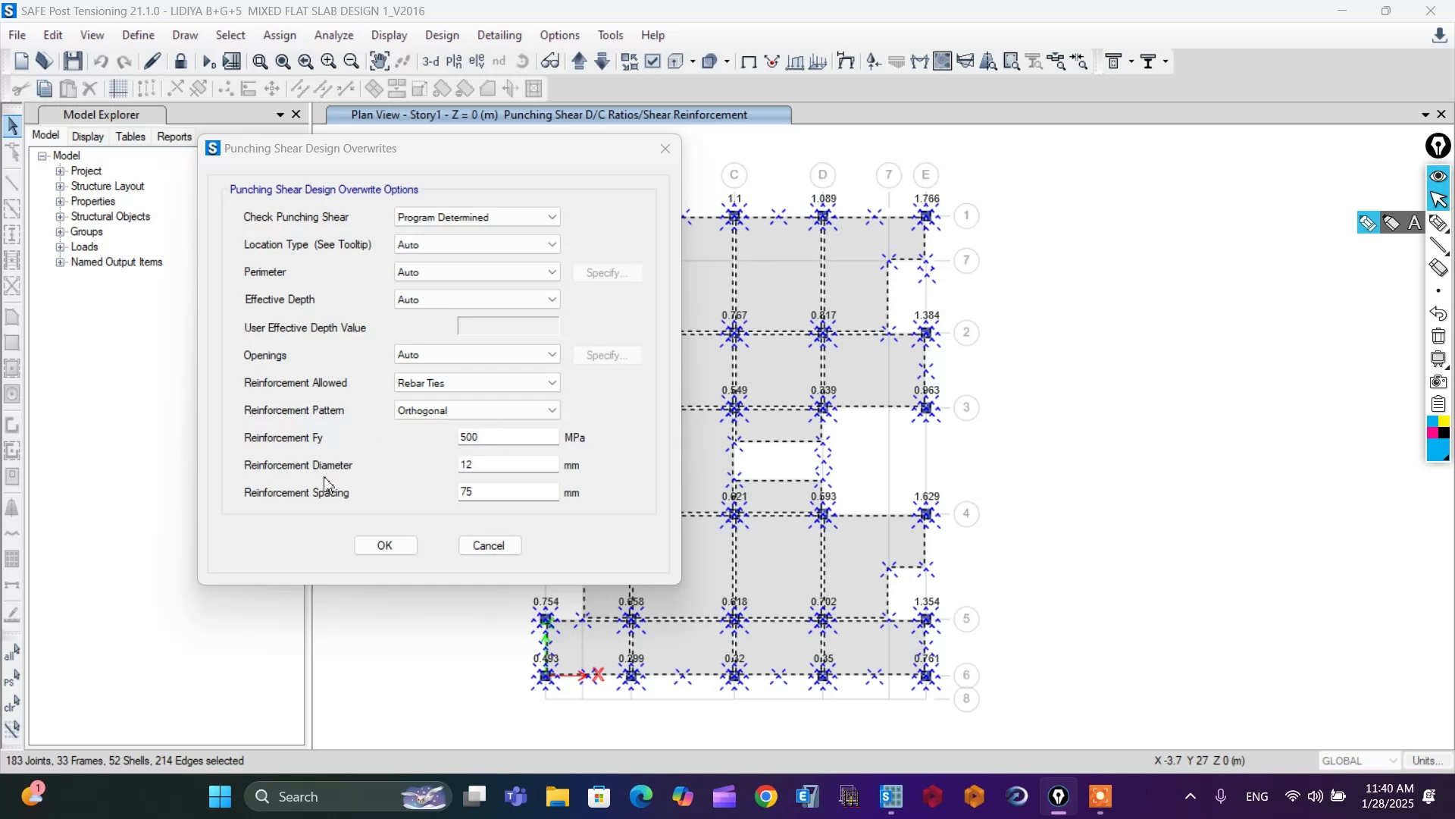
- Set the reinforcement diameter to 10 mm and spacing to 100 mm, and apply the overwrites, accepting deletion of the existing punch check results
{"action": "double_click", "coordinate": [464, 474]}
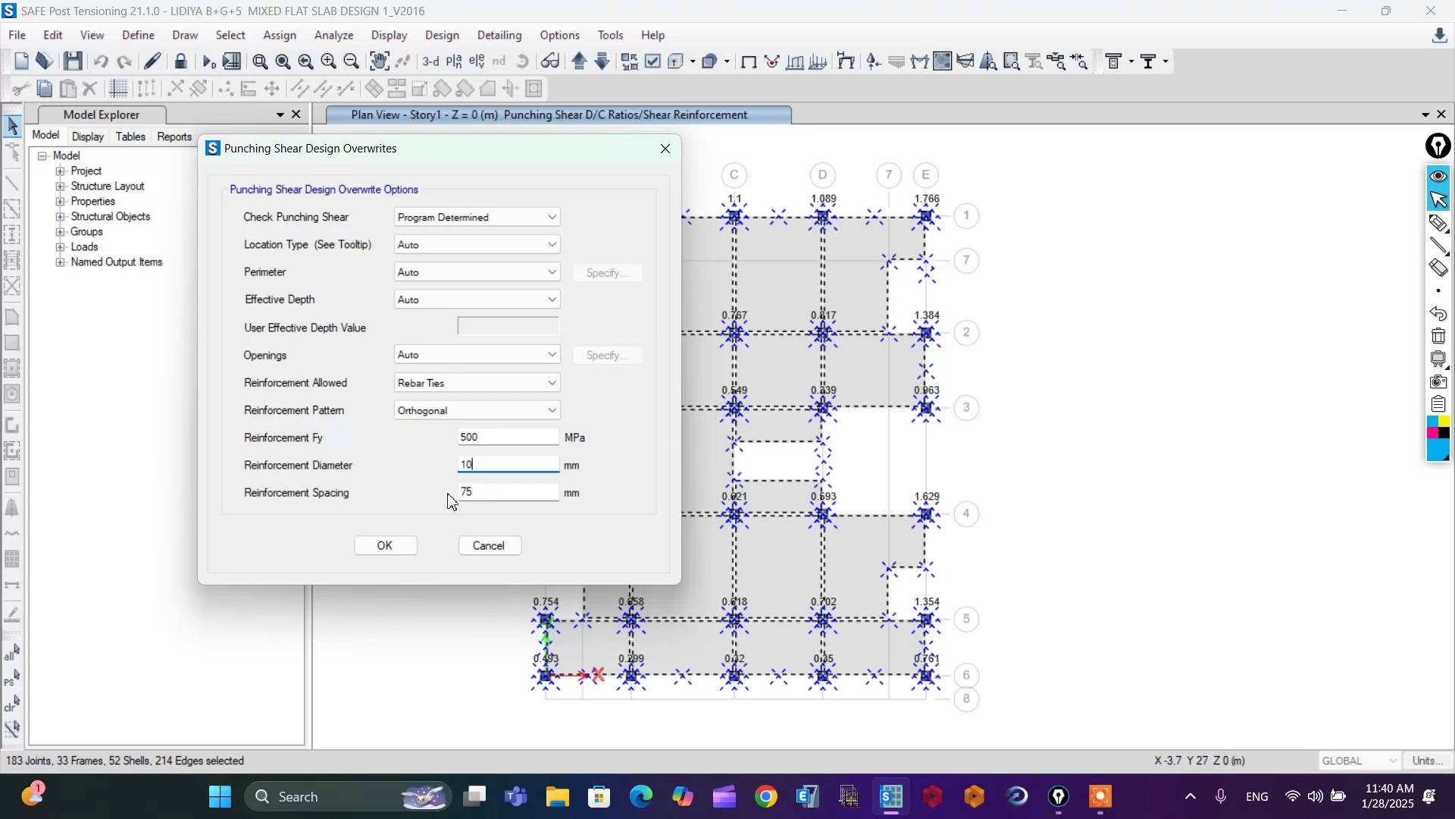
{"action": "double_click", "coordinate": [483, 494]}
{"action": "left_click", "coordinate": [392, 552]}
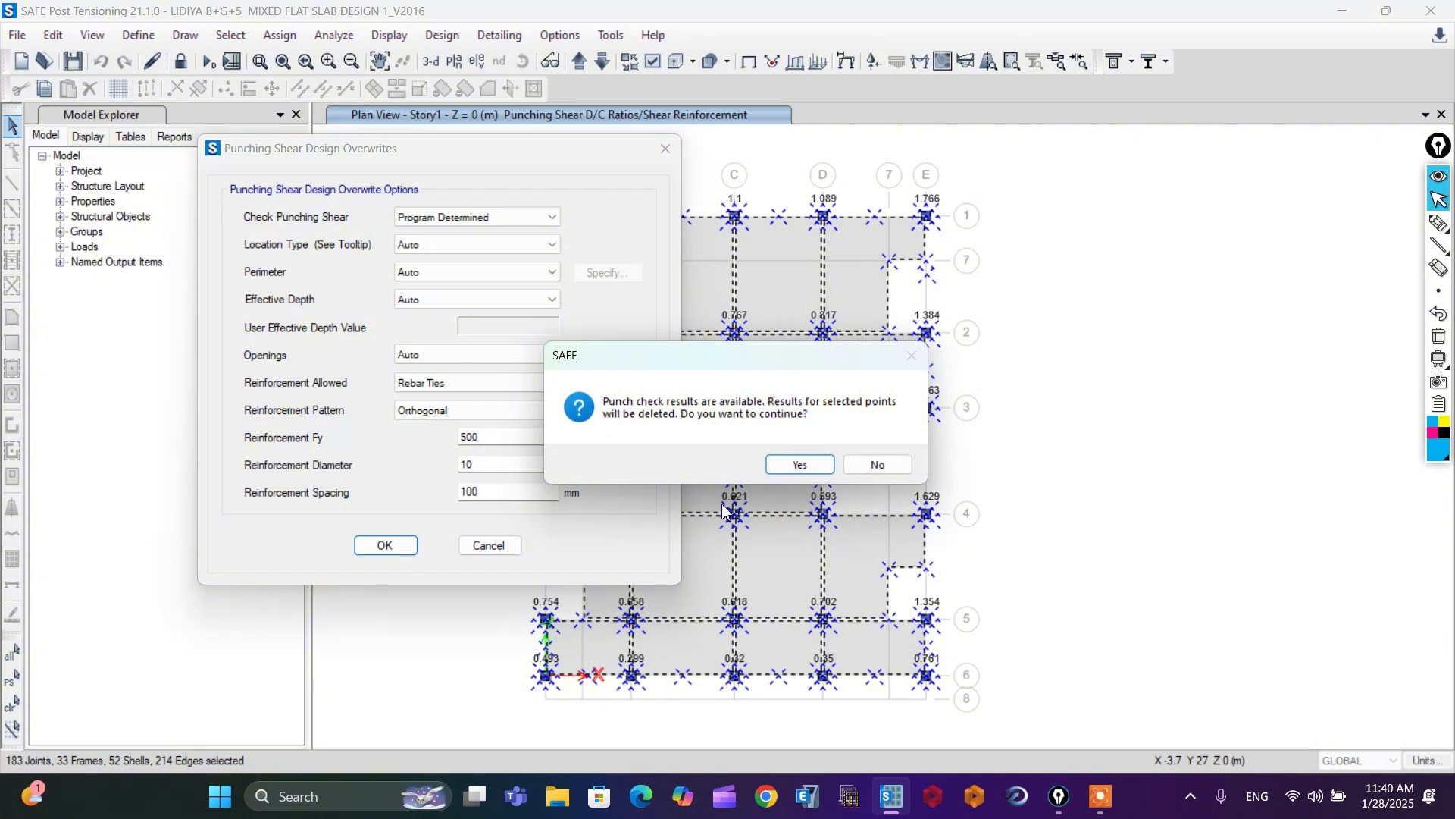
{"action": "left_click", "coordinate": [792, 464]}
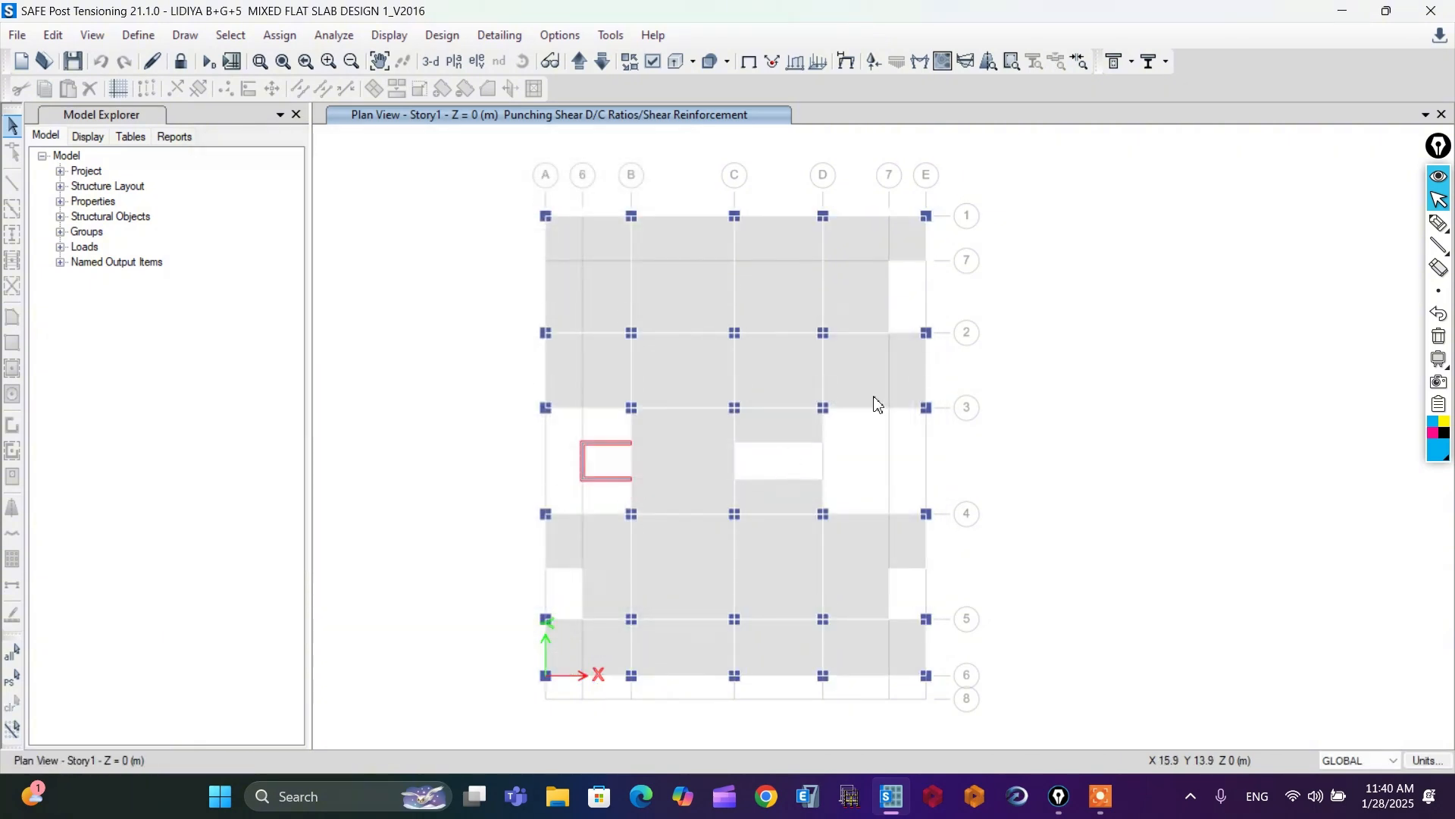
- Rerun the analysis and design on the unlocked model and display the punching shear design on the plan
{"action": "left_click", "coordinate": [180, 62]}
{"action": "left_click", "coordinate": [756, 468]}
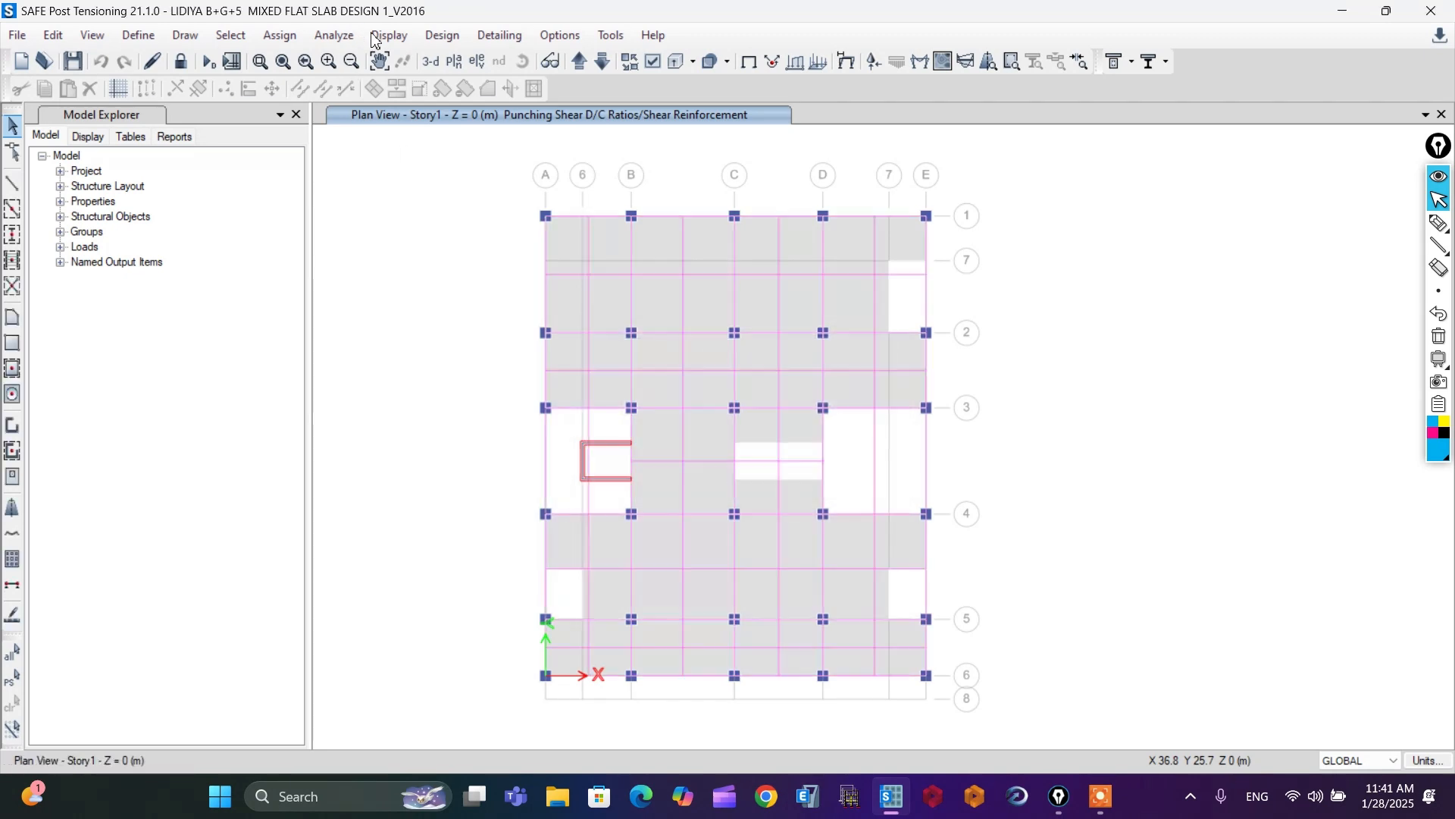
{"action": "left_click", "coordinate": [334, 36]}
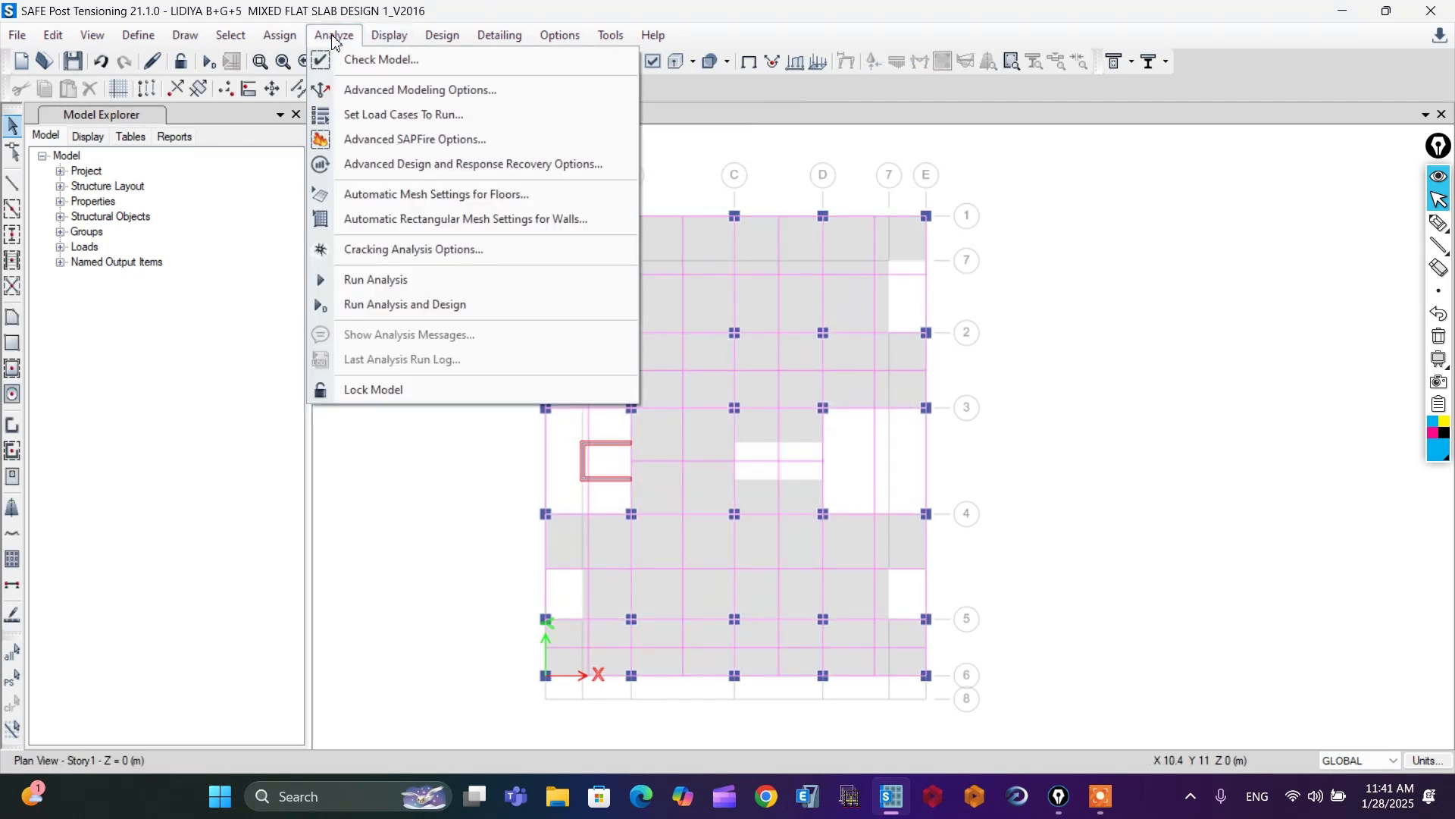
{"action": "left_click", "coordinate": [388, 306]}
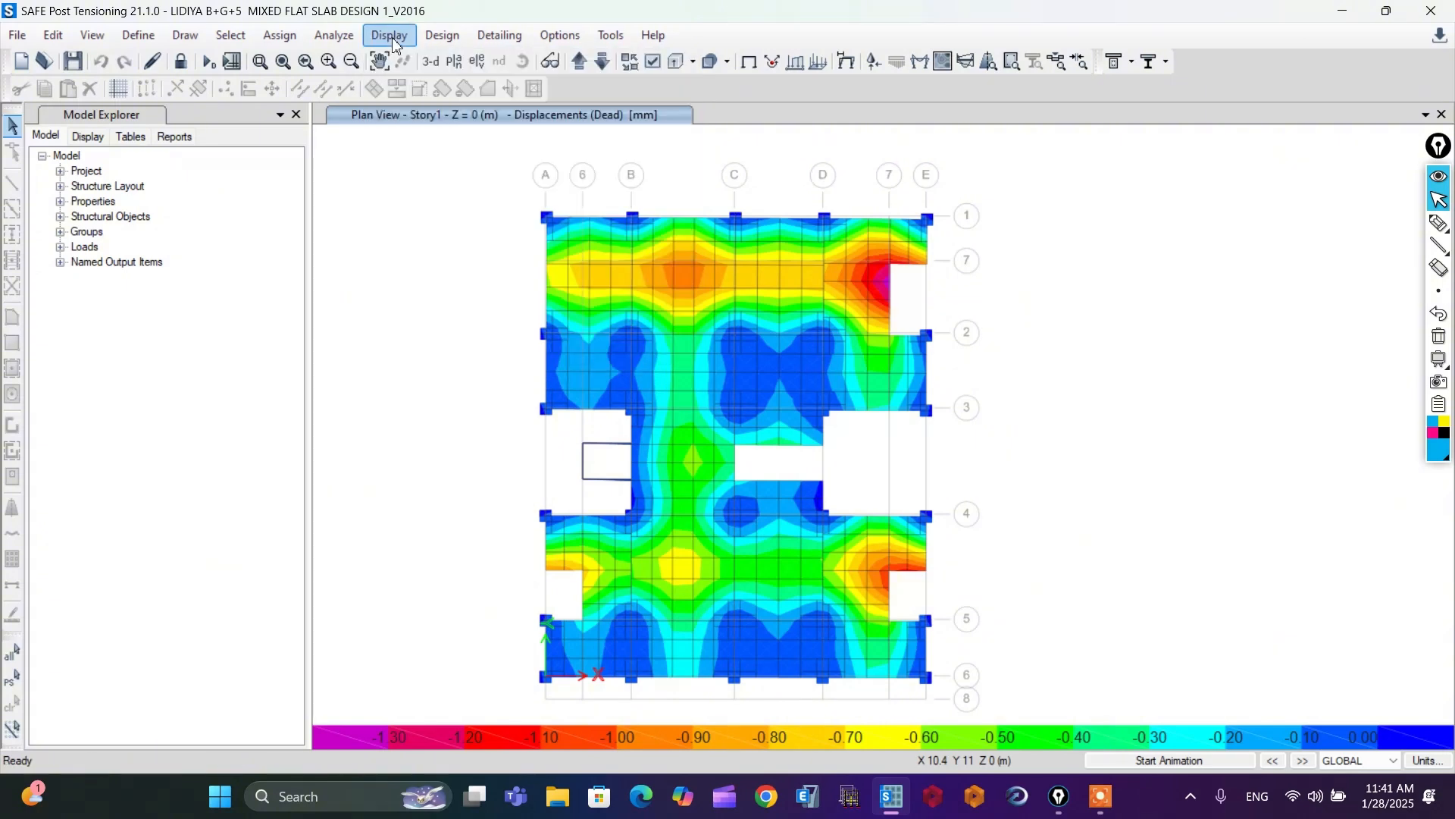
{"action": "left_click", "coordinate": [391, 36]}
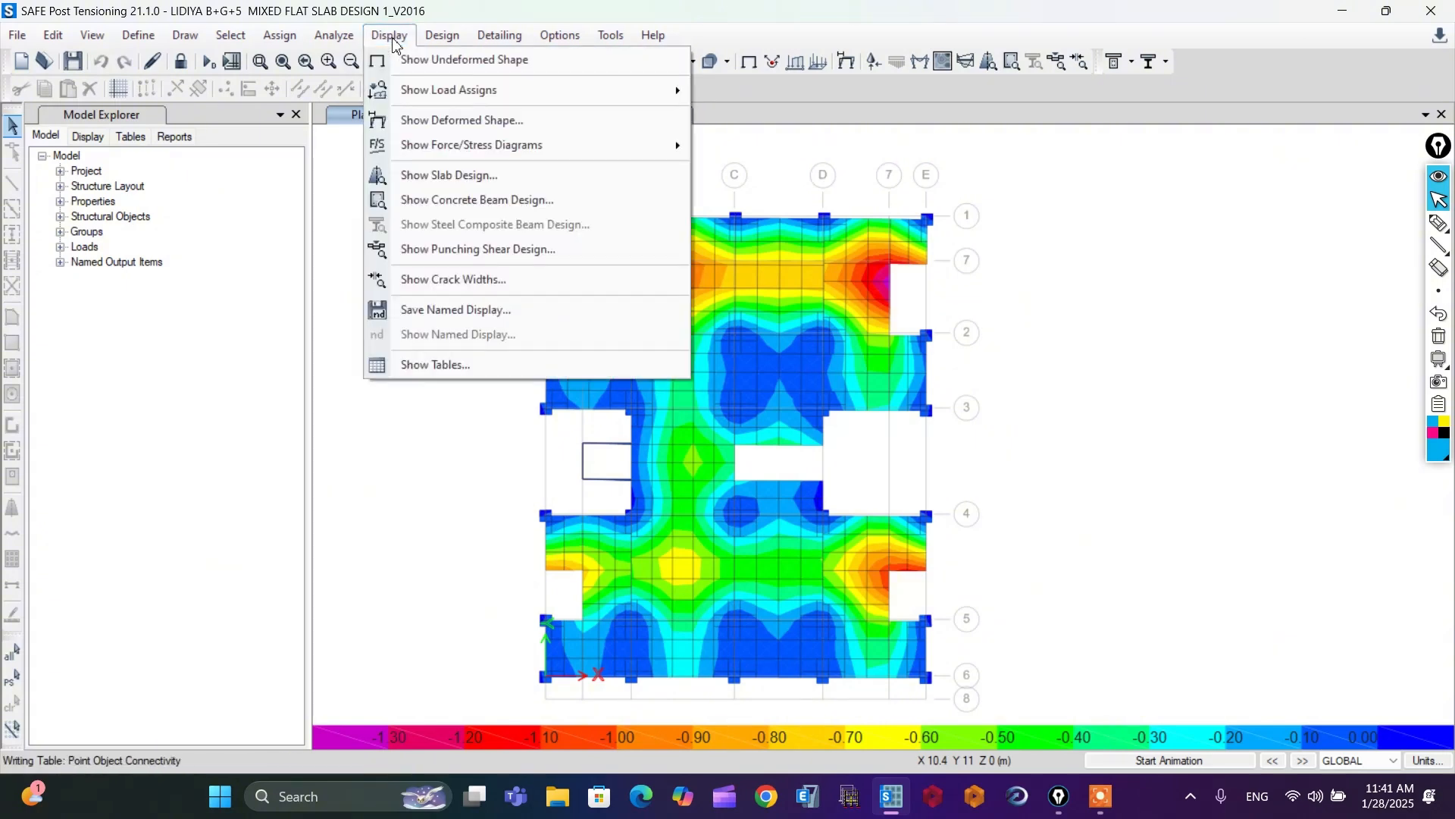
{"action": "left_click", "coordinate": [445, 249]}
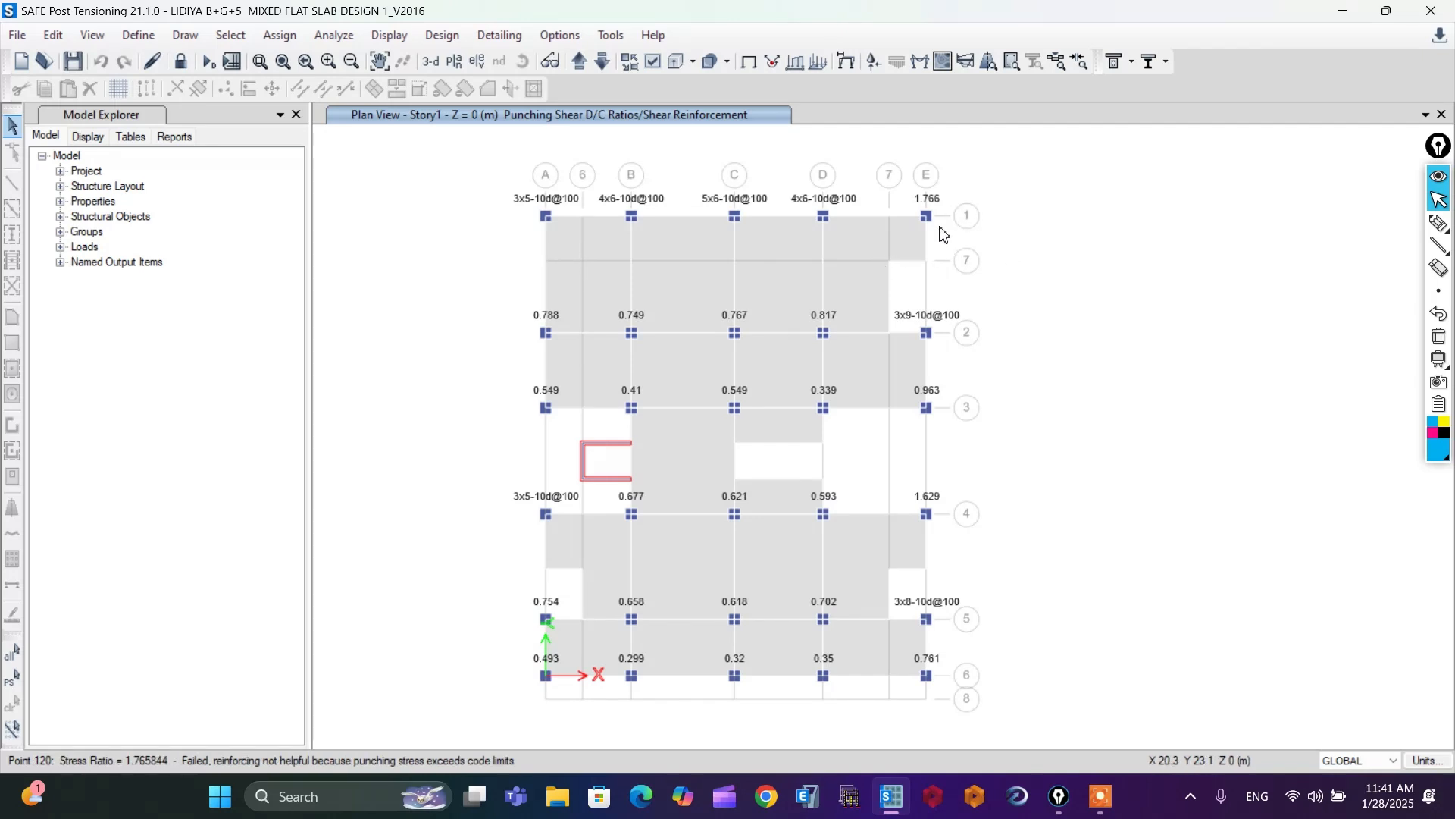
- With the annotation pen, circle the columns at E-1 and E-4, join them with lines and write an underlined "drop" beside them
{"action": "mouse_move", "coordinate": [1437, 228]}
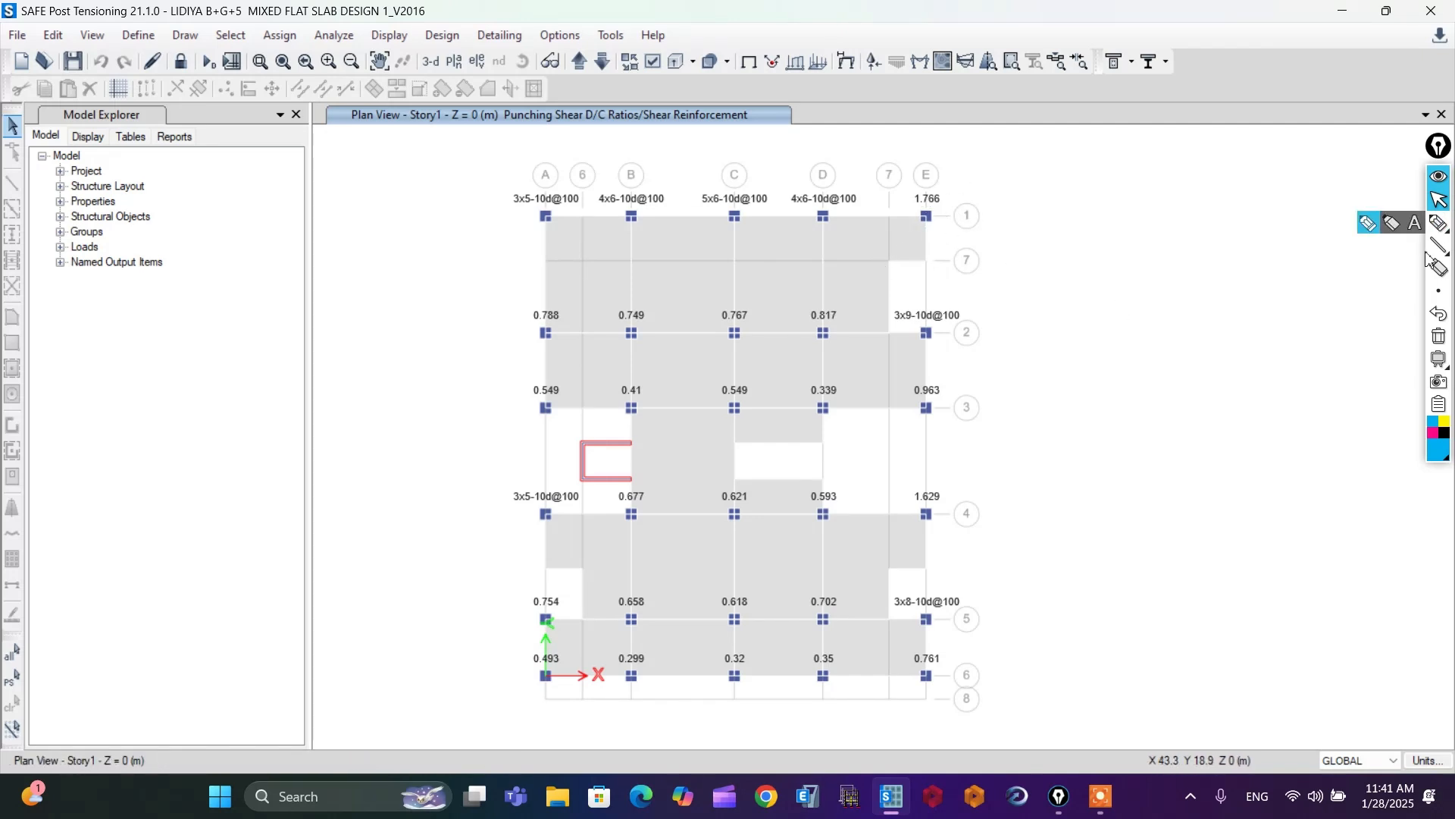
{"action": "left_click", "coordinate": [1390, 227]}
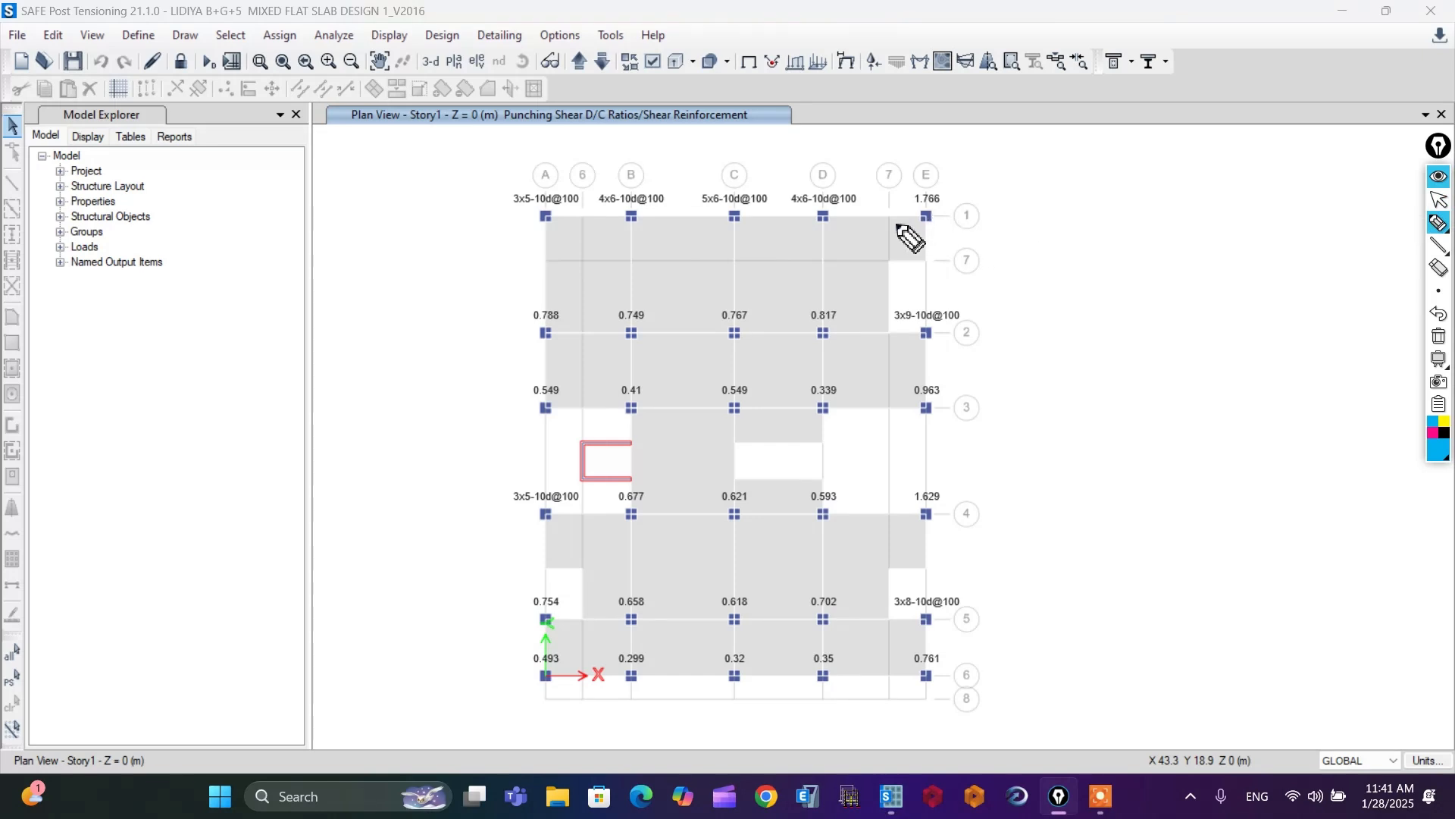
{"action": "left_click_drag", "start_coordinate": [895, 221], "coordinate": [900, 231]}
{"action": "mouse_move", "coordinate": [902, 531]}
{"action": "left_mouse_down"}
{"action": "mouse_move", "coordinate": [980, 490]}
{"action": "mouse_move", "coordinate": [1148, 182]}
{"action": "mouse_move", "coordinate": [977, 188]}
{"action": "left_mouse_up"}
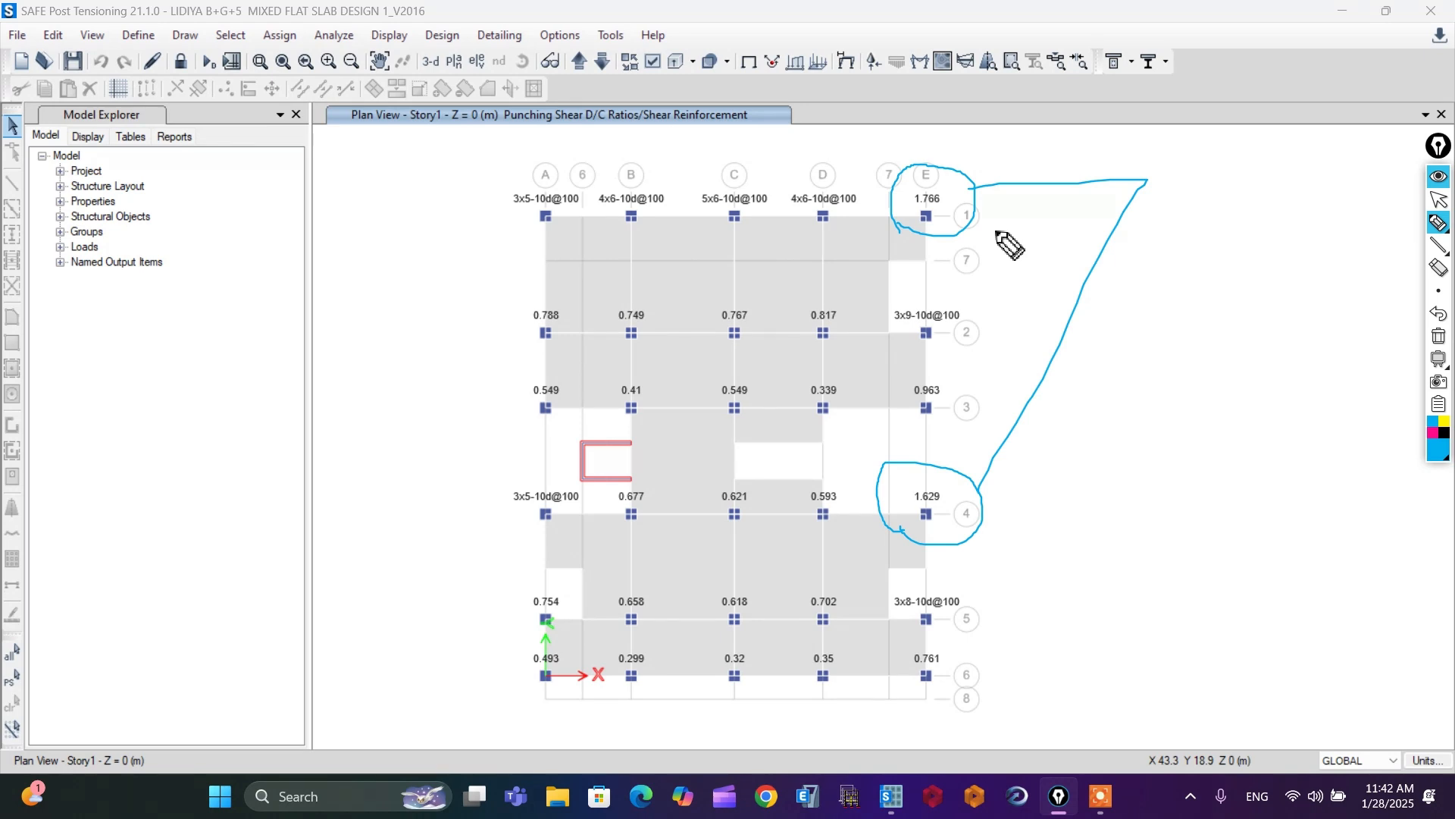
{"action": "mouse_move", "coordinate": [1172, 220]}
{"action": "left_mouse_down"}
{"action": "mouse_move", "coordinate": [1164, 274]}
{"action": "mouse_move", "coordinate": [1185, 253]}
{"action": "mouse_move", "coordinate": [1244, 247]}
{"action": "mouse_move", "coordinate": [1273, 253]}
{"action": "mouse_move", "coordinate": [1268, 265]}
{"action": "left_mouse_up"}
{"action": "left_click_drag", "start_coordinate": [1180, 291], "coordinate": [1319, 280]}
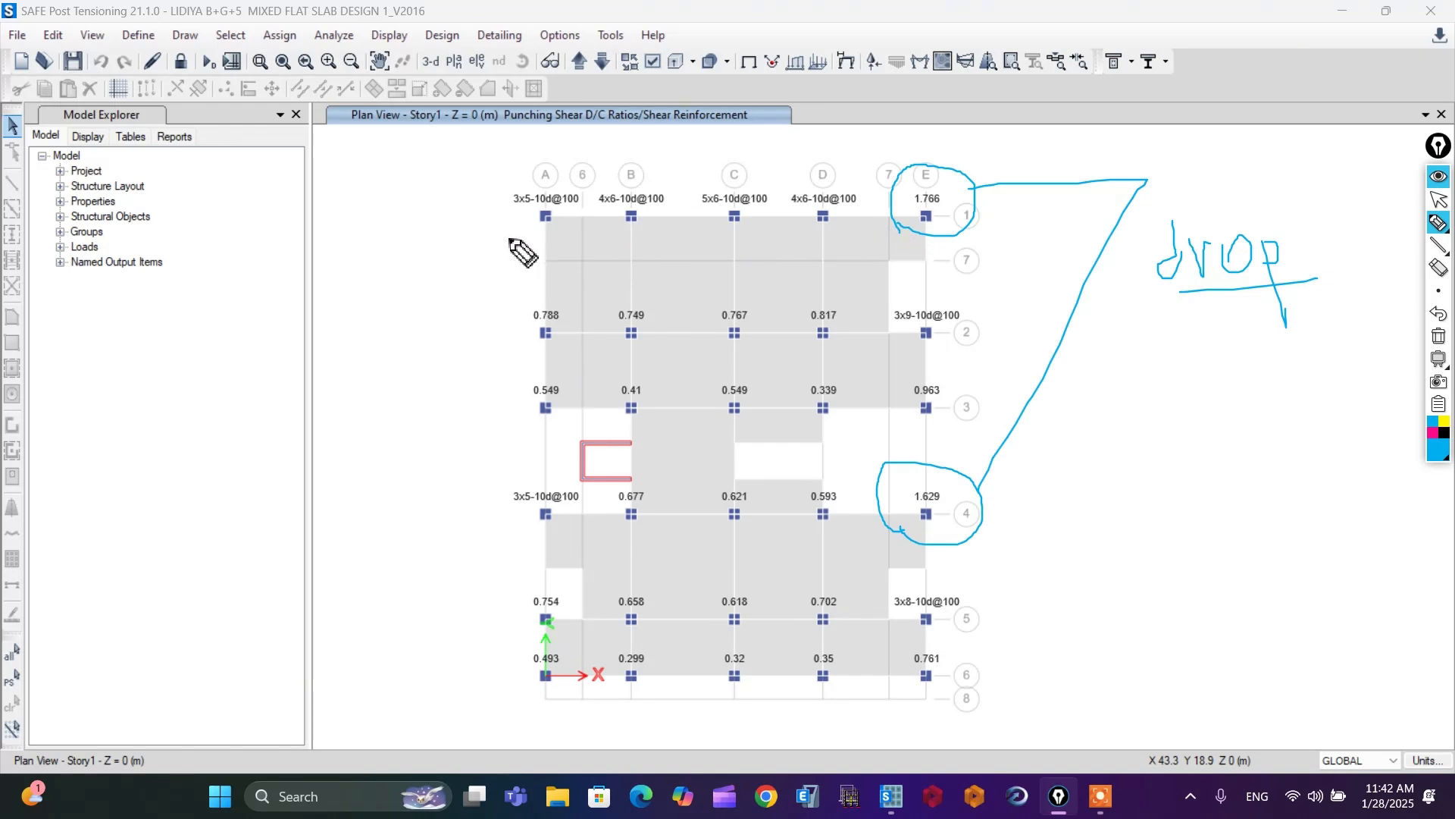
- Annotate the 3x5-10d@100 label at column A-1 with an arrow to a circled "set" and the note "total ties"
{"action": "left_click_drag", "start_coordinate": [514, 206], "coordinate": [499, 247]}
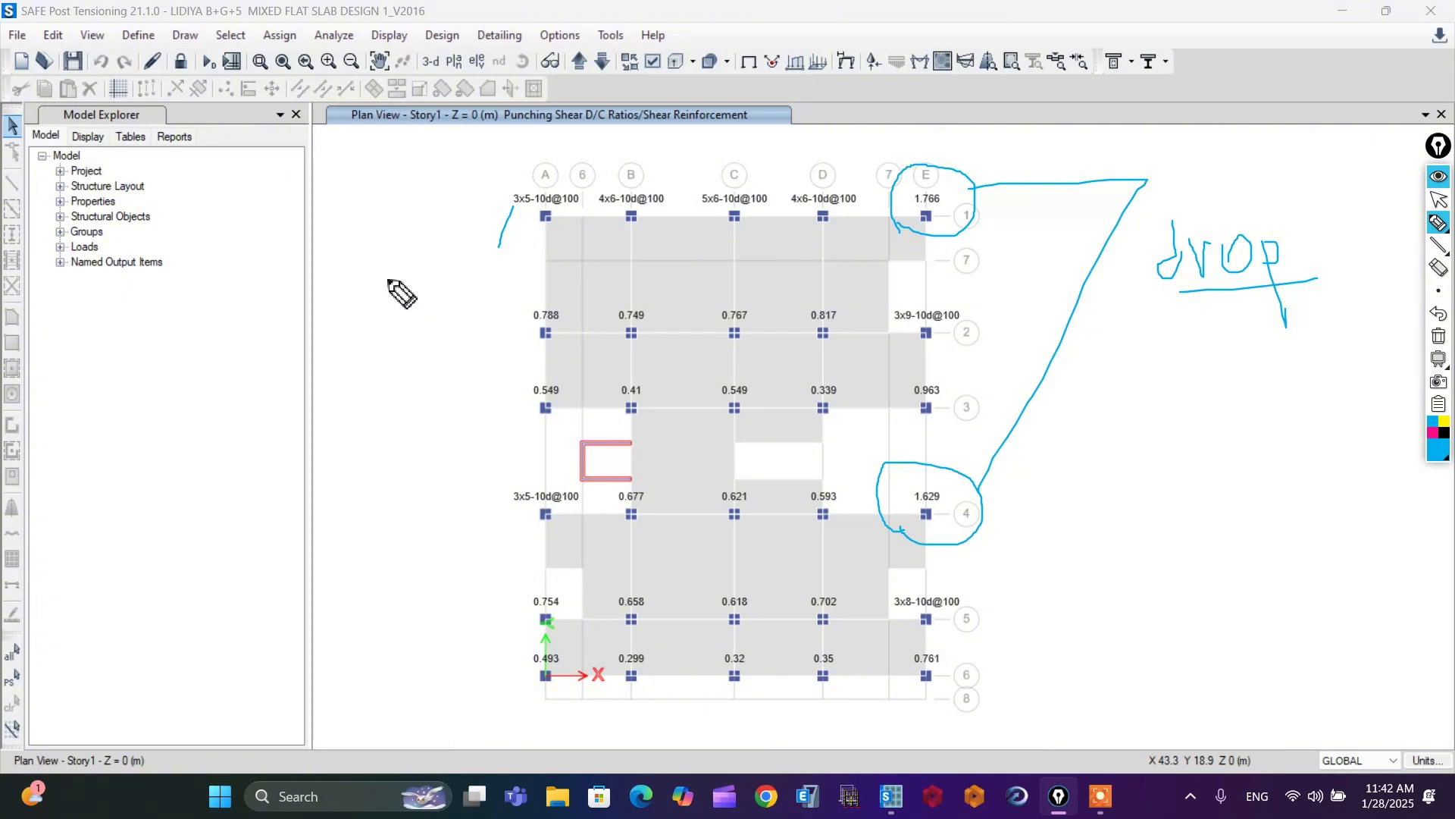
{"action": "mouse_move", "coordinate": [383, 278]}
{"action": "left_mouse_down"}
{"action": "mouse_move", "coordinate": [380, 315]}
{"action": "mouse_move", "coordinate": [436, 303]}
{"action": "mouse_move", "coordinate": [453, 329]}
{"action": "mouse_move", "coordinate": [458, 285]}
{"action": "left_mouse_up"}
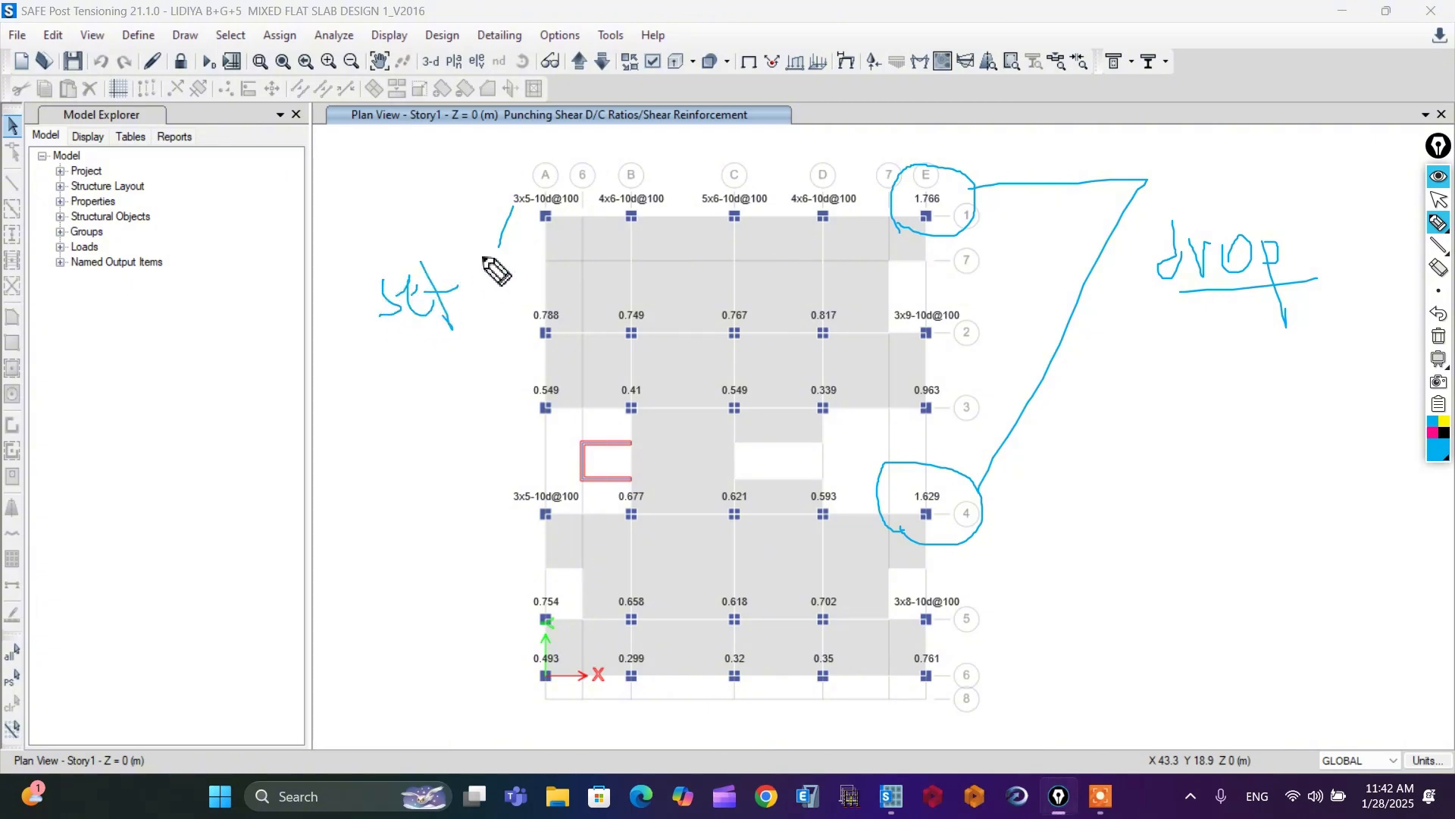
{"action": "left_click_drag", "start_coordinate": [492, 225], "coordinate": [517, 267]}
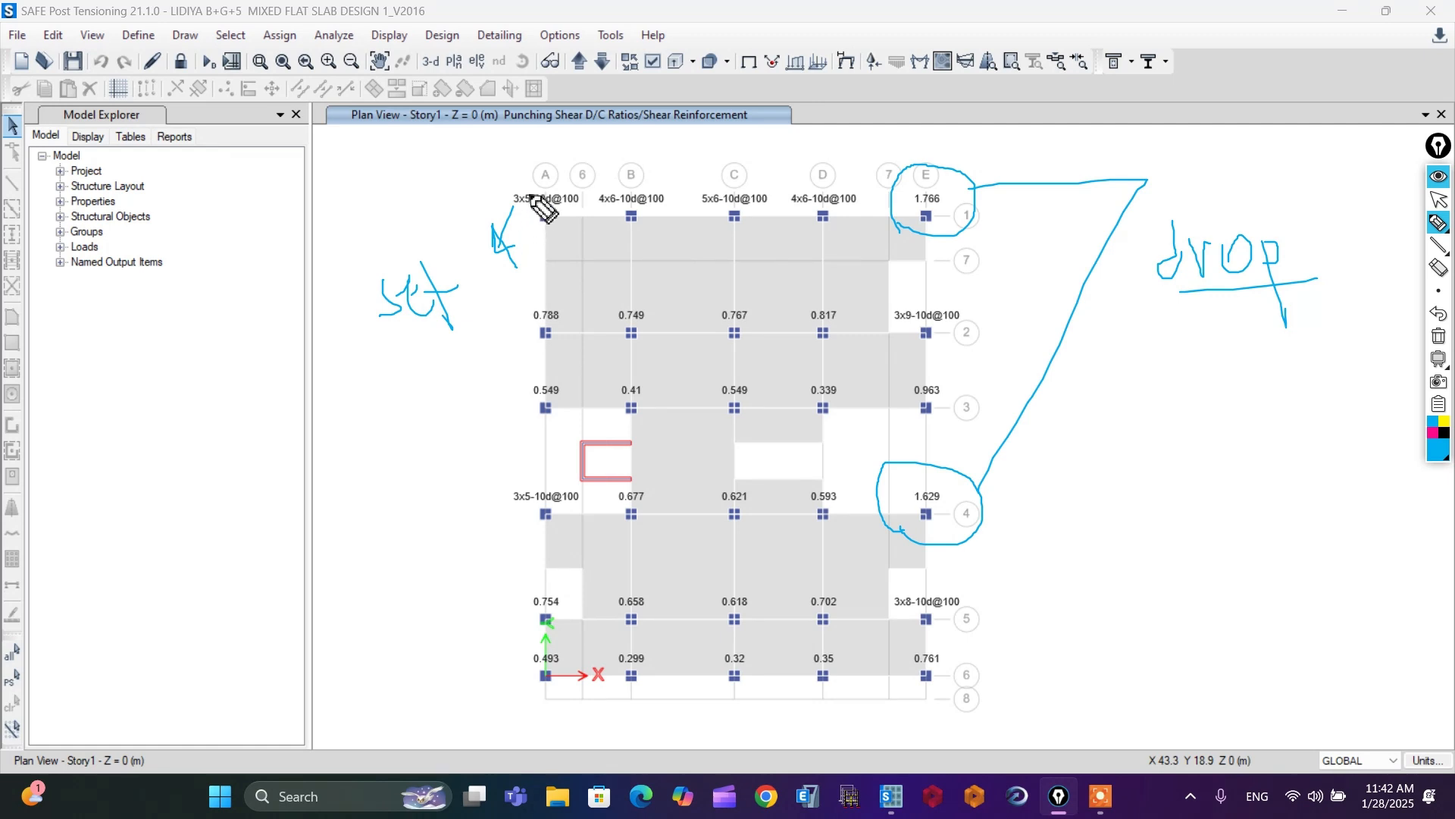
{"action": "mouse_move", "coordinate": [531, 190]}
{"action": "left_mouse_down"}
{"action": "mouse_move", "coordinate": [557, 153]}
{"action": "mouse_move", "coordinate": [605, 164]}
{"action": "mouse_move", "coordinate": [726, 139]}
{"action": "left_mouse_up"}
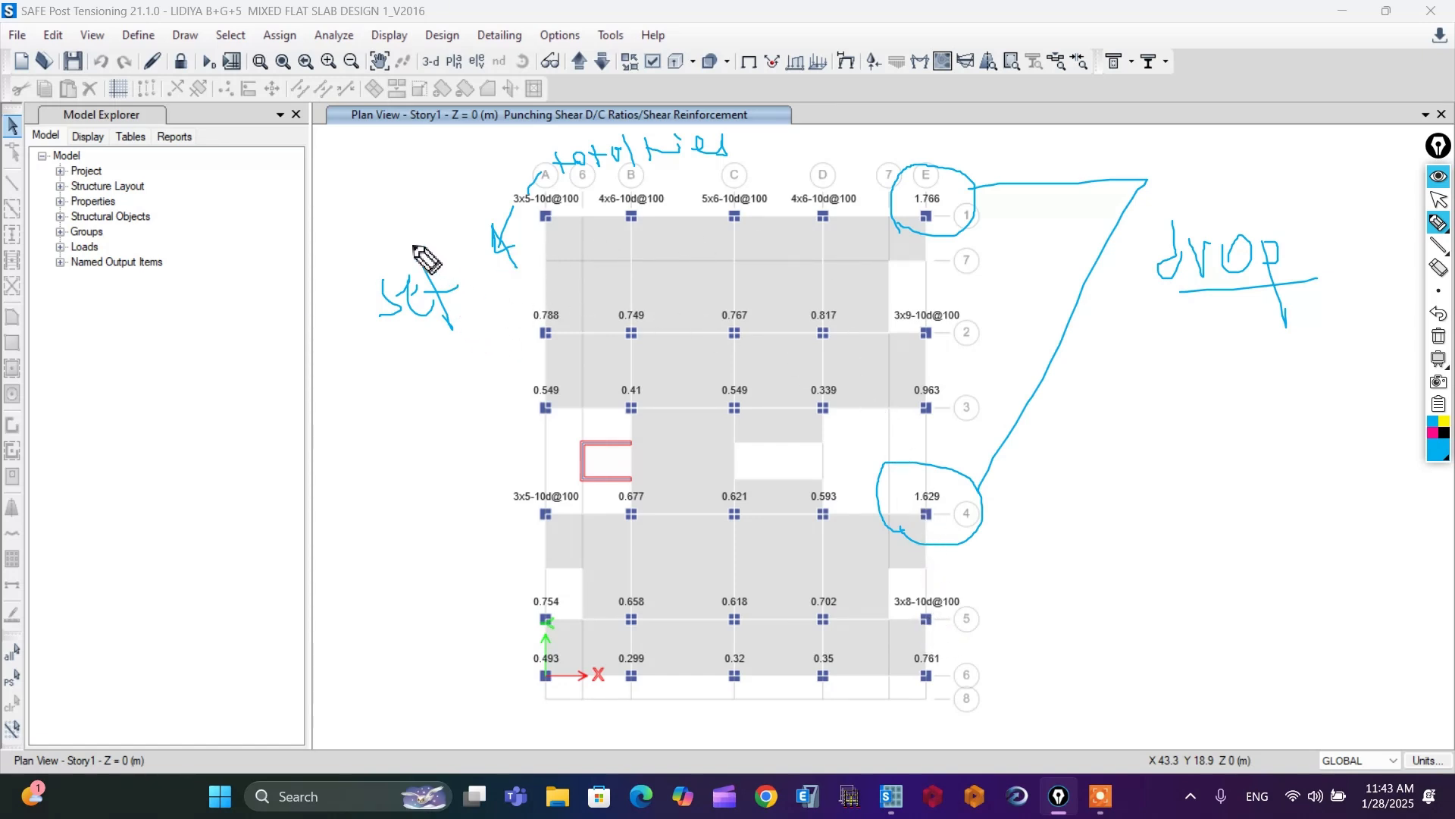
{"action": "left_click_drag", "start_coordinate": [414, 246], "coordinate": [455, 333]}
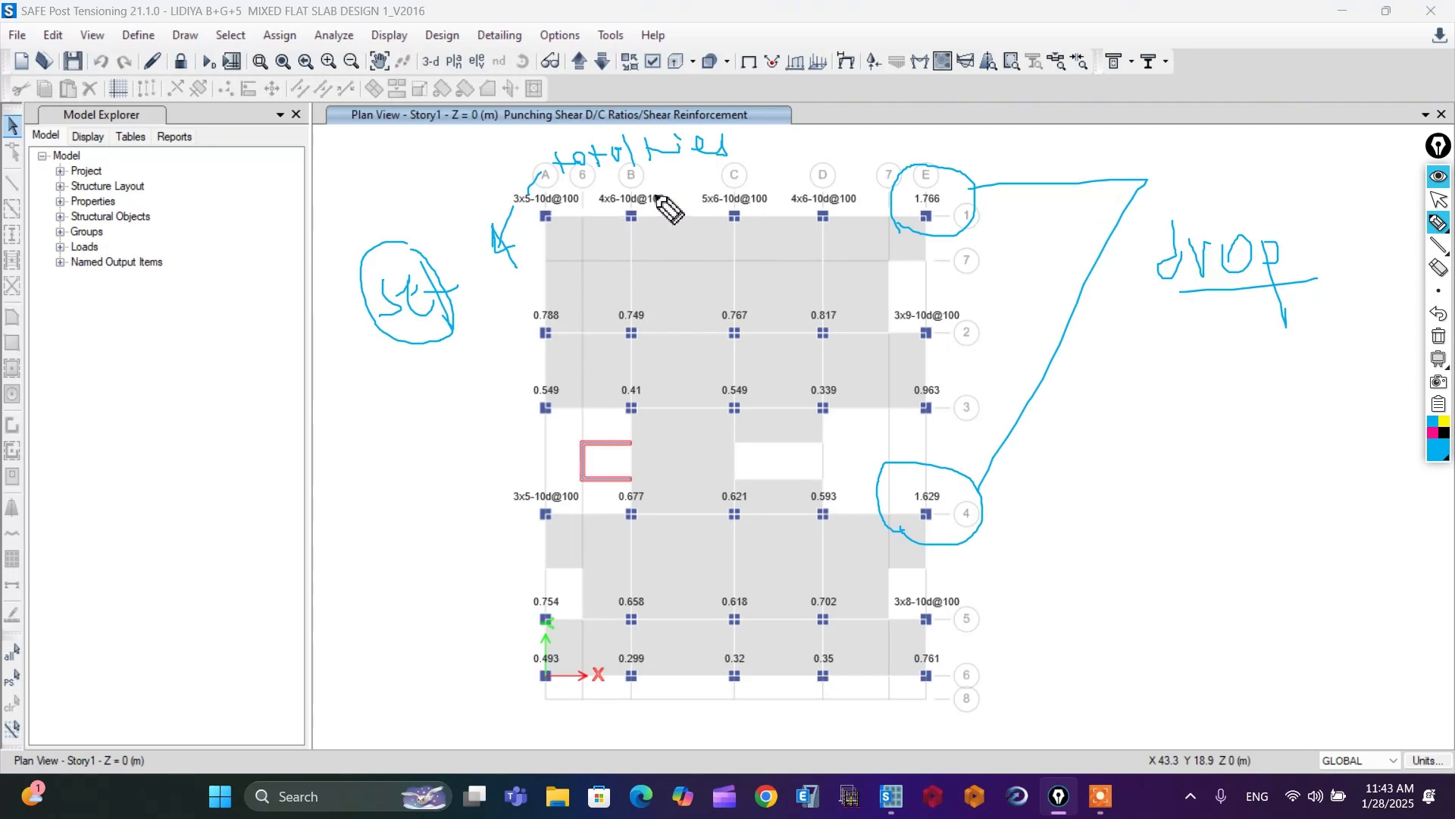
- Handwrite a note beginning "5 x" in the blank area beside the plan and underline it
{"action": "mouse_move", "coordinate": [1083, 452]}
{"action": "left_mouse_down"}
{"action": "mouse_move", "coordinate": [1100, 476]}
{"action": "mouse_move", "coordinate": [1076, 478]}
{"action": "mouse_move", "coordinate": [1104, 442]}
{"action": "mouse_move", "coordinate": [1135, 448]}
{"action": "mouse_move", "coordinate": [1116, 483]}
{"action": "mouse_move", "coordinate": [1138, 493]}
{"action": "left_mouse_up"}
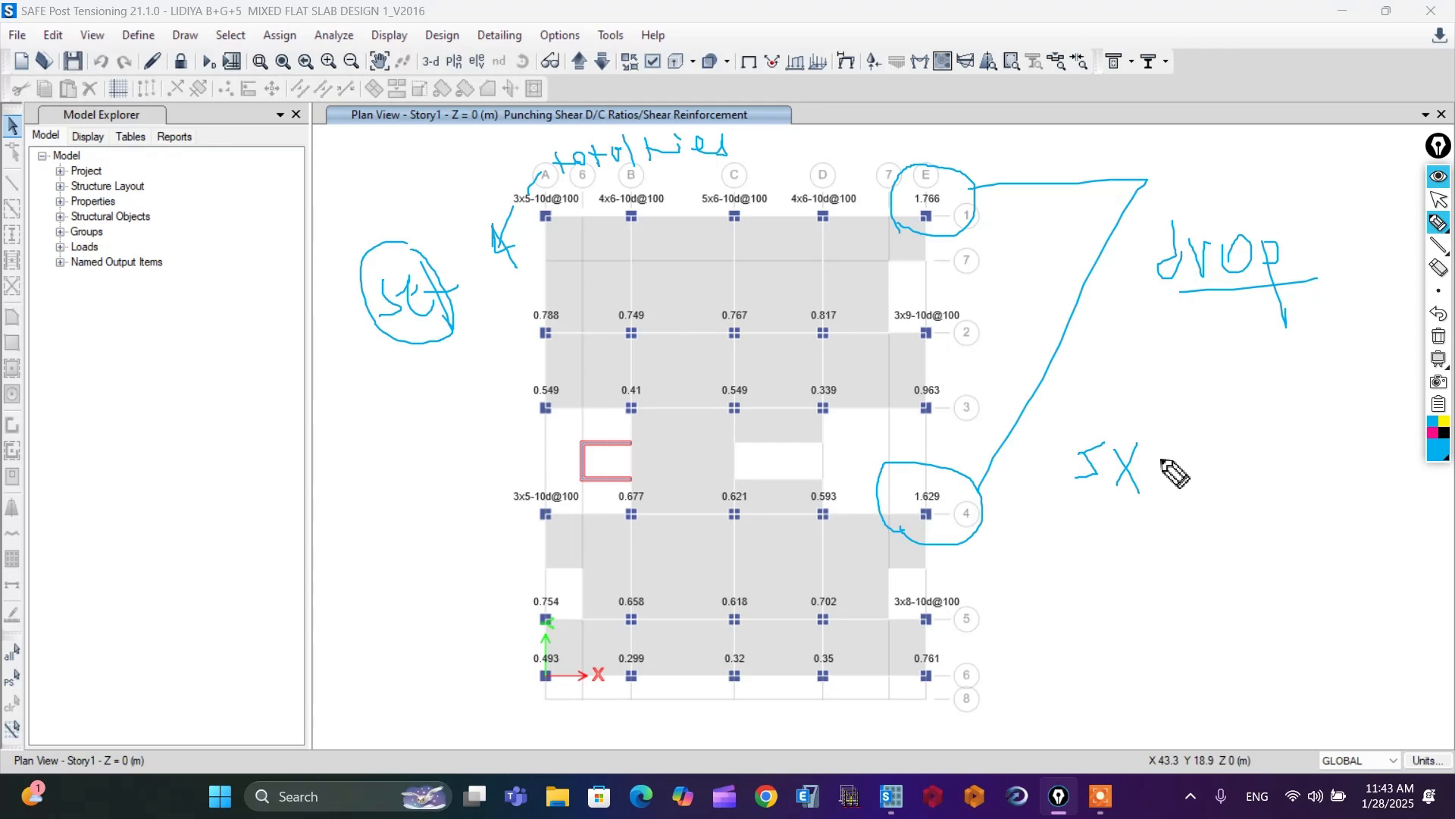
{"action": "mouse_move", "coordinate": [1151, 449]}
{"action": "left_mouse_down"}
{"action": "mouse_move", "coordinate": [1166, 491]}
{"action": "mouse_move", "coordinate": [1151, 452]}
{"action": "mouse_move", "coordinate": [1232, 474]}
{"action": "mouse_move", "coordinate": [1253, 450]}
{"action": "mouse_move", "coordinate": [1291, 471]}
{"action": "mouse_move", "coordinate": [1304, 448]}
{"action": "mouse_move", "coordinate": [1287, 477]}
{"action": "mouse_move", "coordinate": [1353, 494]}
{"action": "mouse_move", "coordinate": [1393, 466]}
{"action": "left_mouse_up"}
{"action": "left_click_drag", "start_coordinate": [1054, 524], "coordinate": [1416, 525]}
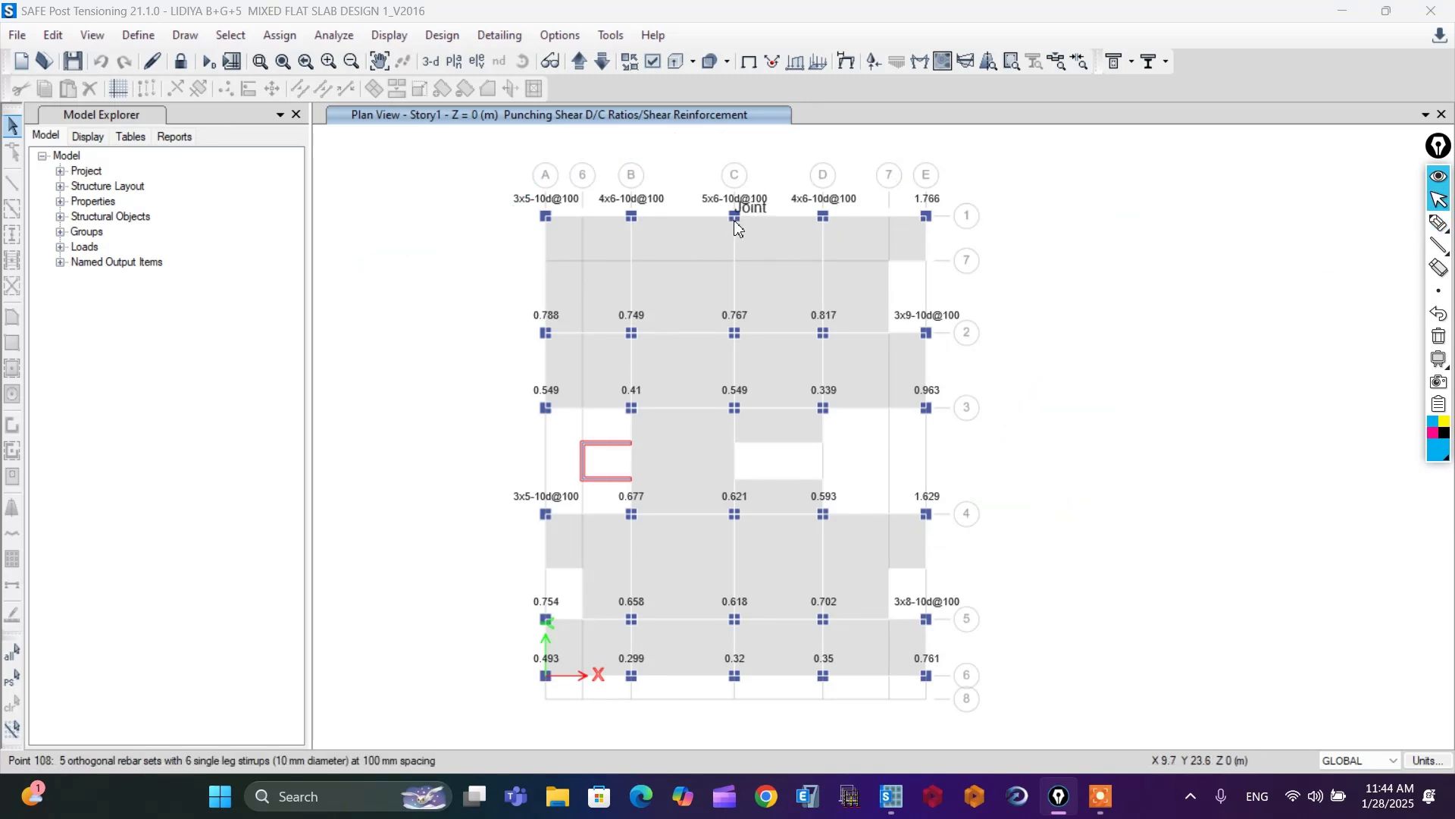
- Review the punching shear design details of column C-1 at 150% zoom, including the reinforcement design and effective punching perimeter, and close the report
{"action": "right_click", "coordinate": [735, 220]}
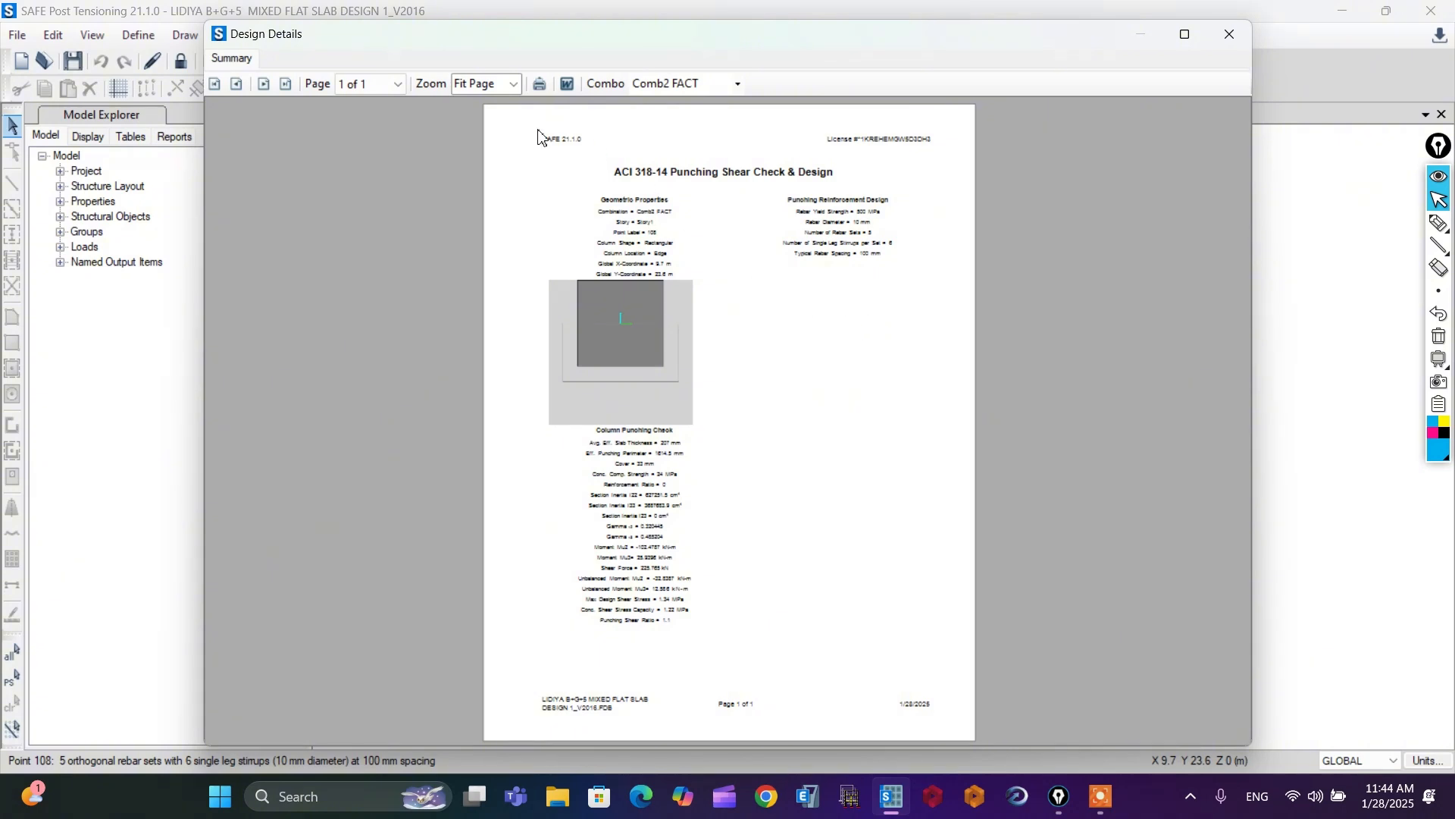
{"action": "left_click", "coordinate": [513, 85]}
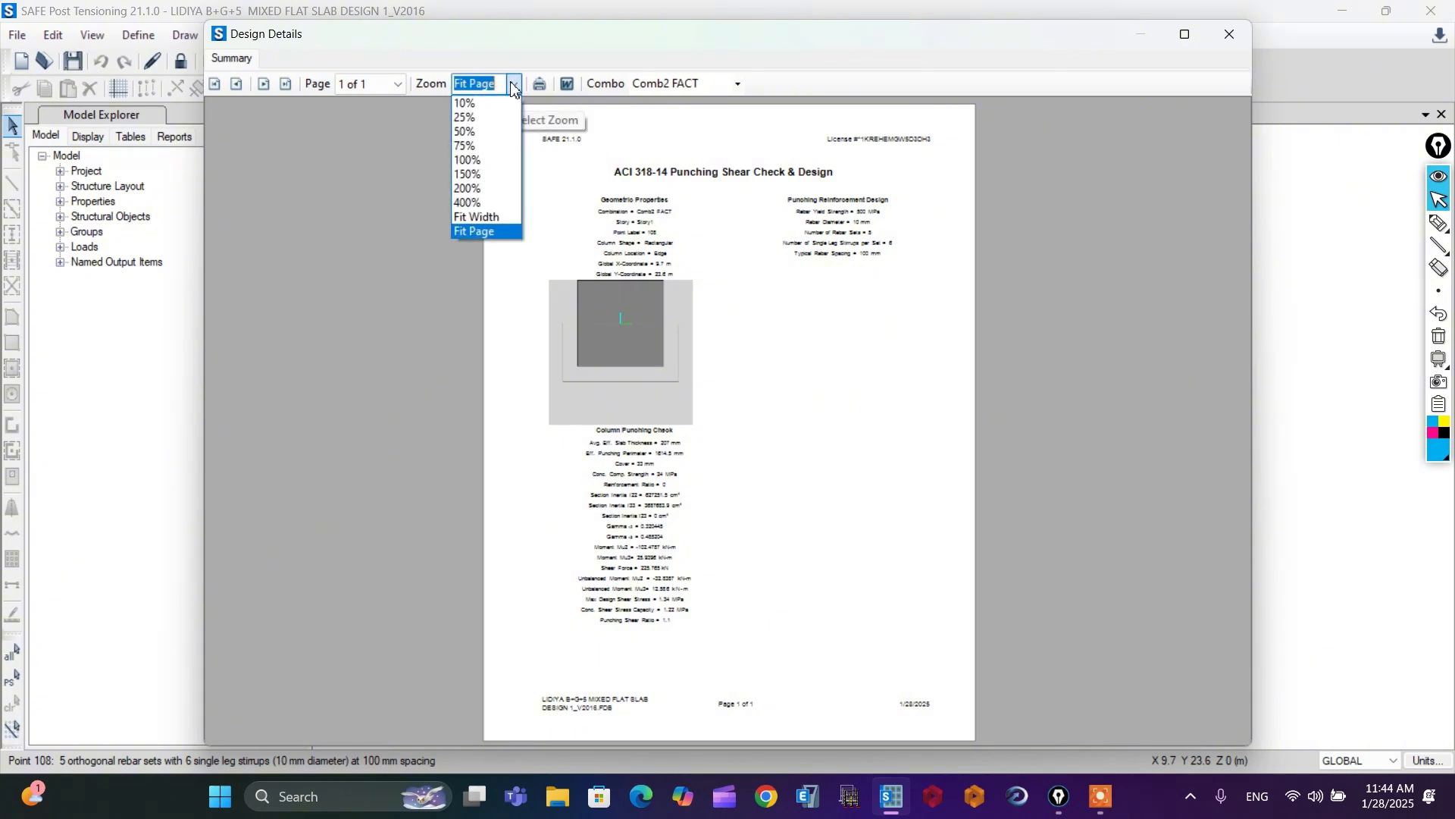
{"action": "left_click", "coordinate": [474, 175]}
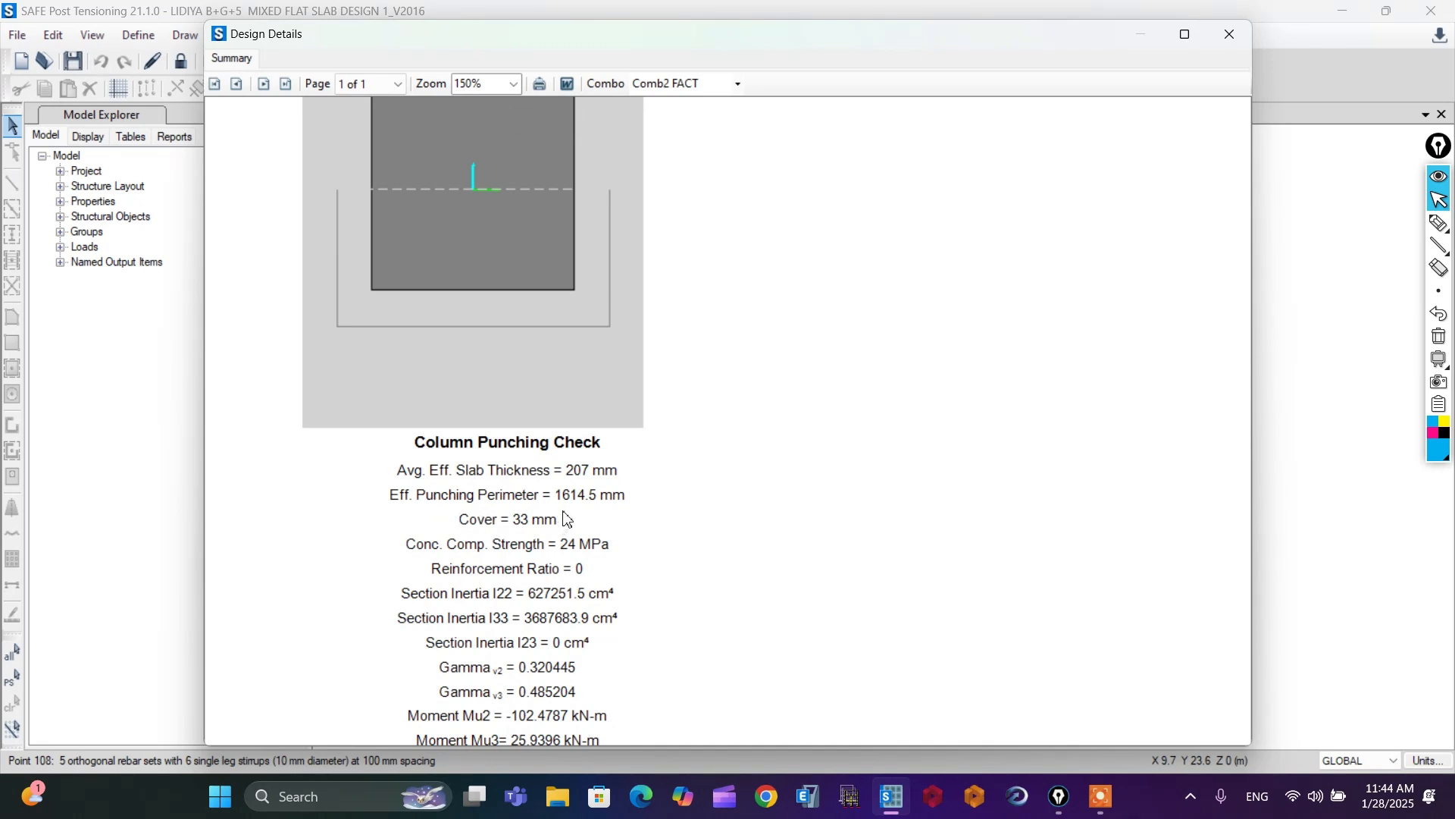
{"action": "left_click", "coordinate": [1439, 246]}
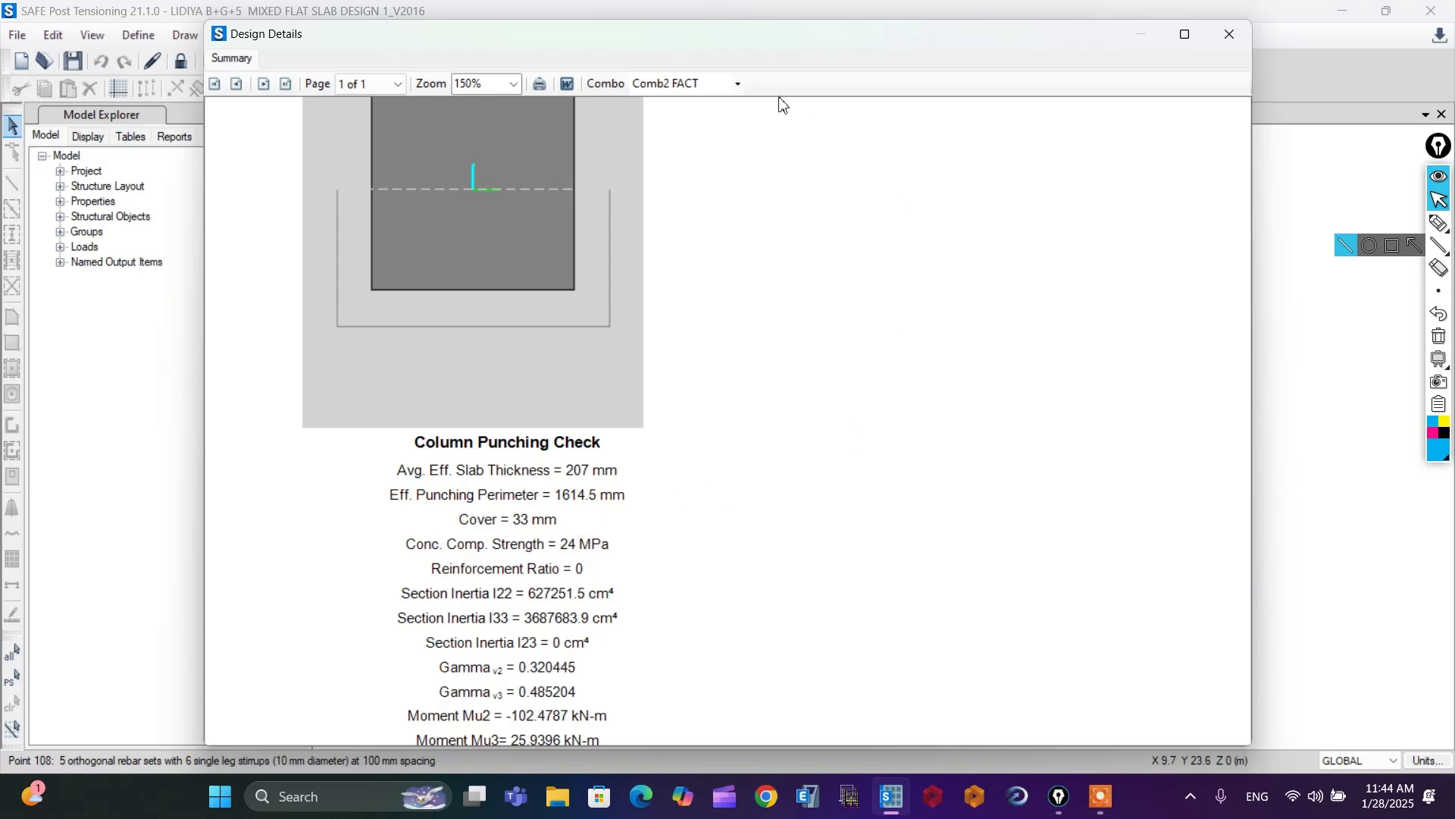
{"action": "left_click_drag", "start_coordinate": [770, 38], "coordinate": [576, 84]}
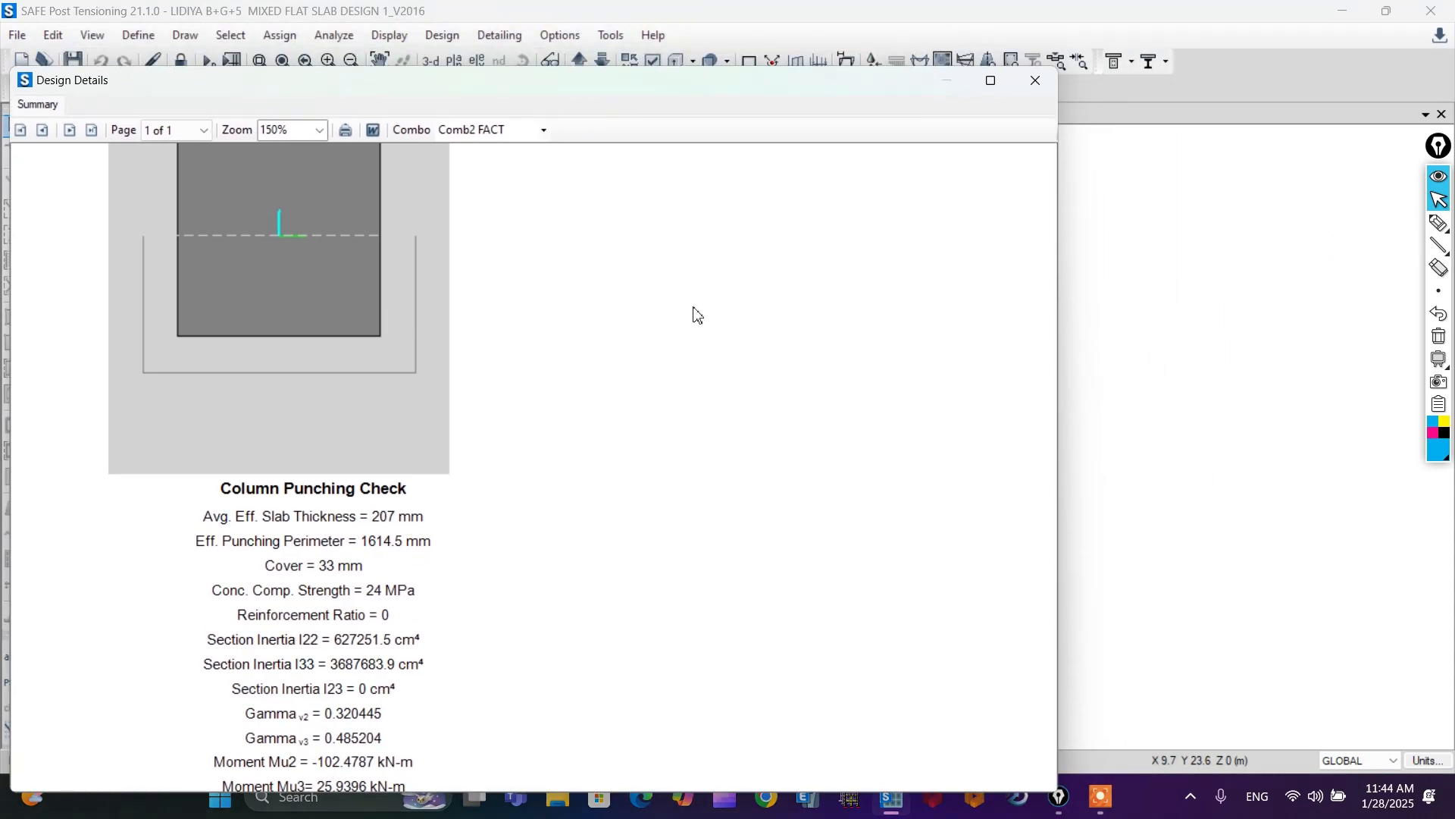
{"action": "scroll", "coordinate": [607, 441], "scroll_direction": "up", "scroll_amount": 5}
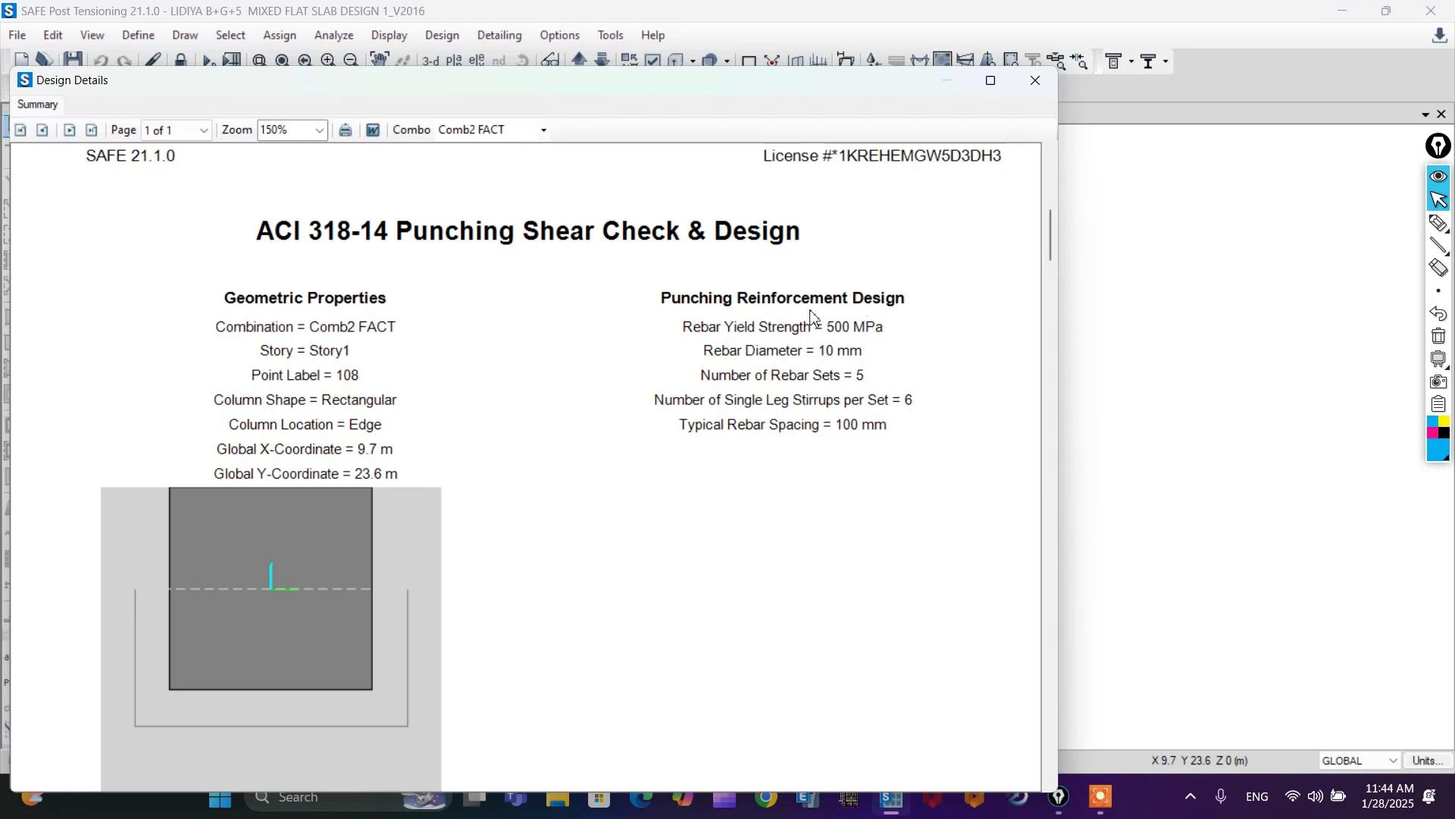
{"action": "scroll", "coordinate": [834, 308], "scroll_direction": "down", "scroll_amount": 4}
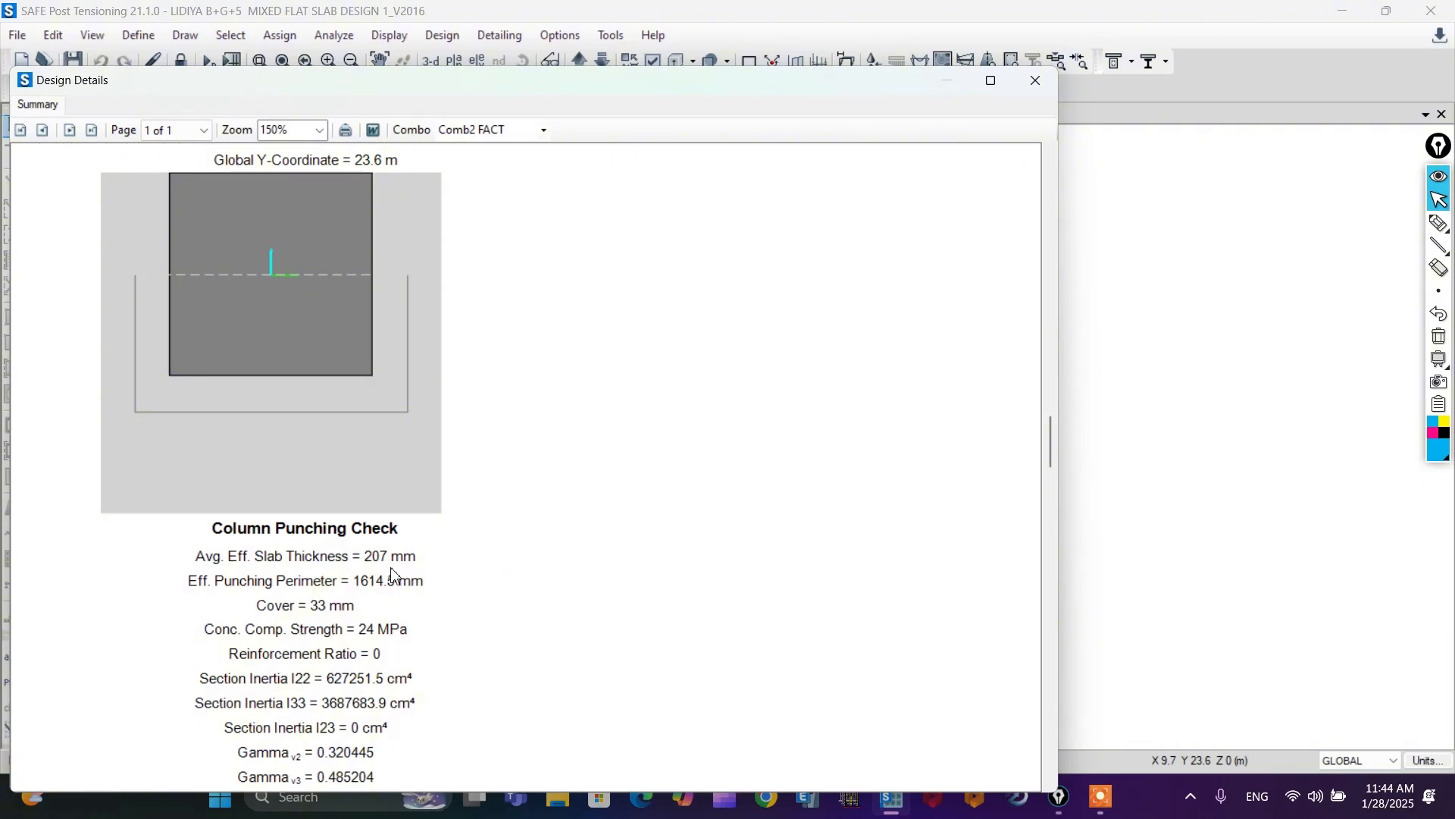
{"action": "key", "text": "Escape"}
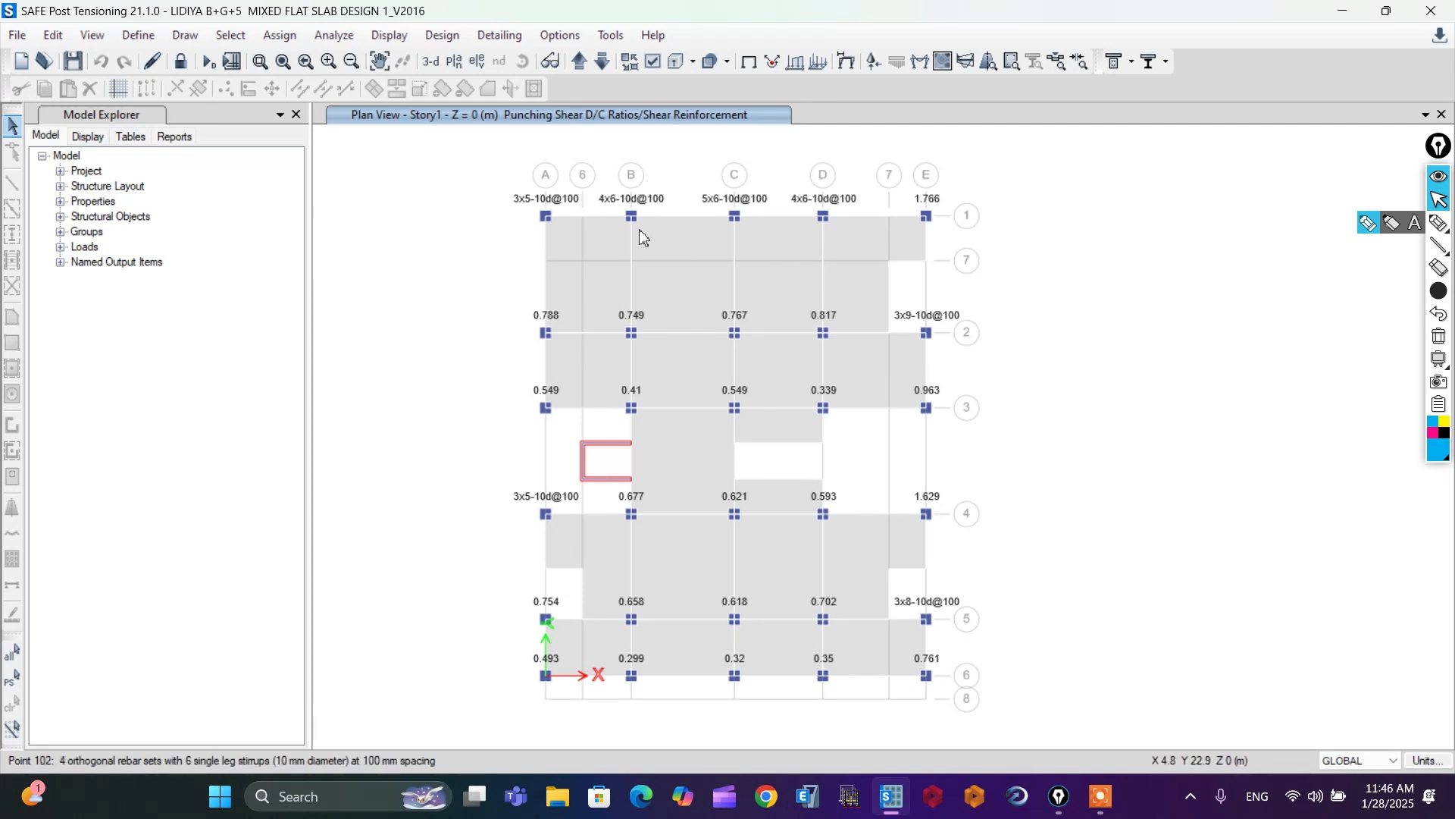
- With the annotation pen, write "Uout = 1614" beside the plan and underline it
{"action": "left_click", "coordinate": [1368, 223]}
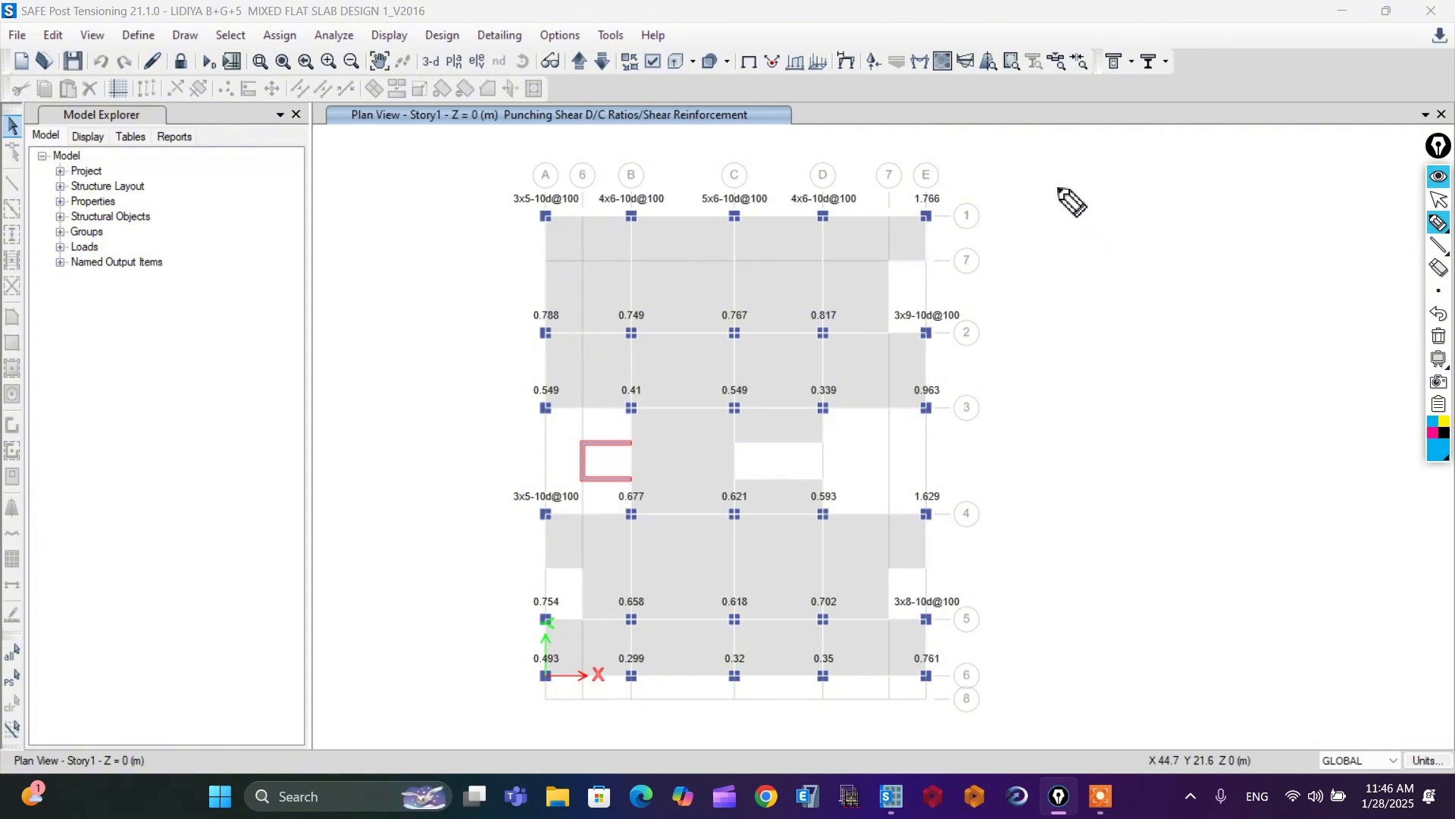
{"action": "mouse_move", "coordinate": [1057, 187]}
{"action": "left_mouse_down"}
{"action": "mouse_move", "coordinate": [1085, 189]}
{"action": "mouse_move", "coordinate": [1089, 224]}
{"action": "mouse_move", "coordinate": [1143, 205]}
{"action": "mouse_move", "coordinate": [1138, 222]}
{"action": "left_mouse_up"}
{"action": "mouse_move", "coordinate": [1187, 180]}
{"action": "left_mouse_down"}
{"action": "mouse_move", "coordinate": [1188, 221]}
{"action": "mouse_move", "coordinate": [1312, 203]}
{"action": "mouse_move", "coordinate": [1312, 224]}
{"action": "left_mouse_up"}
{"action": "left_click_drag", "start_coordinate": [1086, 237], "coordinate": [1393, 232]}
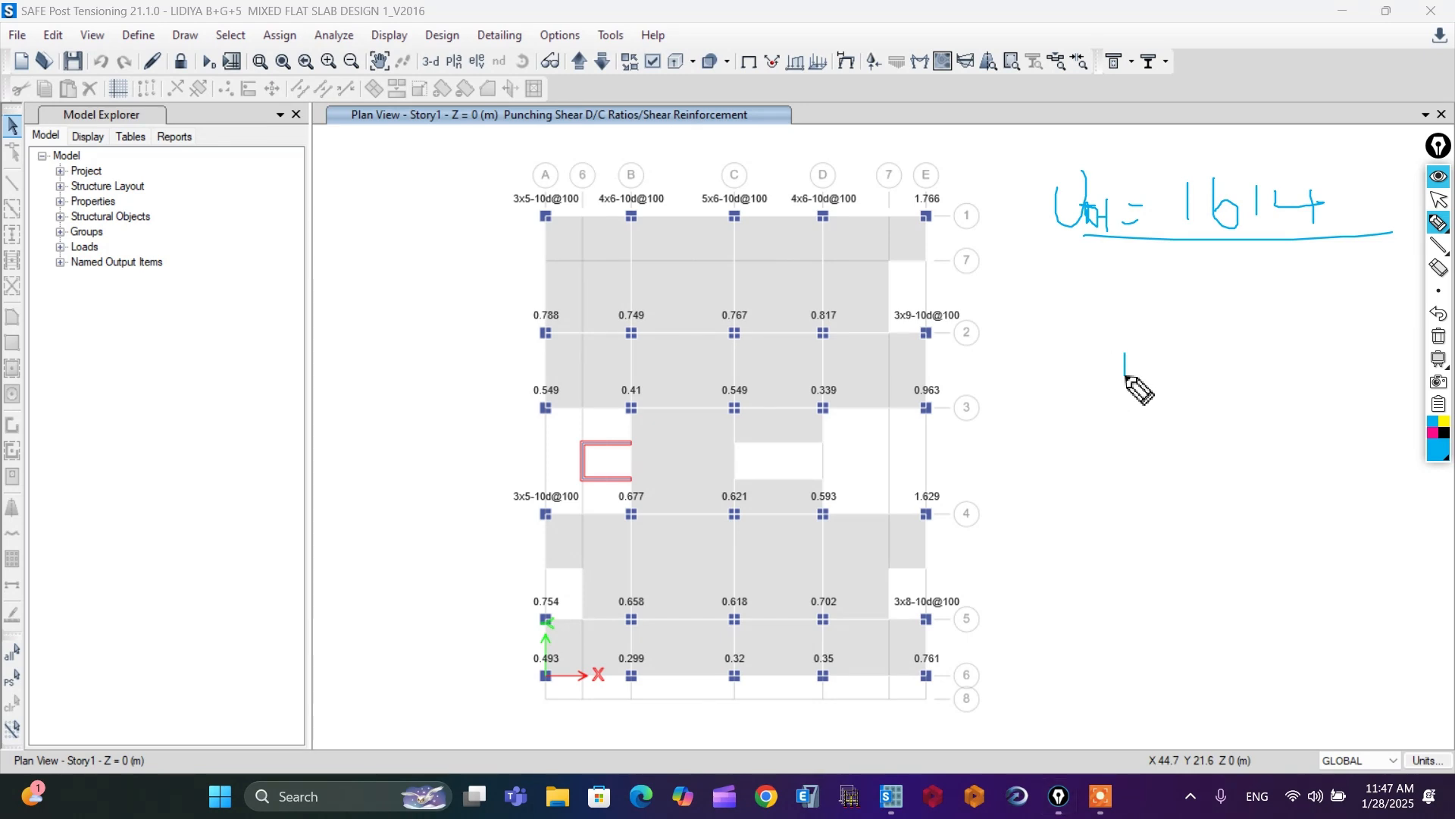
- Sketch a hatched edge column below the Uout note with its control perimeter at distance 2d, labelled U1
{"action": "mouse_move", "coordinate": [1124, 375]}
{"action": "left_mouse_down"}
{"action": "mouse_move", "coordinate": [1159, 377]}
{"action": "mouse_move", "coordinate": [1126, 377]}
{"action": "mouse_move", "coordinate": [1149, 372]}
{"action": "left_mouse_up"}
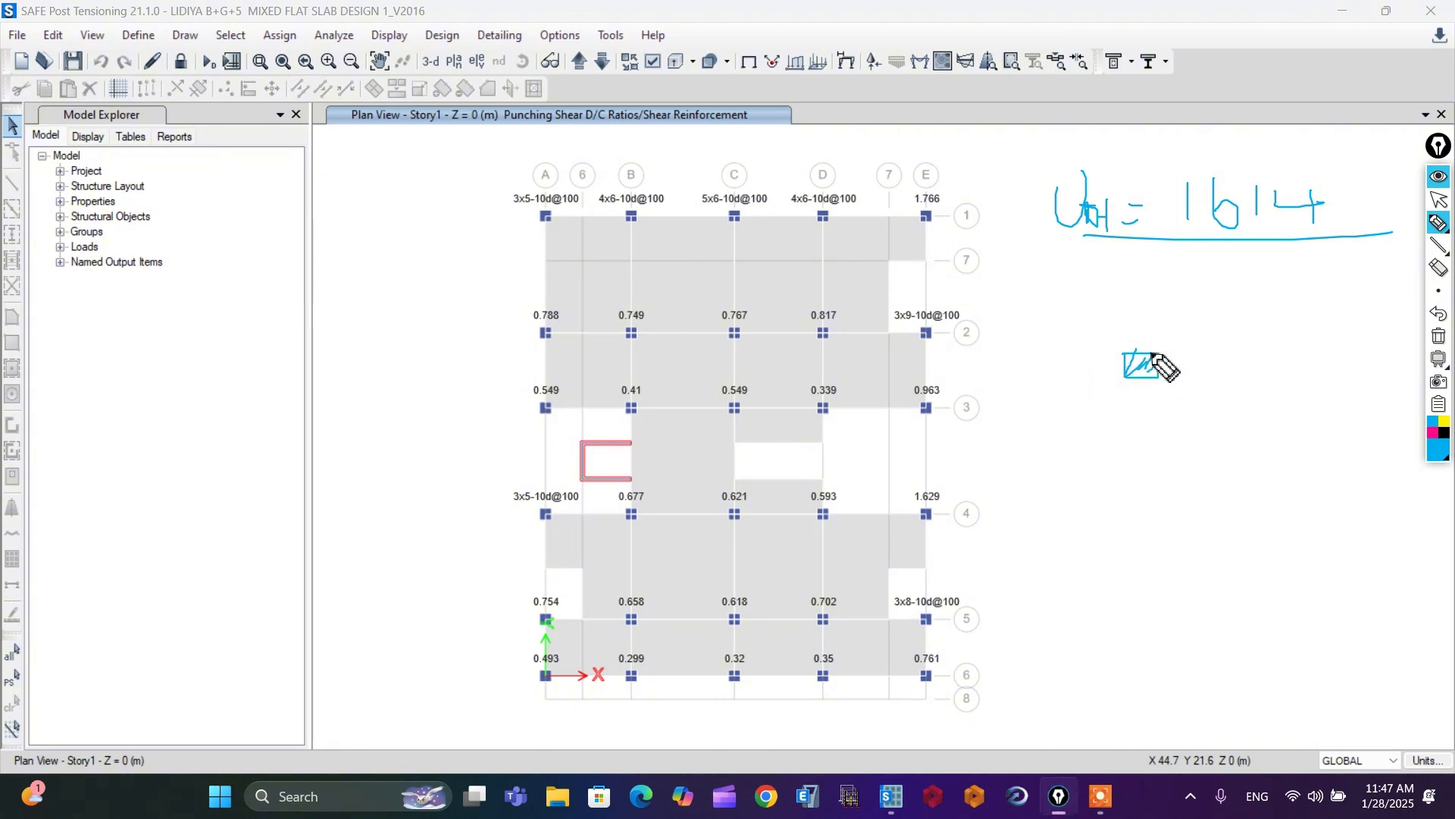
{"action": "mouse_move", "coordinate": [1151, 355]}
{"action": "left_mouse_down"}
{"action": "mouse_move", "coordinate": [1240, 353]}
{"action": "mouse_move", "coordinate": [1243, 397]}
{"action": "mouse_move", "coordinate": [1219, 438]}
{"action": "mouse_move", "coordinate": [1111, 453]}
{"action": "mouse_move", "coordinate": [1055, 431]}
{"action": "left_mouse_up"}
{"action": "left_click_drag", "start_coordinate": [1043, 346], "coordinate": [1051, 422]}
{"action": "mouse_move", "coordinate": [1016, 352]}
{"action": "left_mouse_down"}
{"action": "mouse_move", "coordinate": [1123, 351]}
{"action": "mouse_move", "coordinate": [1144, 439]}
{"action": "left_mouse_up"}
{"action": "mouse_move", "coordinate": [1165, 391]}
{"action": "left_mouse_down"}
{"action": "mouse_move", "coordinate": [1167, 424]}
{"action": "mouse_move", "coordinate": [1150, 428]}
{"action": "left_mouse_up"}
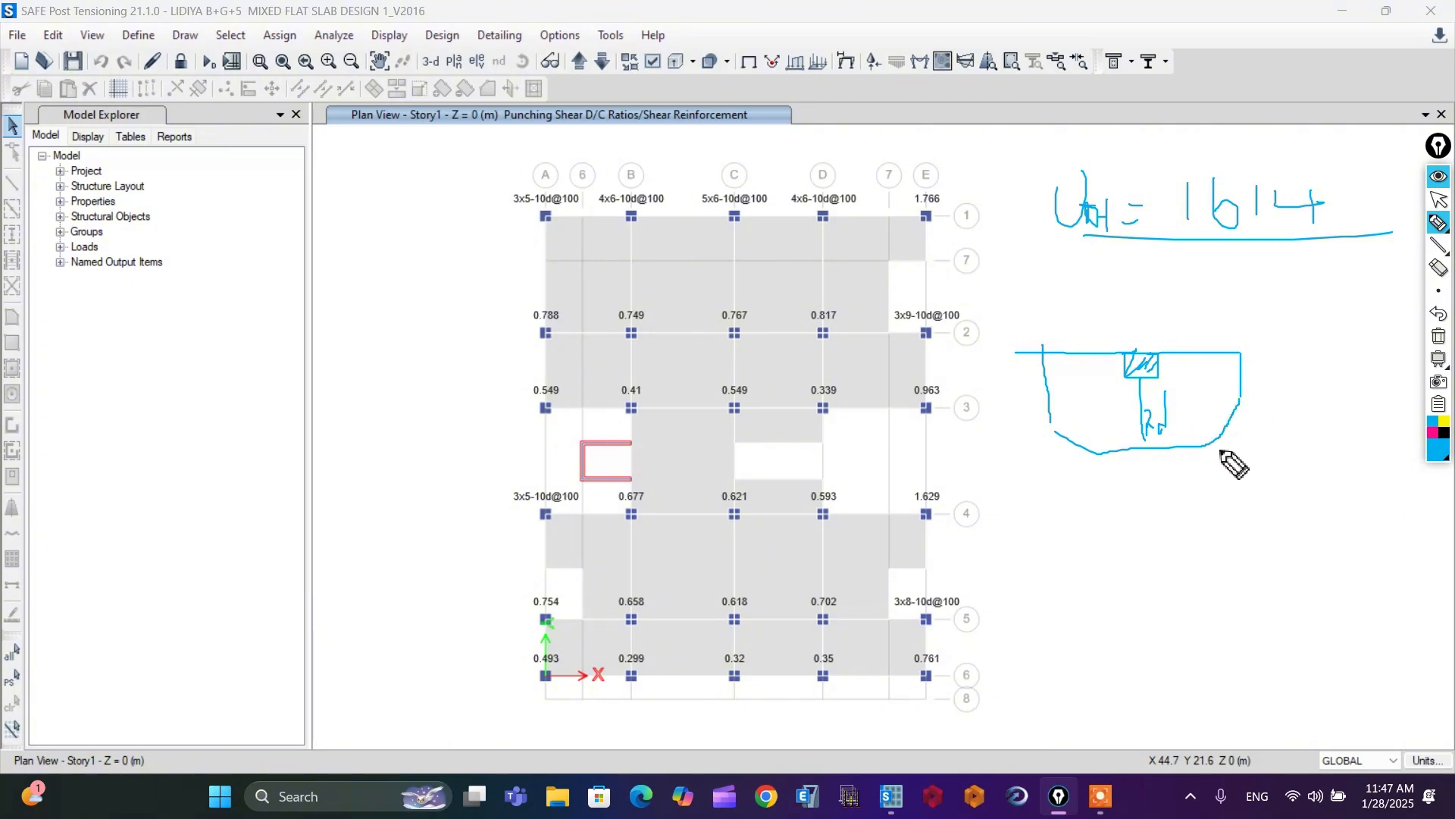
{"action": "left_click_drag", "start_coordinate": [1215, 442], "coordinate": [1241, 459]}
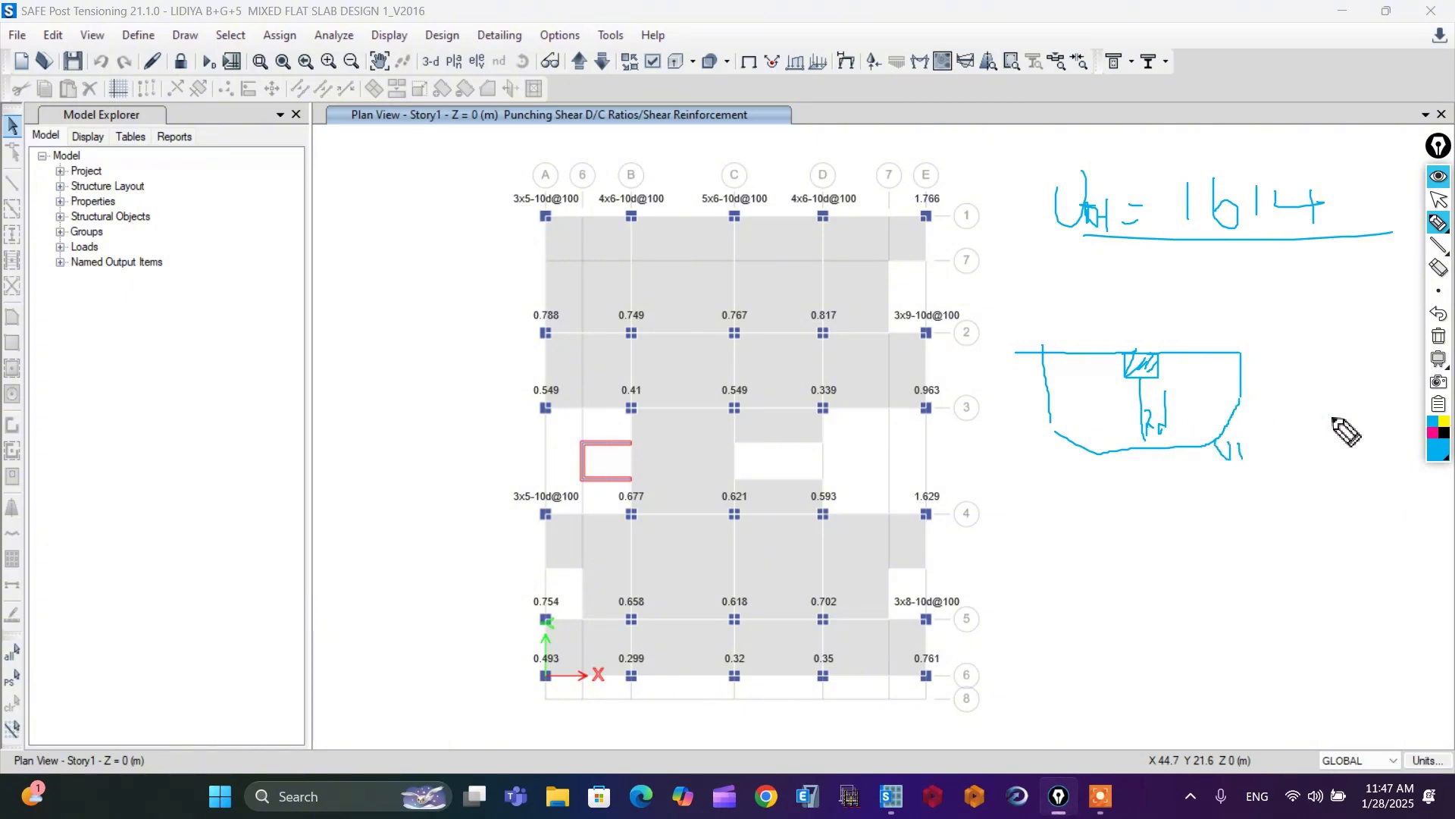
- In magenta, draw an outer perimeter labelled "Uout" with an arrow to 1614, plus an arrow from the column labelled "rout"
{"action": "left_click", "coordinate": [1436, 438]}
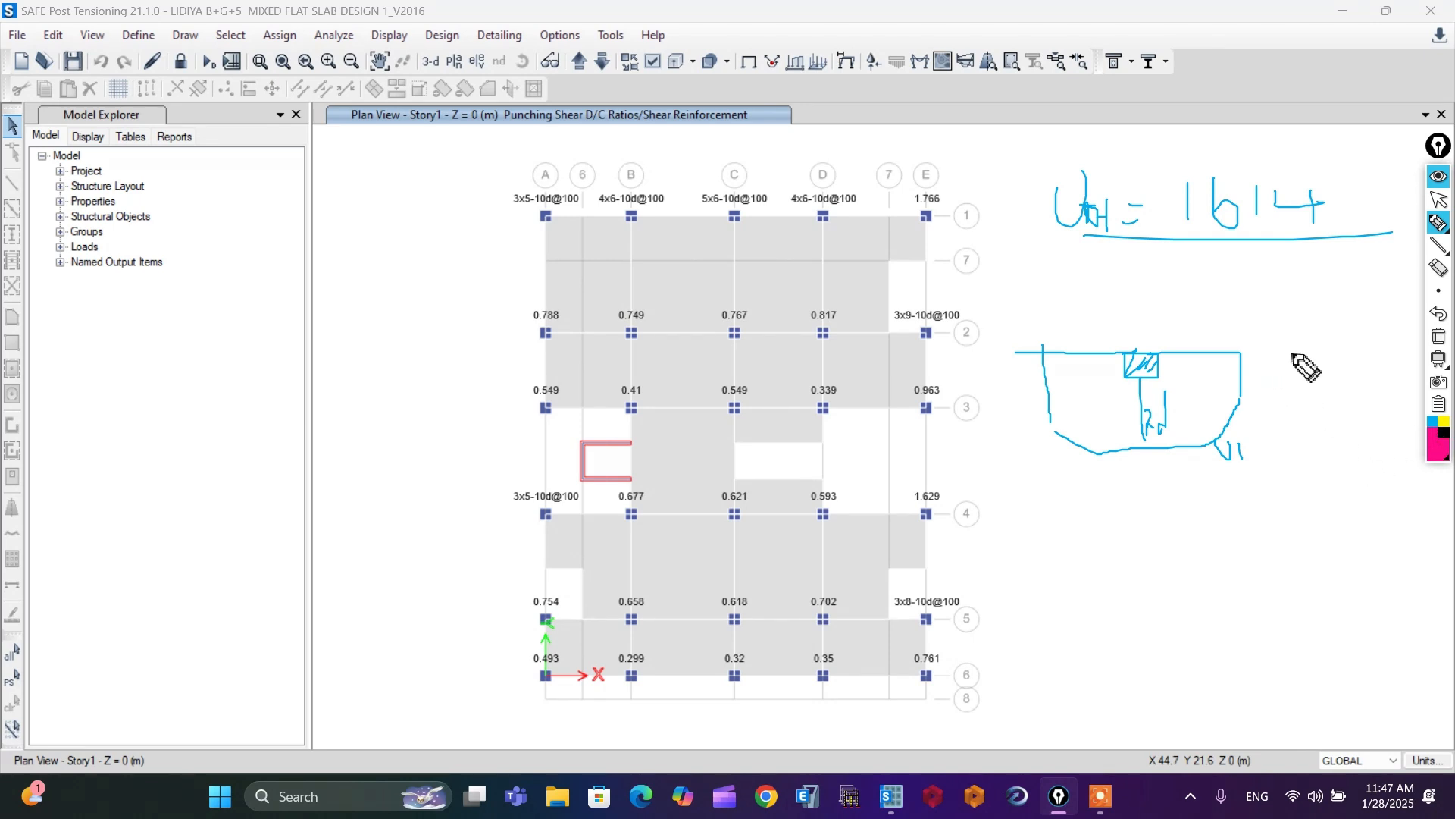
{"action": "left_click_drag", "start_coordinate": [1291, 351], "coordinate": [1278, 459]}
{"action": "mouse_move", "coordinate": [1255, 486]}
{"action": "left_mouse_down"}
{"action": "mouse_move", "coordinate": [1065, 506]}
{"action": "mouse_move", "coordinate": [1008, 466]}
{"action": "mouse_move", "coordinate": [998, 358]}
{"action": "mouse_move", "coordinate": [1040, 347]}
{"action": "left_mouse_up"}
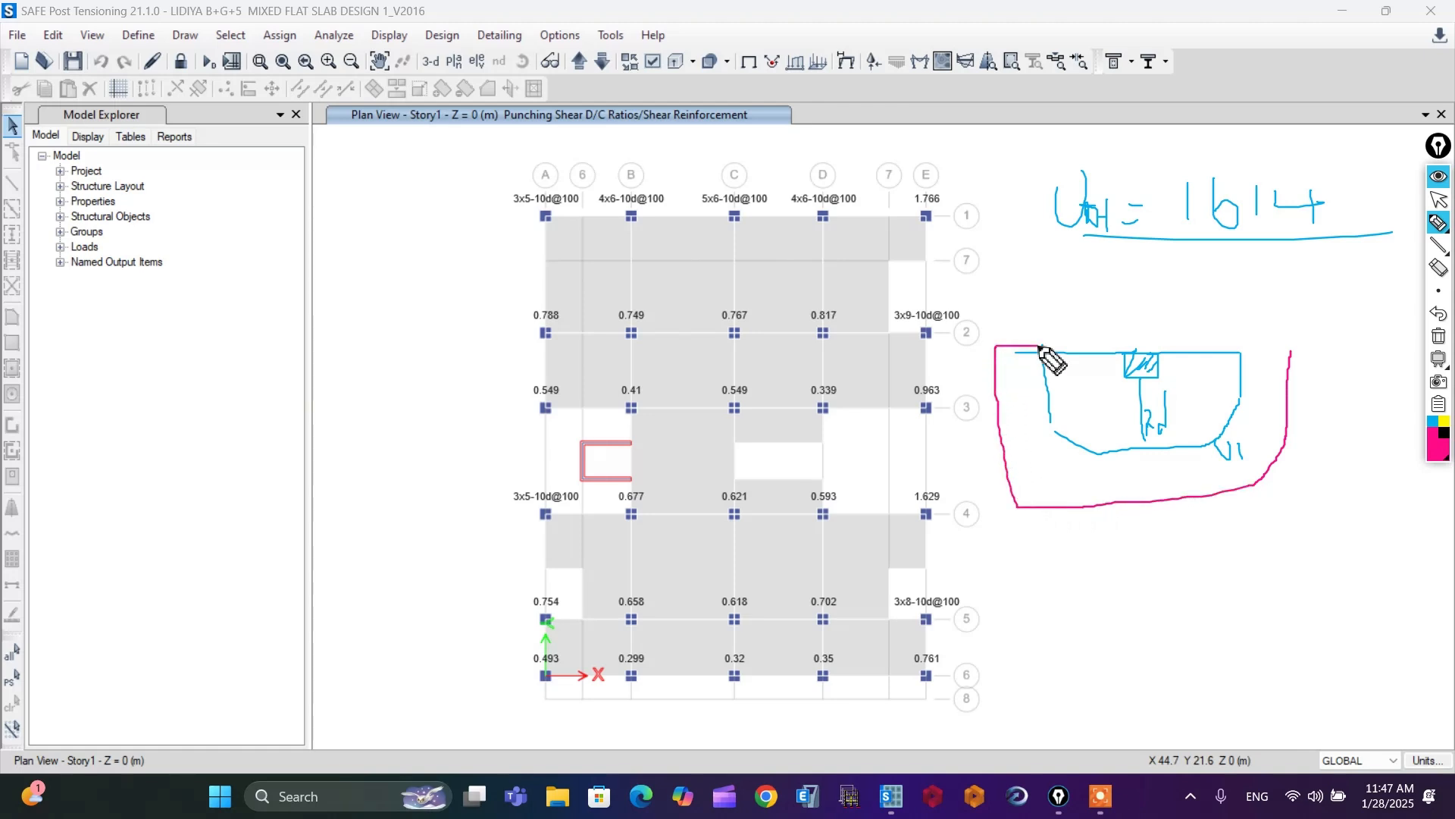
{"action": "mouse_move", "coordinate": [1233, 347]}
{"action": "left_mouse_down"}
{"action": "mouse_move", "coordinate": [1291, 347]}
{"action": "mouse_move", "coordinate": [1305, 411]}
{"action": "mouse_move", "coordinate": [1344, 393]}
{"action": "mouse_move", "coordinate": [1354, 419]}
{"action": "left_mouse_up"}
{"action": "mouse_move", "coordinate": [1352, 412]}
{"action": "left_mouse_down"}
{"action": "mouse_move", "coordinate": [1301, 406]}
{"action": "mouse_move", "coordinate": [1315, 382]}
{"action": "mouse_move", "coordinate": [1320, 411]}
{"action": "mouse_move", "coordinate": [1316, 292]}
{"action": "mouse_move", "coordinate": [1281, 265]}
{"action": "mouse_move", "coordinate": [1331, 248]}
{"action": "mouse_move", "coordinate": [1261, 262]}
{"action": "left_mouse_up"}
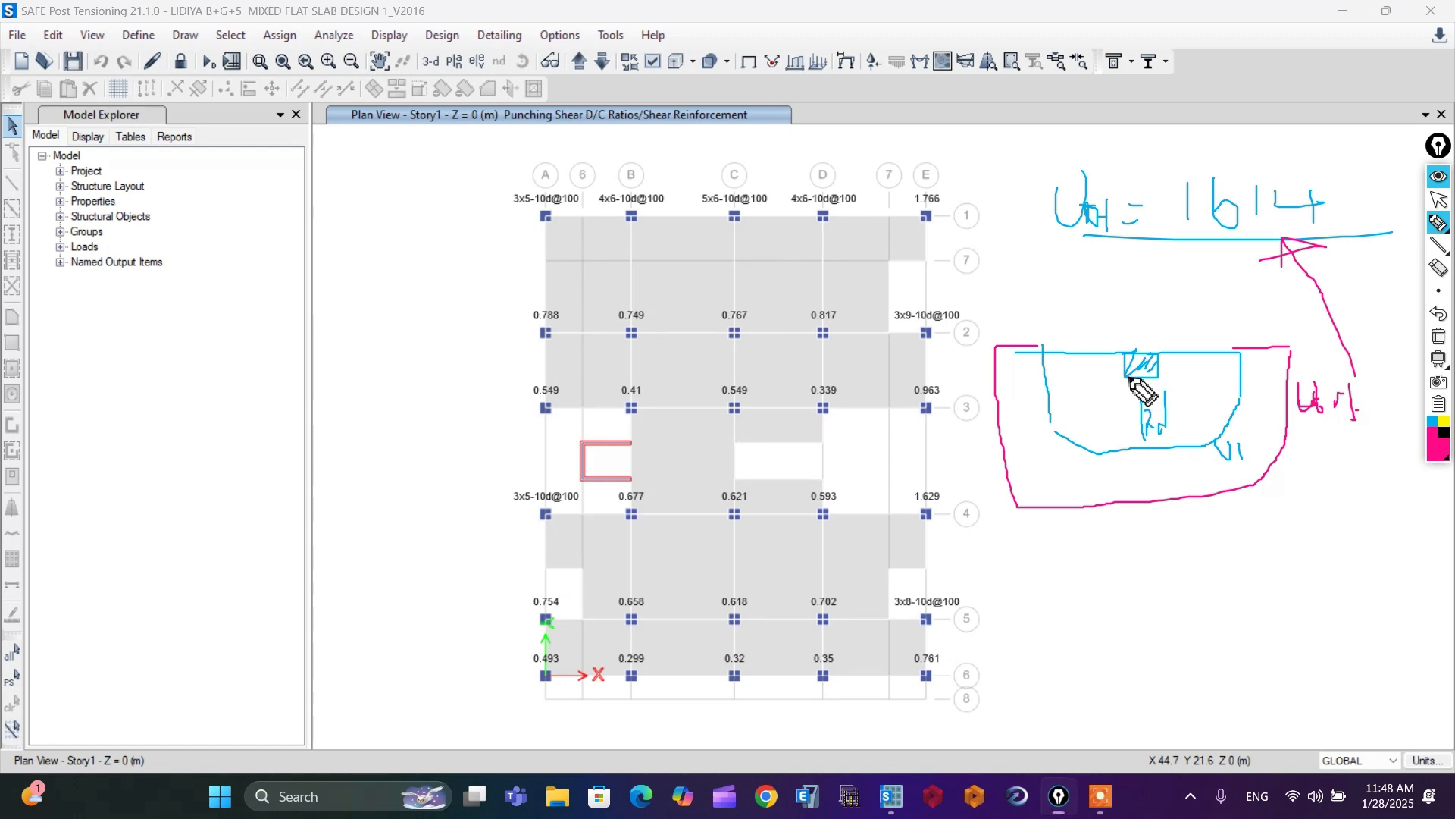
{"action": "mouse_move", "coordinate": [1130, 379]}
{"action": "left_mouse_down"}
{"action": "mouse_move", "coordinate": [1074, 522]}
{"action": "mouse_move", "coordinate": [1077, 491]}
{"action": "mouse_move", "coordinate": [1080, 518]}
{"action": "left_mouse_up"}
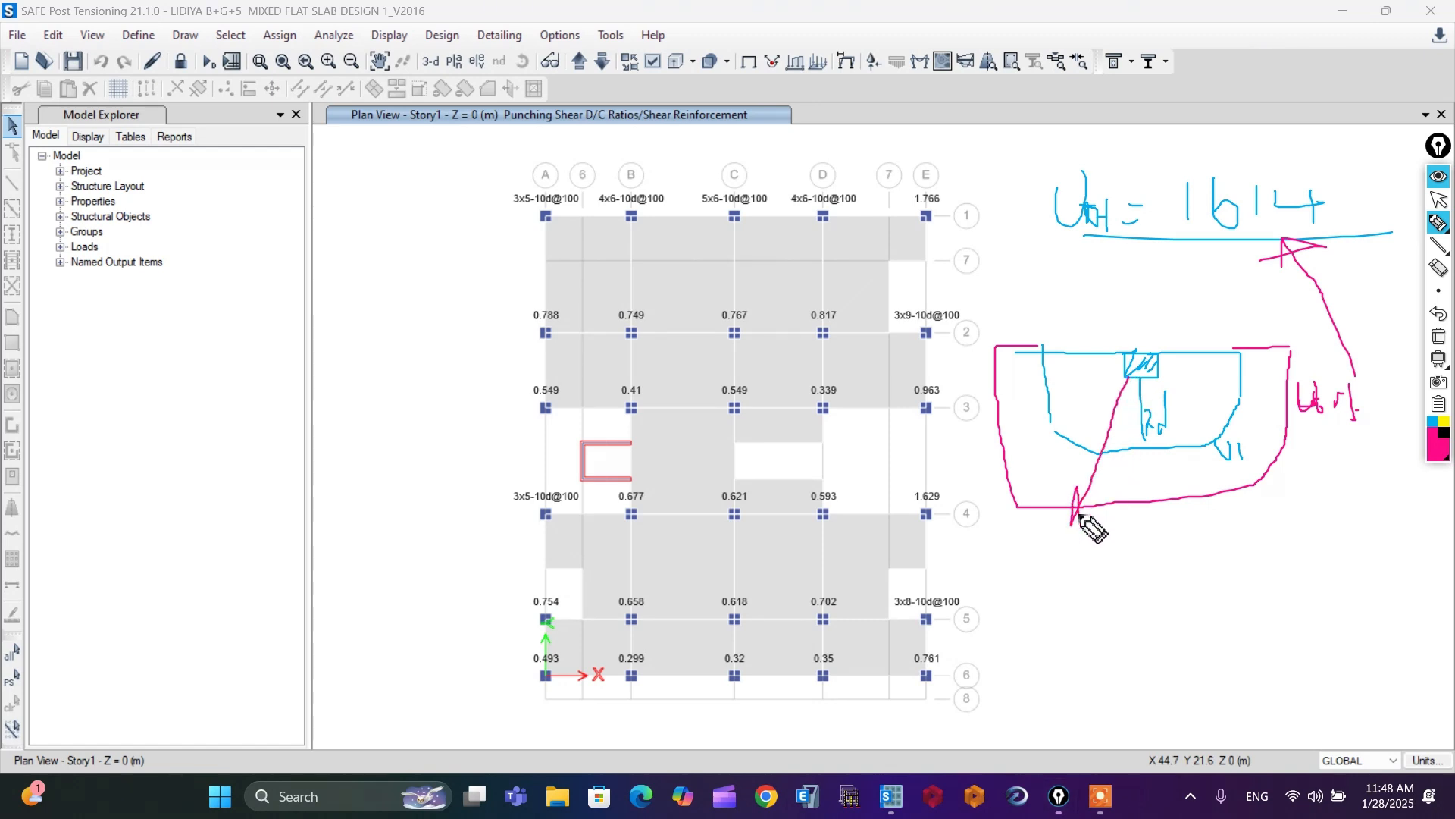
{"action": "mouse_move", "coordinate": [1012, 438]}
{"action": "left_mouse_down"}
{"action": "mouse_move", "coordinate": [1037, 423]}
{"action": "mouse_move", "coordinate": [1050, 455]}
{"action": "mouse_move", "coordinate": [1069, 425]}
{"action": "mouse_move", "coordinate": [1077, 457]}
{"action": "left_mouse_up"}
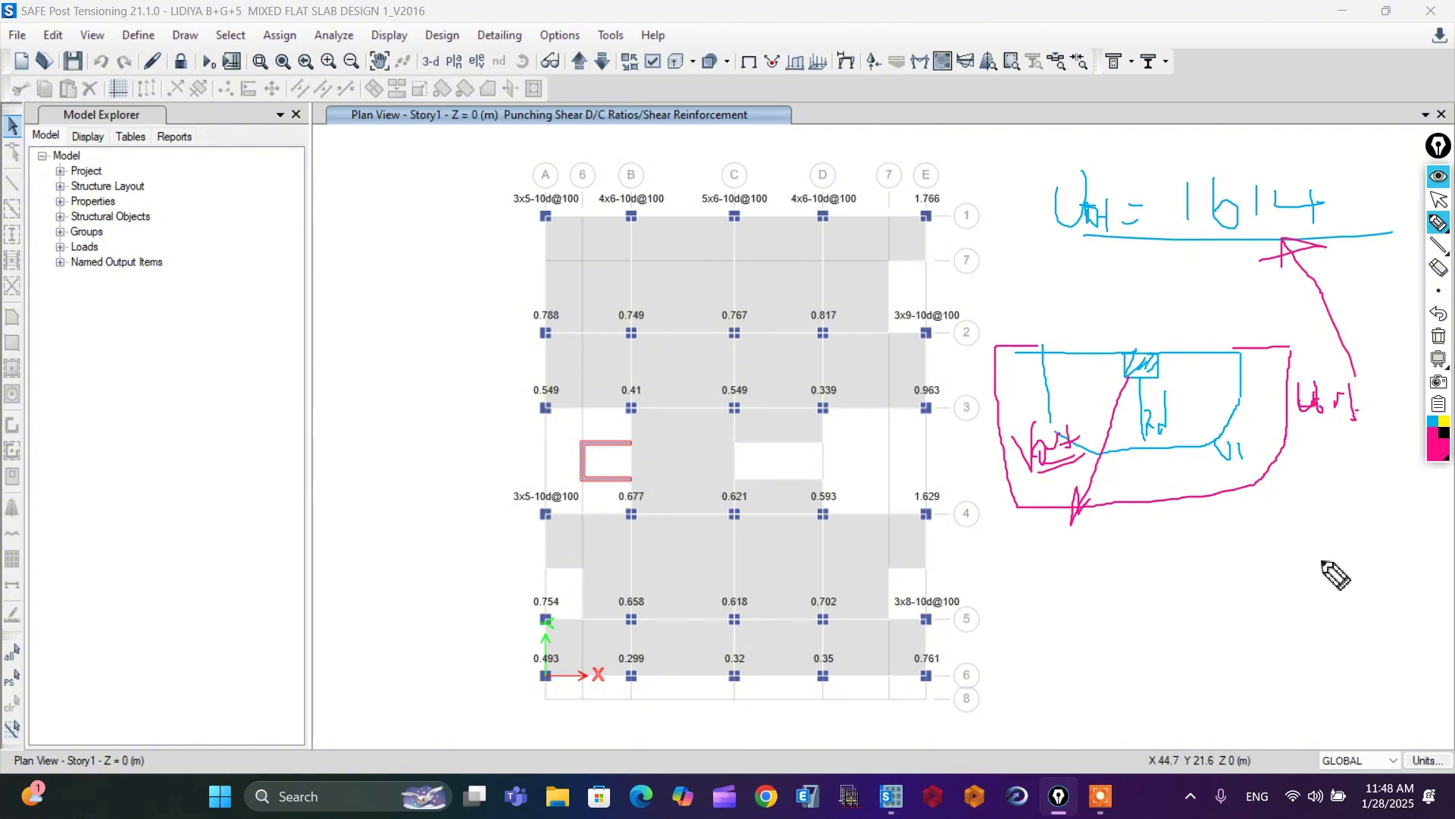
- Write the formula rout = Uout/π below the sketch, circling its Uout term and the interior column at C-2
{"action": "mouse_move", "coordinate": [1307, 510]}
{"action": "left_mouse_down"}
{"action": "mouse_move", "coordinate": [1332, 505]}
{"action": "mouse_move", "coordinate": [1359, 540]}
{"action": "mouse_move", "coordinate": [1377, 518]}
{"action": "left_mouse_up"}
{"action": "mouse_move", "coordinate": [1273, 573]}
{"action": "left_mouse_down"}
{"action": "mouse_move", "coordinate": [1440, 538]}
{"action": "mouse_move", "coordinate": [1423, 547]}
{"action": "left_mouse_up"}
{"action": "mouse_move", "coordinate": [1368, 570]}
{"action": "left_mouse_down"}
{"action": "mouse_move", "coordinate": [1368, 588]}
{"action": "mouse_move", "coordinate": [1420, 560]}
{"action": "left_mouse_up"}
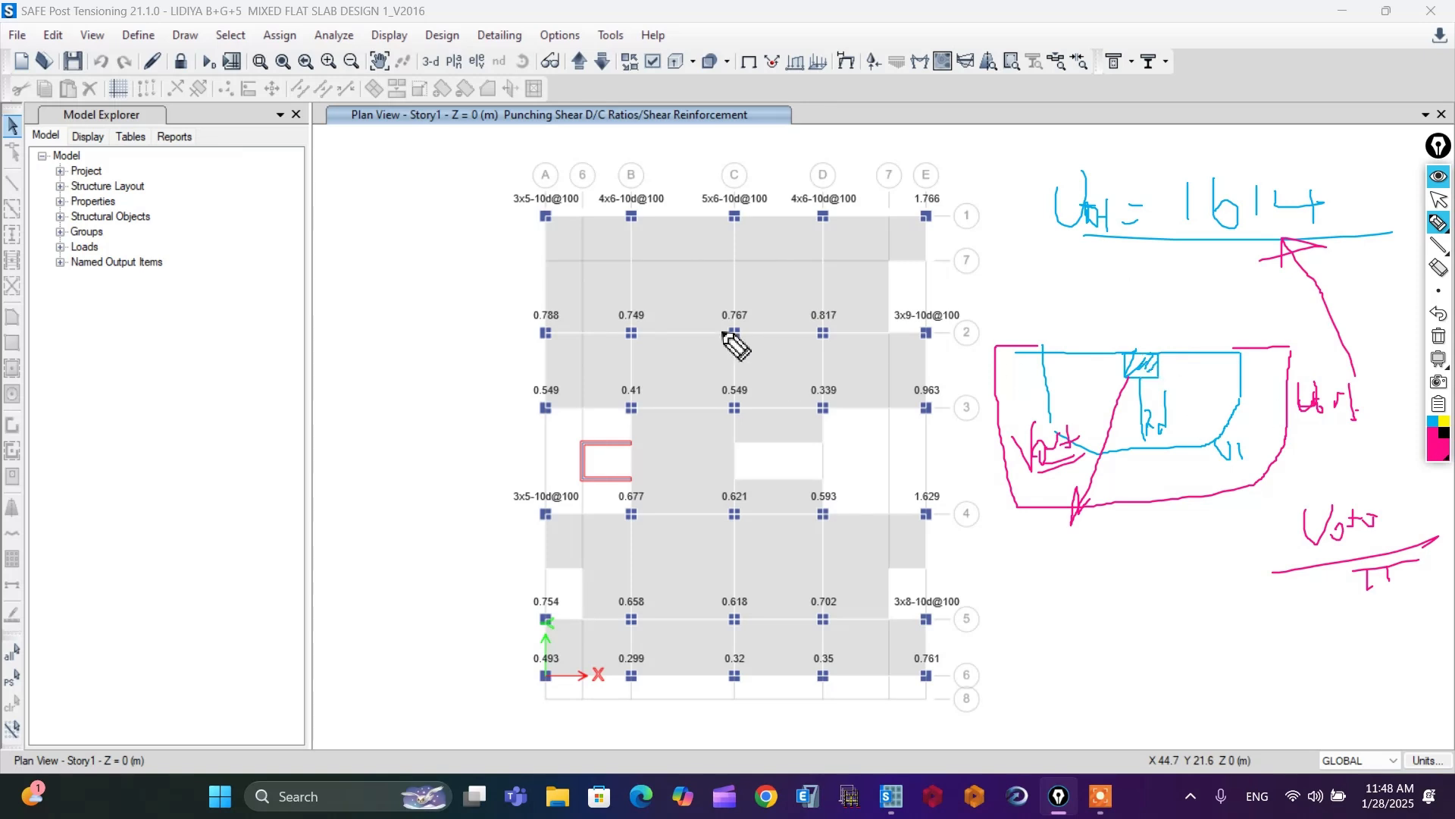
{"action": "mouse_move", "coordinate": [699, 296]}
{"action": "left_mouse_down"}
{"action": "mouse_move", "coordinate": [774, 368]}
{"action": "mouse_move", "coordinate": [734, 283]}
{"action": "mouse_move", "coordinate": [700, 290]}
{"action": "left_mouse_up"}
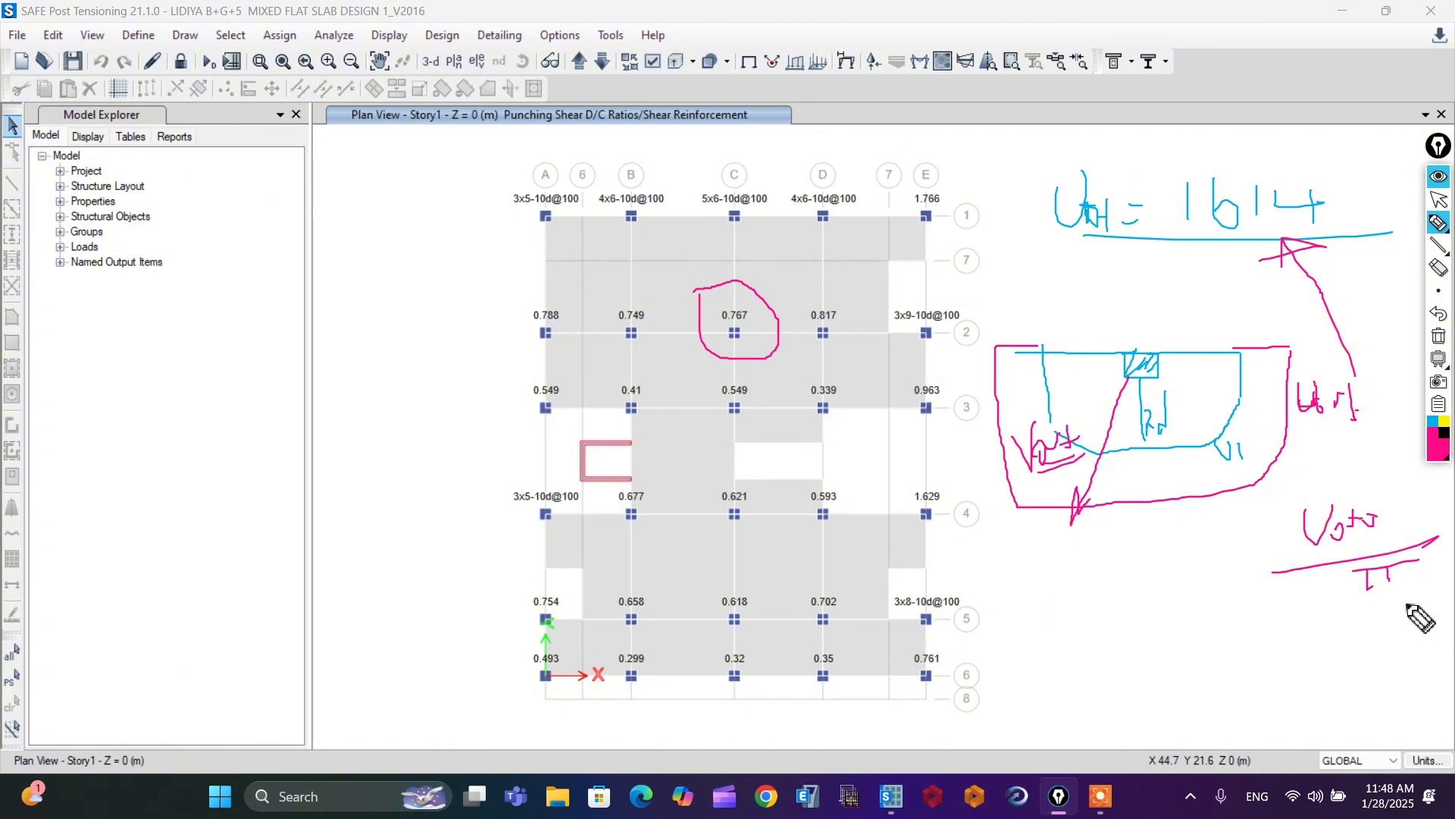
{"action": "left_click_drag", "start_coordinate": [1205, 561], "coordinate": [1249, 572]}
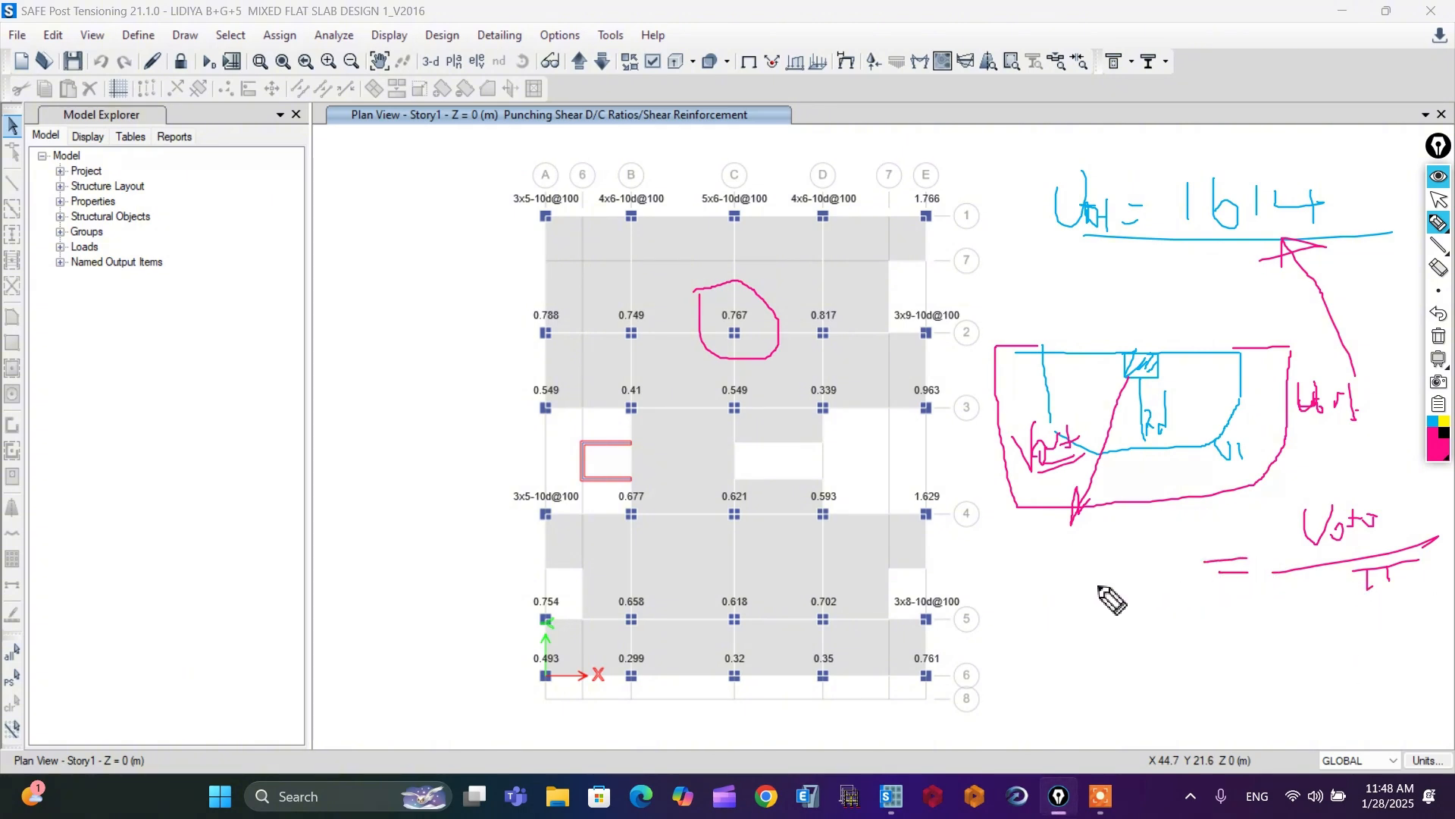
{"action": "left_click_drag", "start_coordinate": [1287, 351], "coordinate": [1286, 430]}
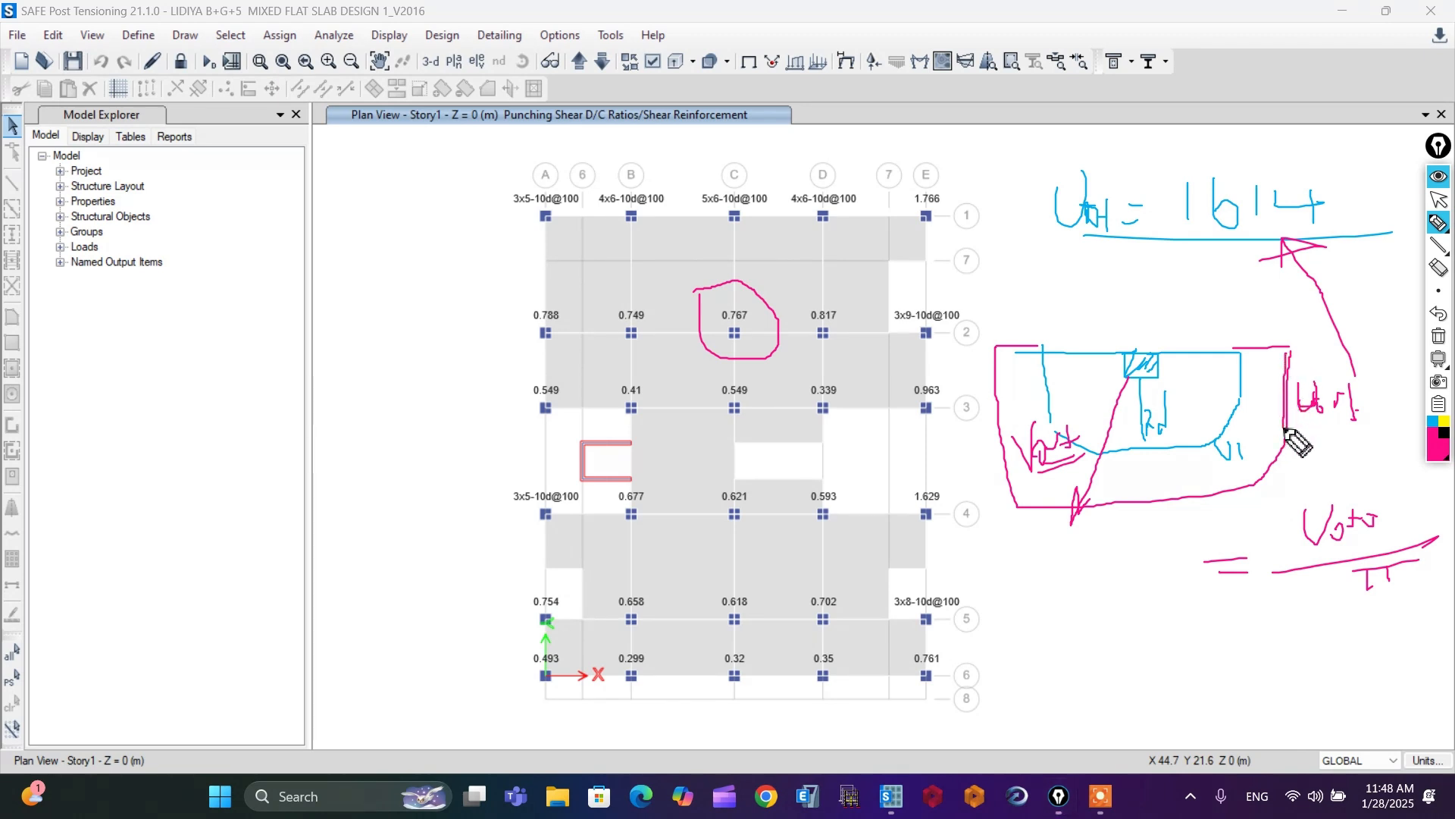
{"action": "mouse_move", "coordinate": [1304, 528]}
{"action": "left_mouse_down"}
{"action": "mouse_move", "coordinate": [1307, 485]}
{"action": "mouse_move", "coordinate": [1340, 554]}
{"action": "left_mouse_up"}
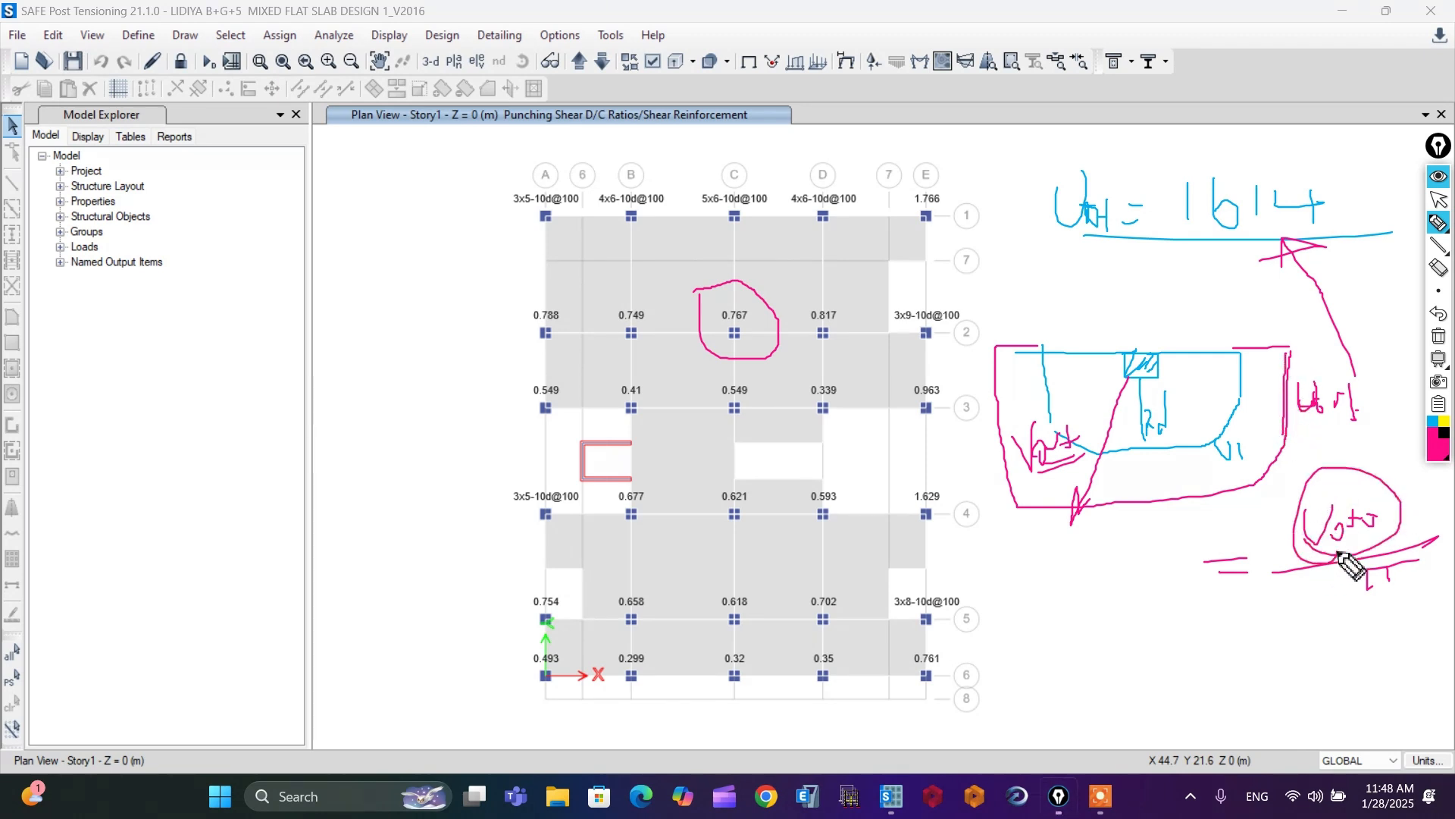
{"action": "mouse_move", "coordinate": [1090, 544]}
{"action": "left_mouse_down"}
{"action": "mouse_move", "coordinate": [1111, 608]}
{"action": "mouse_move", "coordinate": [1125, 533]}
{"action": "left_mouse_up"}
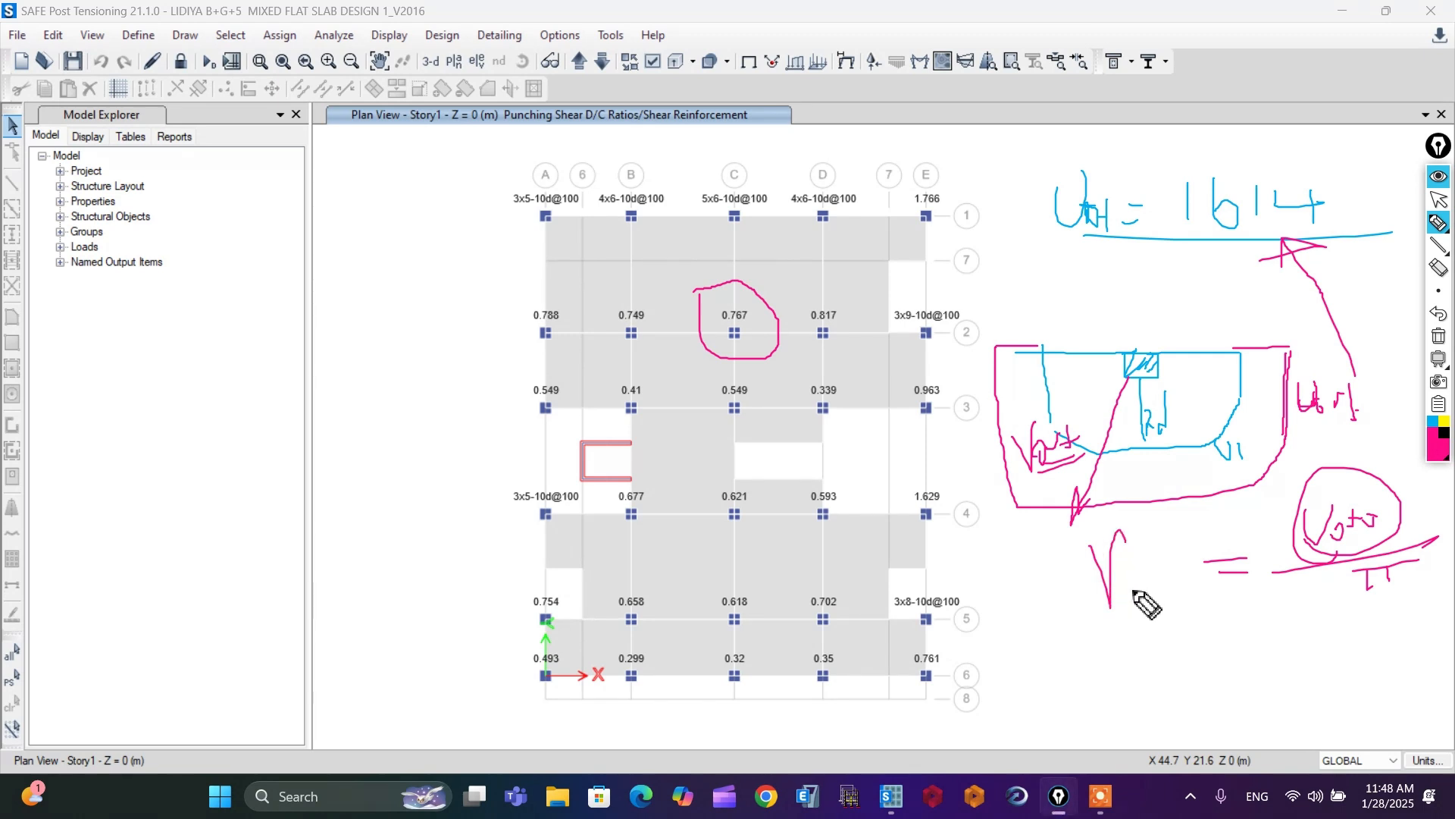
{"action": "mouse_move", "coordinate": [1135, 609]}
{"action": "left_mouse_down"}
{"action": "mouse_move", "coordinate": [1181, 574]}
{"action": "mouse_move", "coordinate": [1193, 611]}
{"action": "left_mouse_up"}
{"action": "left_click_drag", "start_coordinate": [1176, 599], "coordinate": [1242, 578]}
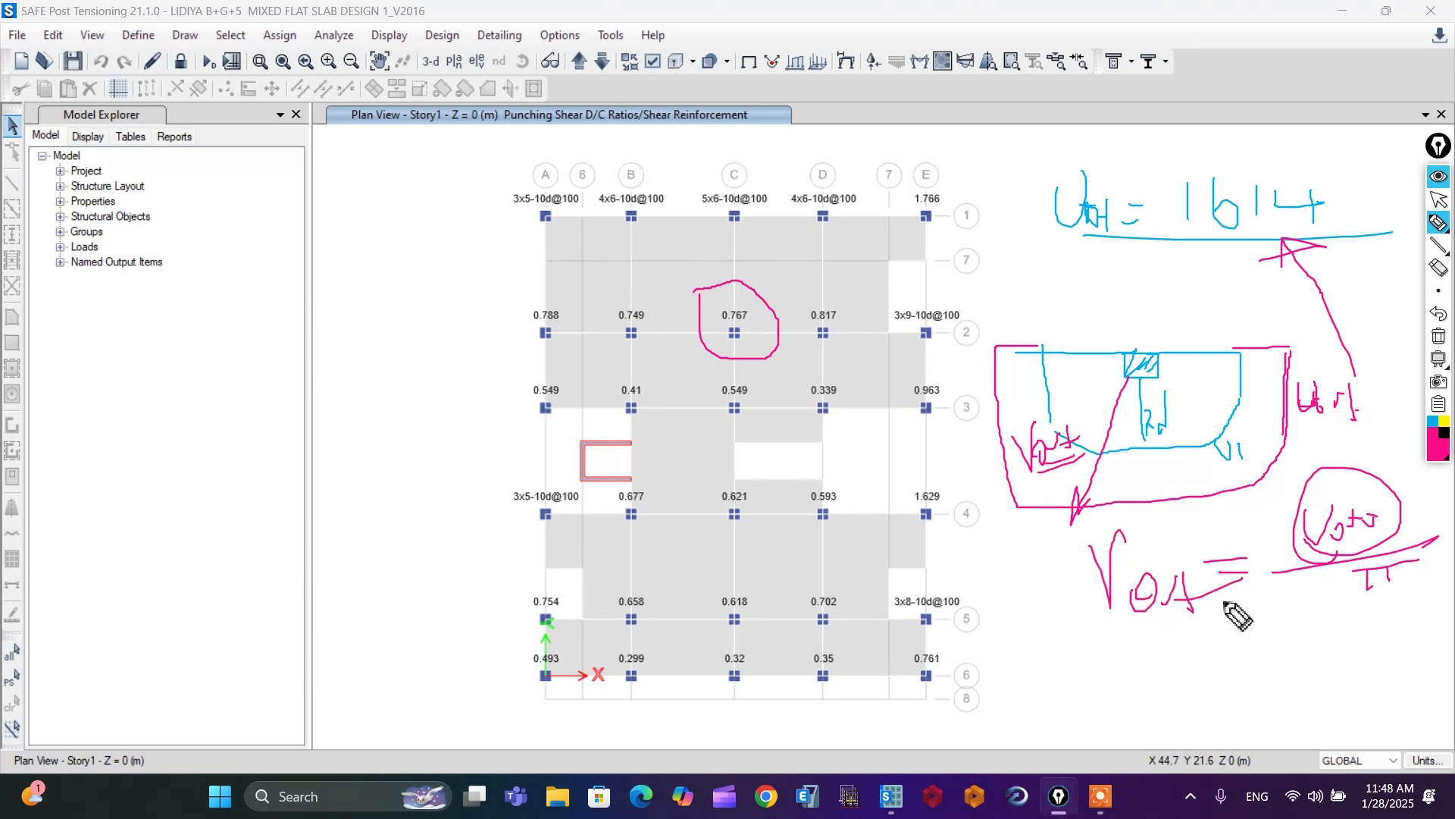
- Write the substituted expression "= 1614/π" under the formula and mark the gap between the inner and outer perimeters with a short line
{"action": "left_click", "coordinate": [1232, 652]}
{"action": "left_click_drag", "start_coordinate": [1228, 630], "coordinate": [1306, 640]}
{"action": "mouse_move", "coordinate": [1328, 593]}
{"action": "left_mouse_down"}
{"action": "mouse_move", "coordinate": [1327, 618]}
{"action": "mouse_move", "coordinate": [1378, 606]}
{"action": "mouse_move", "coordinate": [1392, 628]}
{"action": "mouse_move", "coordinate": [1447, 620]}
{"action": "left_mouse_up"}
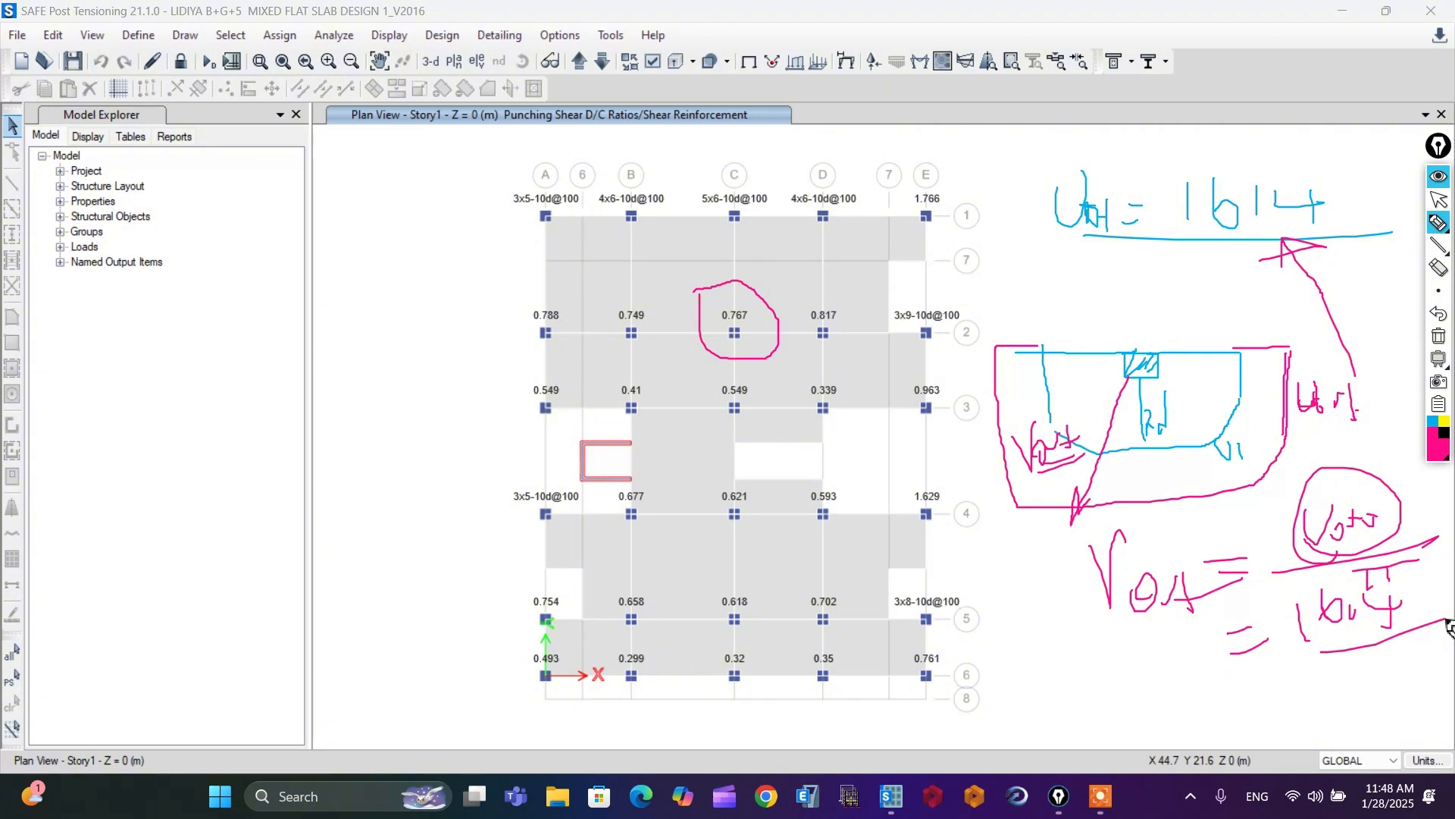
{"action": "left_click_drag", "start_coordinate": [1378, 667], "coordinate": [1409, 649]}
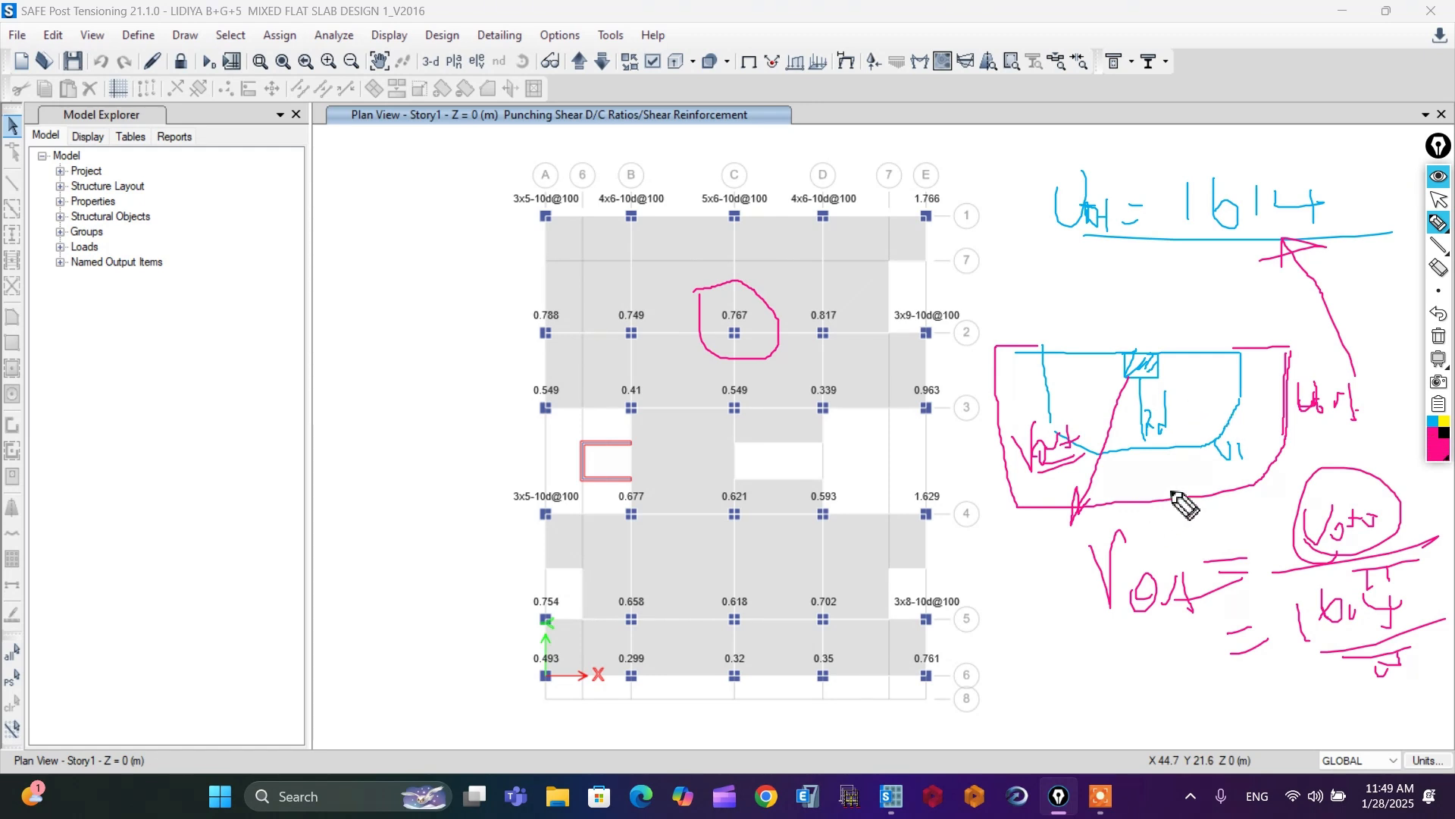
{"action": "left_click_drag", "start_coordinate": [1119, 477], "coordinate": [1178, 481]}
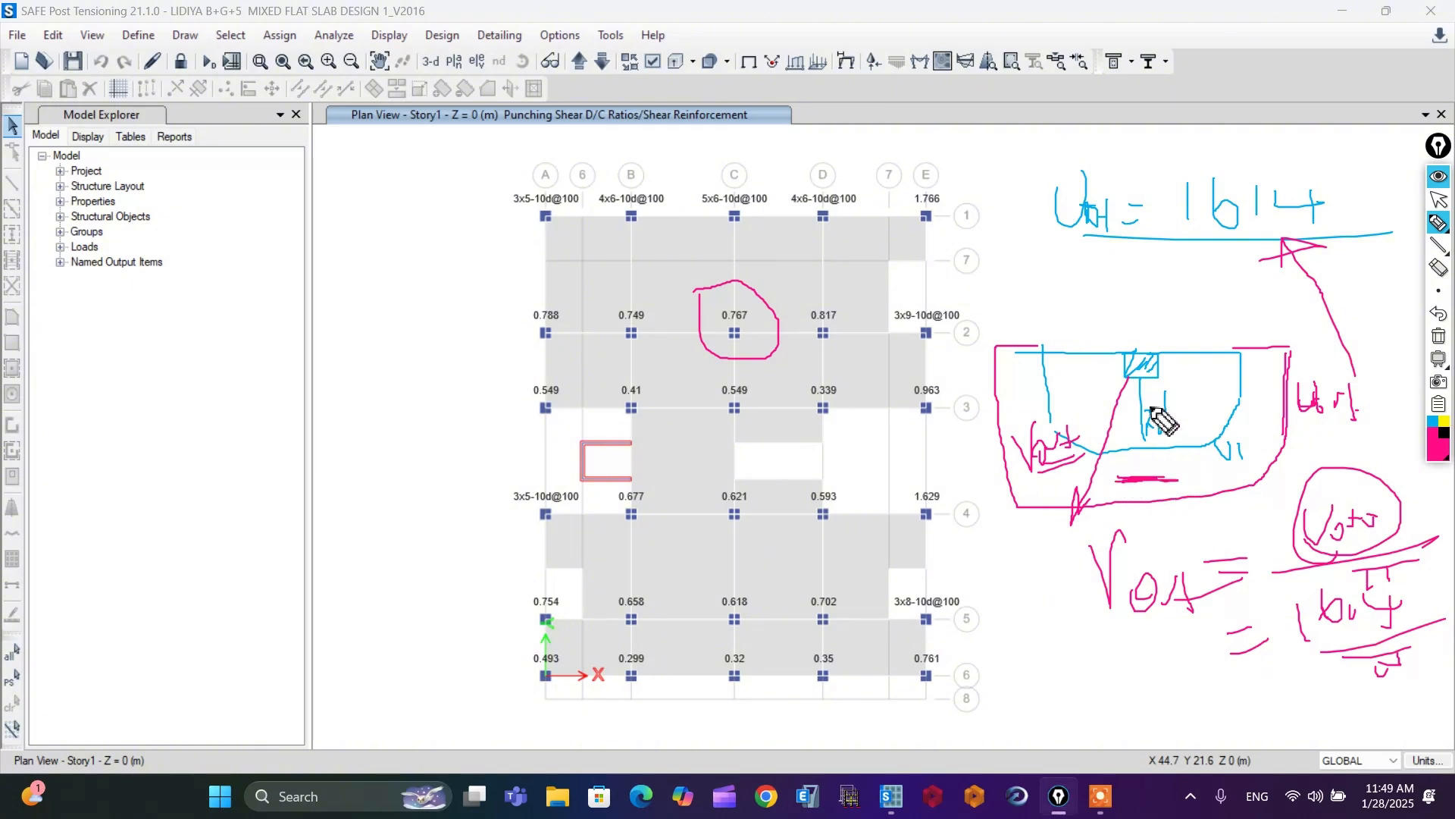
- Draw the reinforcement lines from the sketched column to the short mark inside Uout, and circle the 1.766 and 1.629 ratios at E-1 and E-4
{"action": "left_click_drag", "start_coordinate": [1135, 376], "coordinate": [1137, 480]}
{"action": "left_click_drag", "start_coordinate": [1150, 379], "coordinate": [1149, 476]}
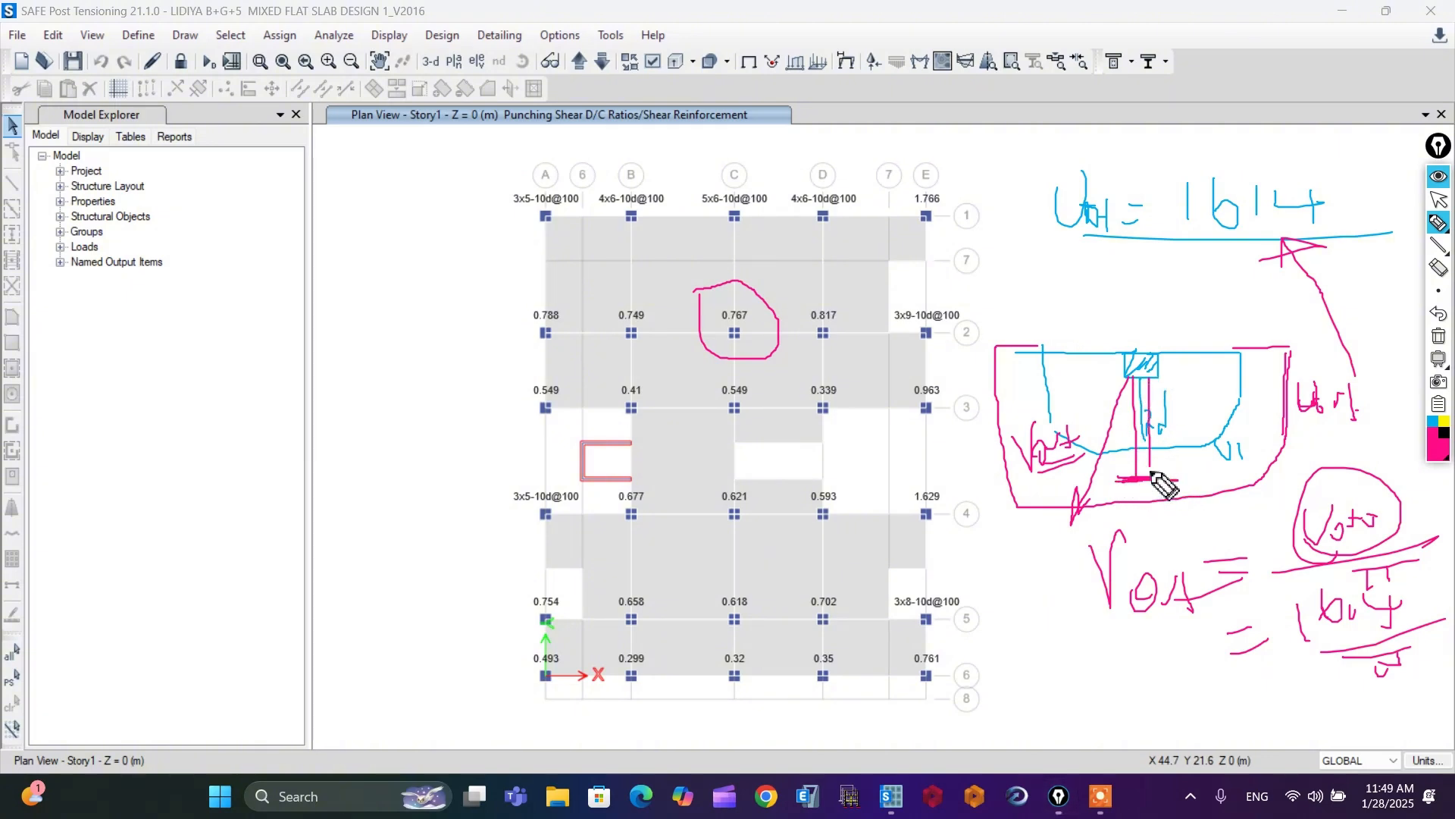
{"action": "left_click_drag", "start_coordinate": [1142, 379], "coordinate": [1146, 478]}
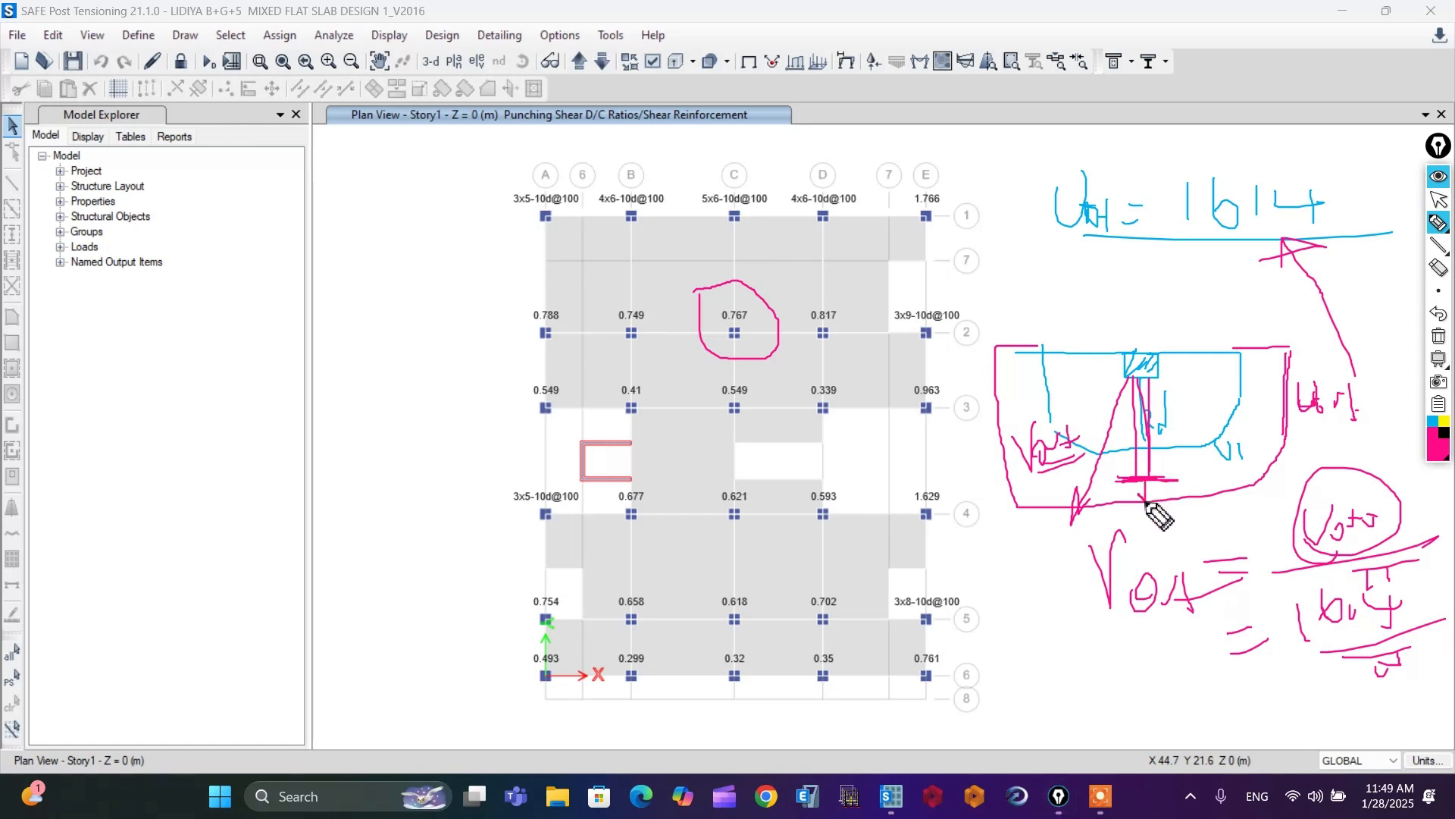
{"action": "mouse_move", "coordinate": [1164, 480]}
{"action": "left_mouse_down"}
{"action": "mouse_move", "coordinate": [1179, 498]}
{"action": "mouse_move", "coordinate": [1218, 478]}
{"action": "left_mouse_up"}
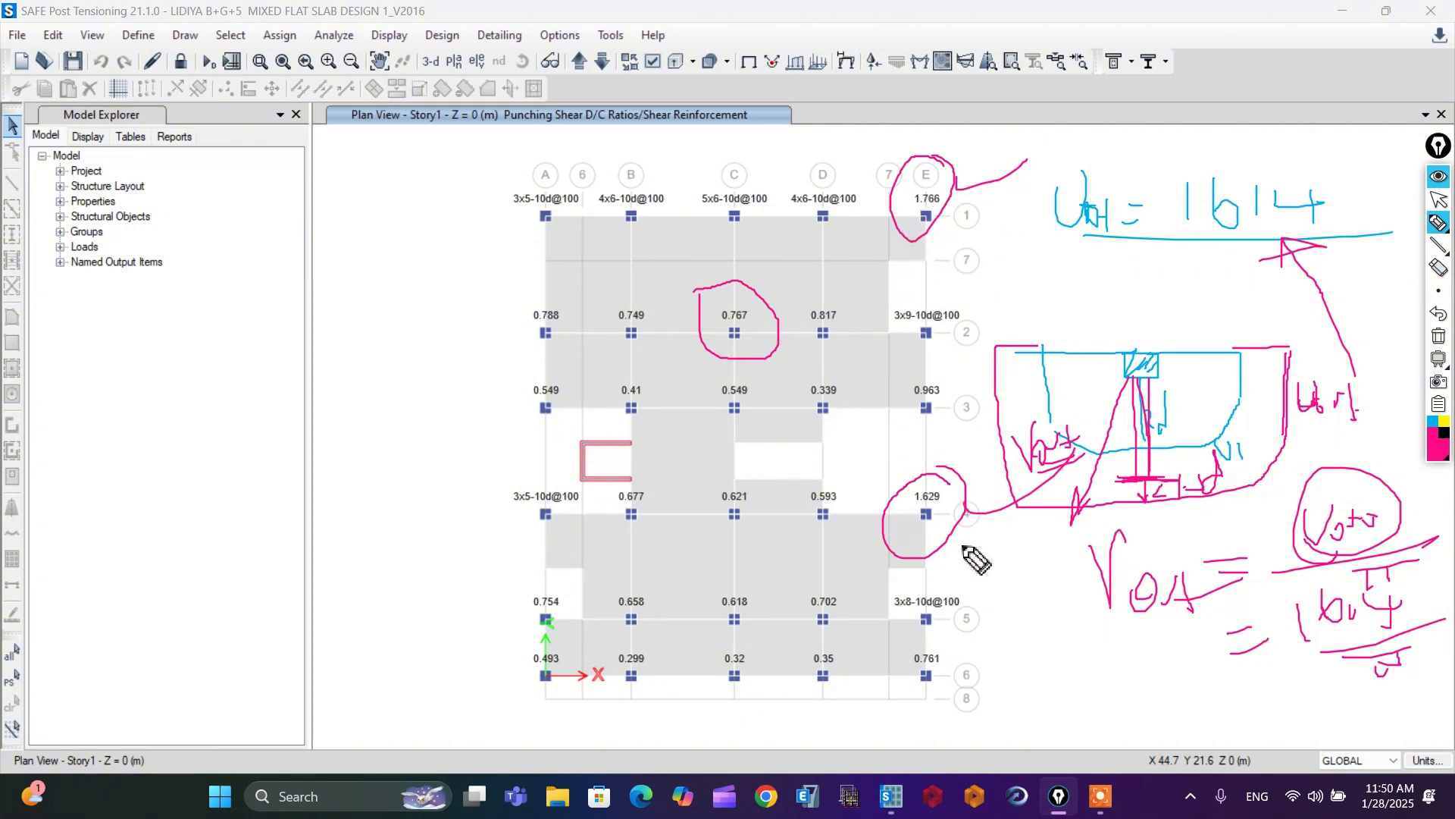
{"action": "left_click", "coordinate": [1439, 201]}
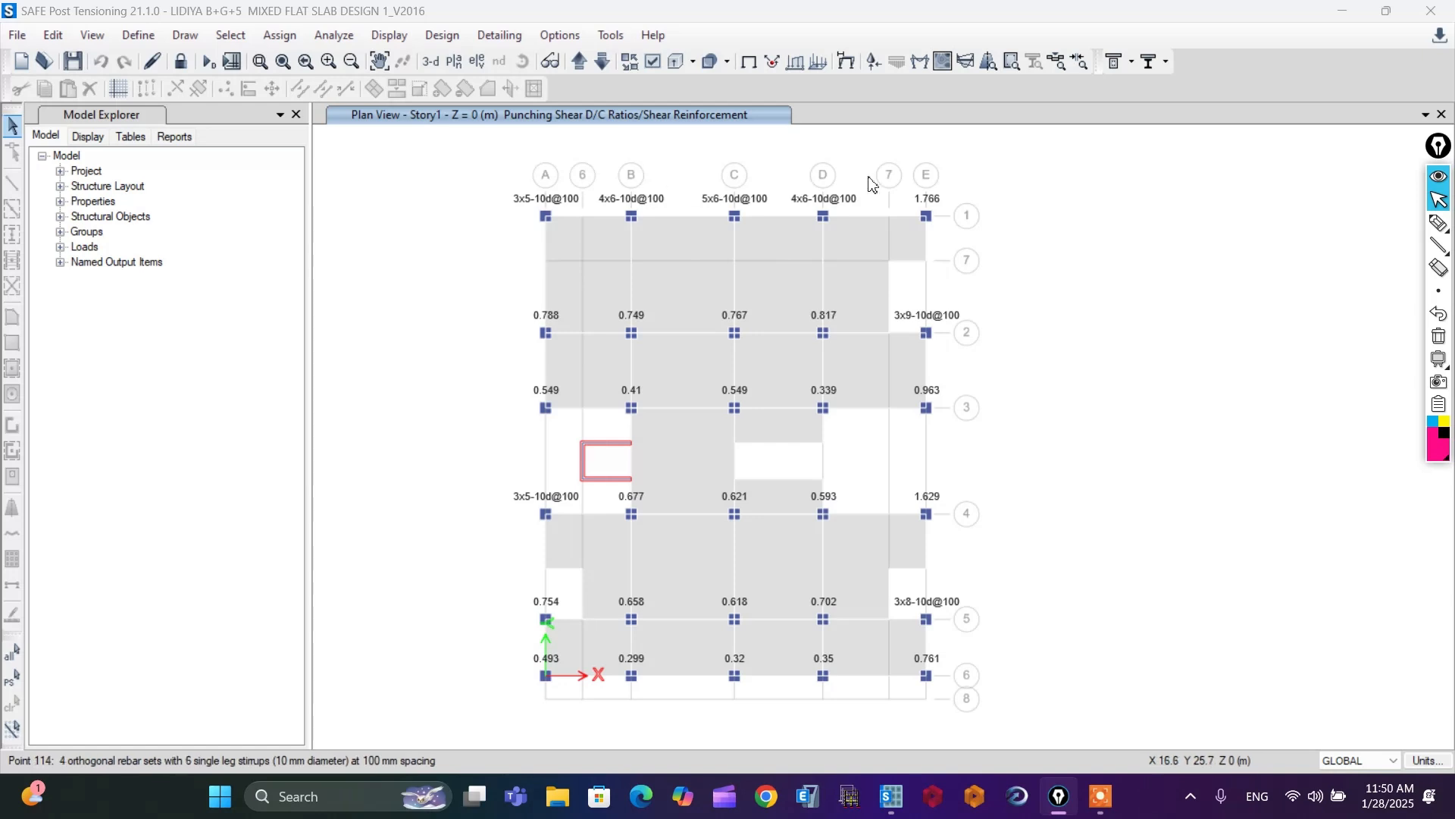
- Change the punching shear reinforcement pattern to Radial for the whole slab, and rerun the analysis and design
{"action": "left_click_drag", "start_coordinate": [406, 127], "coordinate": [1065, 705]}
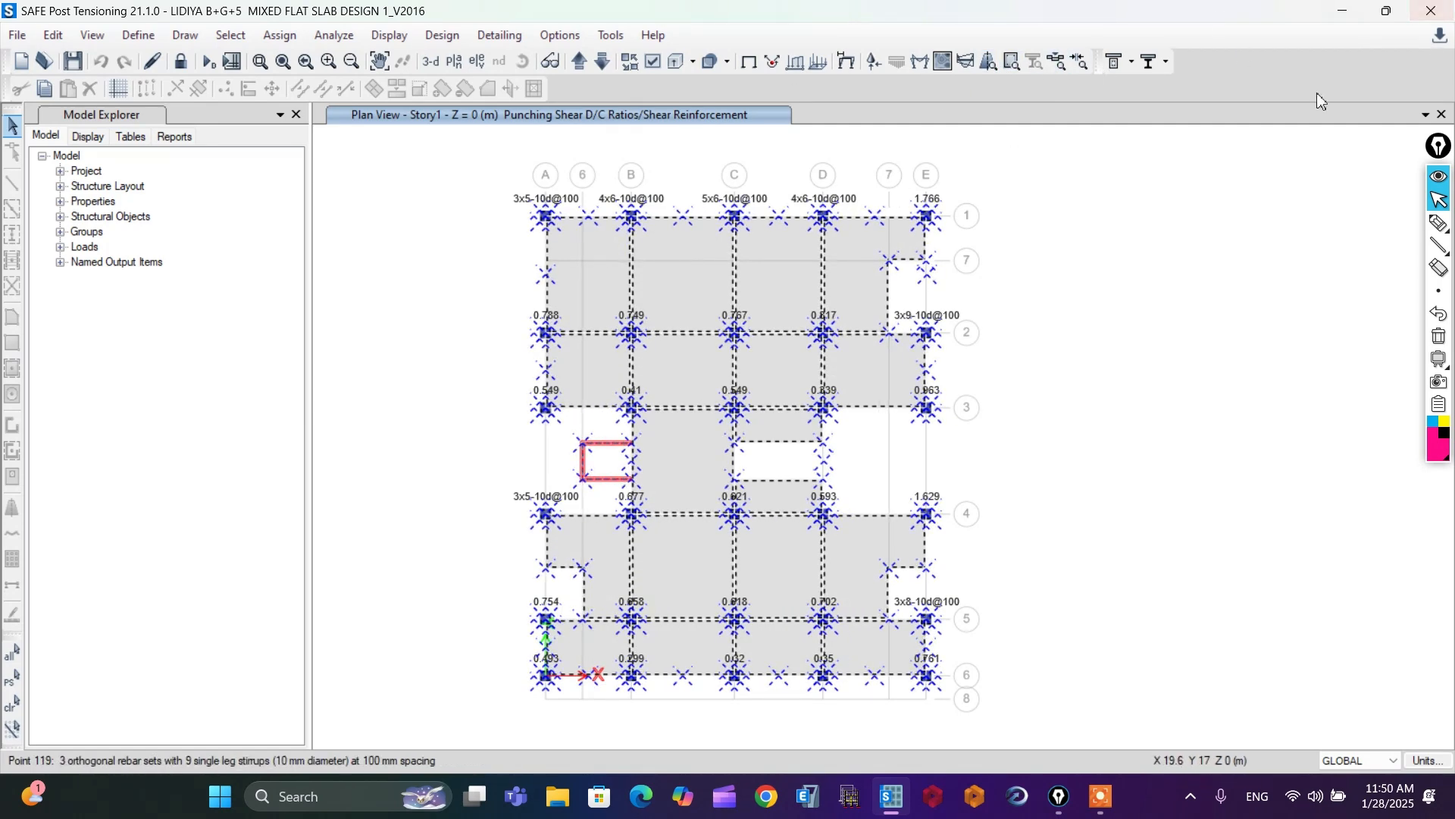
{"action": "left_click", "coordinate": [1131, 62]}
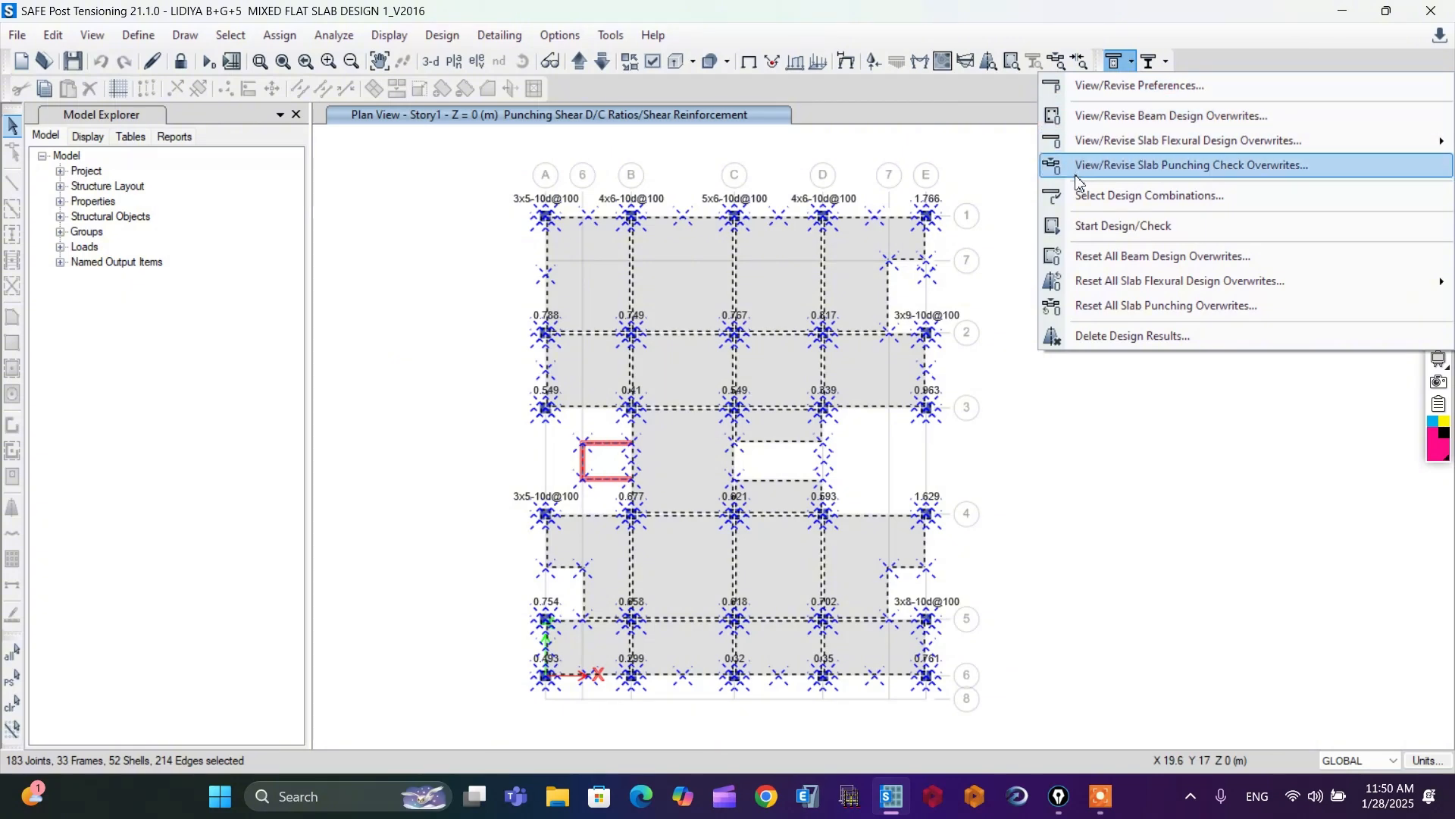
{"action": "left_click", "coordinate": [1172, 174]}
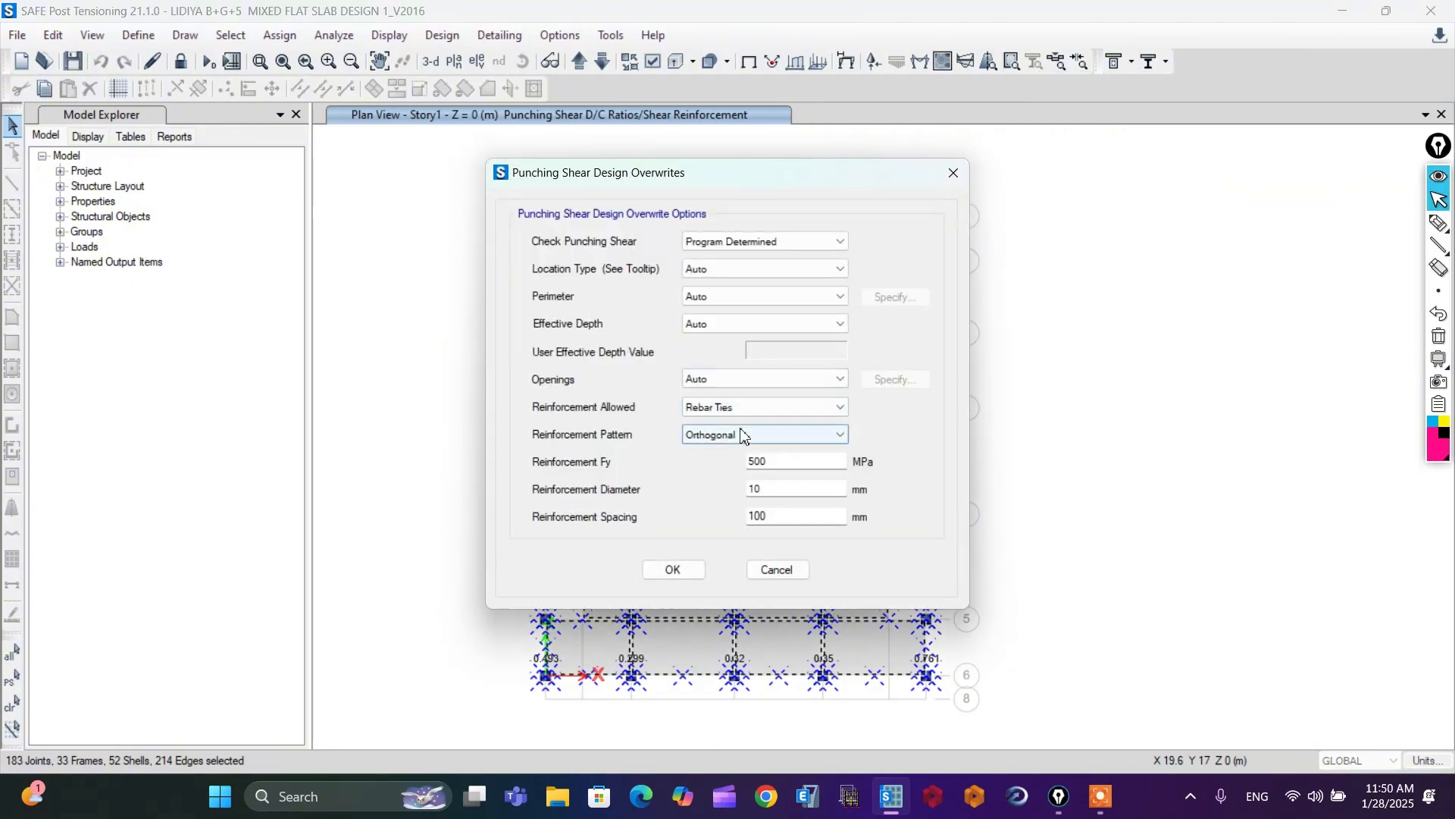
{"action": "left_click", "coordinate": [767, 434]}
{"action": "left_click", "coordinate": [720, 462]}
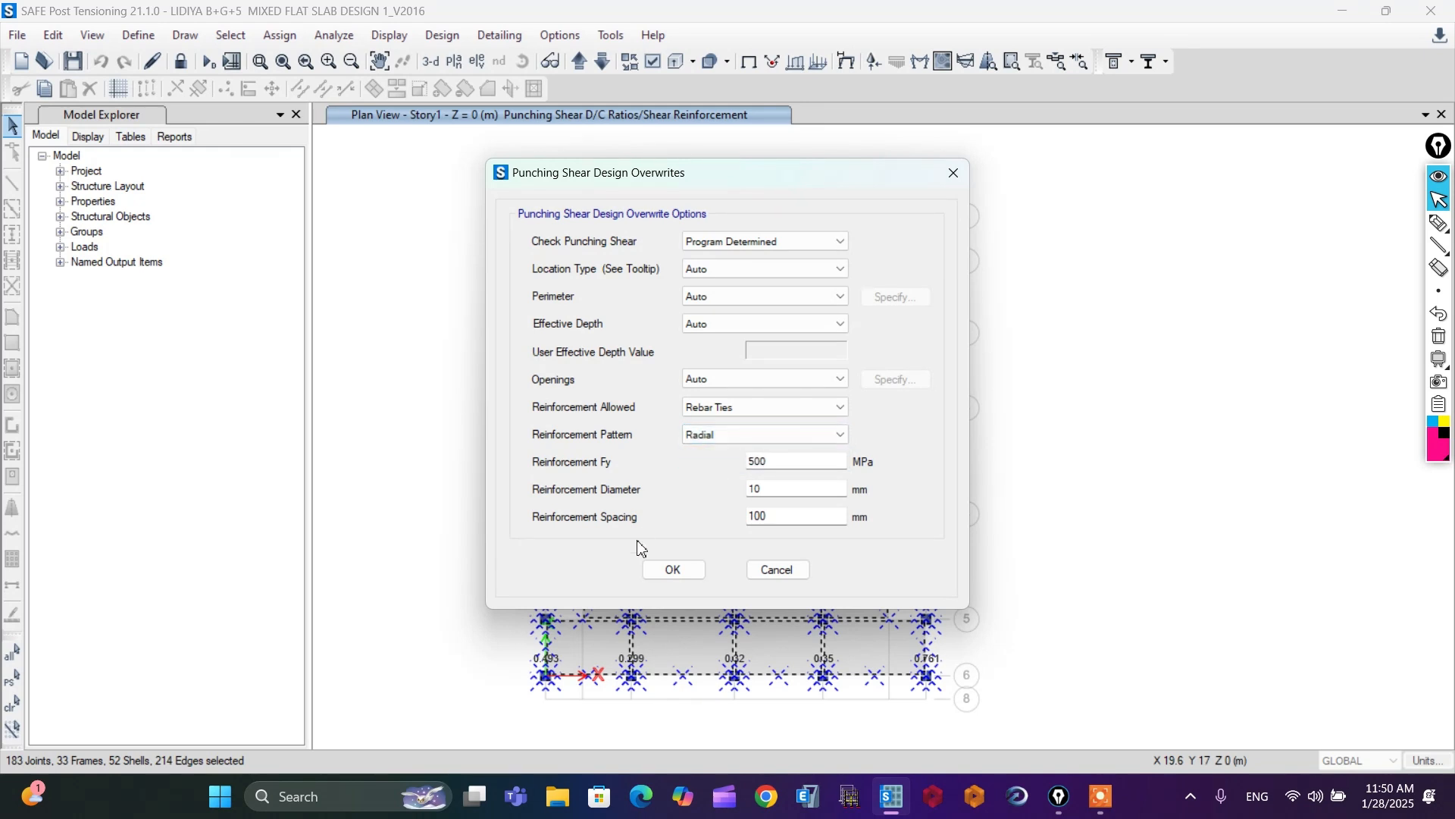
{"action": "left_click", "coordinate": [671, 570]}
{"action": "left_click", "coordinate": [800, 464]}
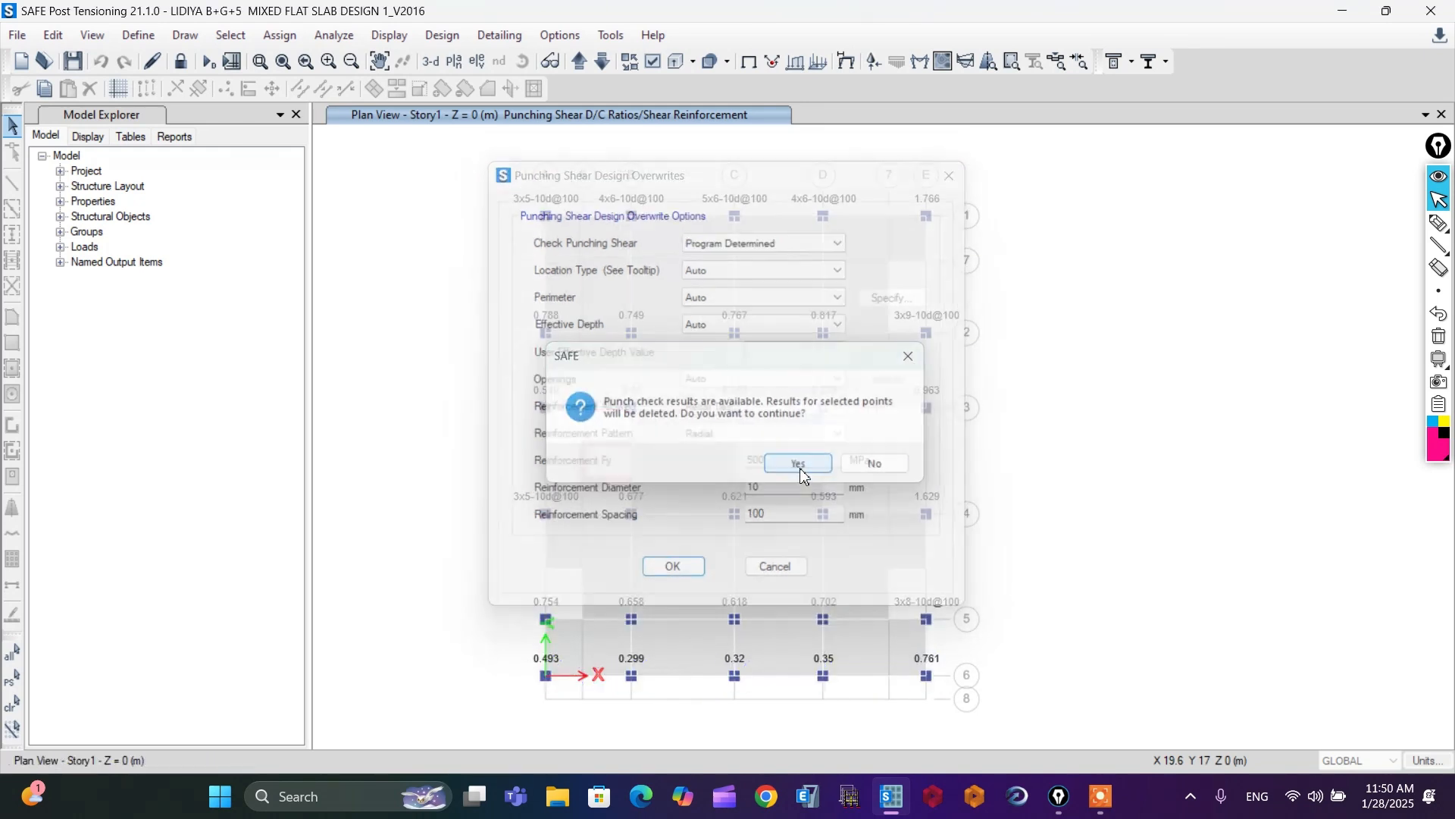
{"action": "left_click", "coordinate": [334, 35]}
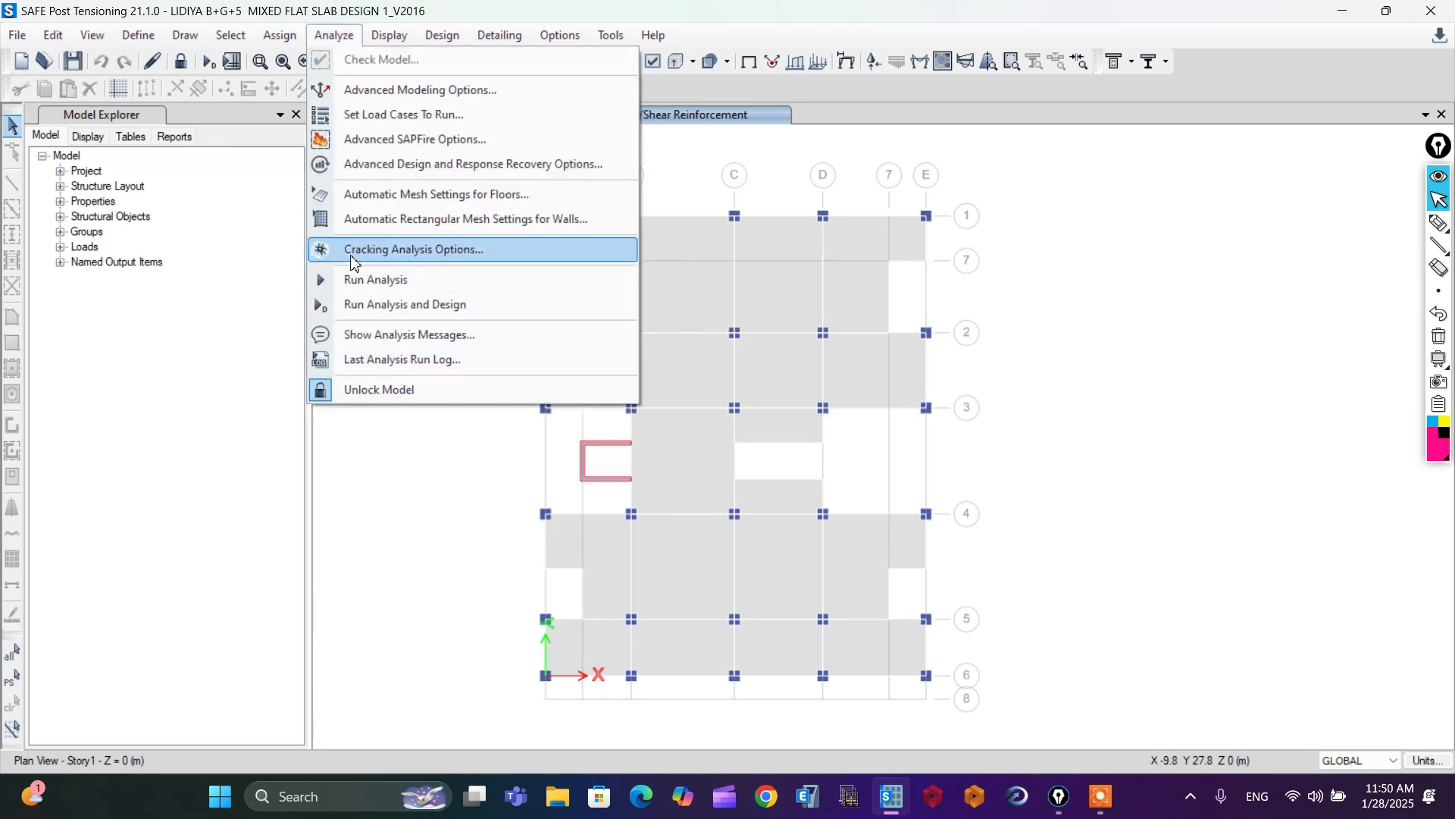
{"action": "left_click", "coordinate": [357, 305]}
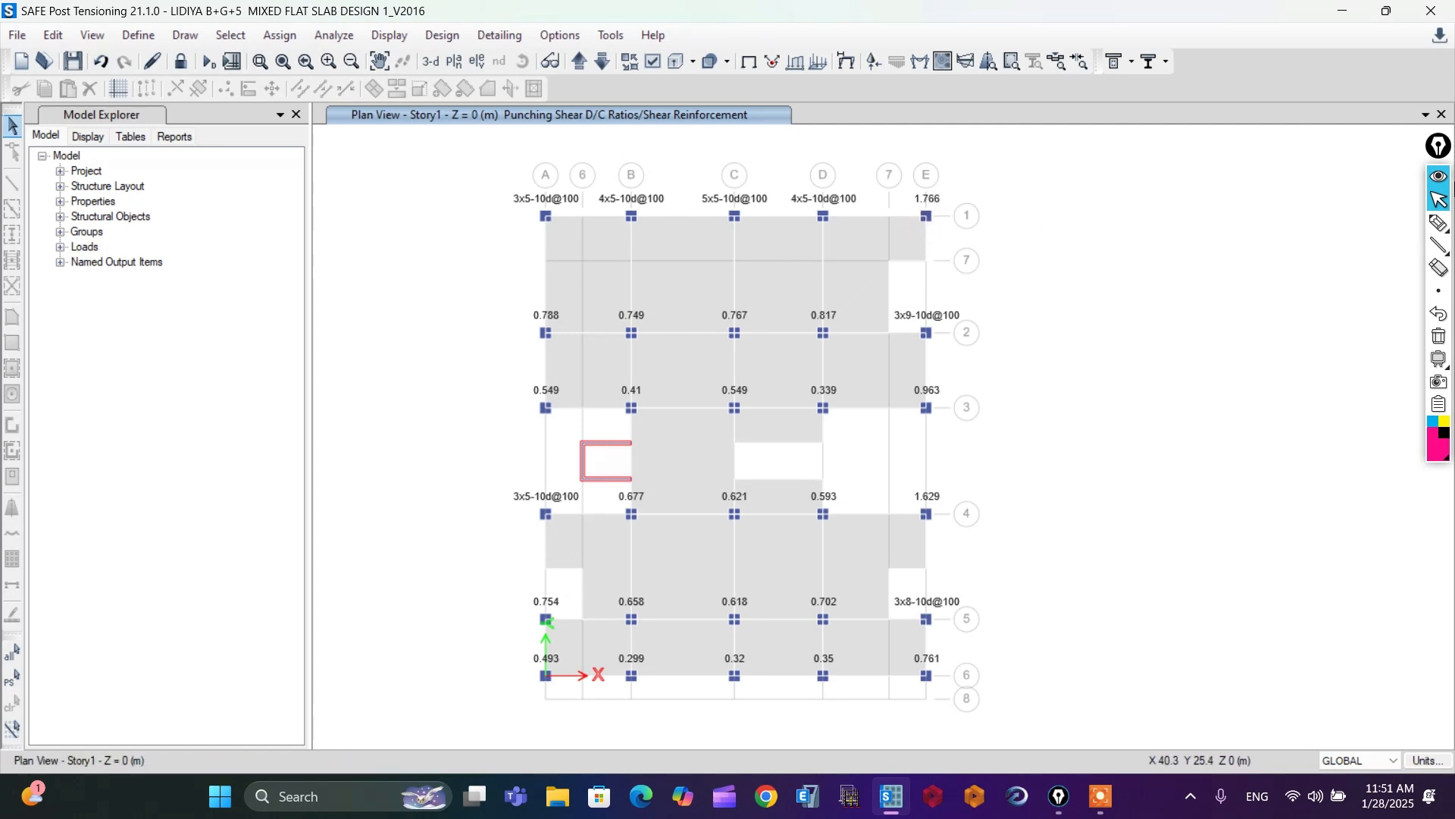
- Circle the punching ratios 1.766 at E-1 and 1.629 at E-4, and link the two circles with lines meeting beside the plan
{"action": "mouse_move", "coordinate": [1437, 222]}
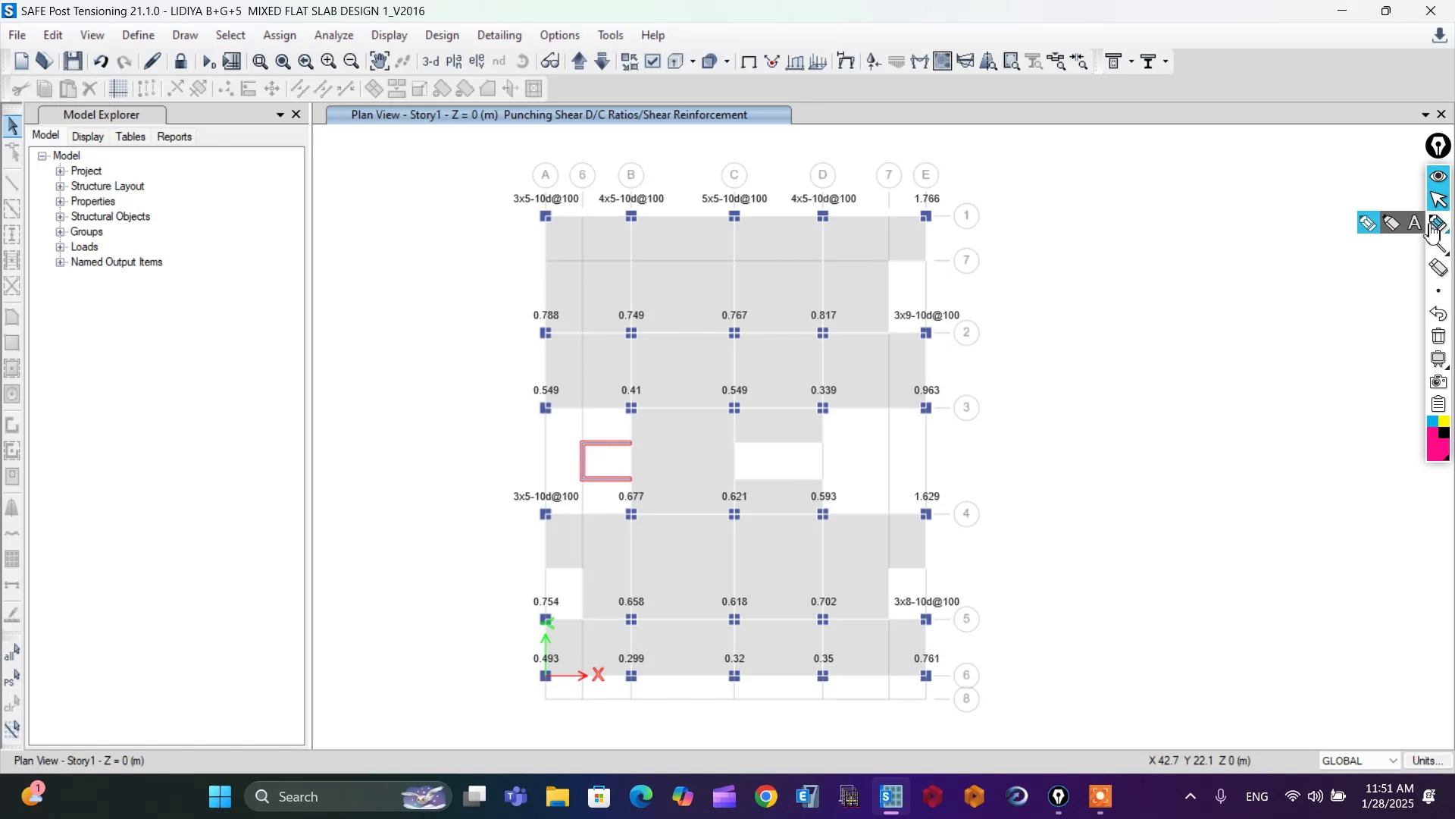
{"action": "left_click", "coordinate": [1439, 222]}
{"action": "mouse_move", "coordinate": [970, 169]}
{"action": "left_mouse_down"}
{"action": "mouse_move", "coordinate": [904, 141]}
{"action": "mouse_move", "coordinate": [921, 165]}
{"action": "left_mouse_up"}
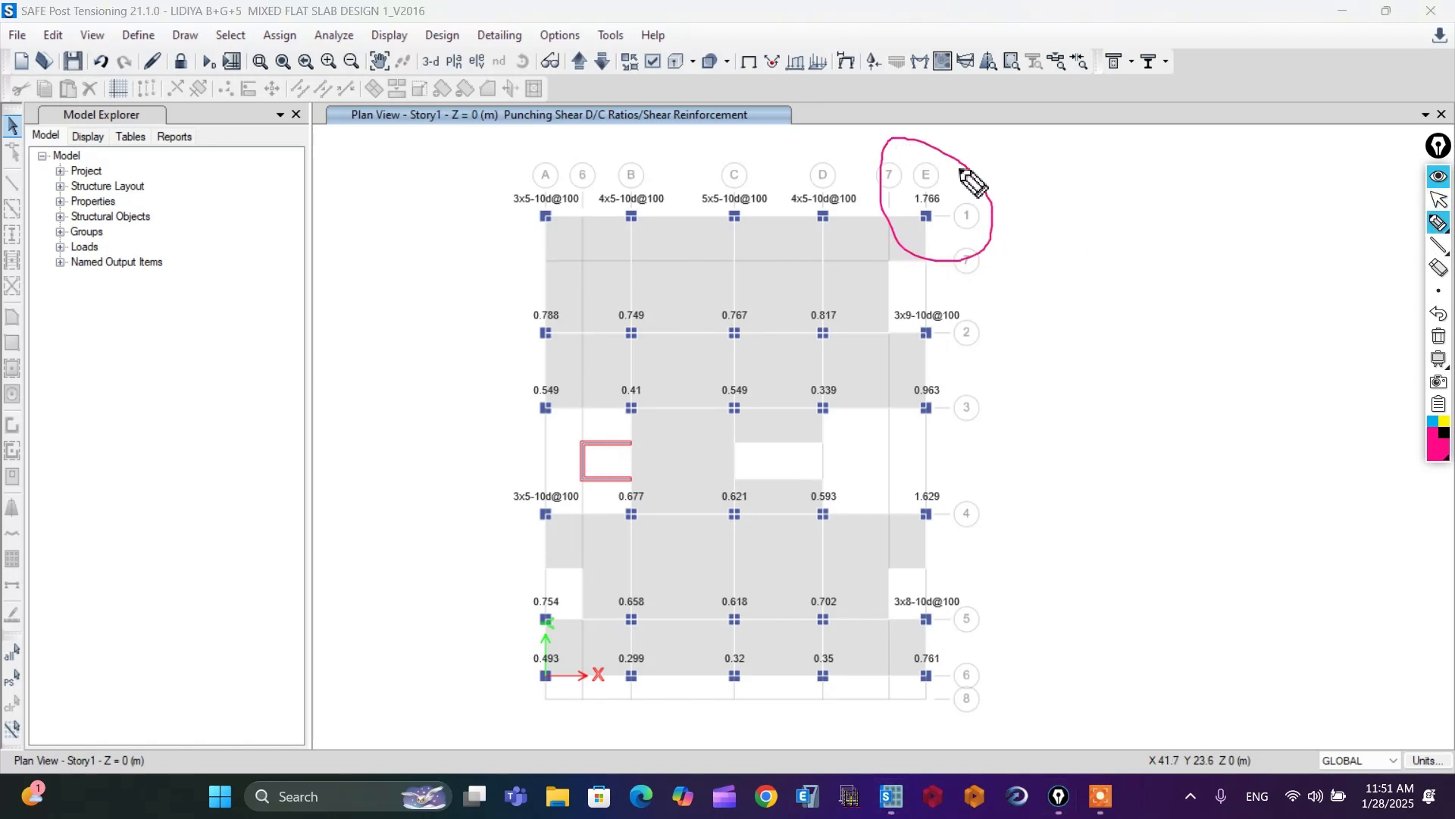
{"action": "mouse_move", "coordinate": [884, 443]}
{"action": "left_mouse_down"}
{"action": "mouse_move", "coordinate": [944, 459]}
{"action": "mouse_move", "coordinate": [884, 443]}
{"action": "left_mouse_up"}
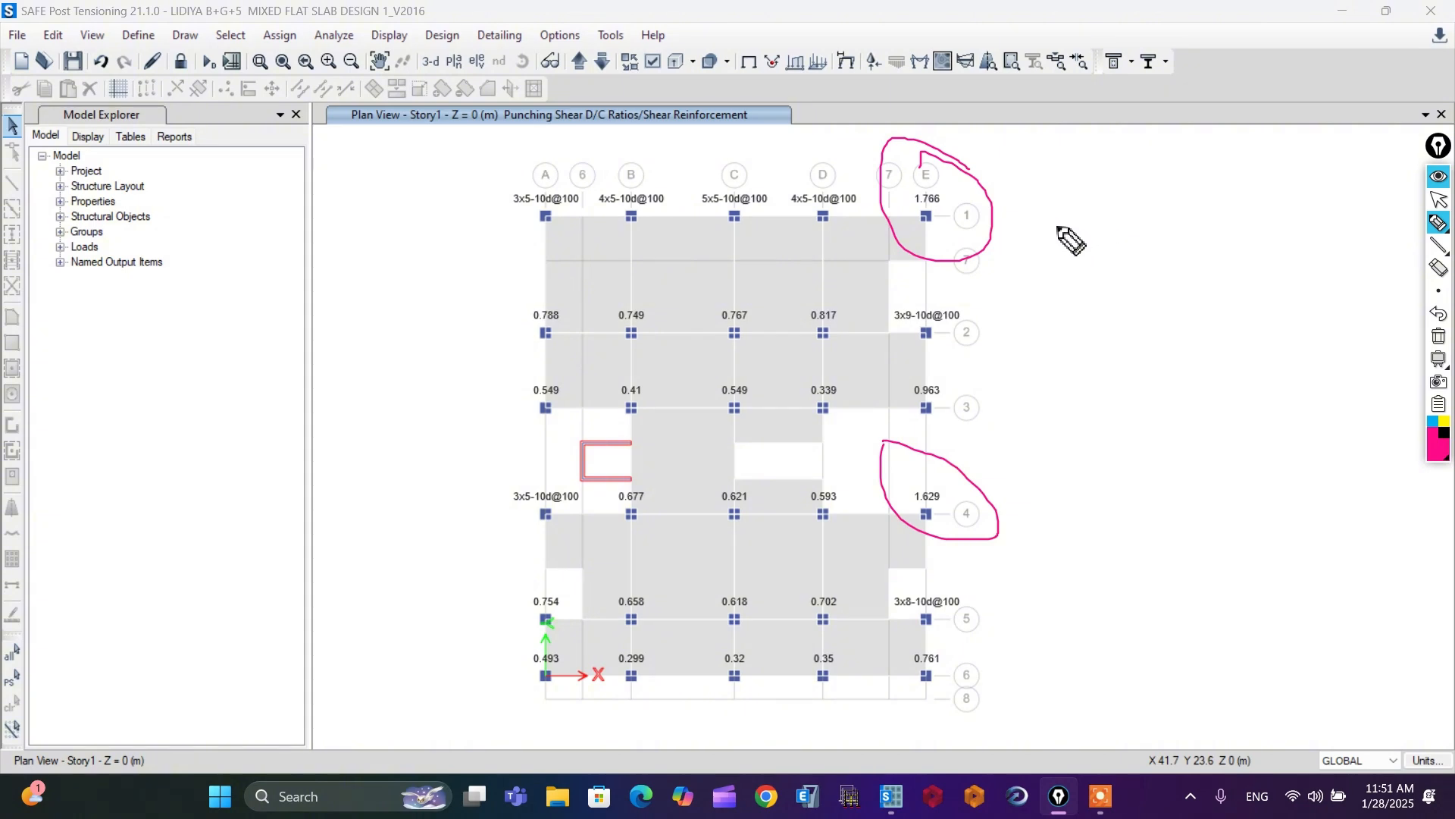
{"action": "left_click", "coordinate": [997, 223]}
{"action": "mouse_move", "coordinate": [999, 224]}
{"action": "left_mouse_down"}
{"action": "mouse_move", "coordinate": [1013, 471]}
{"action": "mouse_move", "coordinate": [986, 504]}
{"action": "left_mouse_up"}
{"action": "left_click_drag", "start_coordinate": [984, 216], "coordinate": [987, 221]}
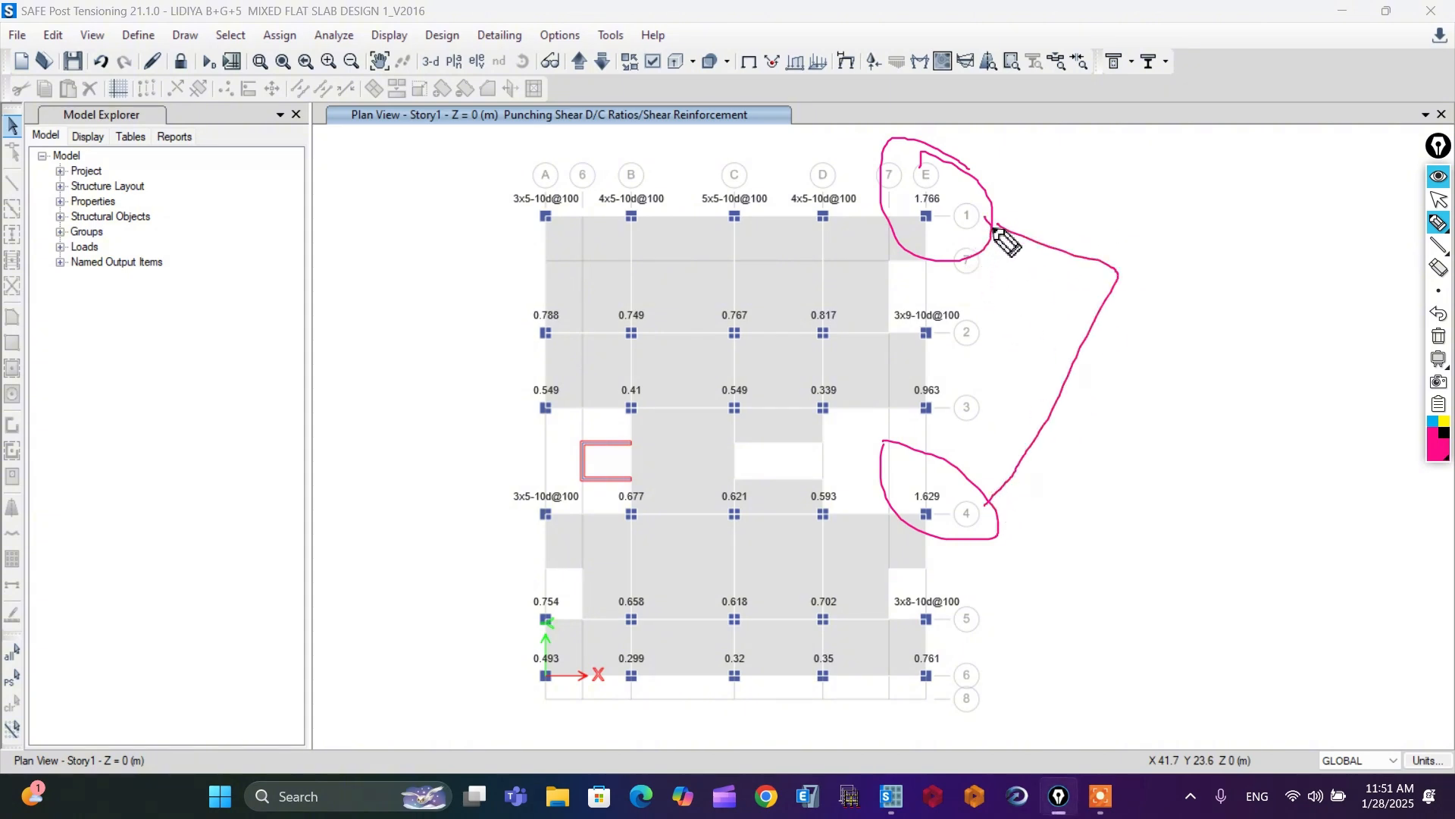
- Write an underlined "Panel" note where the two linking lines meet, and clear all annotations
{"action": "mouse_move", "coordinate": [1141, 250]}
{"action": "left_mouse_down"}
{"action": "mouse_move", "coordinate": [1149, 285]}
{"action": "mouse_move", "coordinate": [1148, 265]}
{"action": "mouse_move", "coordinate": [1225, 257]}
{"action": "mouse_move", "coordinate": [1261, 270]}
{"action": "mouse_move", "coordinate": [1258, 290]}
{"action": "mouse_move", "coordinate": [1282, 302]}
{"action": "mouse_move", "coordinate": [1326, 288]}
{"action": "mouse_move", "coordinate": [1347, 307]}
{"action": "left_mouse_up"}
{"action": "left_click", "coordinate": [1260, 264]}
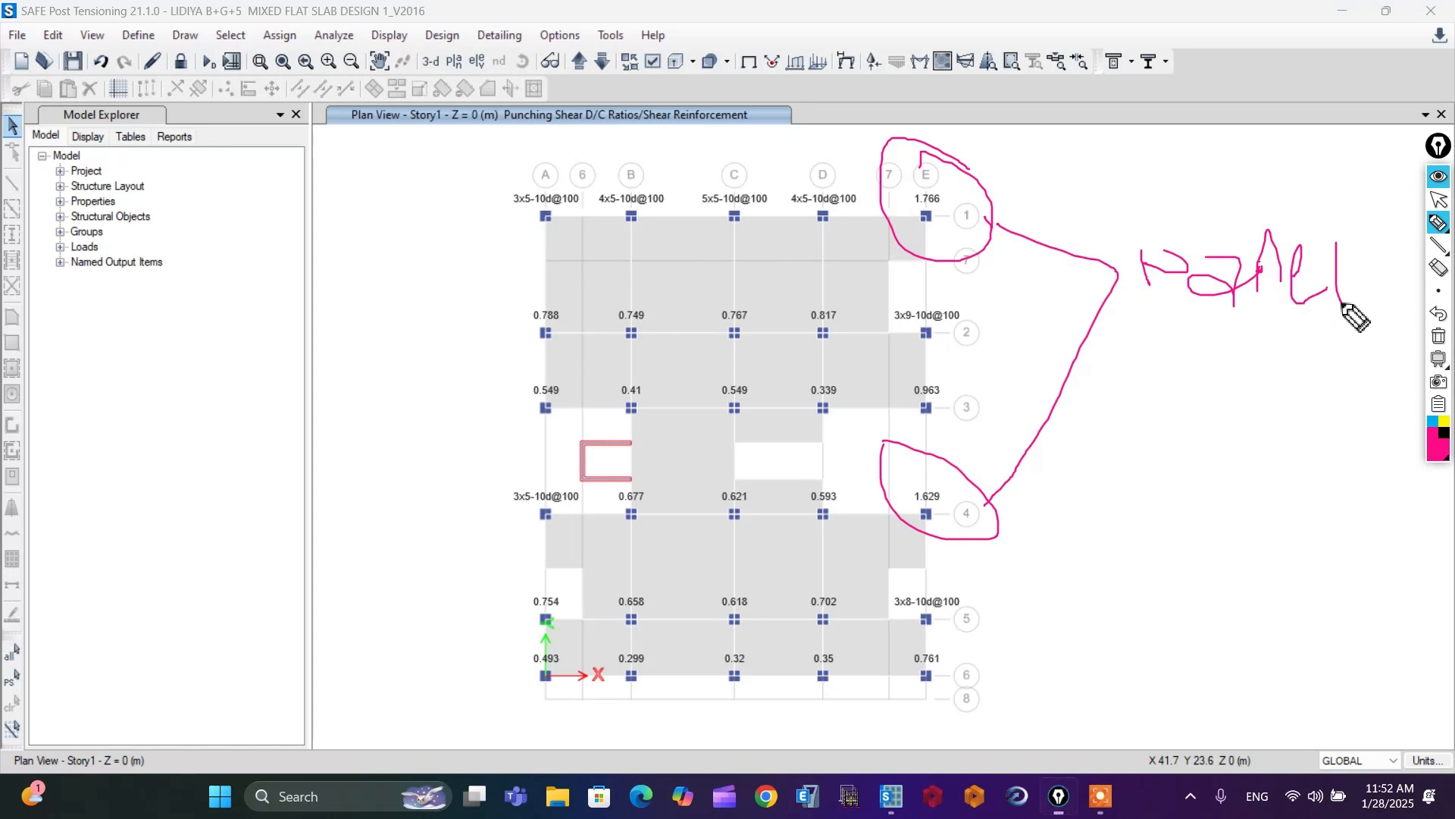
{"action": "left_click_drag", "start_coordinate": [1175, 334], "coordinate": [1425, 317]}
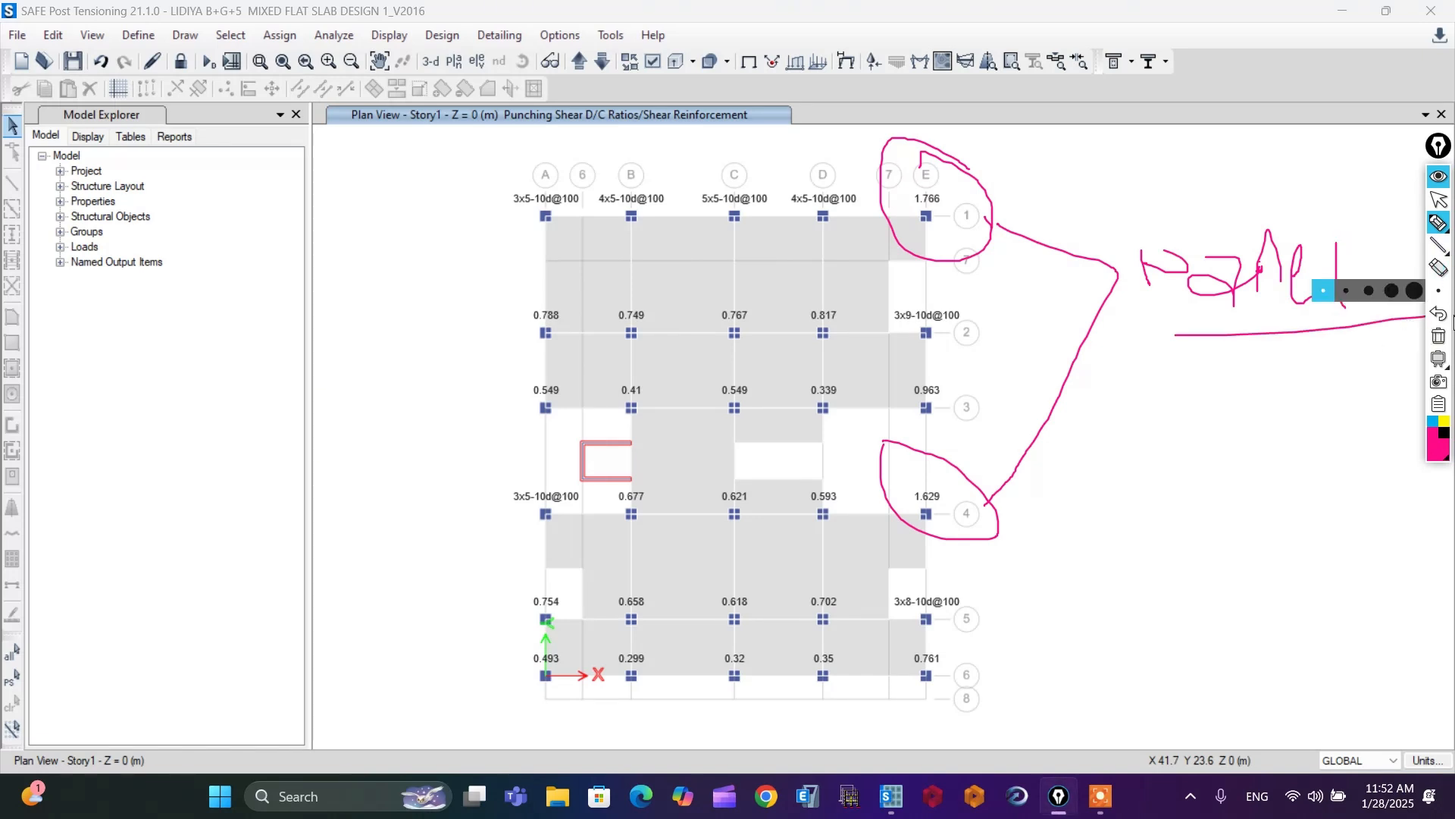
{"action": "left_click", "coordinate": [1438, 337]}
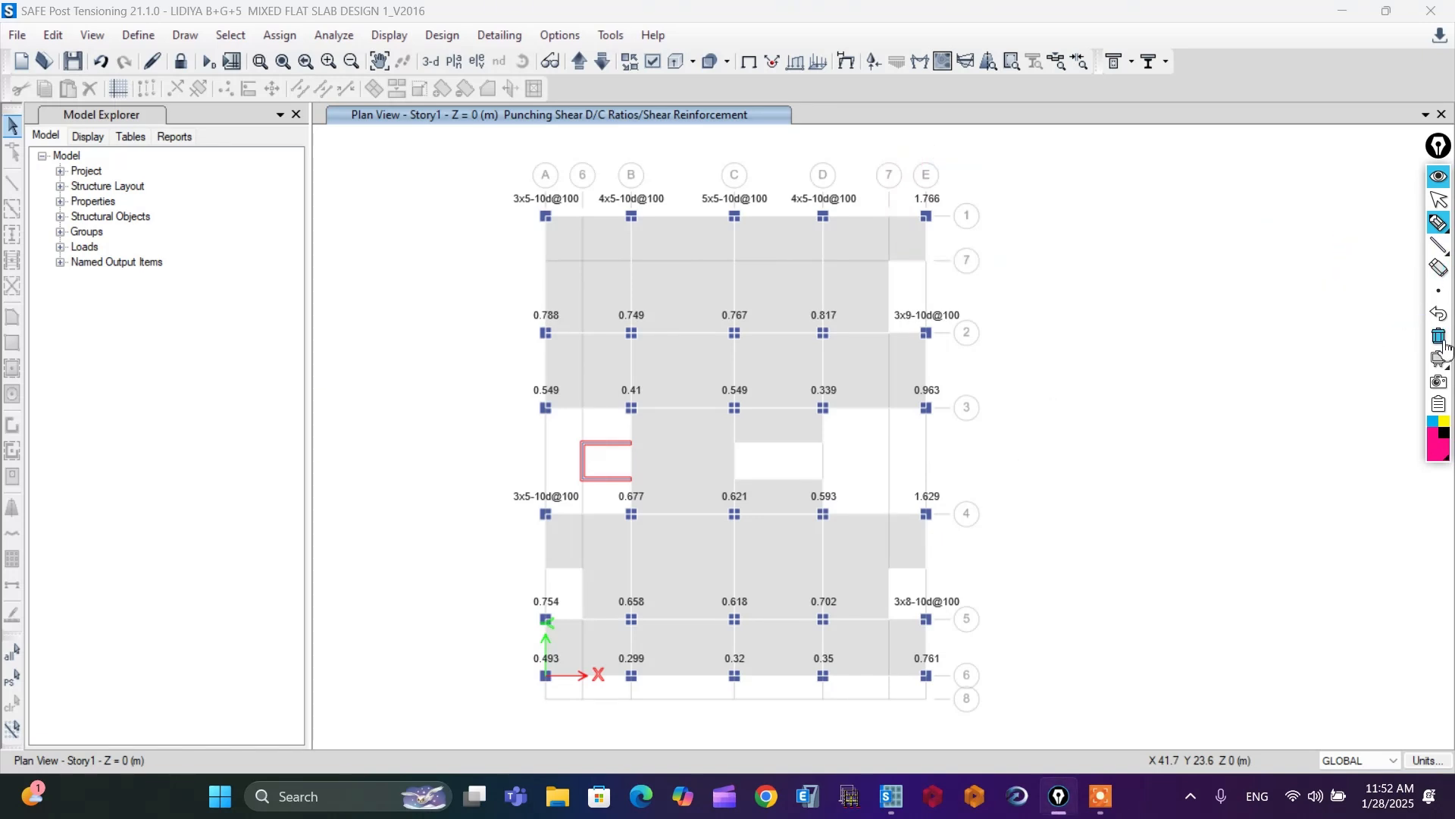
{"action": "left_click", "coordinate": [1438, 177]}
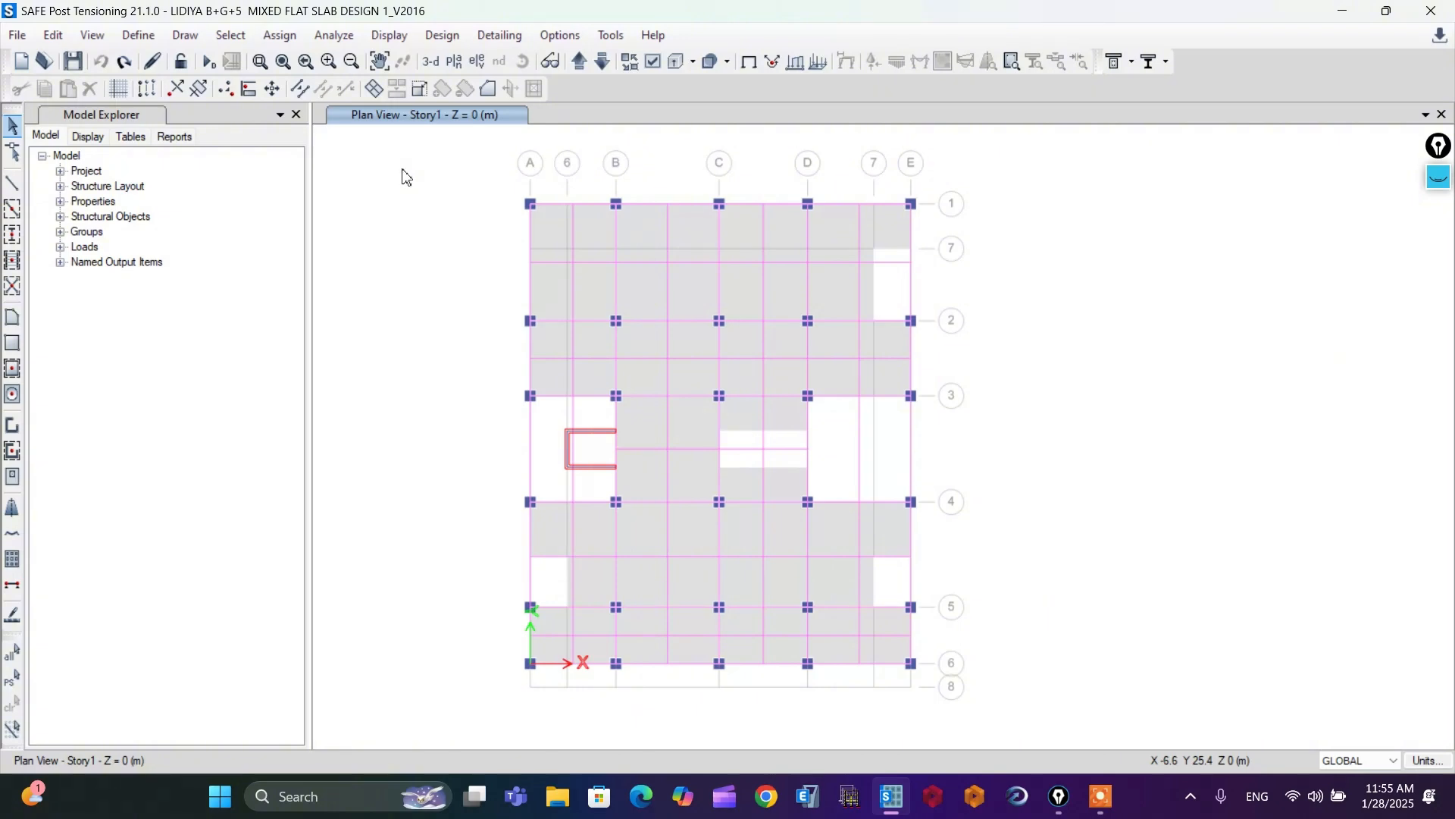
- Rename the slab section SLAB1 as "drop 350" in its section properties
{"action": "left_click", "coordinate": [141, 39]}
{"action": "mouse_move", "coordinate": [169, 103]}
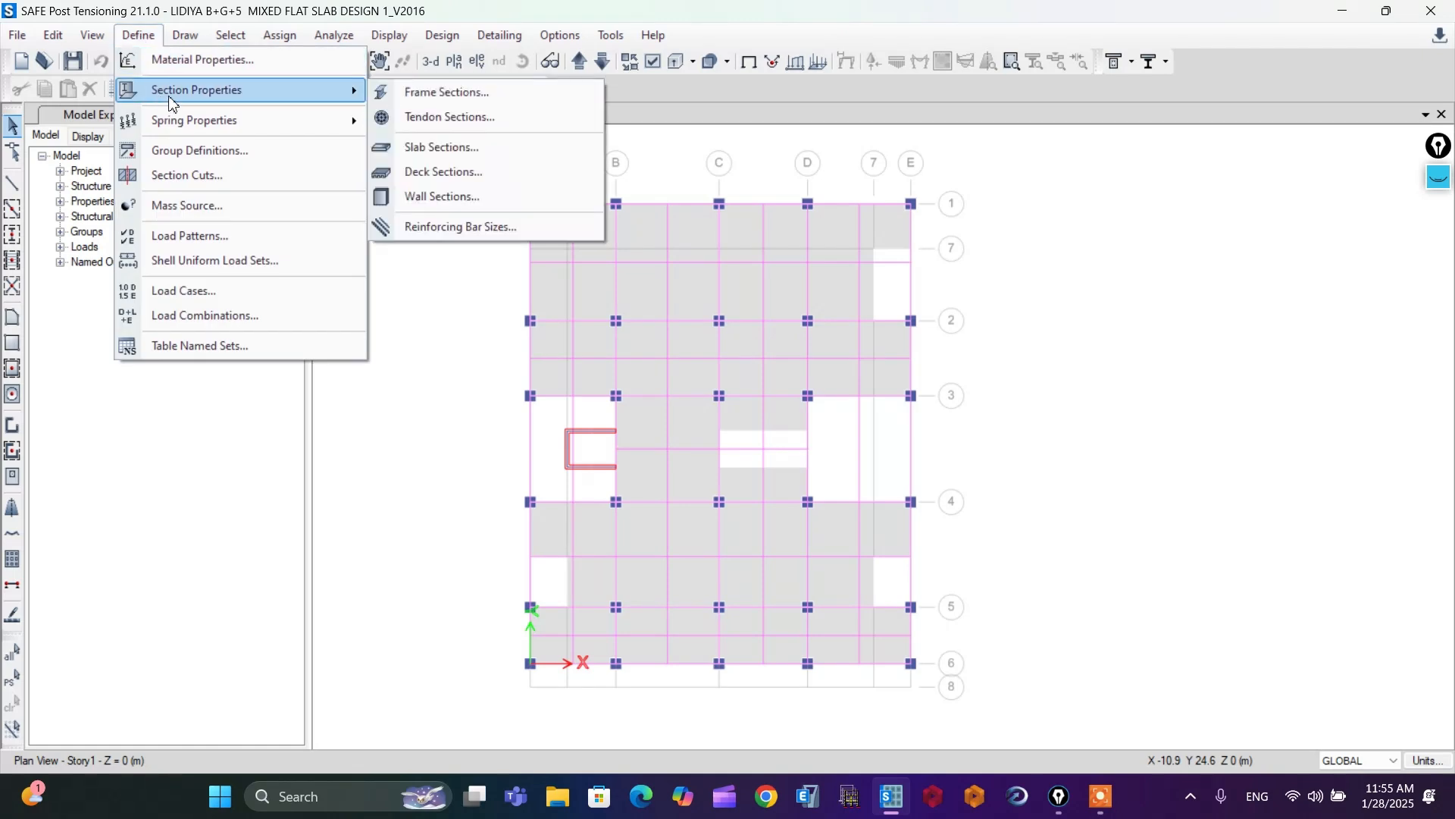
{"action": "left_click", "coordinate": [444, 147]}
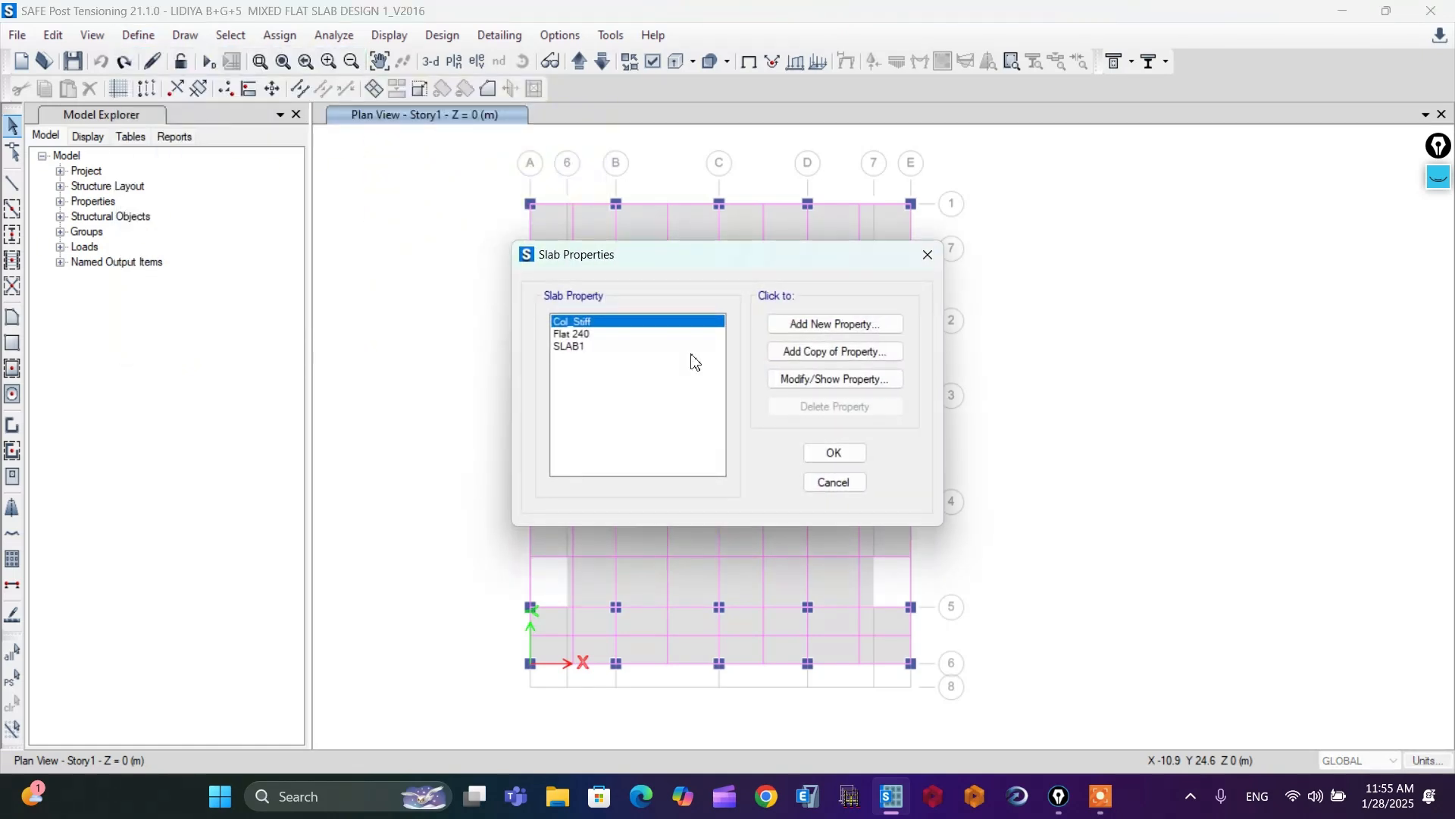
{"action": "left_click_drag", "start_coordinate": [680, 262], "coordinate": [456, 212]}
{"action": "left_click", "coordinate": [348, 285]}
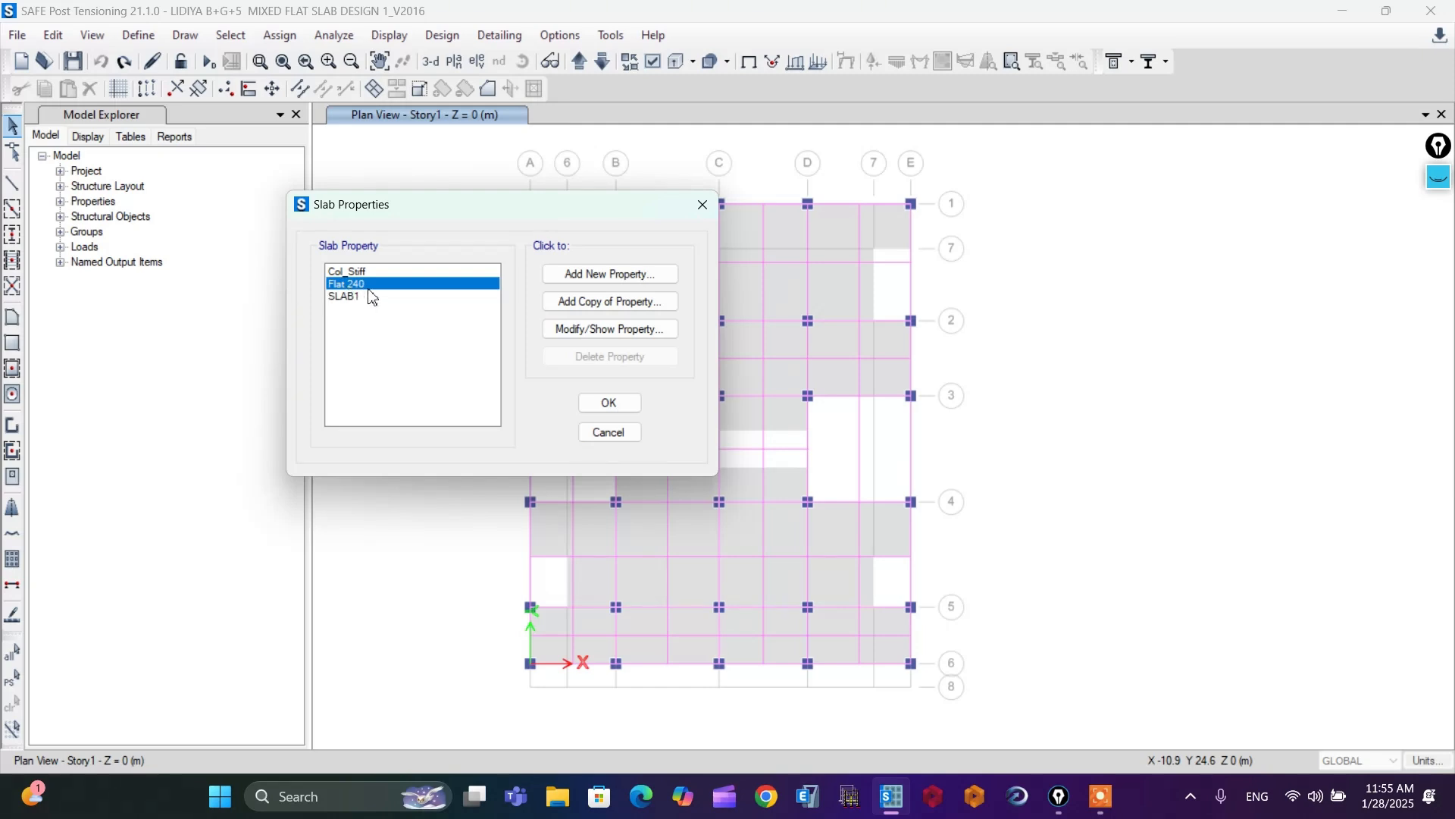
{"action": "left_click", "coordinate": [356, 297]}
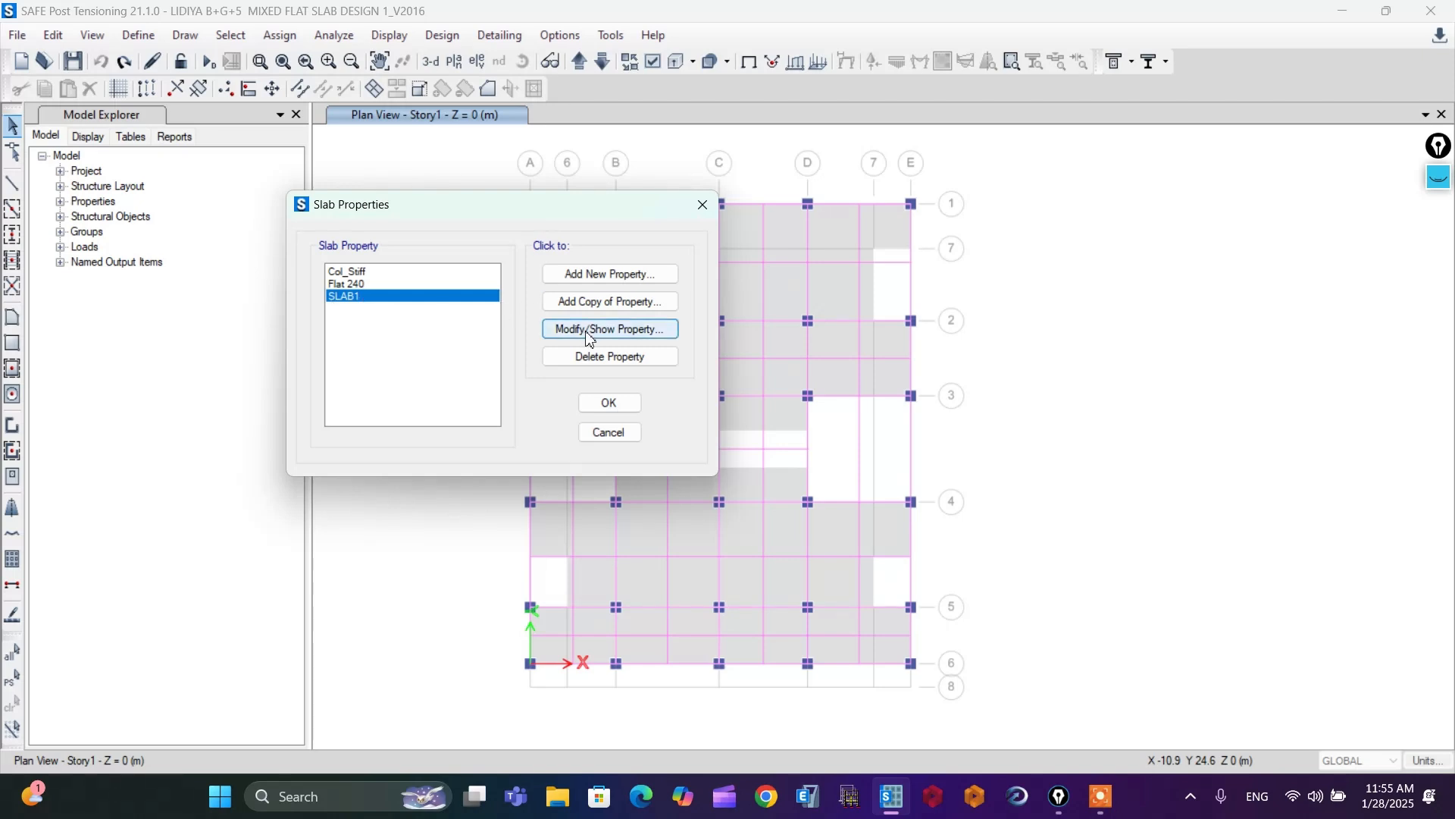
{"action": "left_click", "coordinate": [610, 328]}
{"action": "left_click_drag", "start_coordinate": [757, 188], "coordinate": [714, 187]}
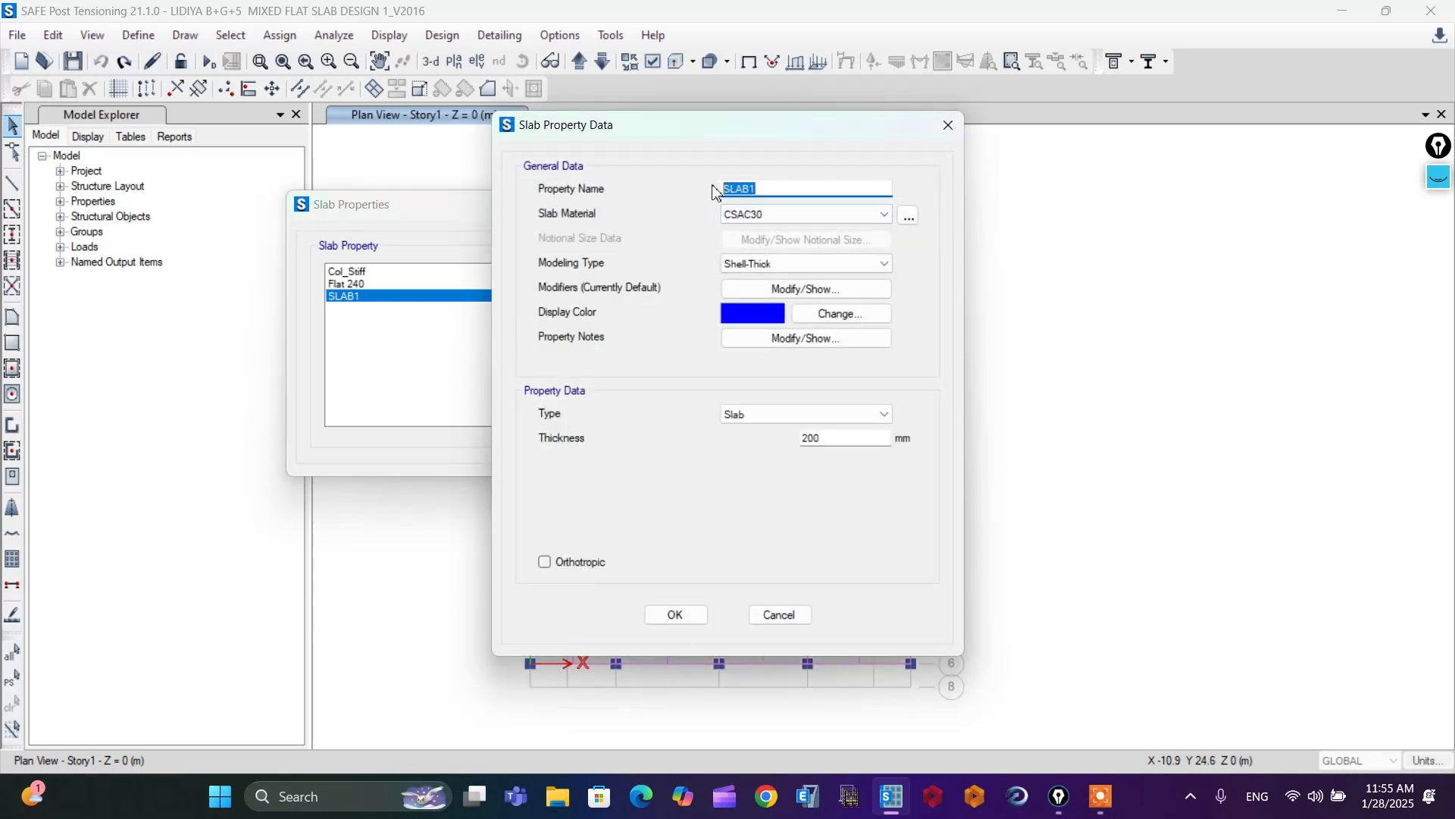
{"action": "type", "text": "drop 350"}
- Set the drop 350 section's thickness to 350 mm with Shell-Thick modeling, and accept the slab properties
{"action": "left_click_drag", "start_coordinate": [840, 438], "coordinate": [786, 444]}
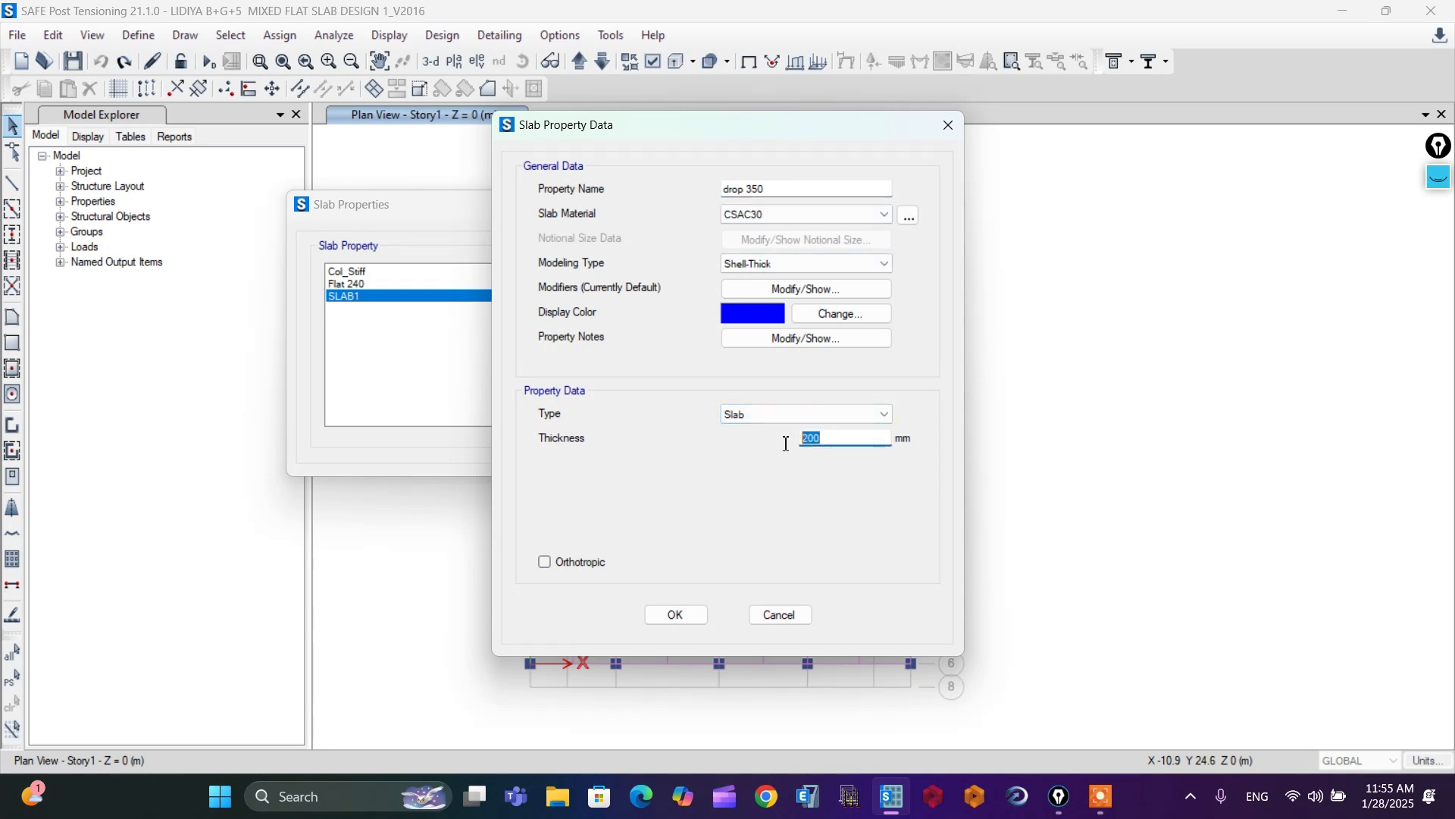
{"action": "left_click", "coordinate": [794, 269]}
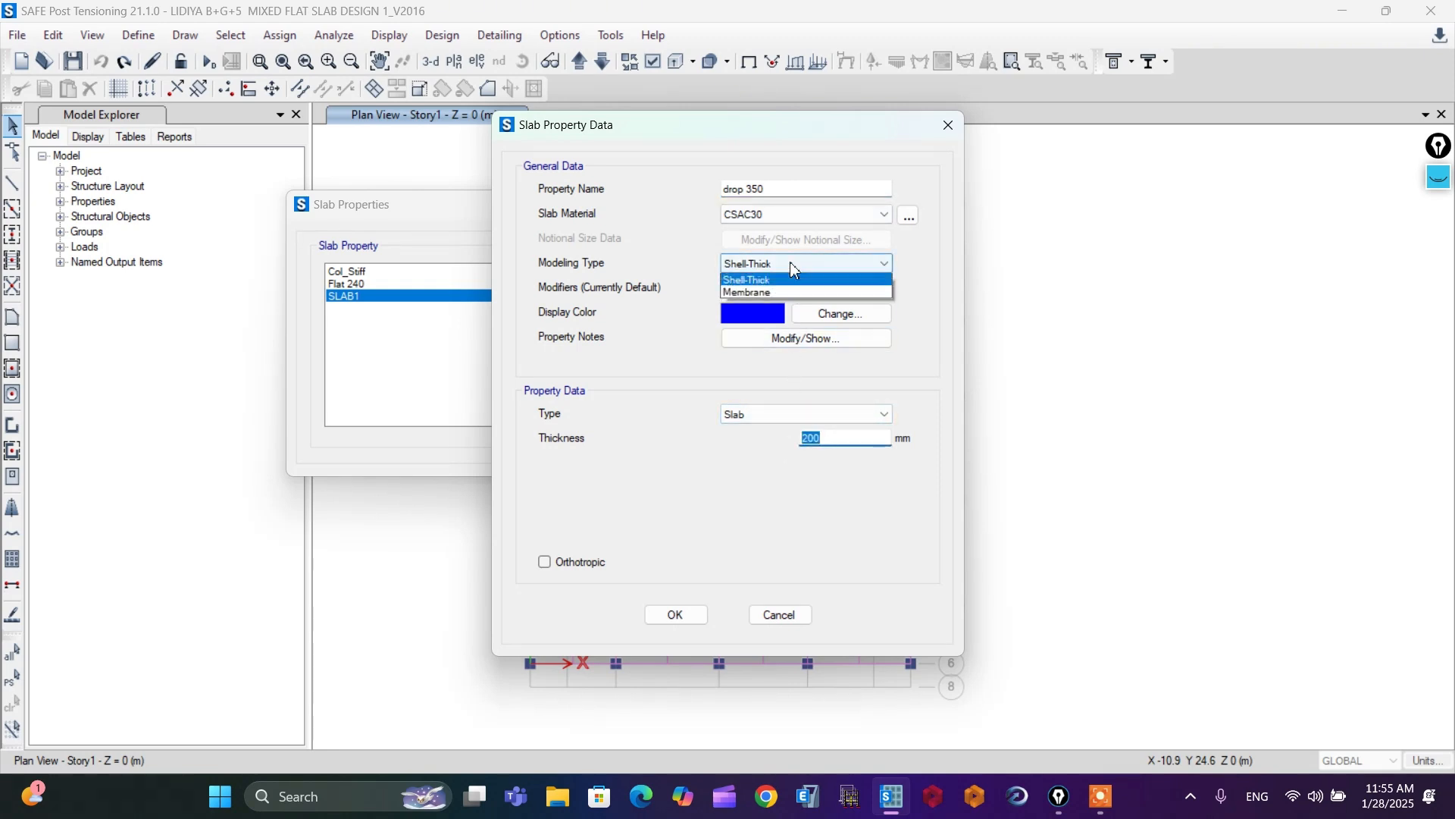
{"action": "left_click", "coordinate": [796, 293]}
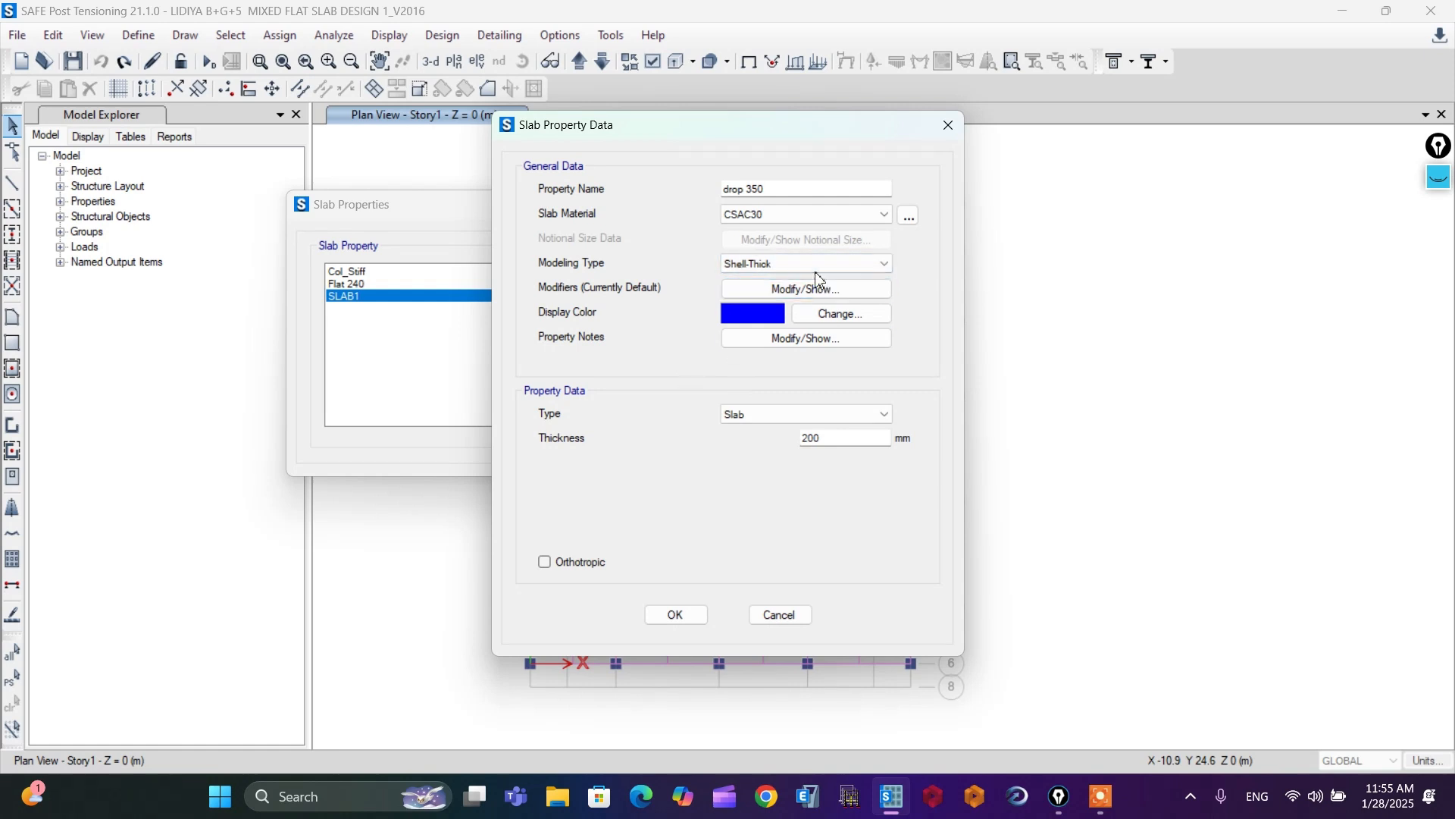
{"action": "double_click", "coordinate": [844, 444]}
{"action": "type", "text": "350"}
{"action": "left_click", "coordinate": [686, 622]}
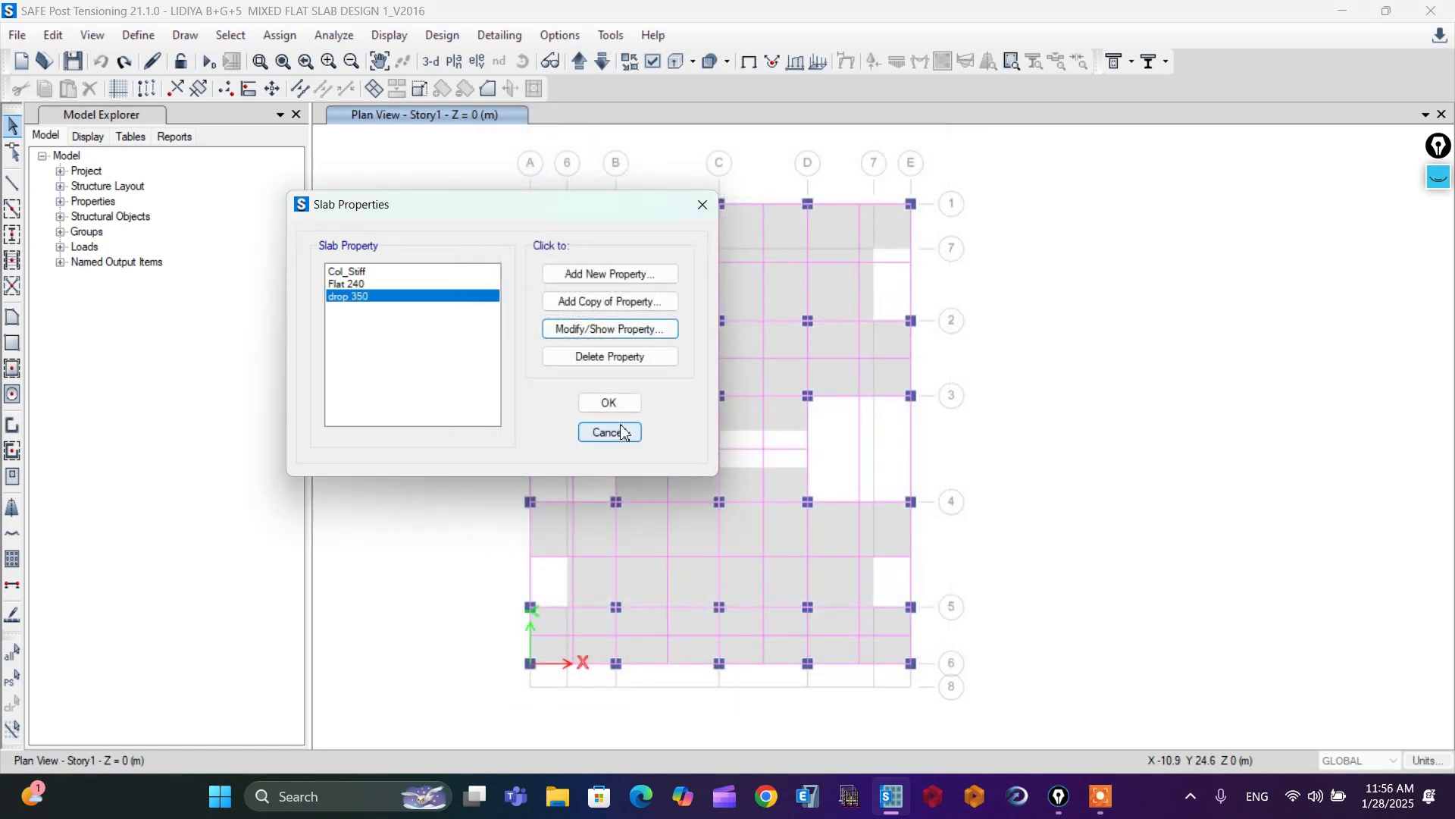
{"action": "left_click", "coordinate": [608, 401]}
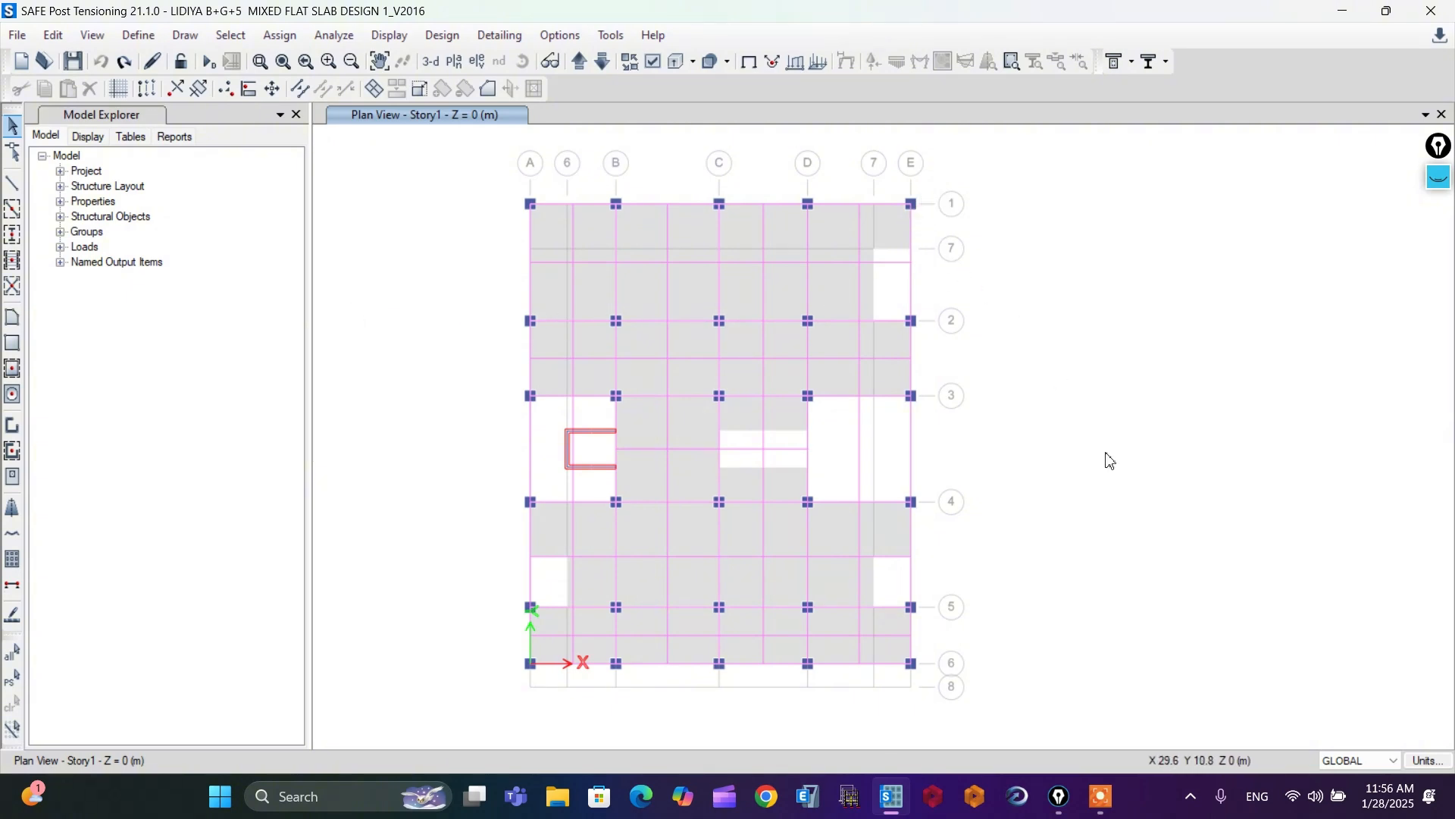
- Add rectangular drop 350 panels with -2000 mm X and Y dimensions, trimmed at slab edges, at grid points E-1 and E-4
{"action": "left_click", "coordinate": [13, 395]}
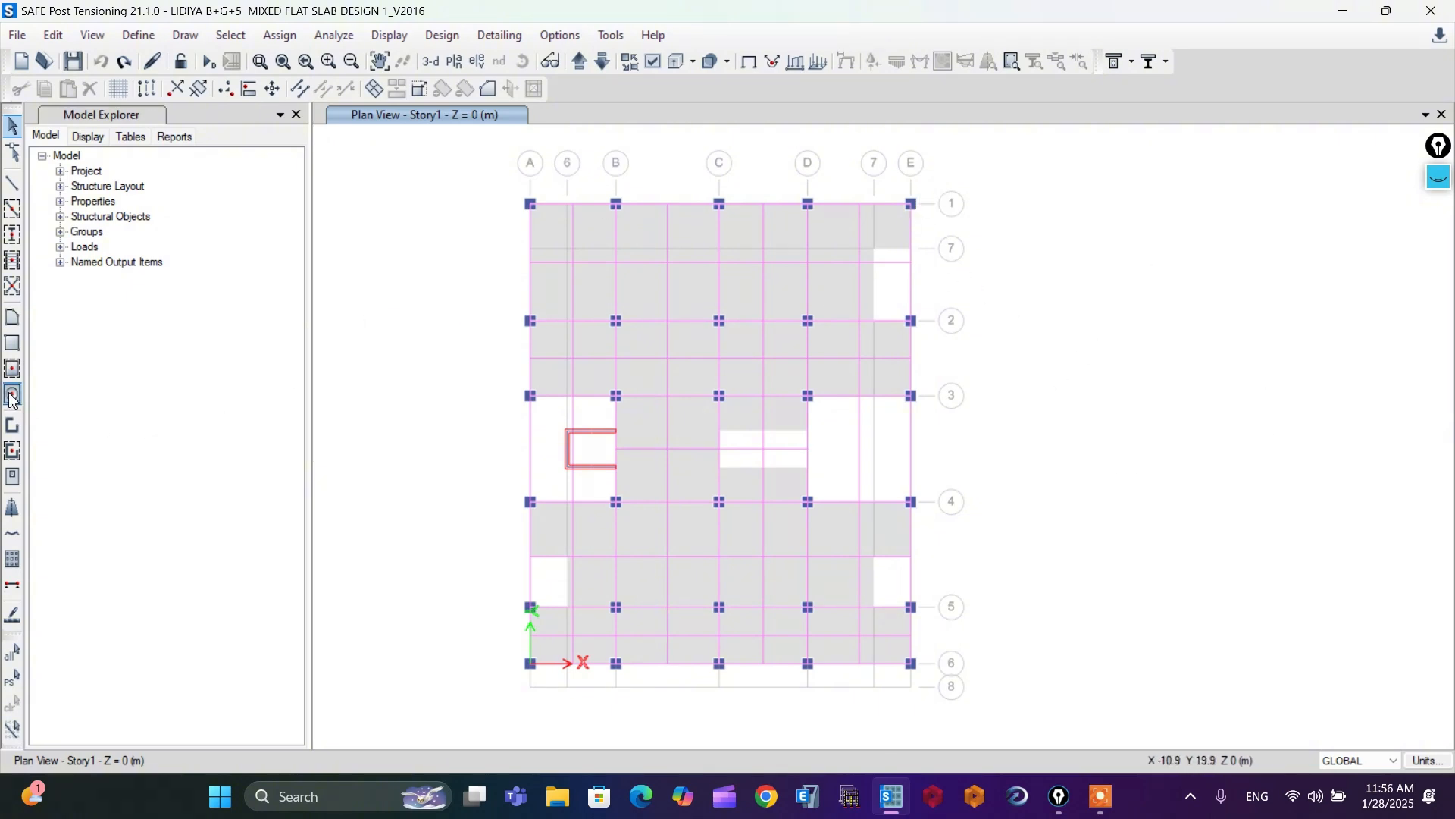
{"action": "left_click_drag", "start_coordinate": [218, 614], "coordinate": [247, 364]}
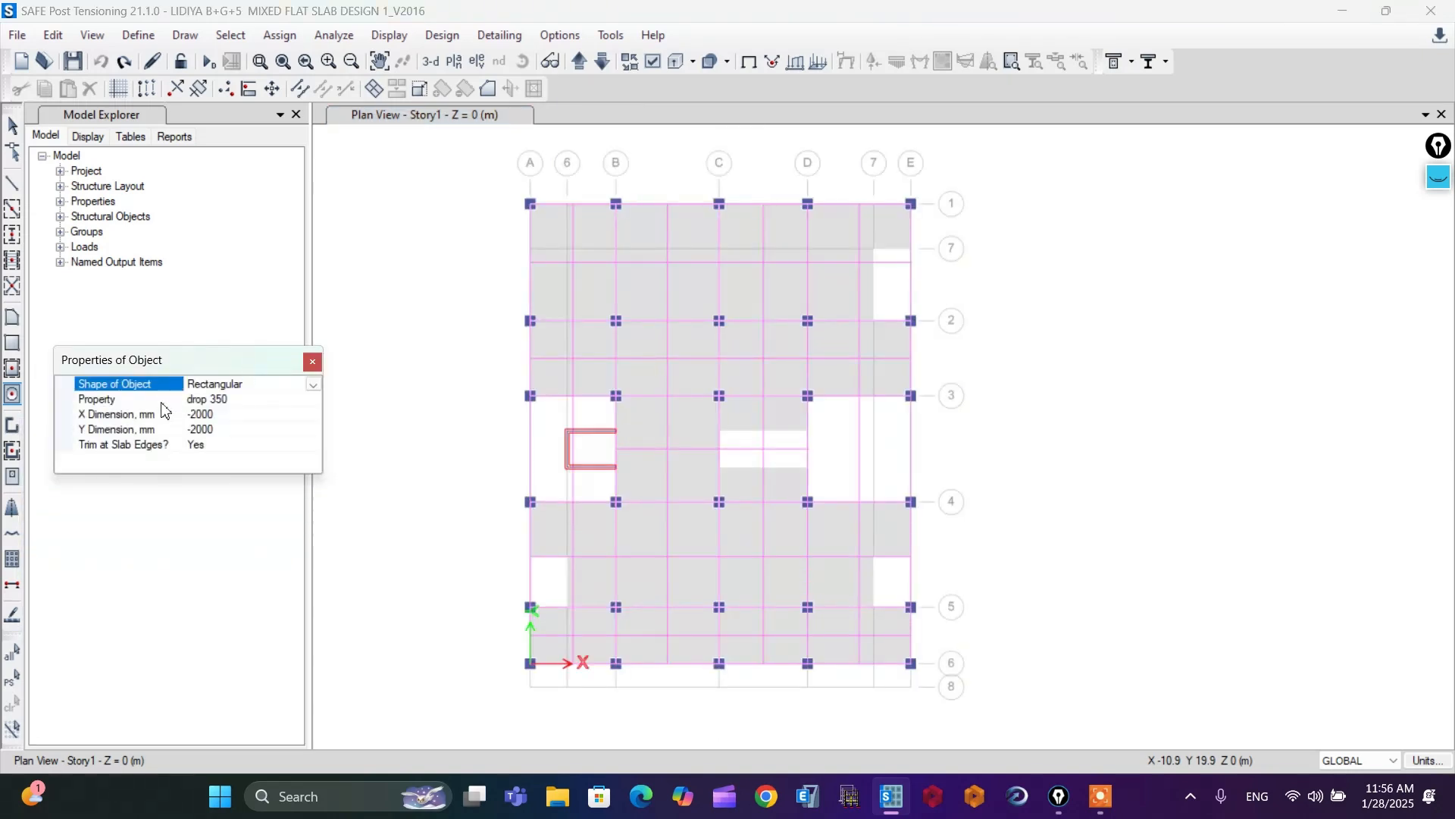
{"action": "left_click", "coordinate": [237, 399]}
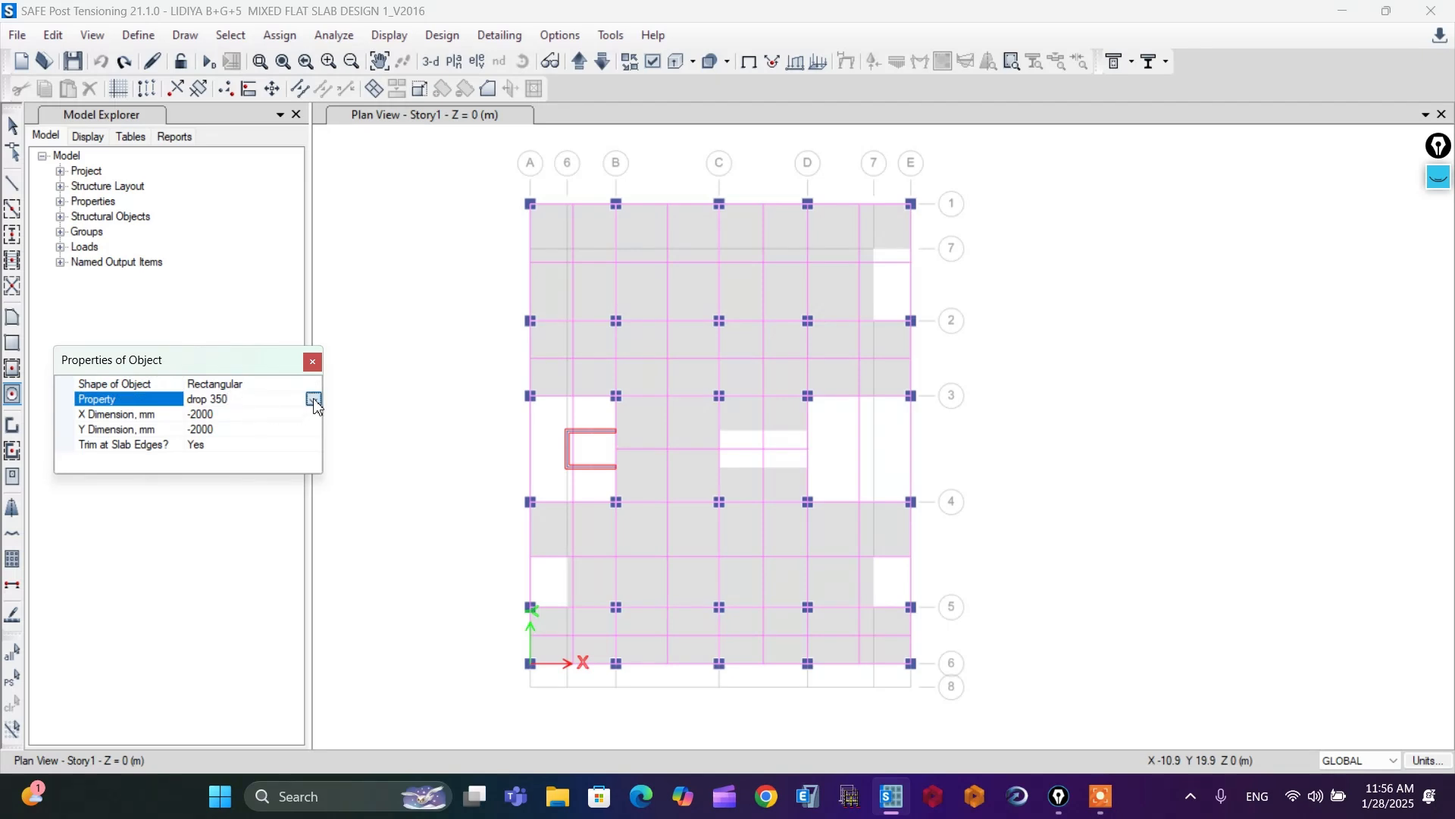
{"action": "left_click", "coordinate": [227, 399]}
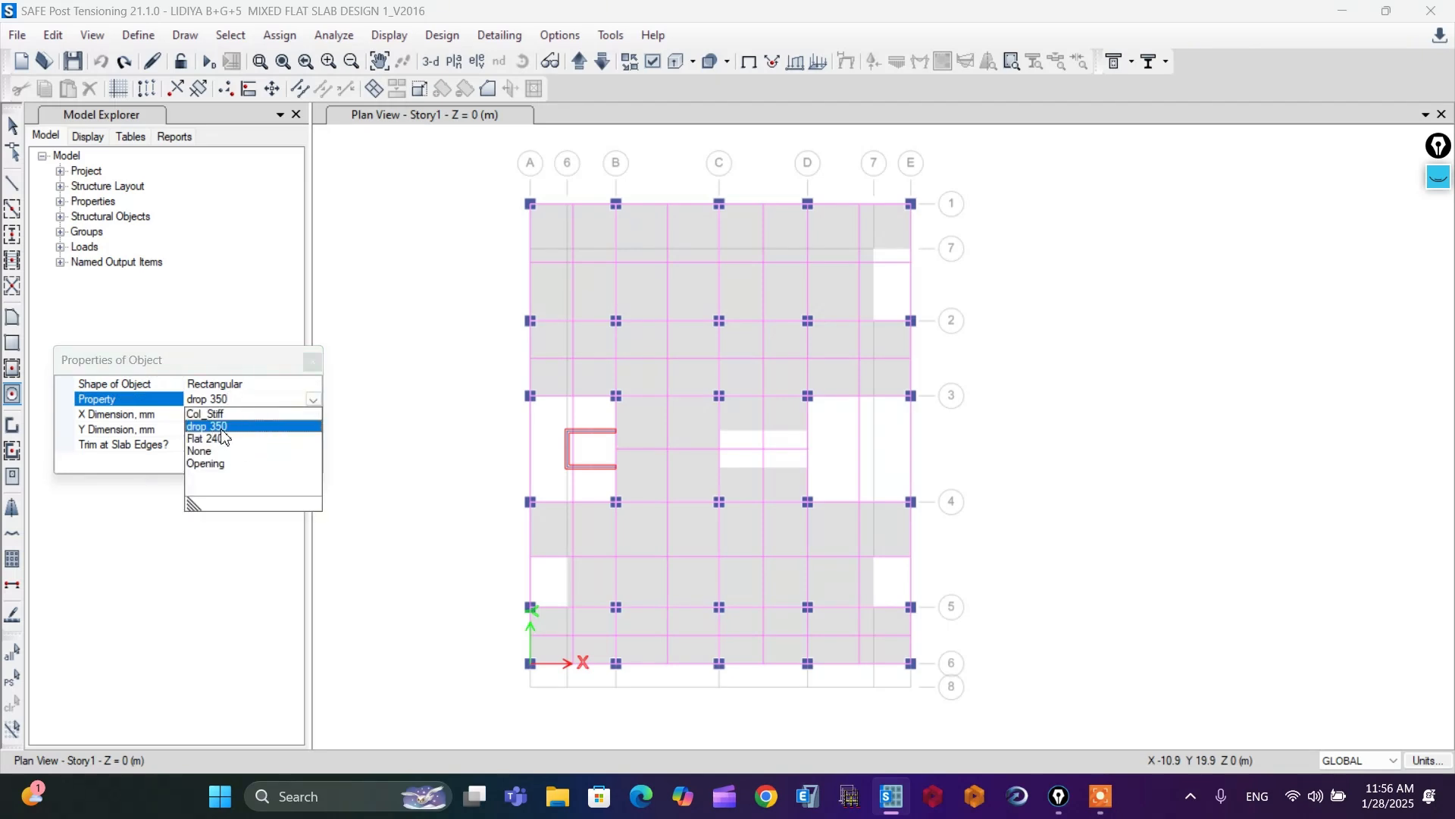
{"action": "left_click", "coordinate": [222, 427]}
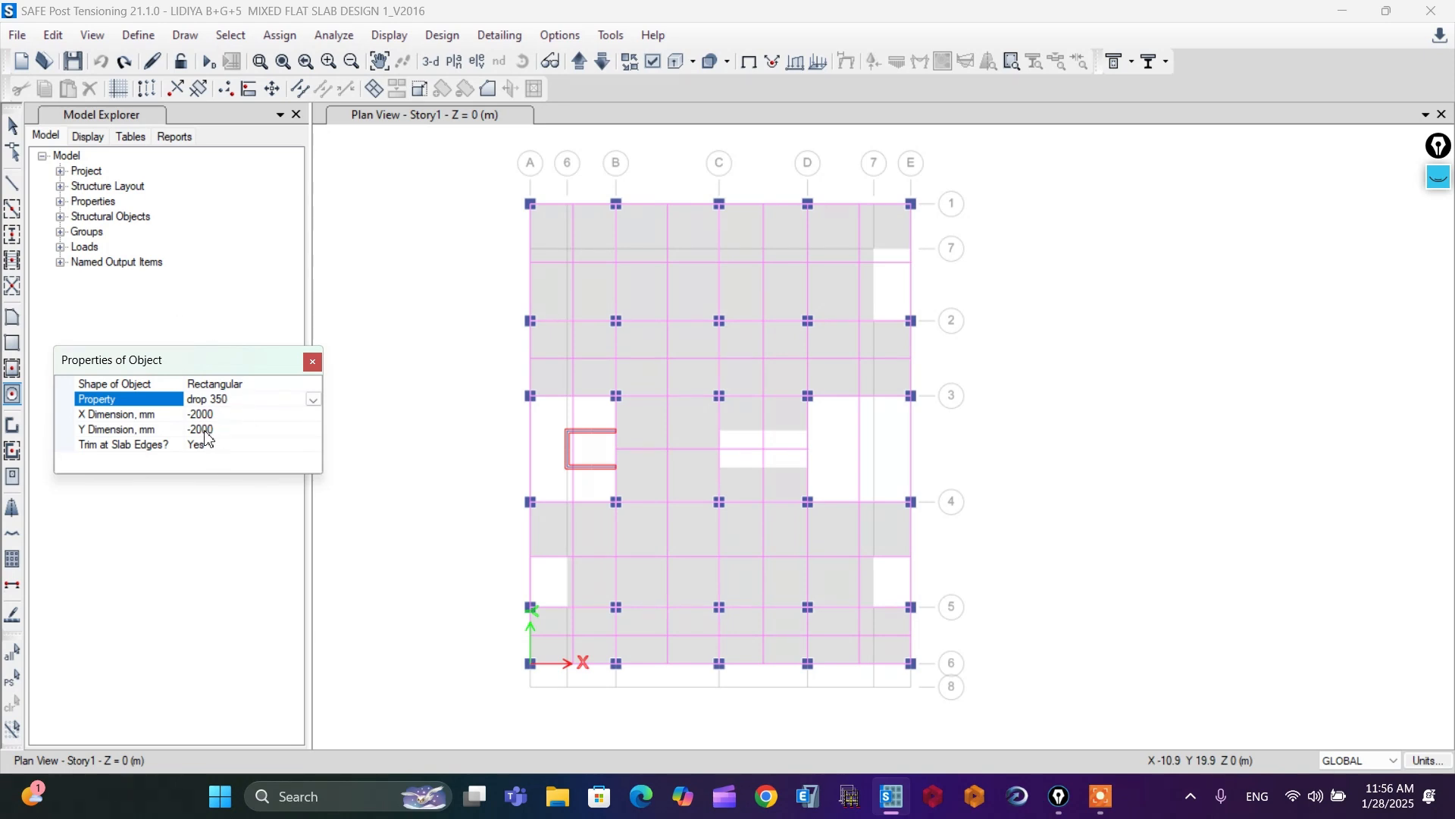
{"action": "left_click", "coordinate": [197, 415]}
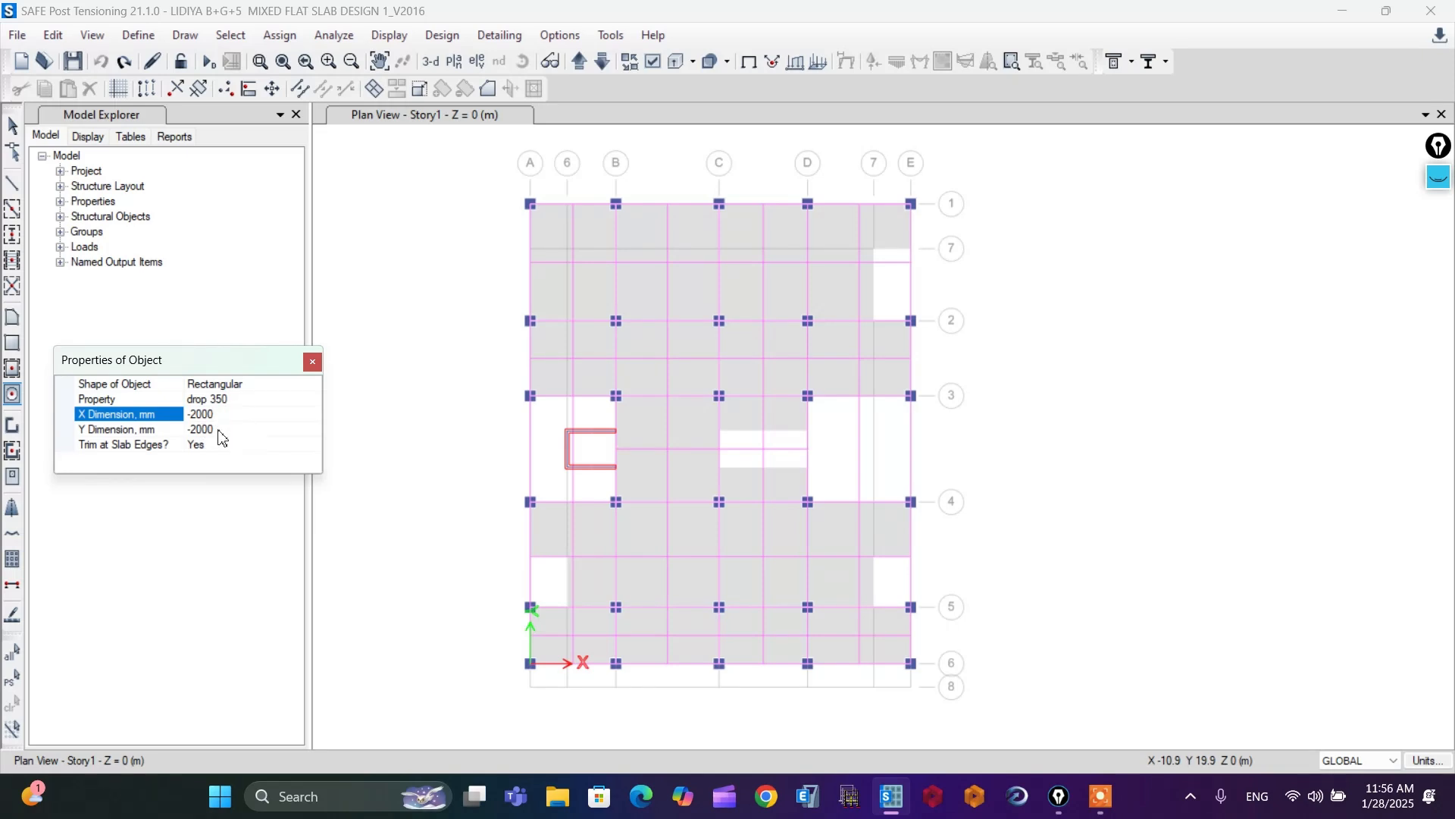
{"action": "left_click", "coordinate": [219, 430]}
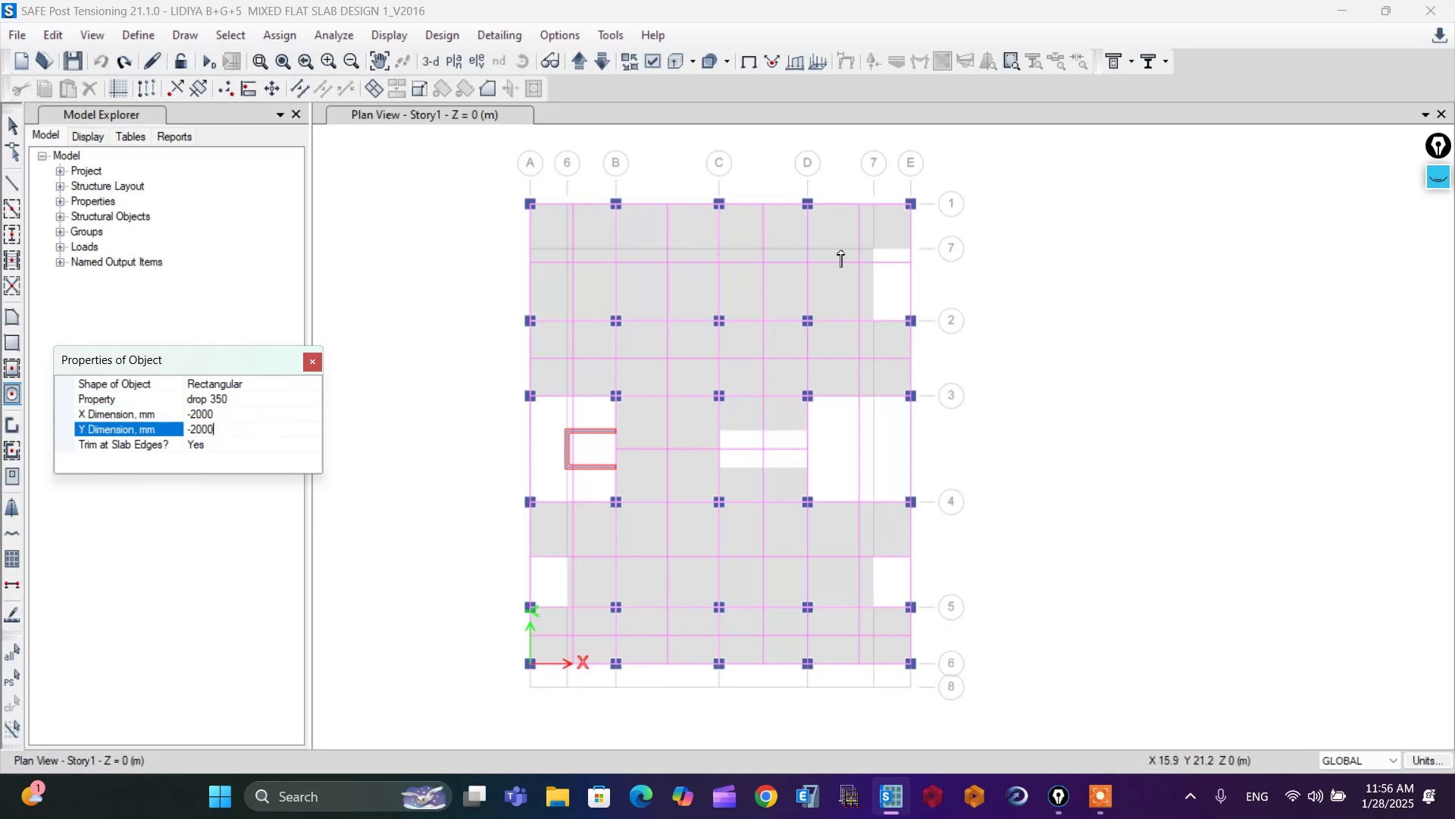
{"action": "left_click", "coordinate": [912, 206]}
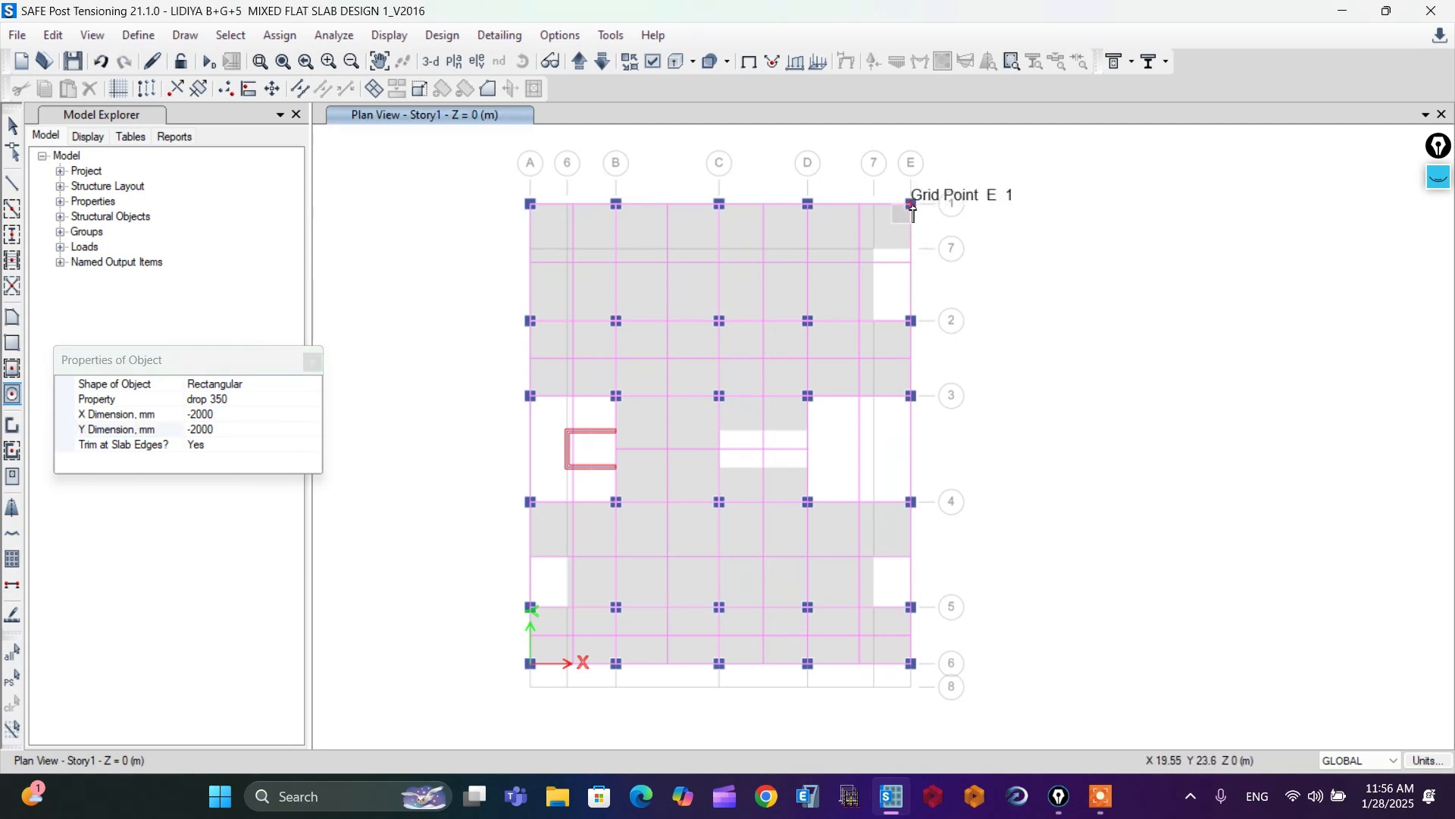
{"action": "left_click", "coordinate": [911, 502]}
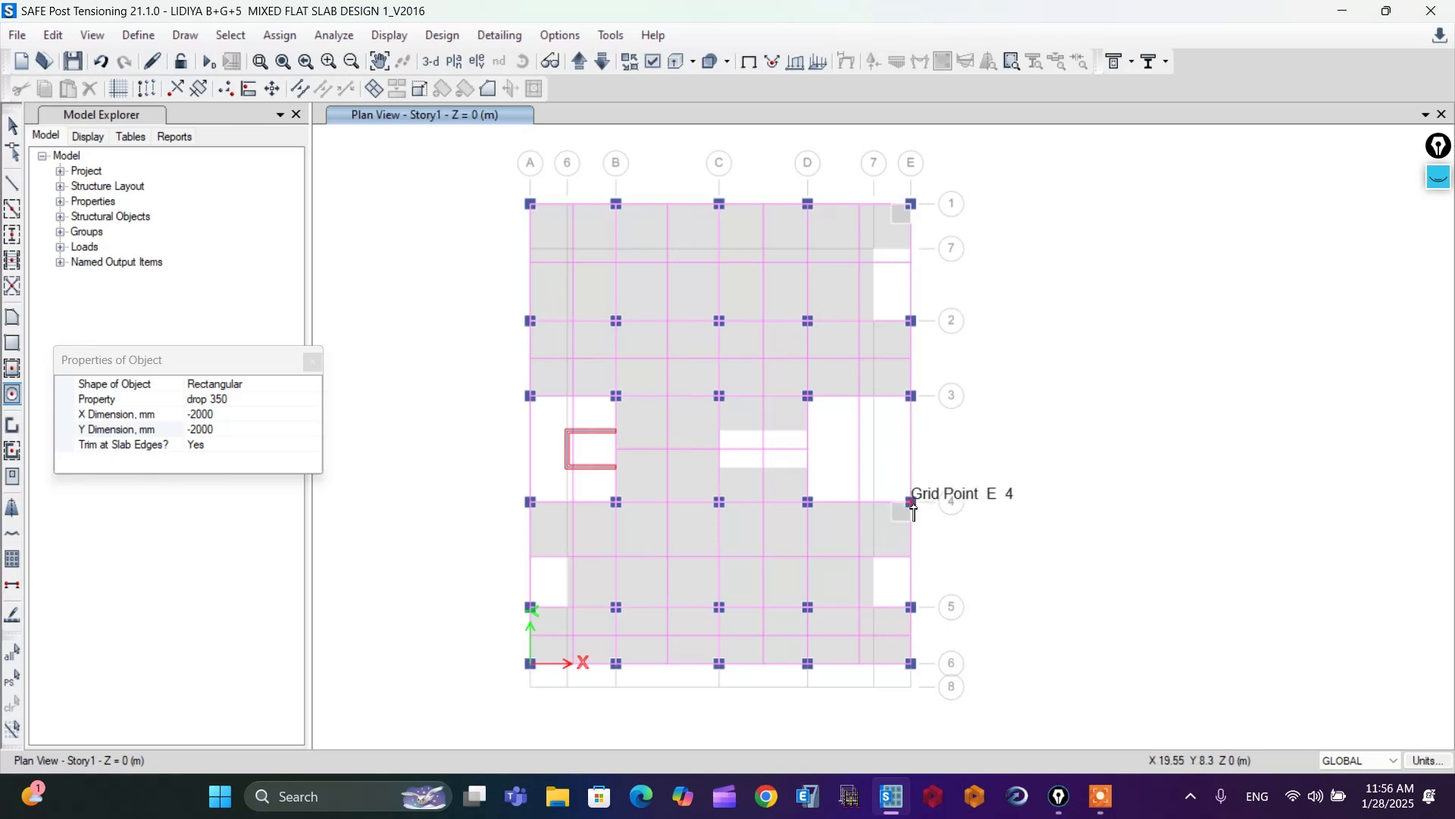
{"action": "left_click", "coordinate": [312, 362]}
{"action": "key", "text": "Escape"}
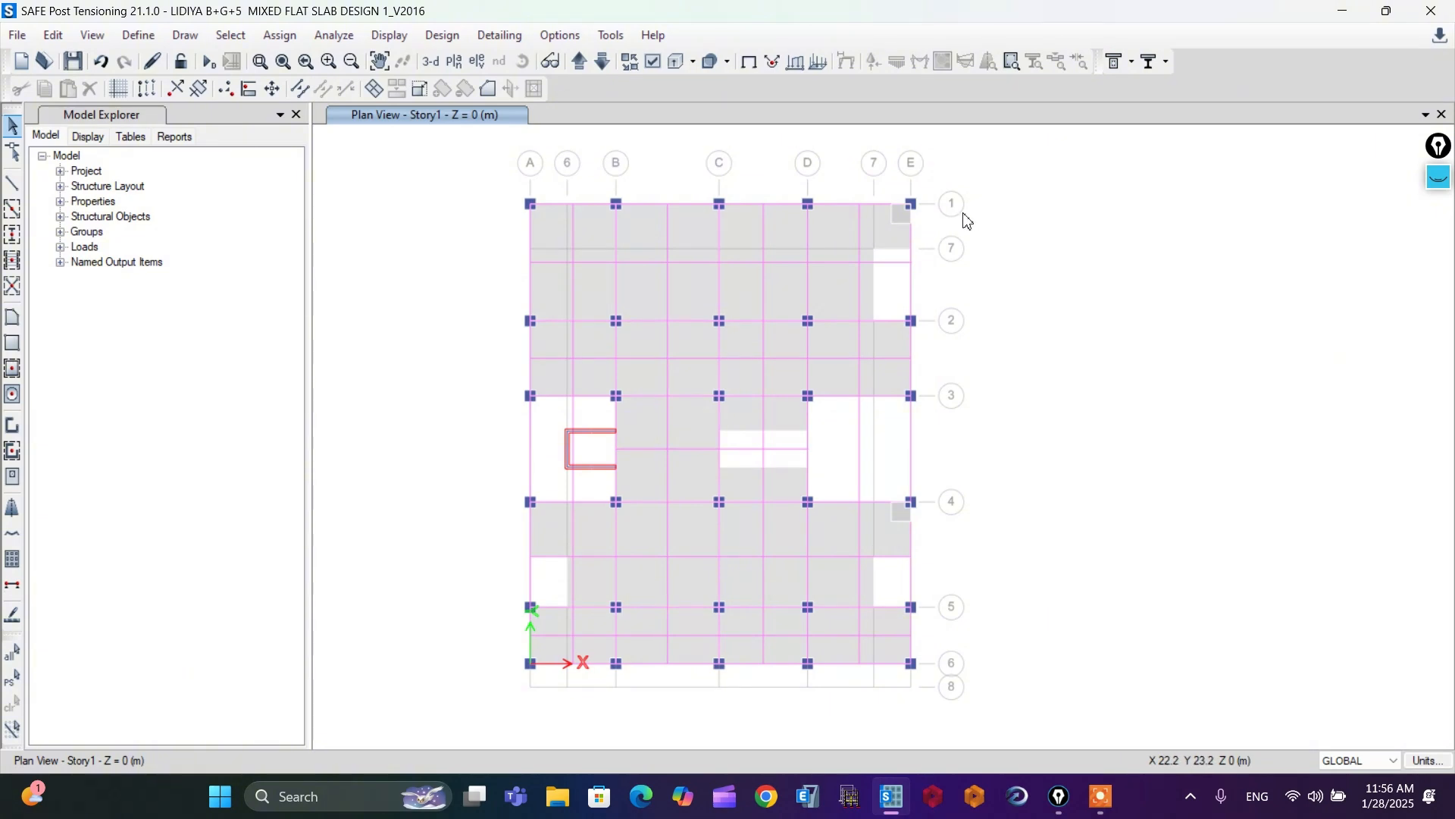
{"action": "scroll", "coordinate": [967, 220], "scroll_direction": "up", "scroll_amount": 3}
{"action": "scroll", "coordinate": [842, 260], "scroll_direction": "down", "scroll_amount": 3}
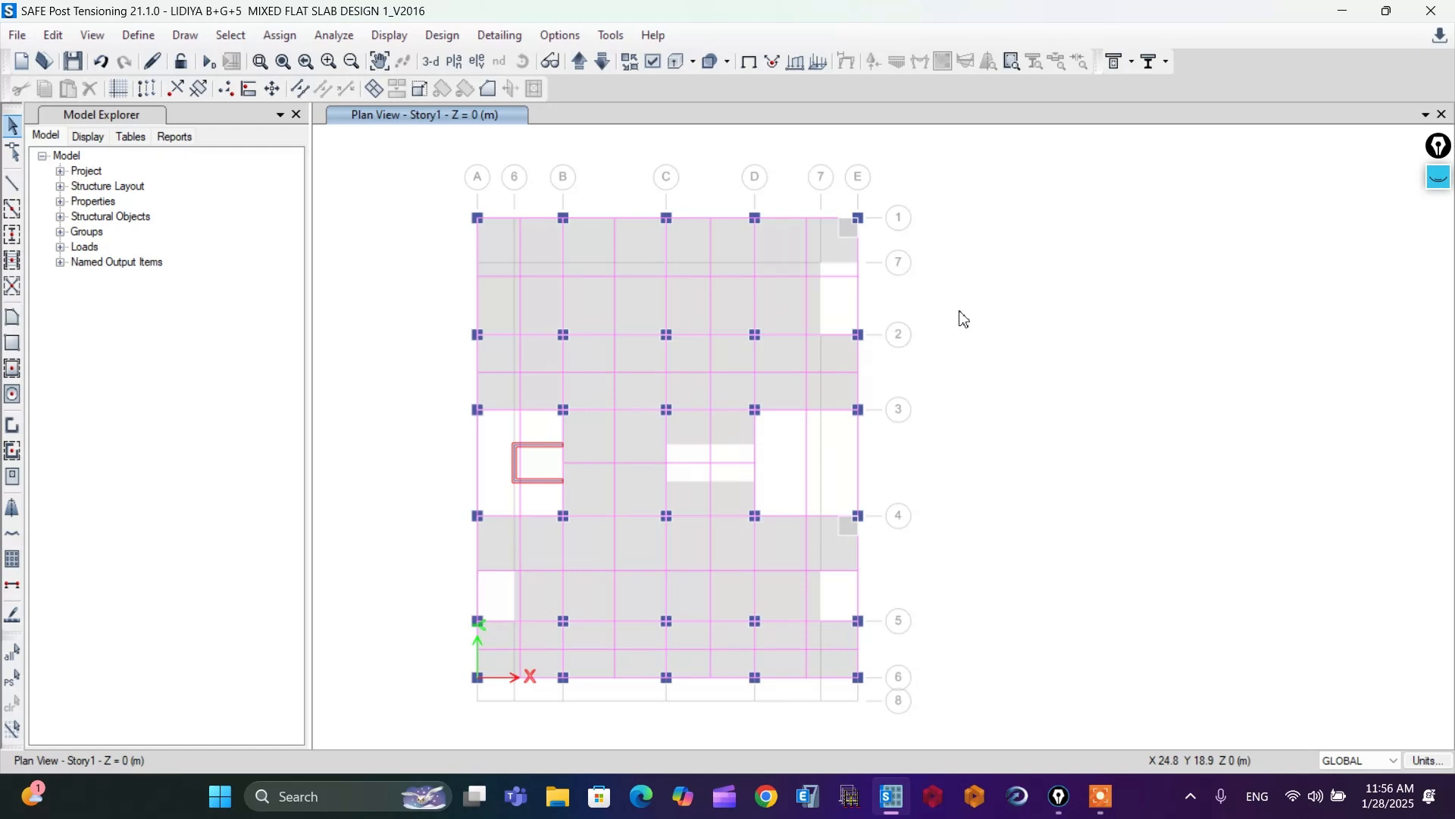
{"action": "scroll", "coordinate": [859, 222], "scroll_direction": "up", "scroll_amount": 3}
{"action": "scroll", "coordinate": [868, 231], "scroll_direction": "down", "scroll_amount": 3}
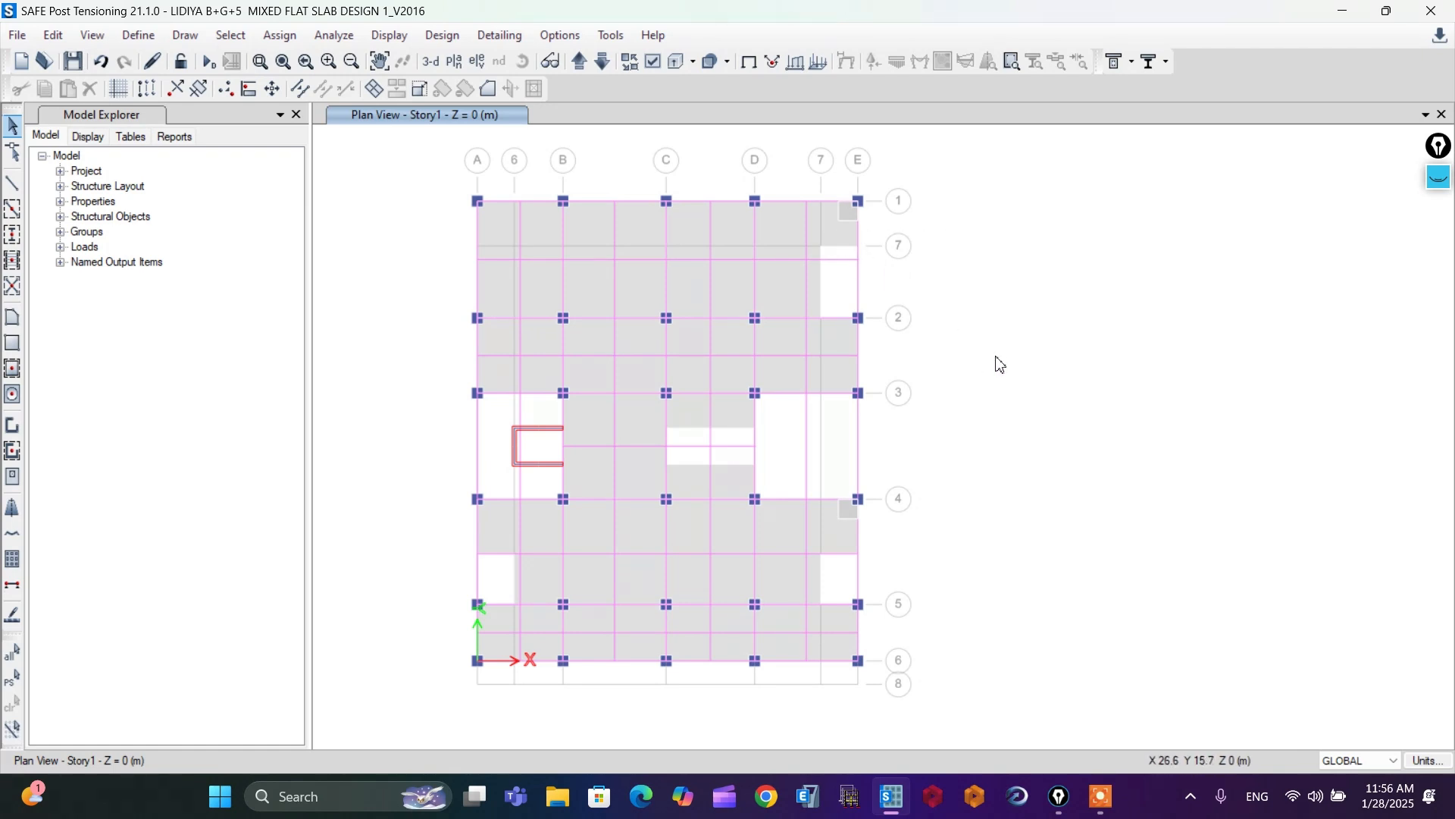
- Draw straight frame lines with property None along the two inner edges of the drop panel at E-1
{"action": "left_click", "coordinate": [13, 187]}
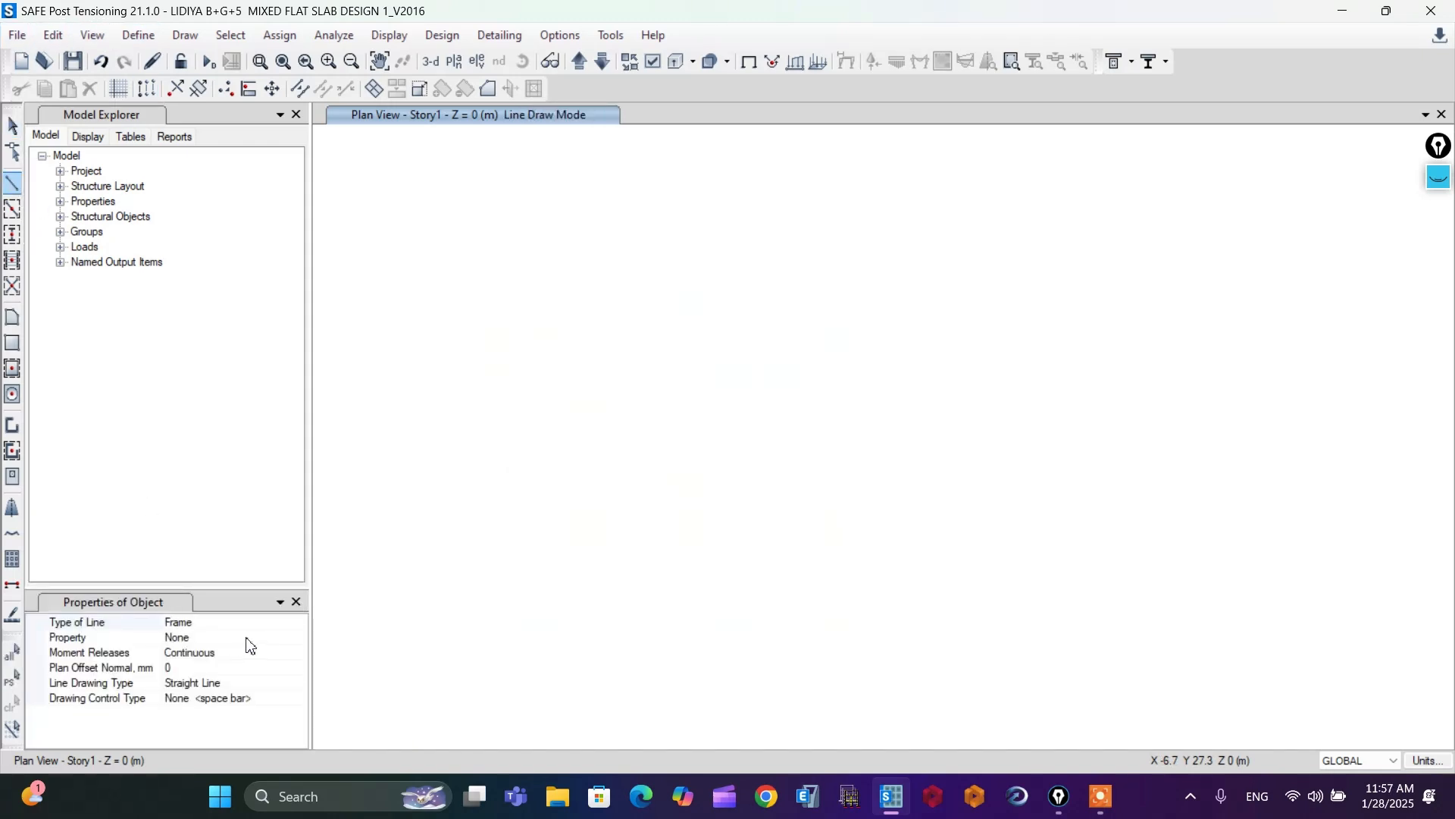
{"action": "left_click", "coordinate": [249, 642]}
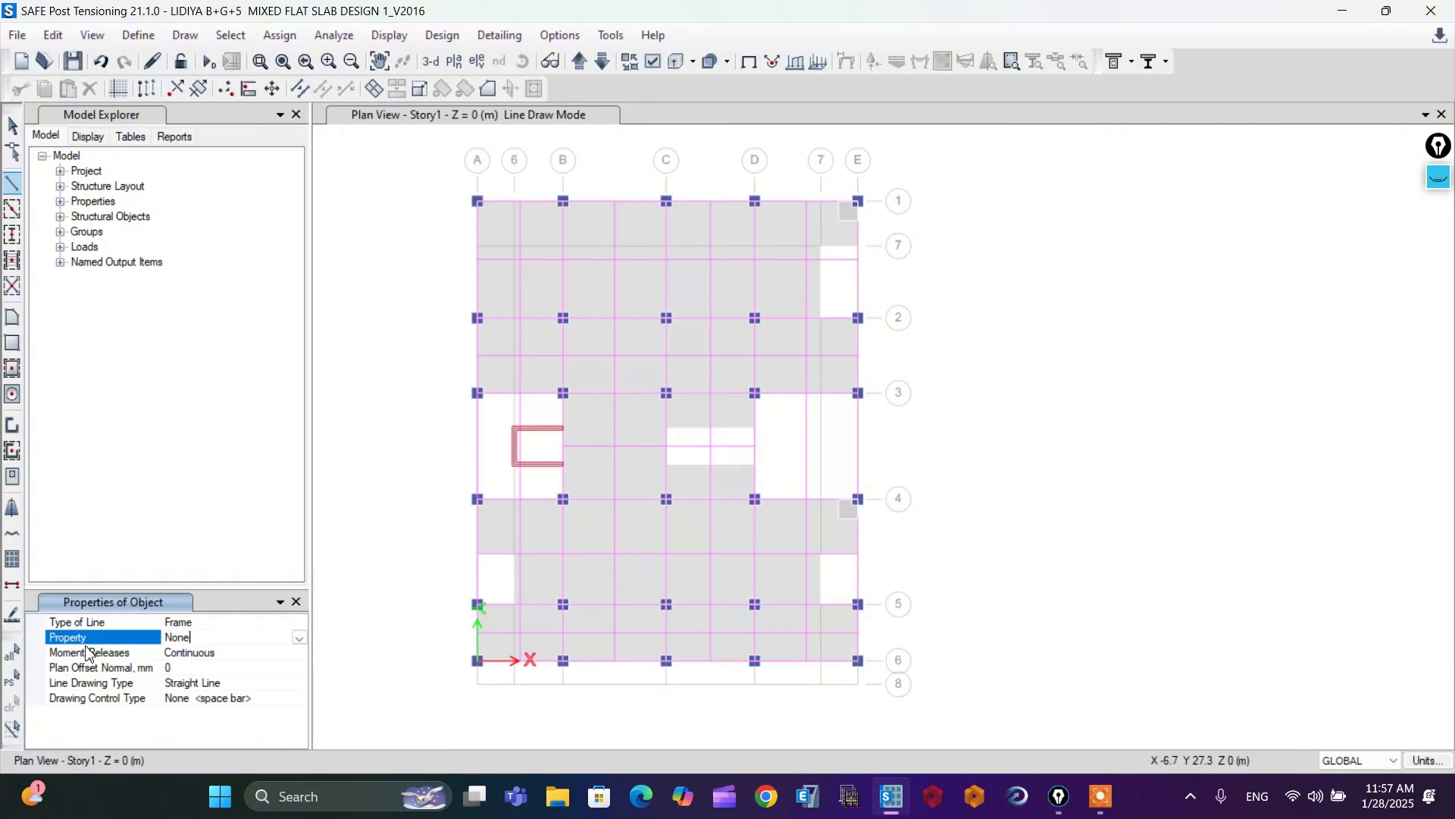
{"action": "left_click", "coordinate": [299, 639]}
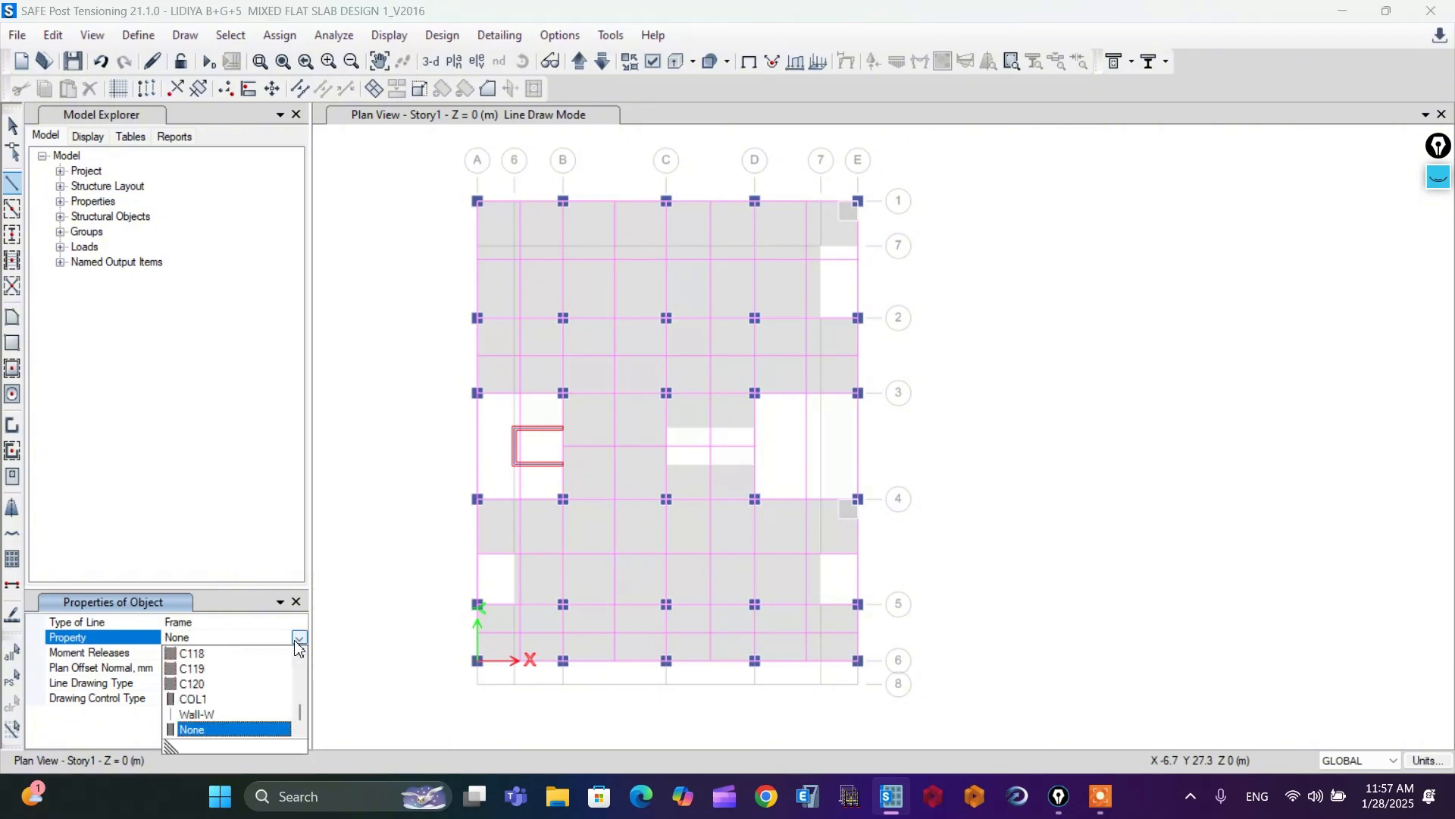
{"action": "left_click", "coordinate": [199, 730]}
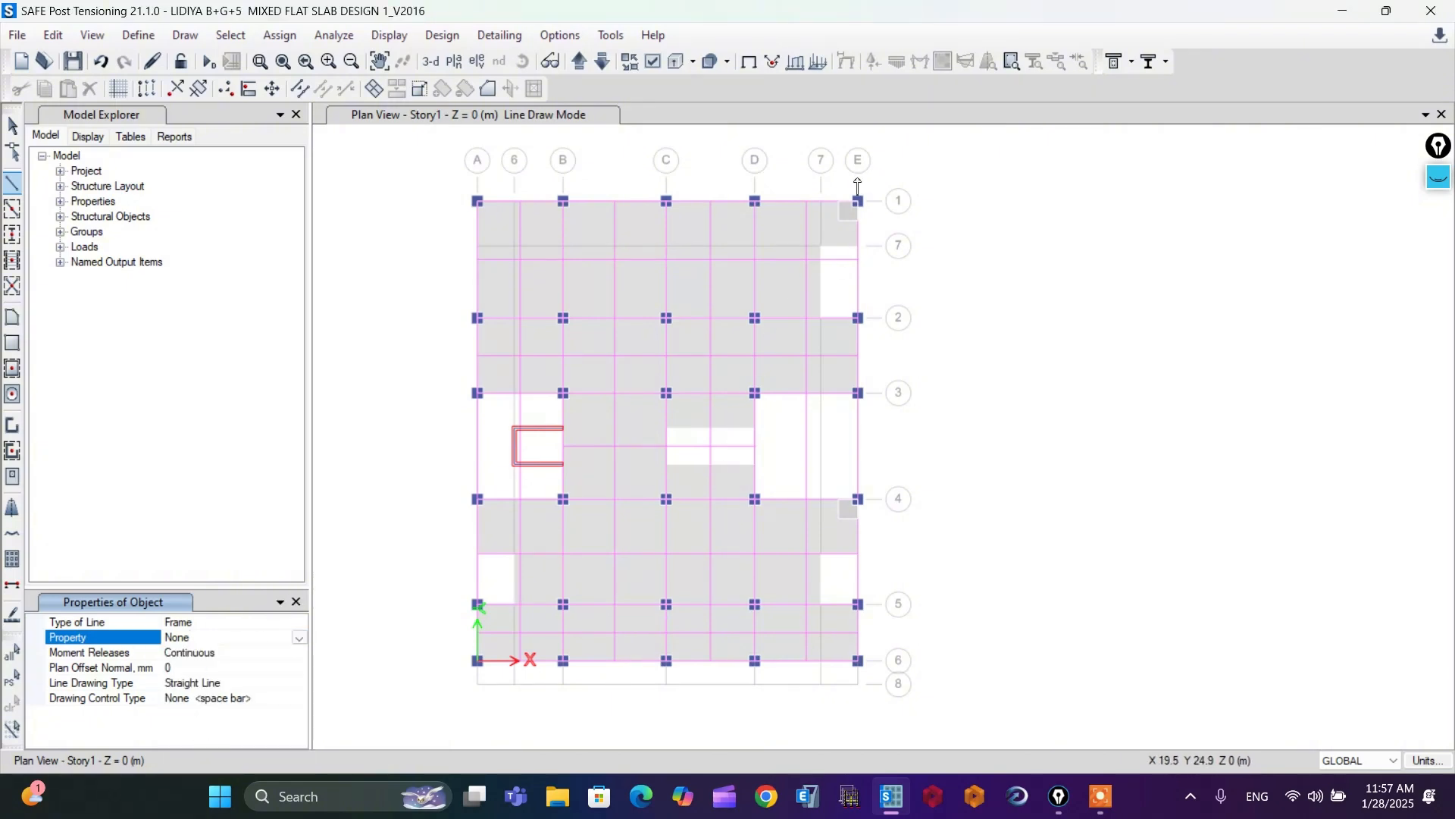
{"action": "scroll", "coordinate": [859, 188], "scroll_direction": "up", "scroll_amount": 2}
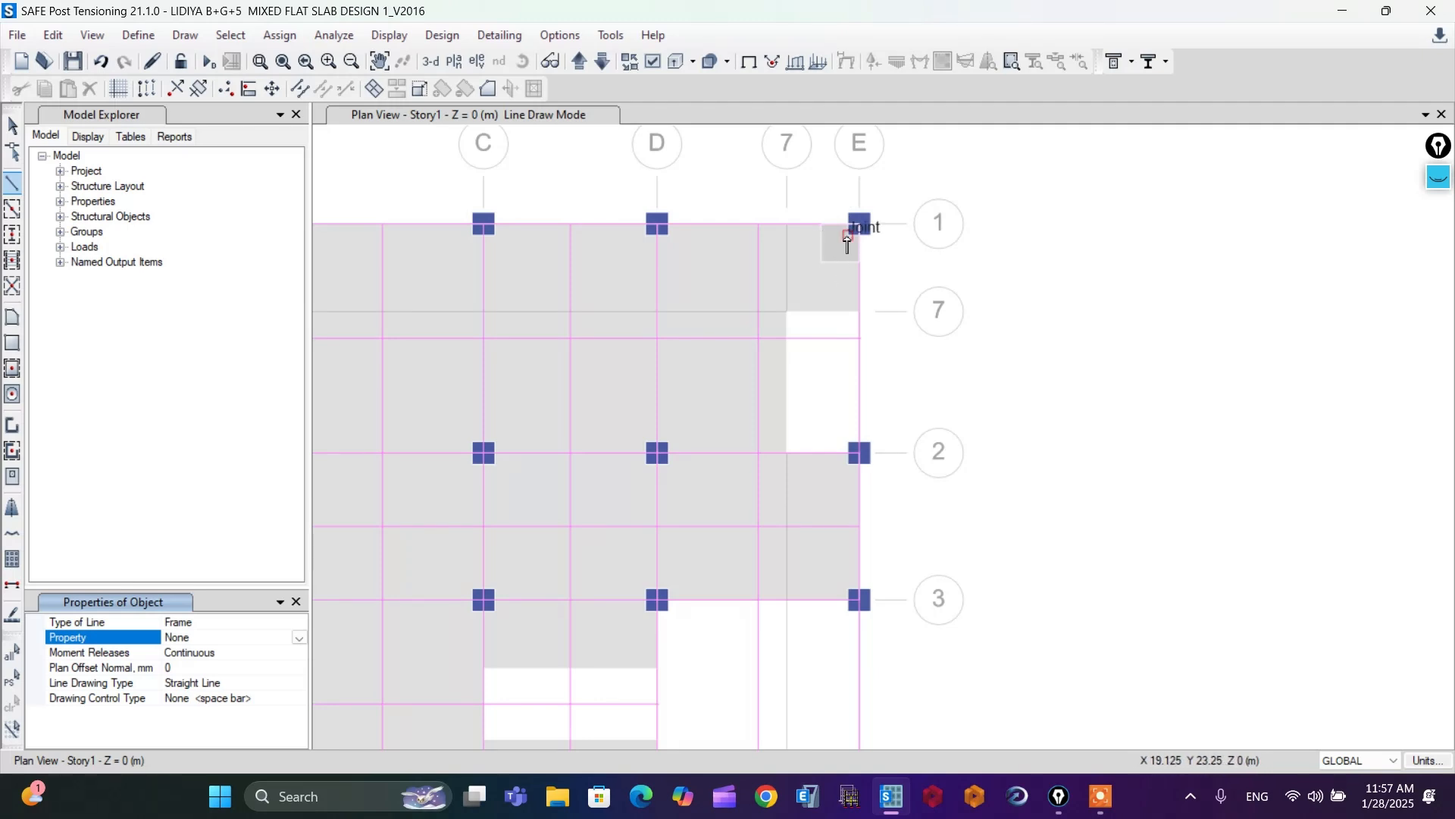
{"action": "left_click", "coordinate": [821, 266]}
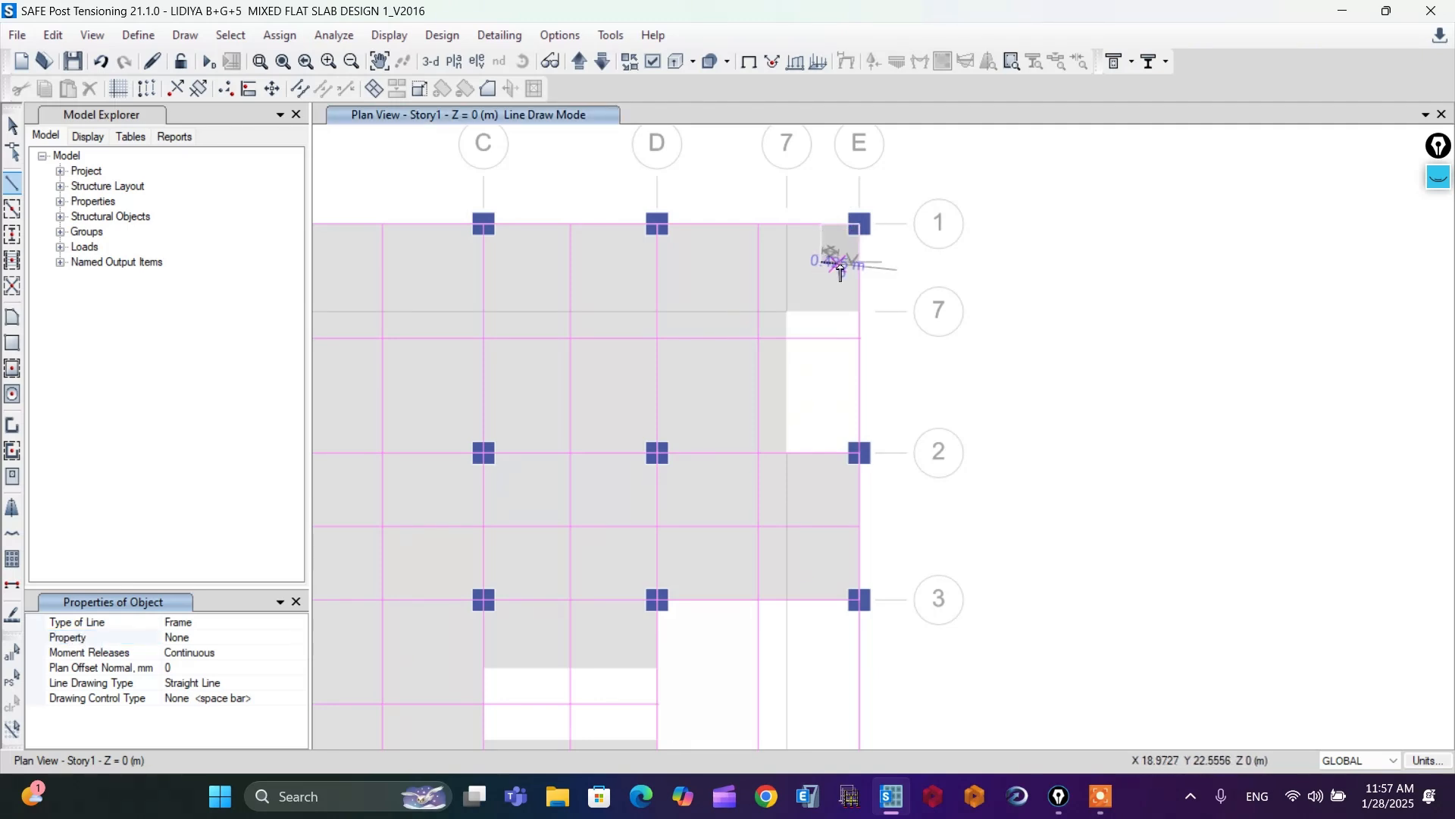
{"action": "left_click", "coordinate": [859, 262]}
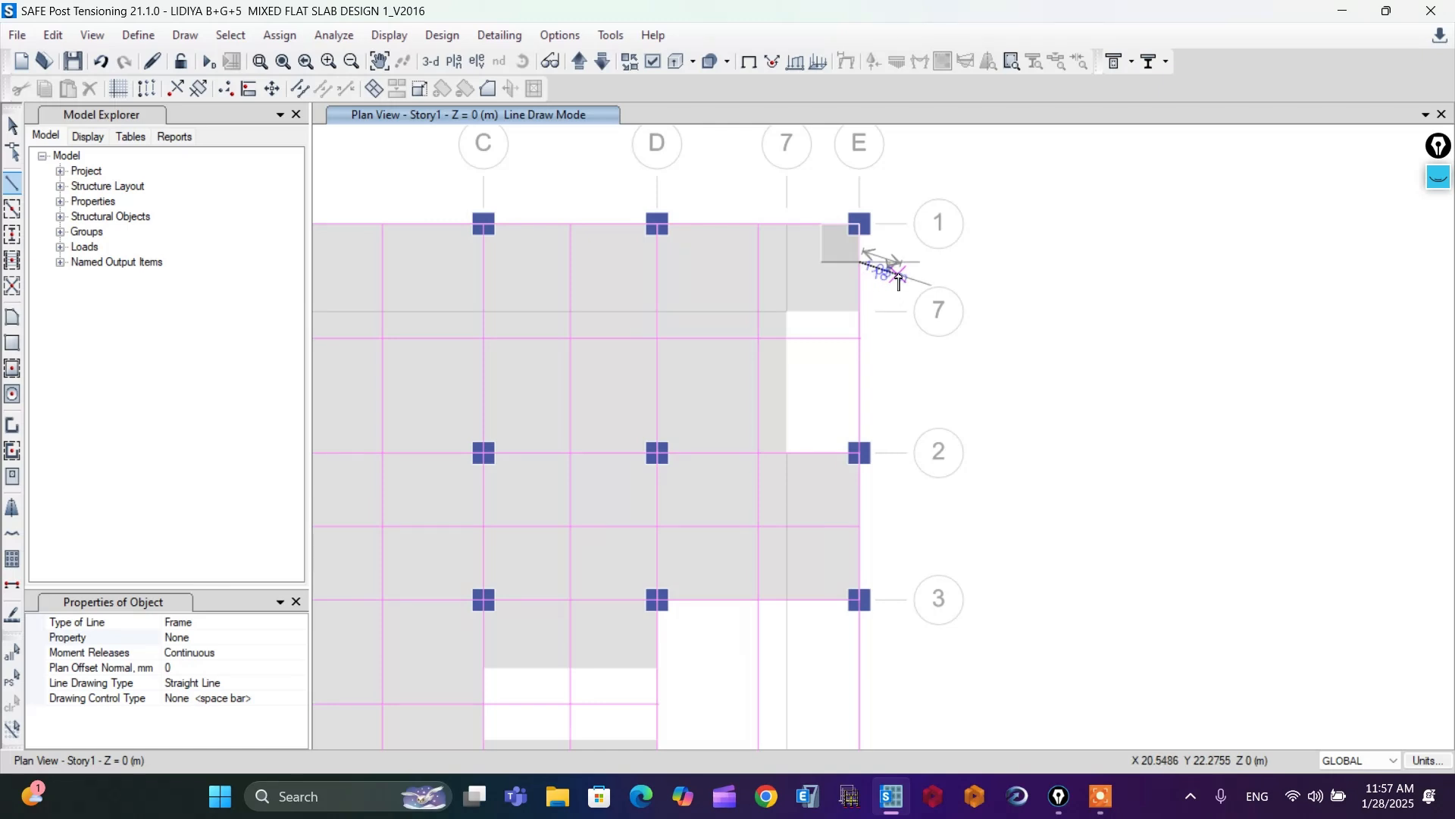
{"action": "right_click", "coordinate": [890, 280]}
{"action": "left_click", "coordinate": [823, 263]}
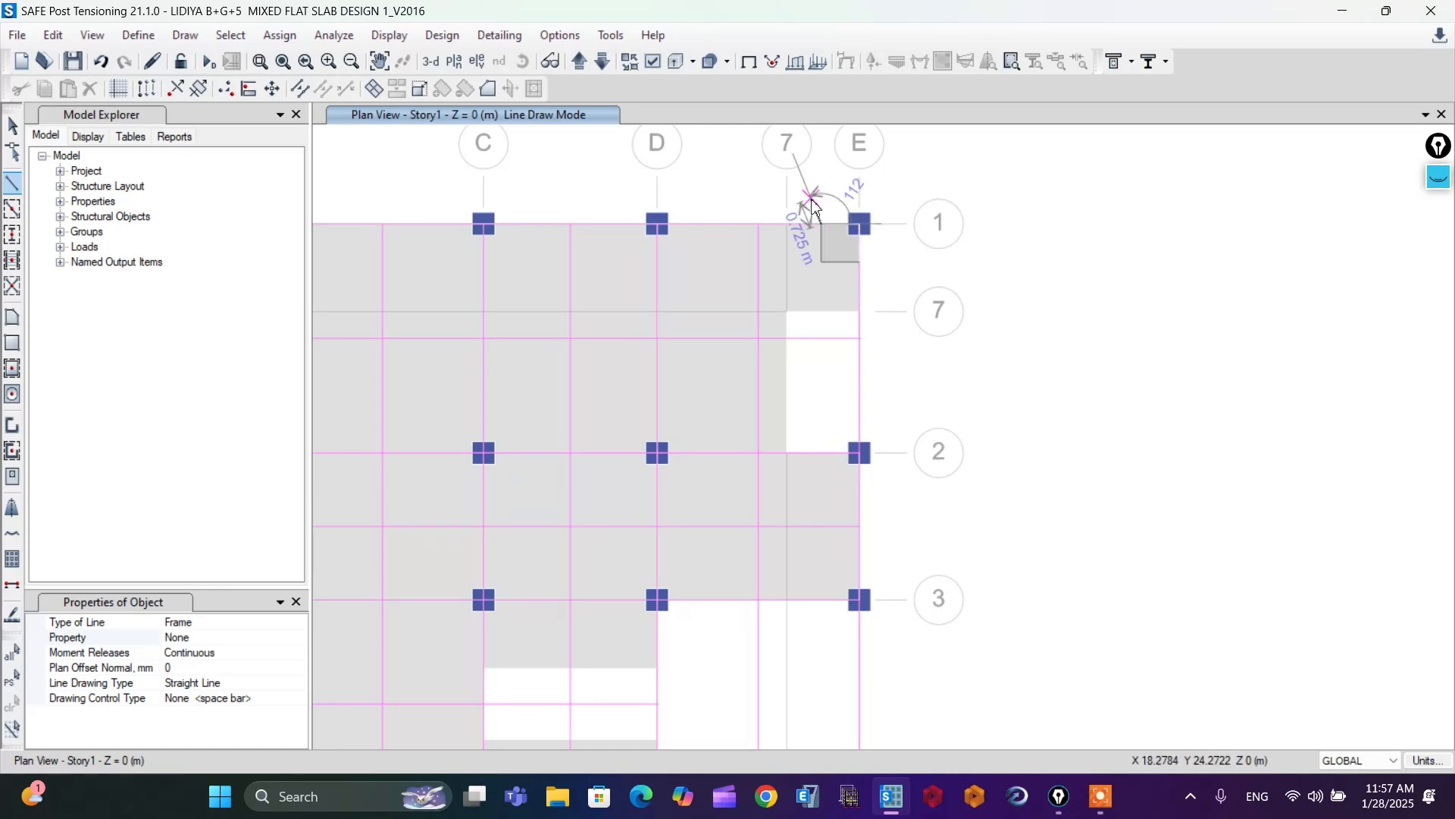
{"action": "right_click", "coordinate": [813, 205]}
{"action": "scroll", "coordinate": [813, 208], "scroll_direction": "down", "scroll_amount": 2}
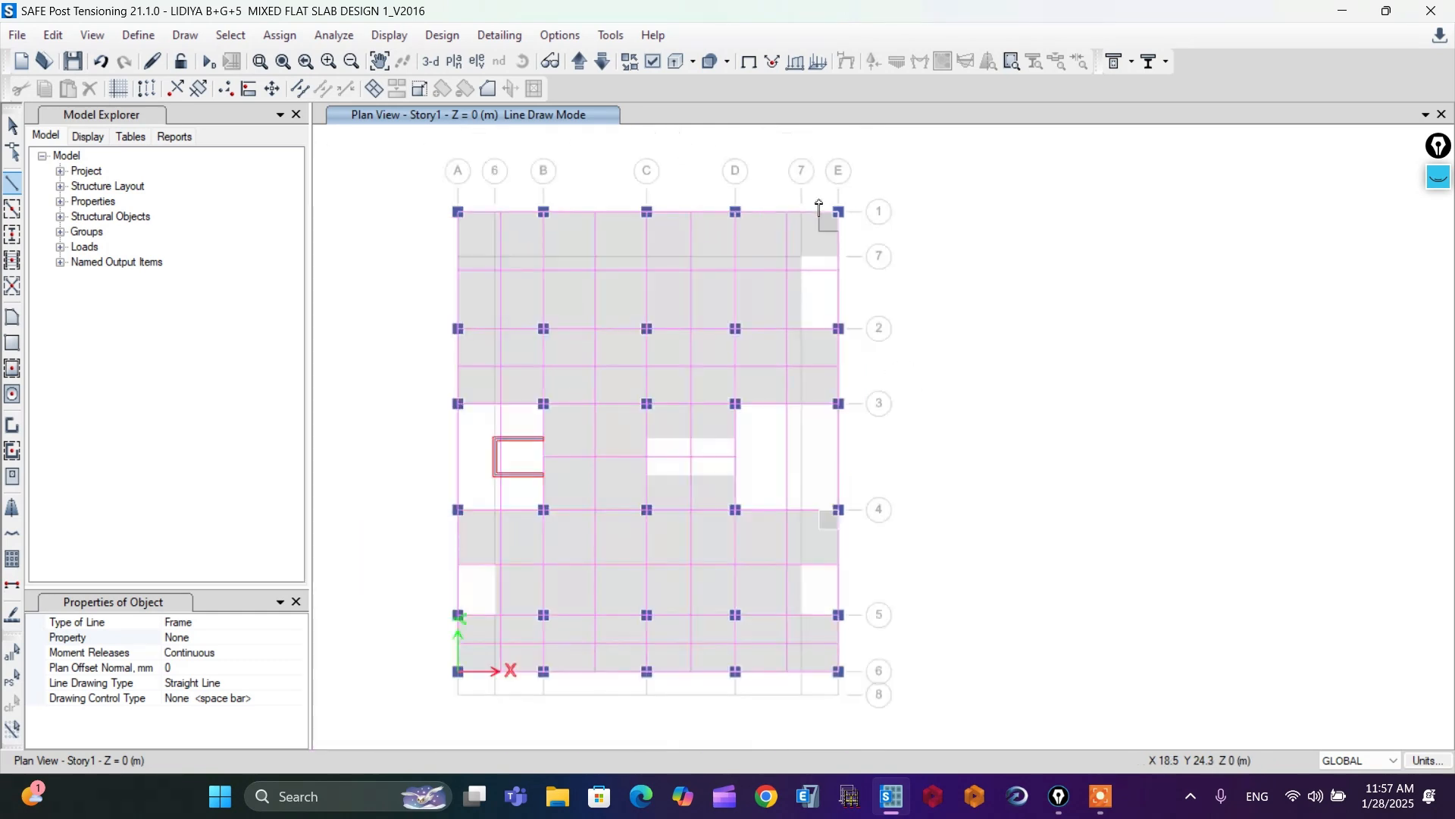
- Draw matching None-property frame lines along the inner edges of the drop panel at E-4
{"action": "scroll", "coordinate": [827, 557], "scroll_direction": "up", "scroll_amount": 2}
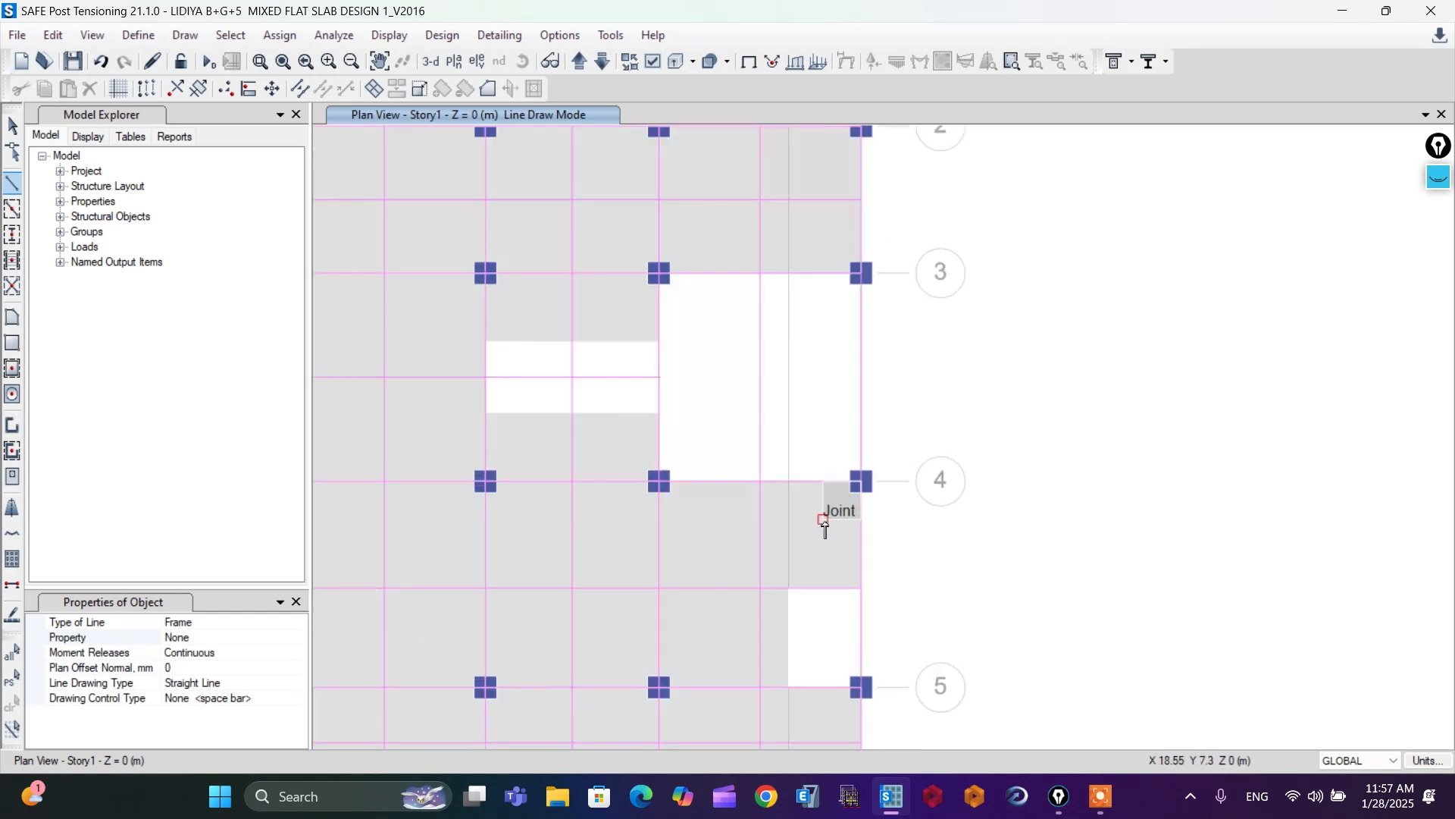
{"action": "left_click", "coordinate": [824, 521]}
{"action": "left_click", "coordinate": [862, 520]}
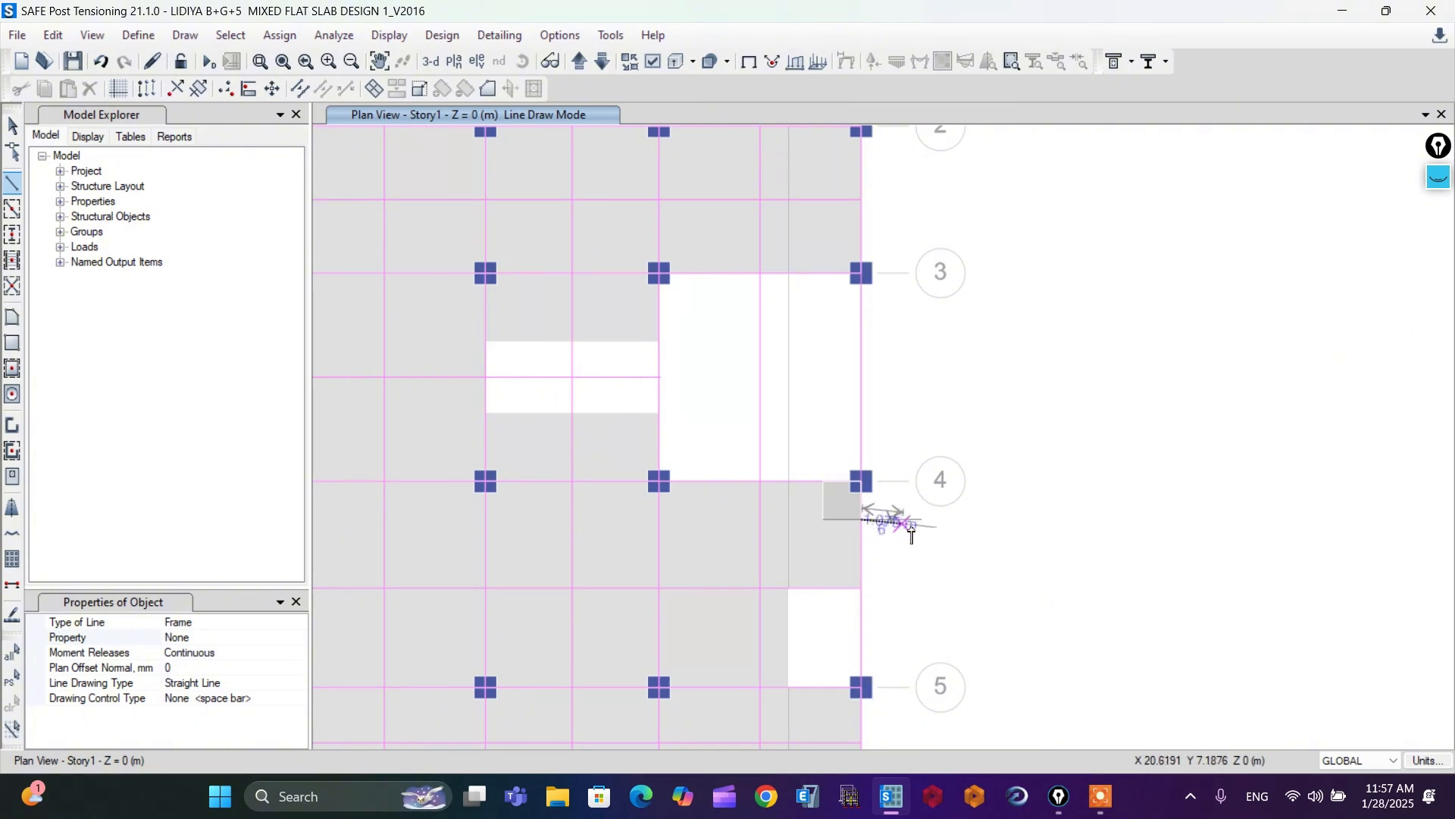
{"action": "right_click", "coordinate": [912, 535]}
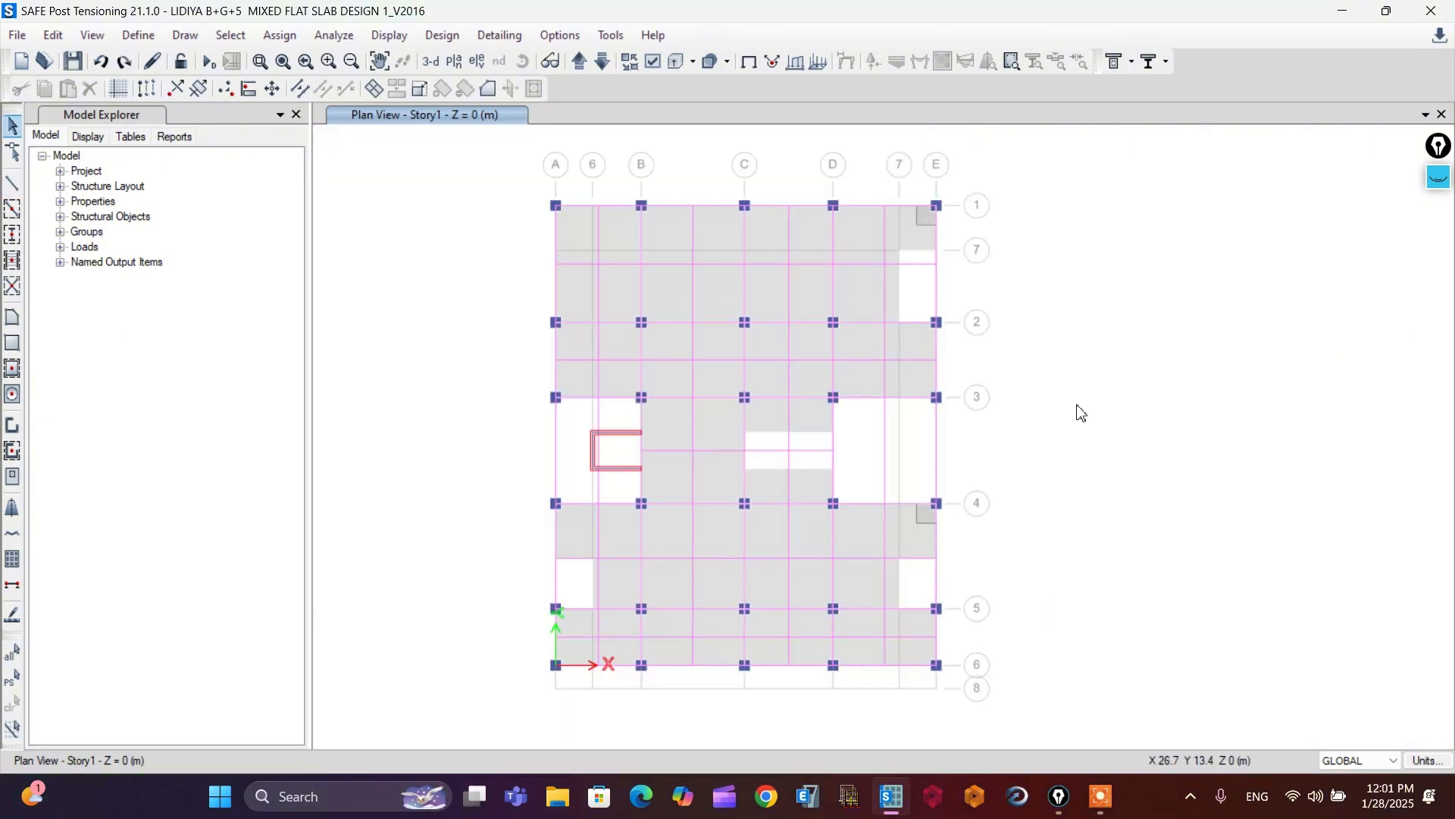
- Cookie cut the D–E slabs in bays 1–2 and 4–5 at the drop panel edge lines, extending frames to shell edges
{"action": "scroll", "coordinate": [905, 199], "scroll_direction": "up", "scroll_amount": 2}
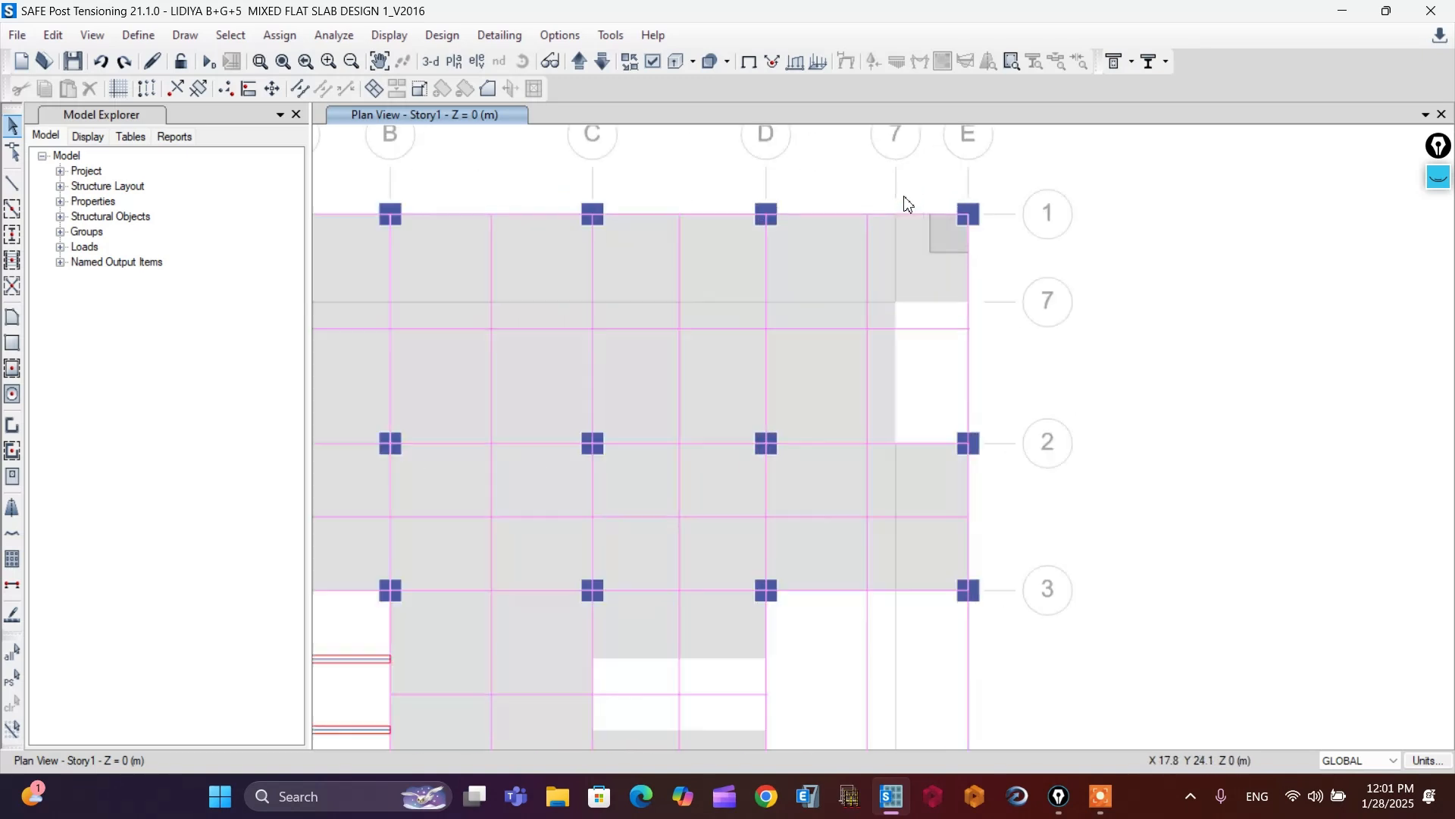
{"action": "left_click_drag", "start_coordinate": [914, 193], "coordinate": [932, 275]}
{"action": "left_click", "coordinate": [943, 252]}
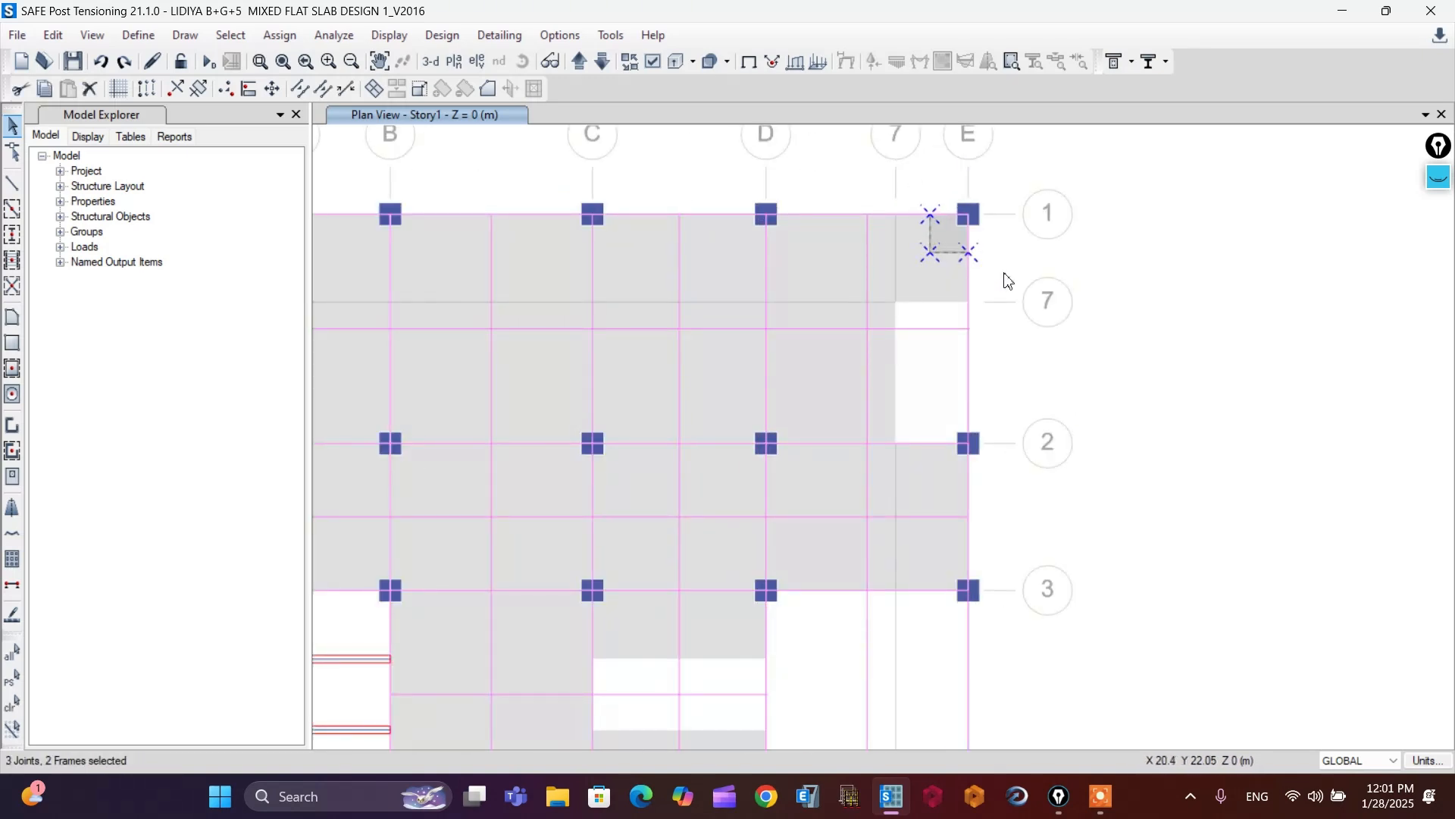
{"action": "scroll", "coordinate": [966, 248], "scroll_direction": "down", "scroll_amount": 2}
{"action": "scroll", "coordinate": [943, 547], "scroll_direction": "up", "scroll_amount": 2}
{"action": "left_click_drag", "start_coordinate": [938, 501], "coordinate": [1018, 562]}
{"action": "scroll", "coordinate": [932, 413], "scroll_direction": "down", "scroll_amount": 2}
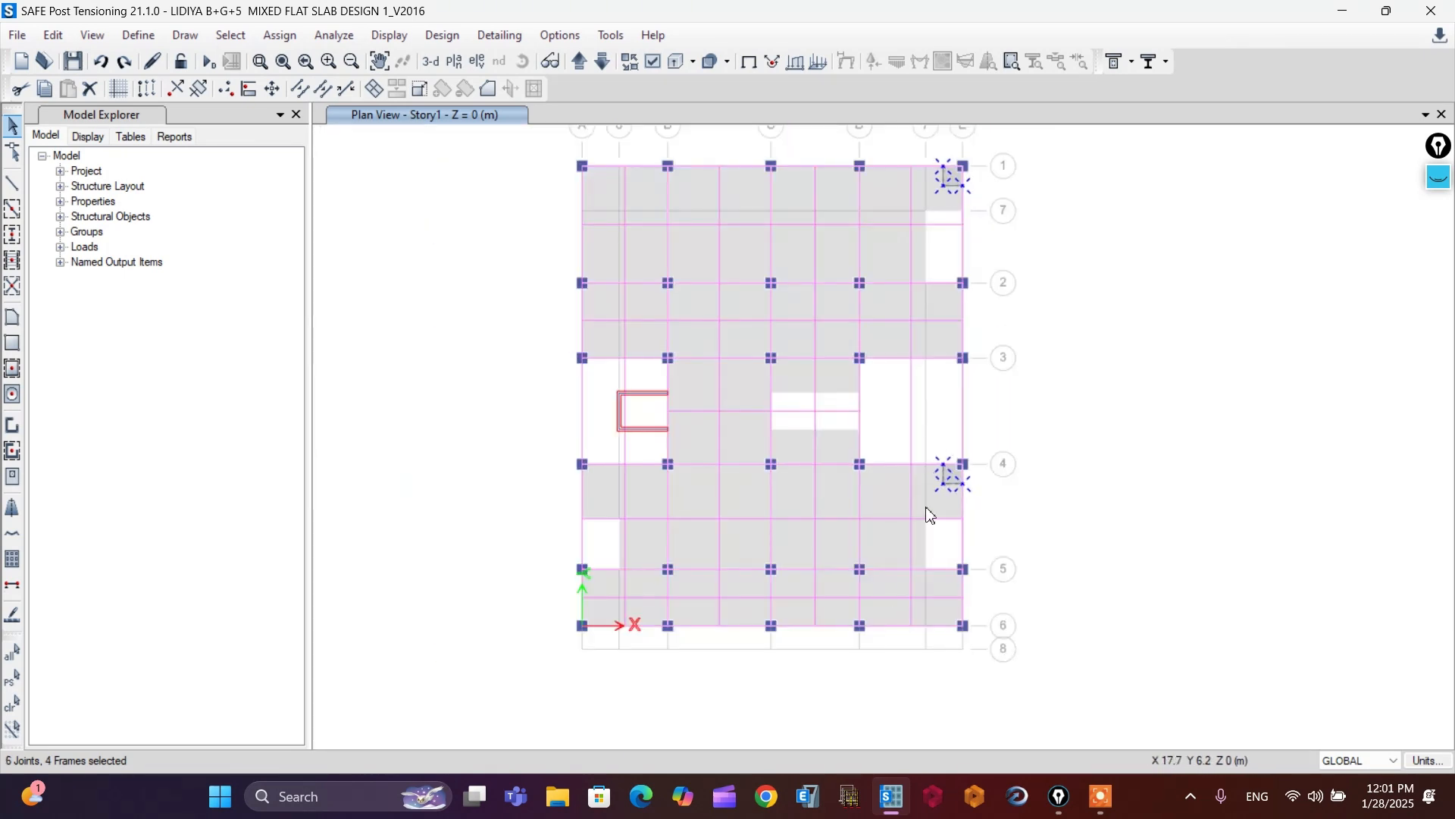
{"action": "left_click", "coordinate": [887, 491]}
{"action": "left_click", "coordinate": [888, 199]}
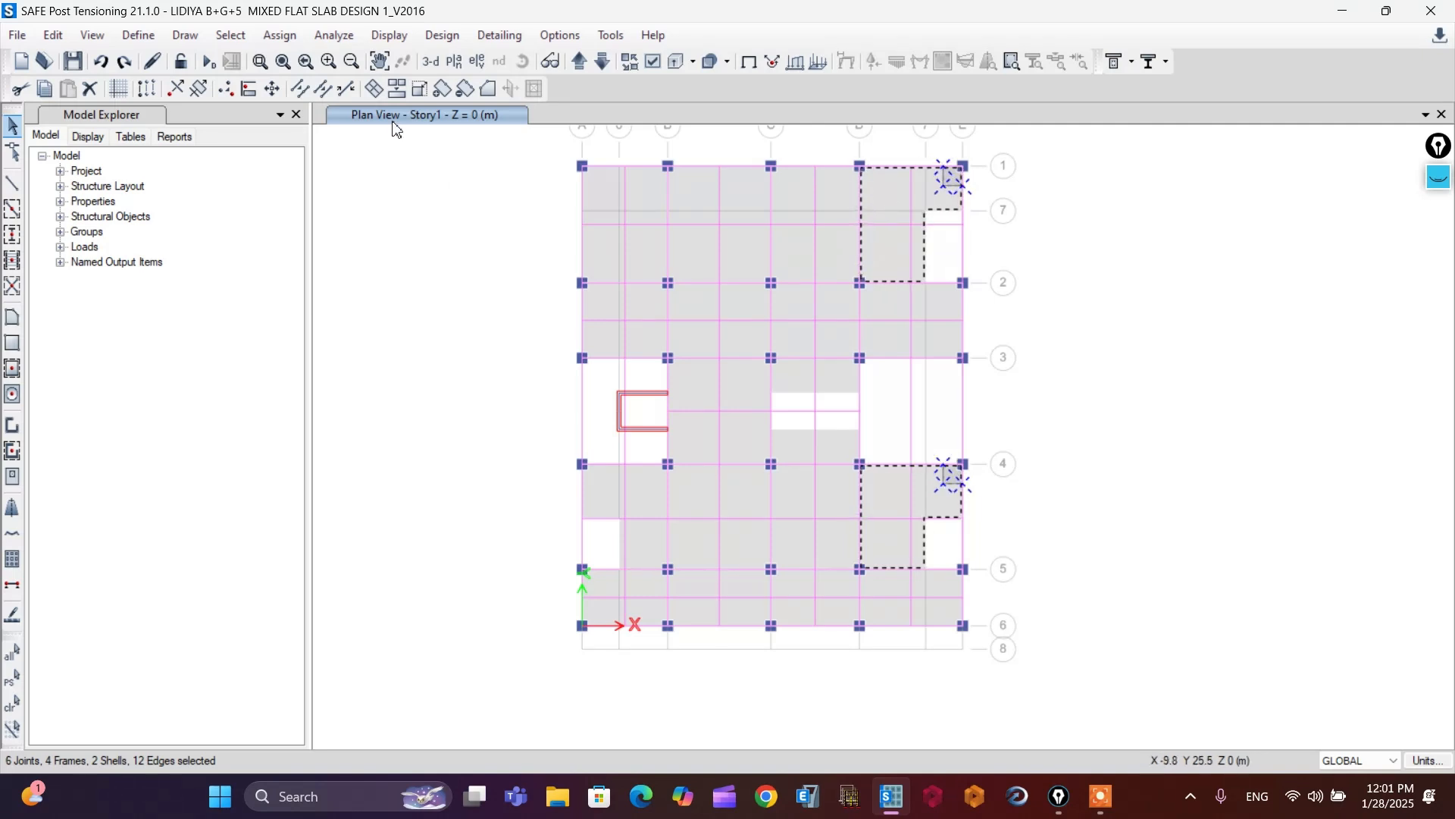
{"action": "left_click", "coordinate": [375, 89]}
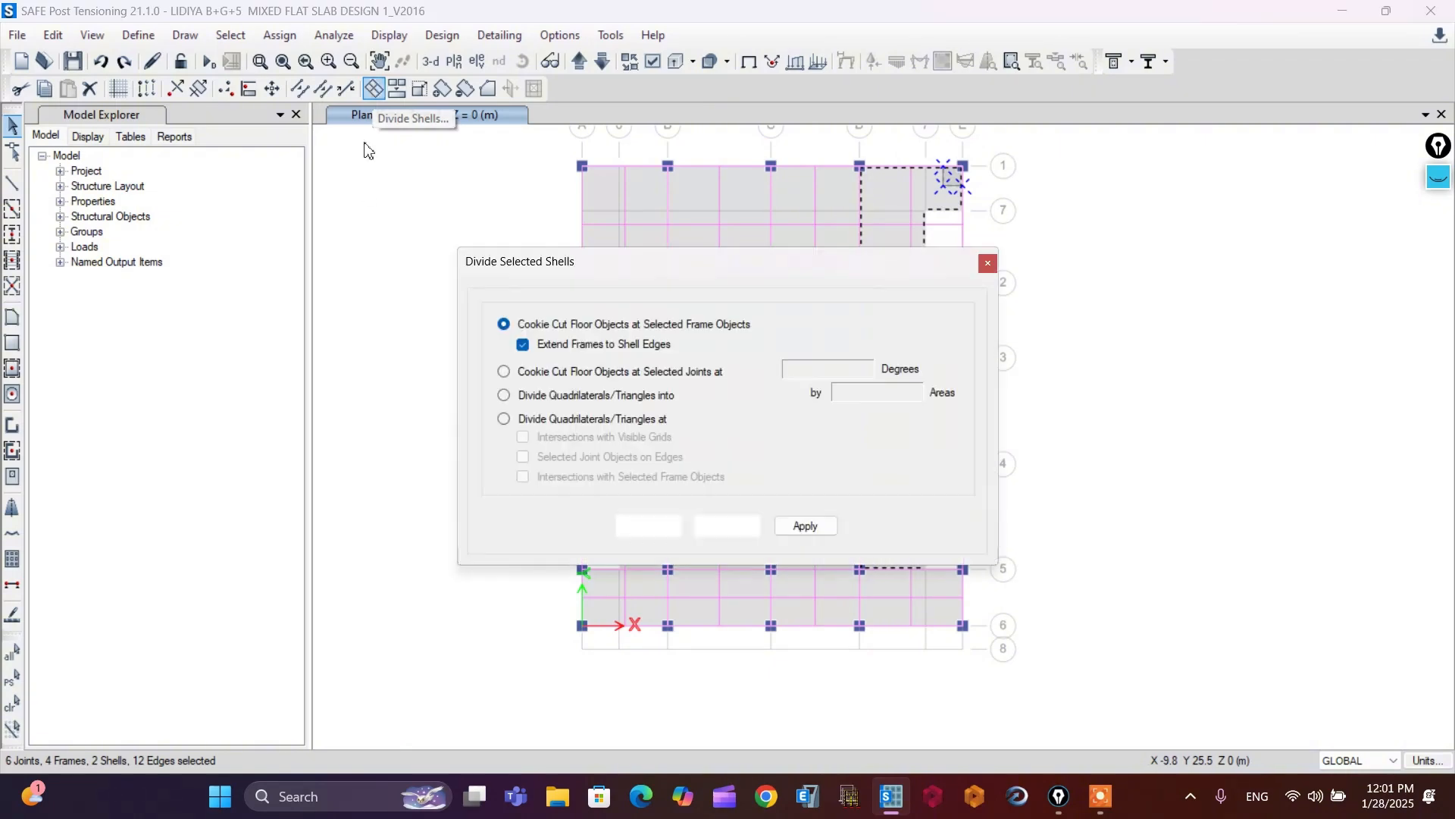
{"action": "left_click", "coordinate": [504, 371]}
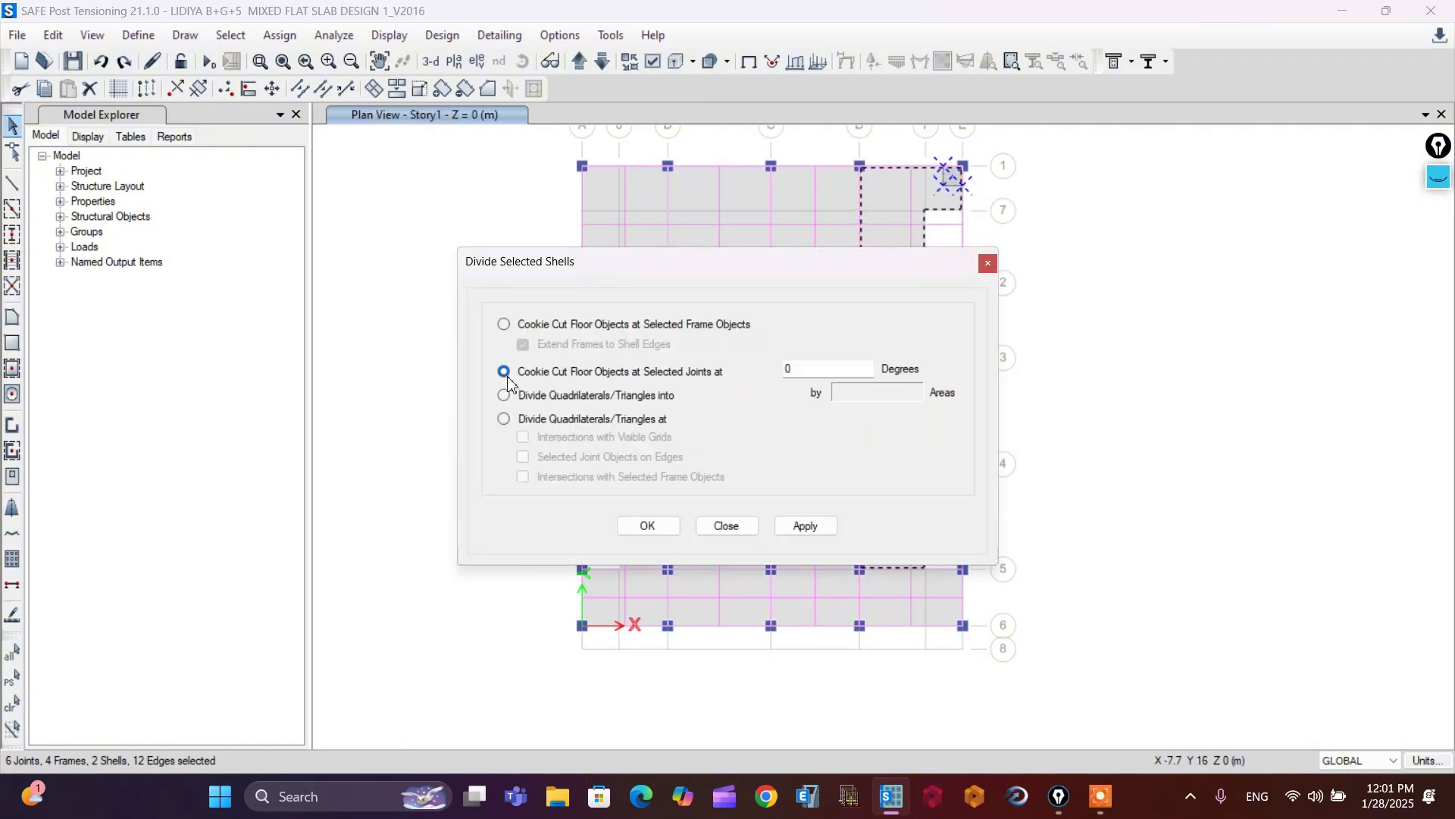
{"action": "left_click", "coordinate": [504, 324]}
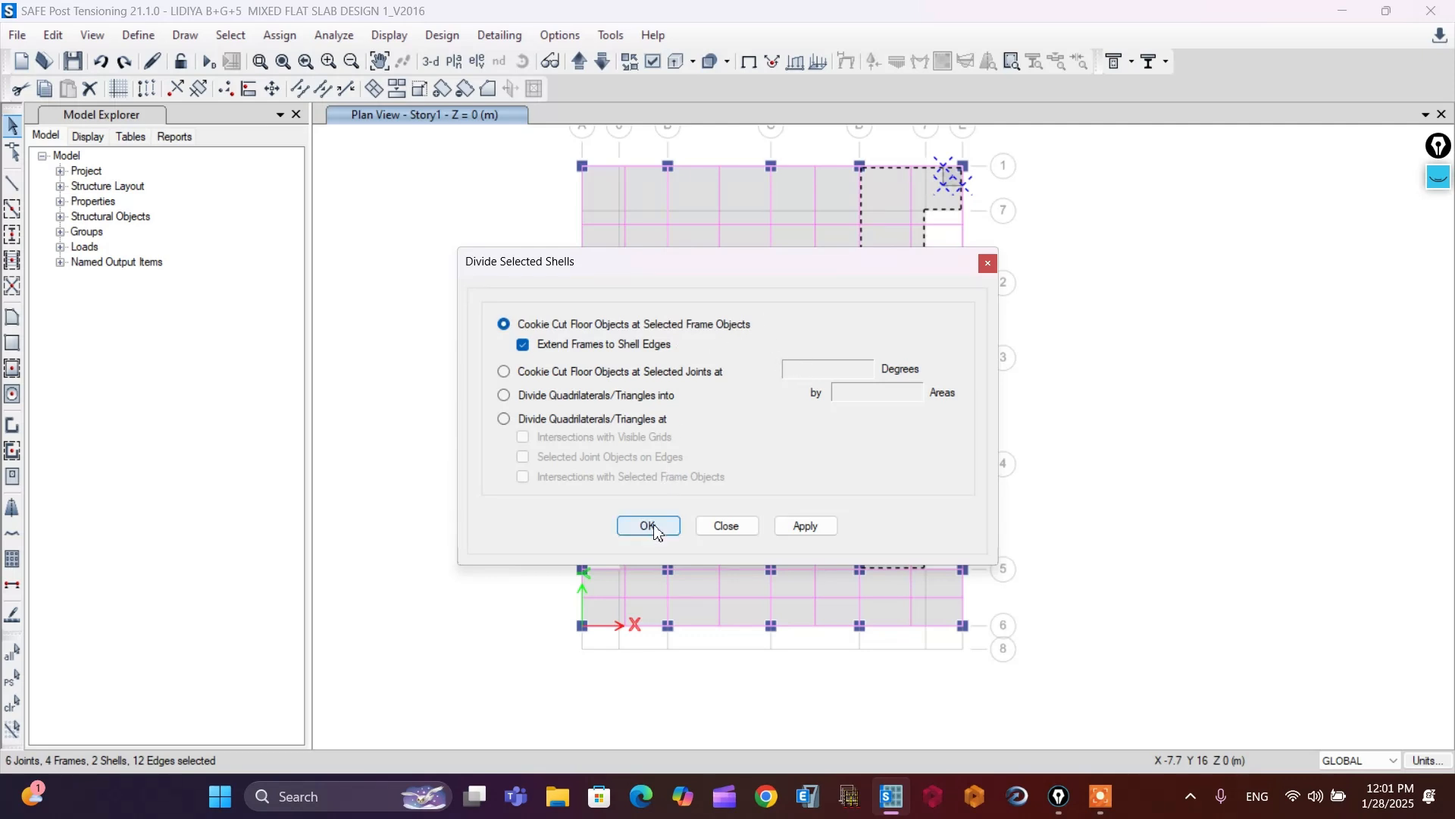
{"action": "left_click", "coordinate": [802, 526]}
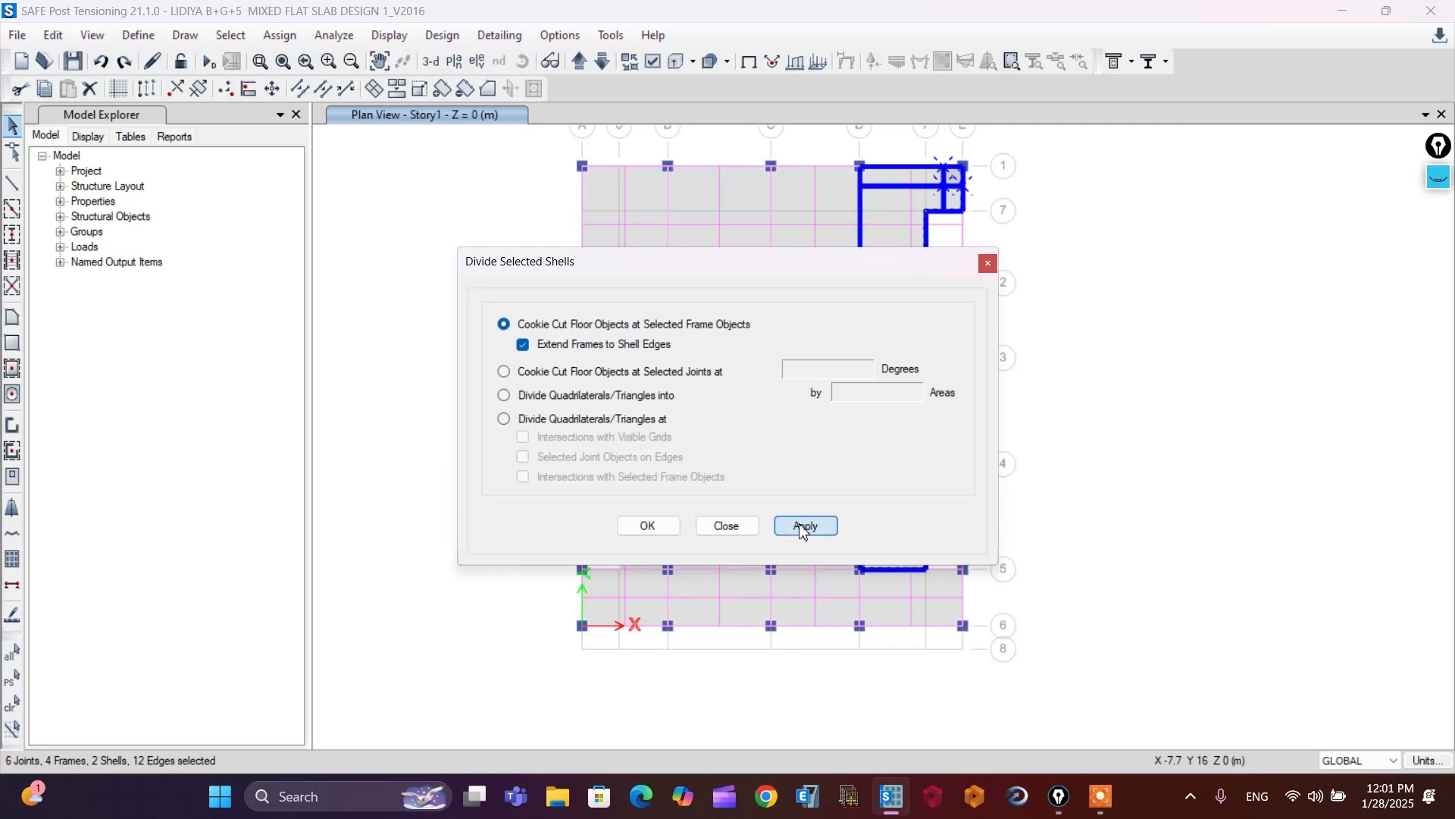
{"action": "left_click", "coordinate": [648, 526]}
- Select all objects within the drop panel areas at E-1 and E-4, then deselect the columns by object type
{"action": "scroll", "coordinate": [966, 168], "scroll_direction": "up", "scroll_amount": 1}
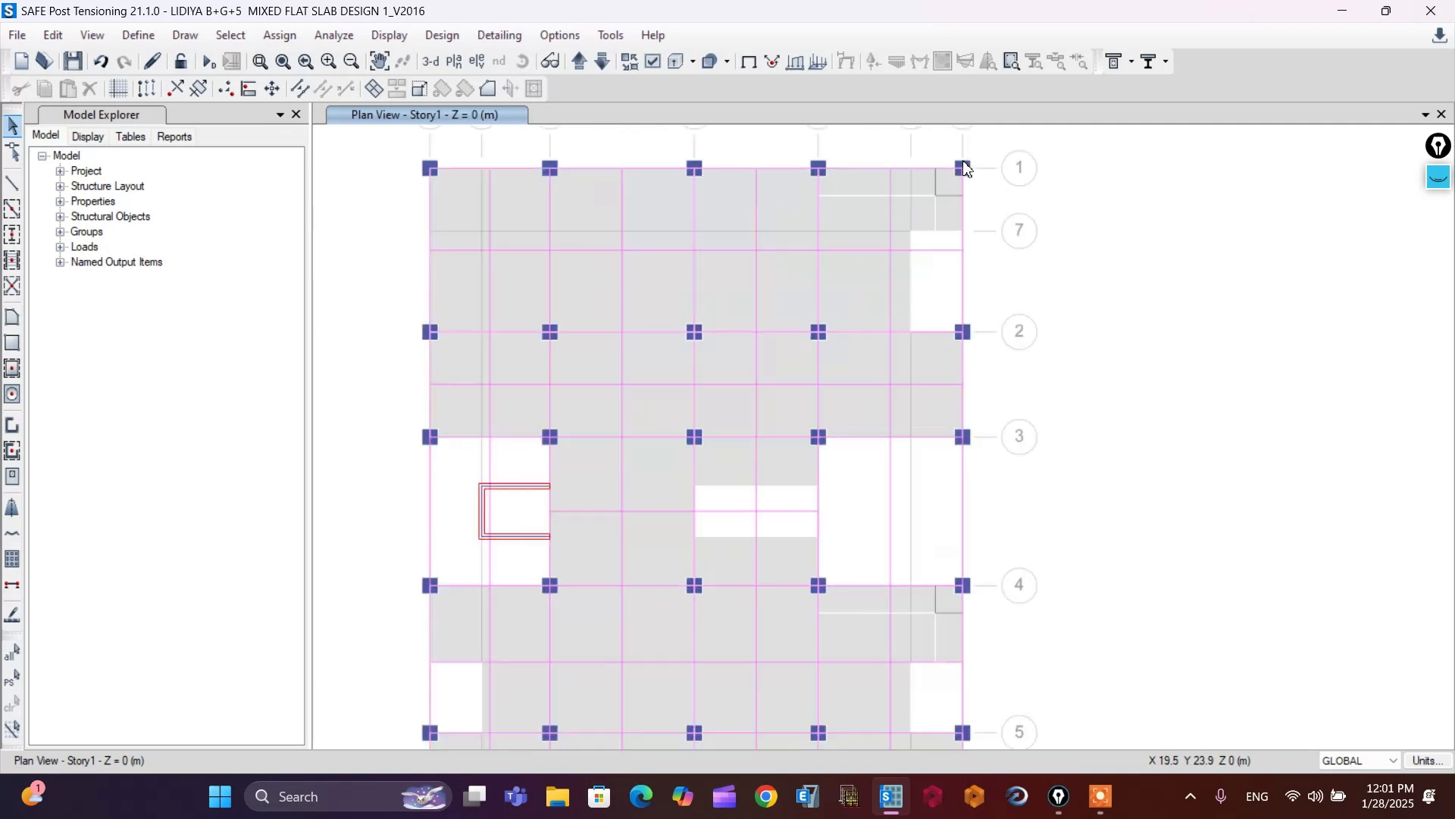
{"action": "scroll", "coordinate": [965, 168], "scroll_direction": "up", "scroll_amount": 1}
{"action": "scroll", "coordinate": [871, 188], "scroll_direction": "down", "scroll_amount": 2}
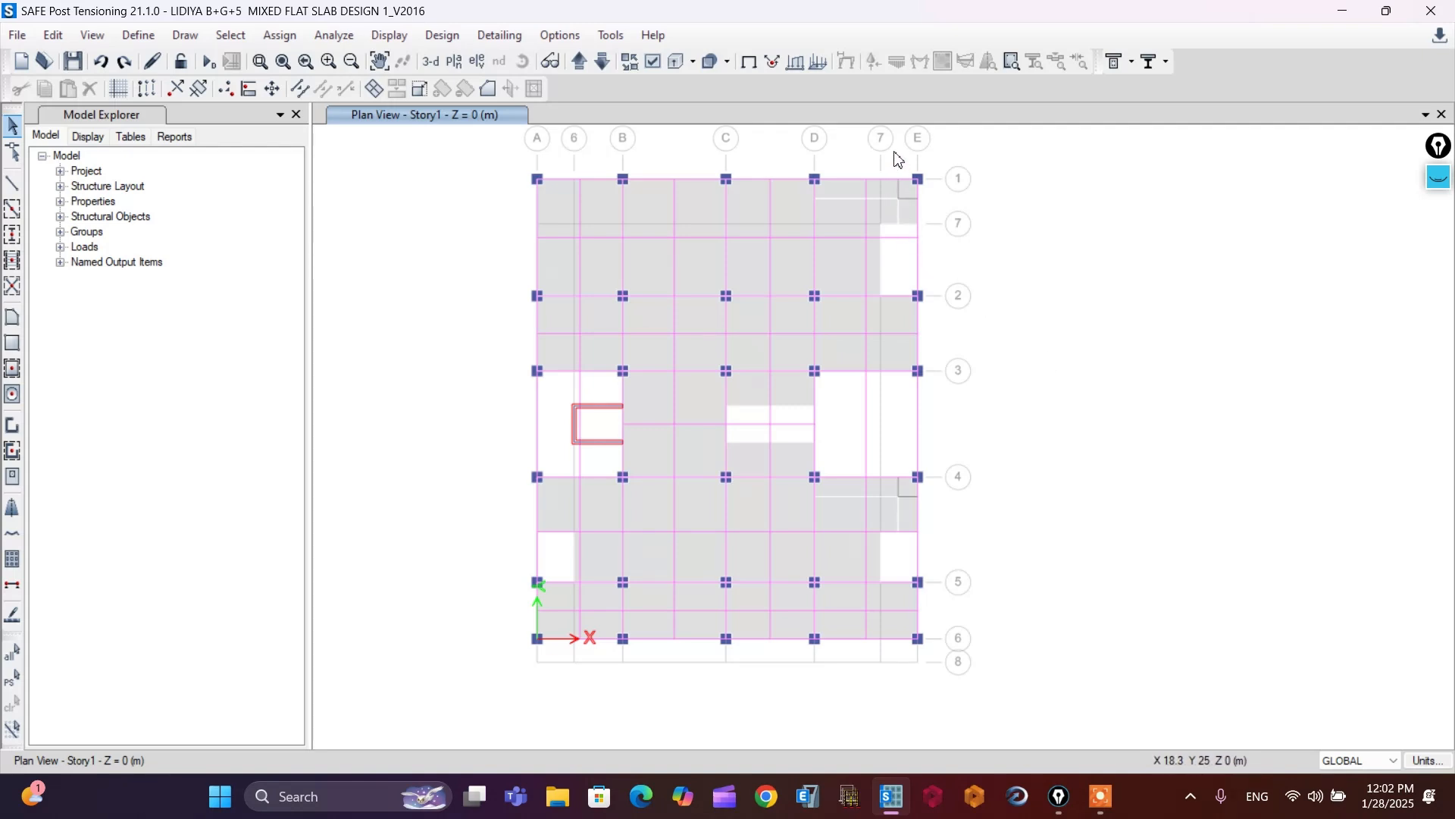
{"action": "left_click_drag", "start_coordinate": [895, 151], "coordinate": [936, 215]}
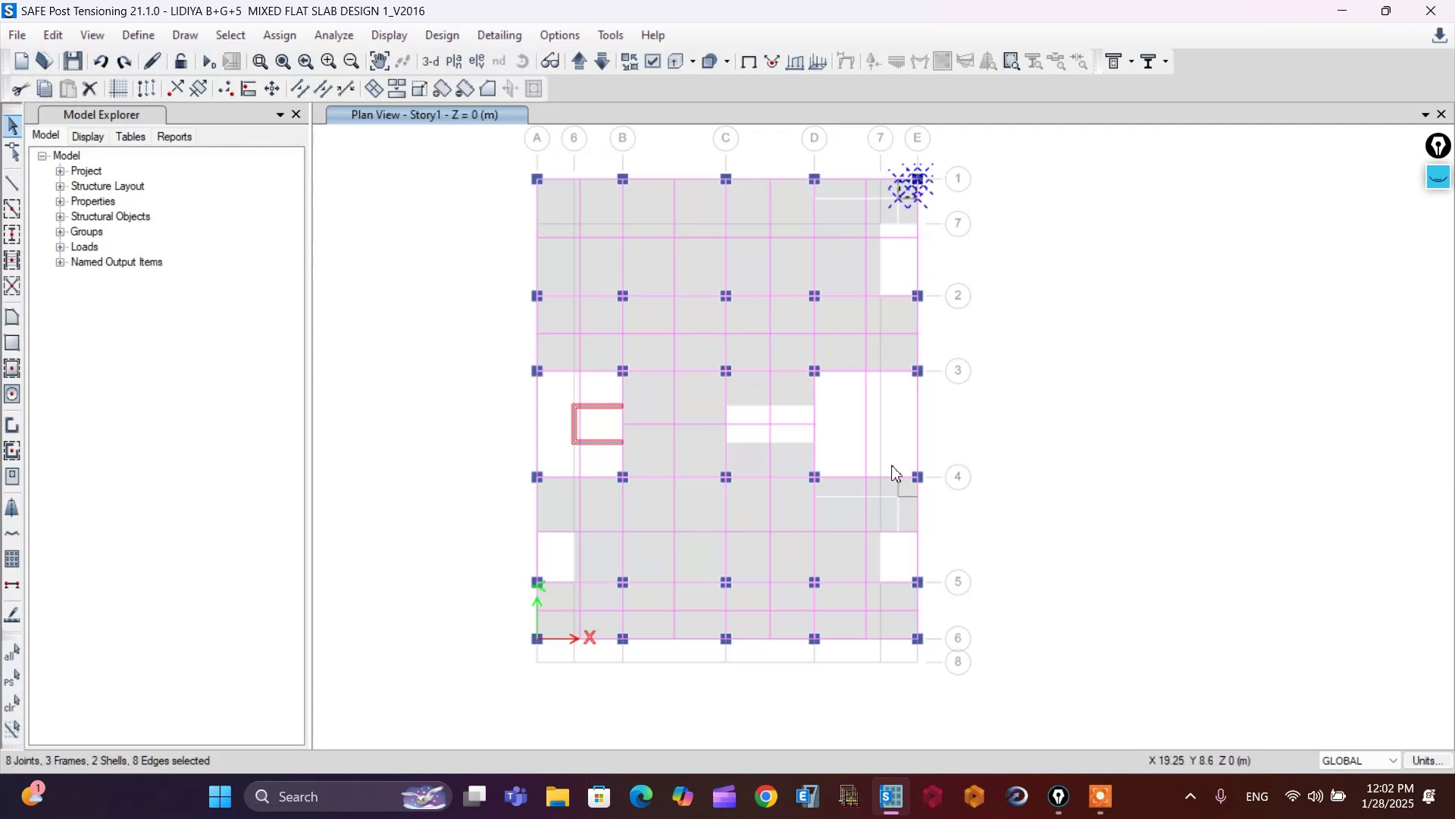
{"action": "left_click_drag", "start_coordinate": [907, 488], "coordinate": [939, 522]}
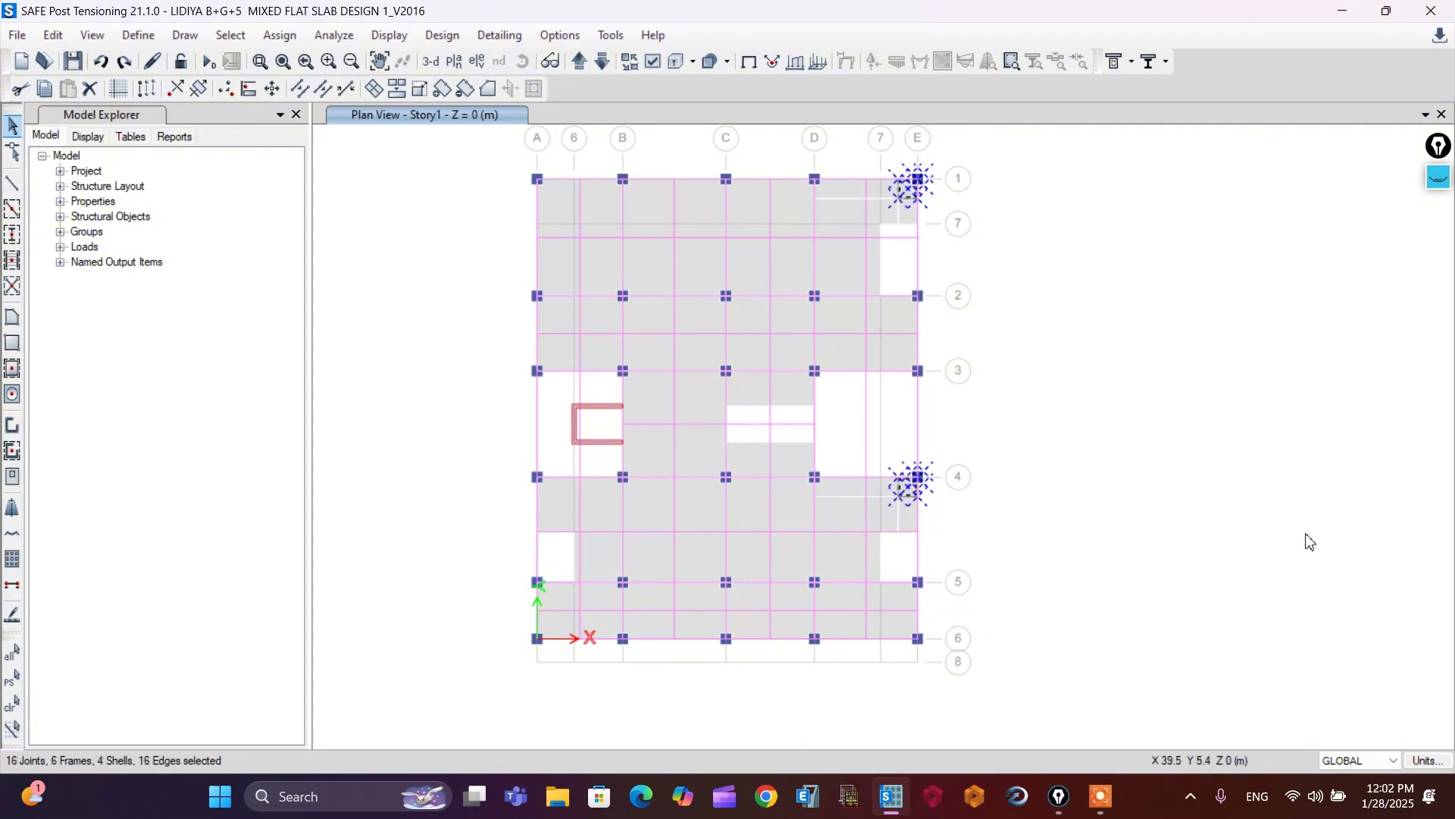
{"action": "left_click", "coordinate": [229, 38]}
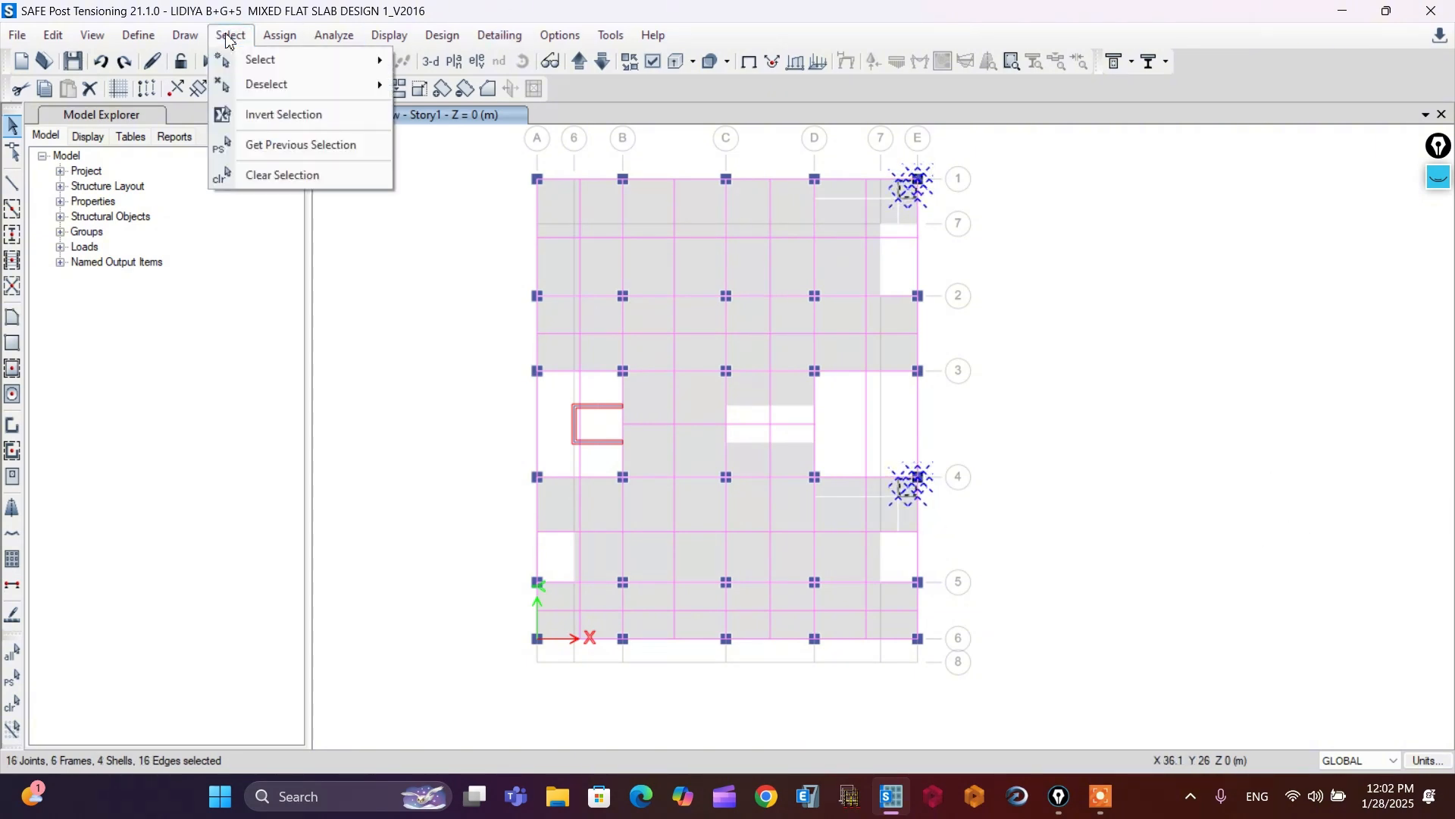
{"action": "mouse_move", "coordinate": [252, 92]}
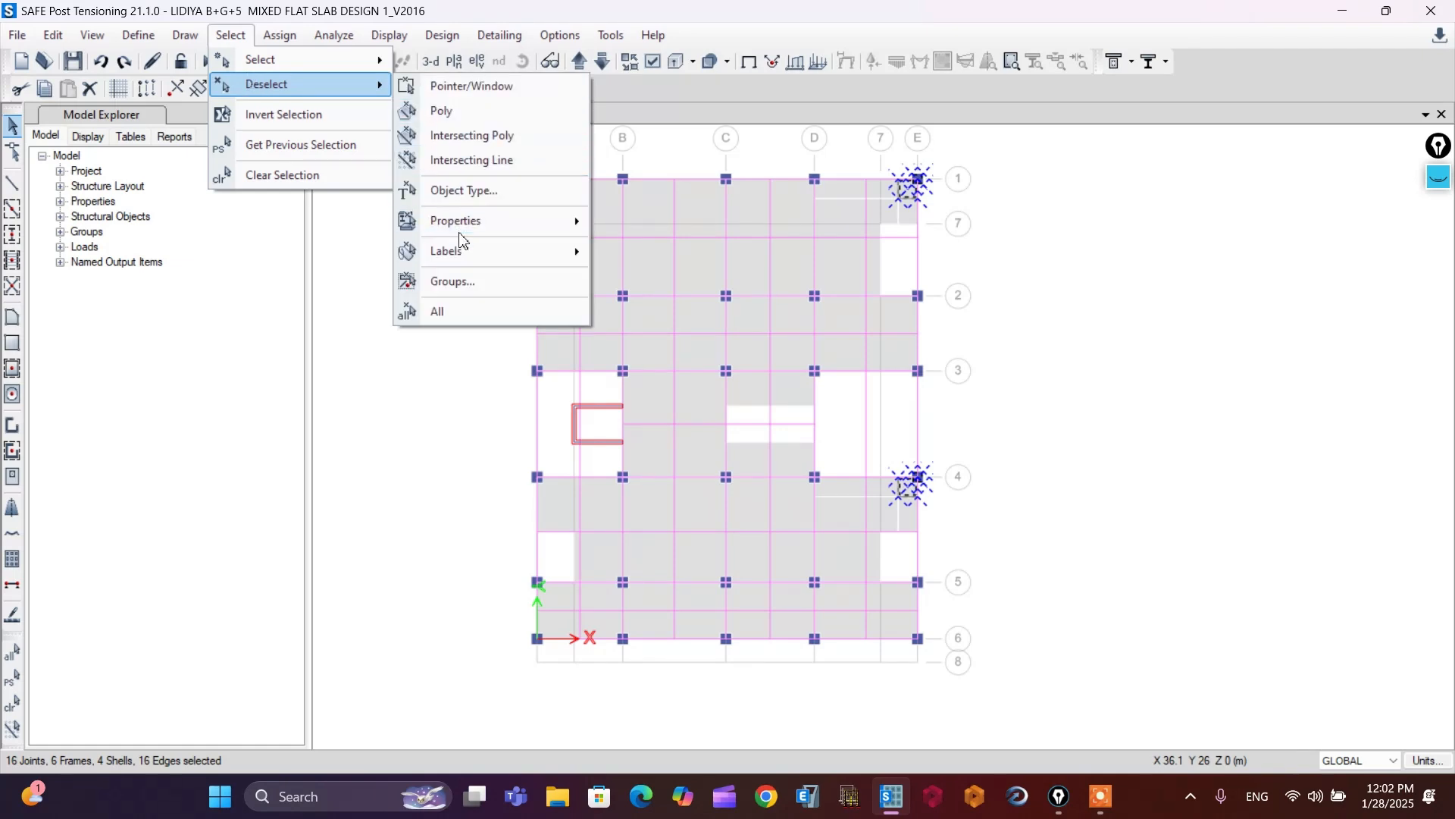
{"action": "left_click", "coordinate": [462, 192]}
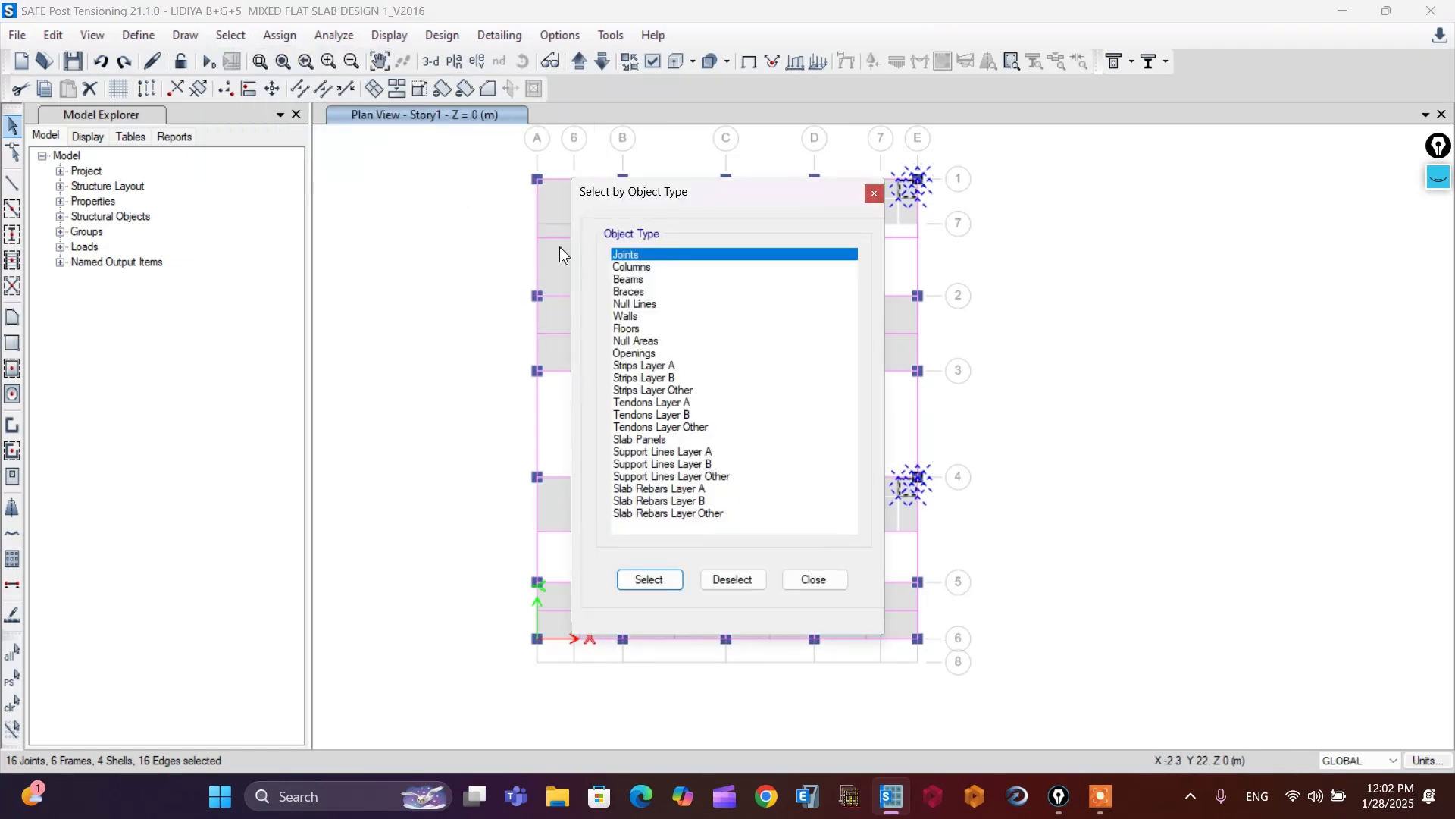
{"action": "left_click", "coordinate": [650, 267]}
{"action": "left_click", "coordinate": [732, 580]}
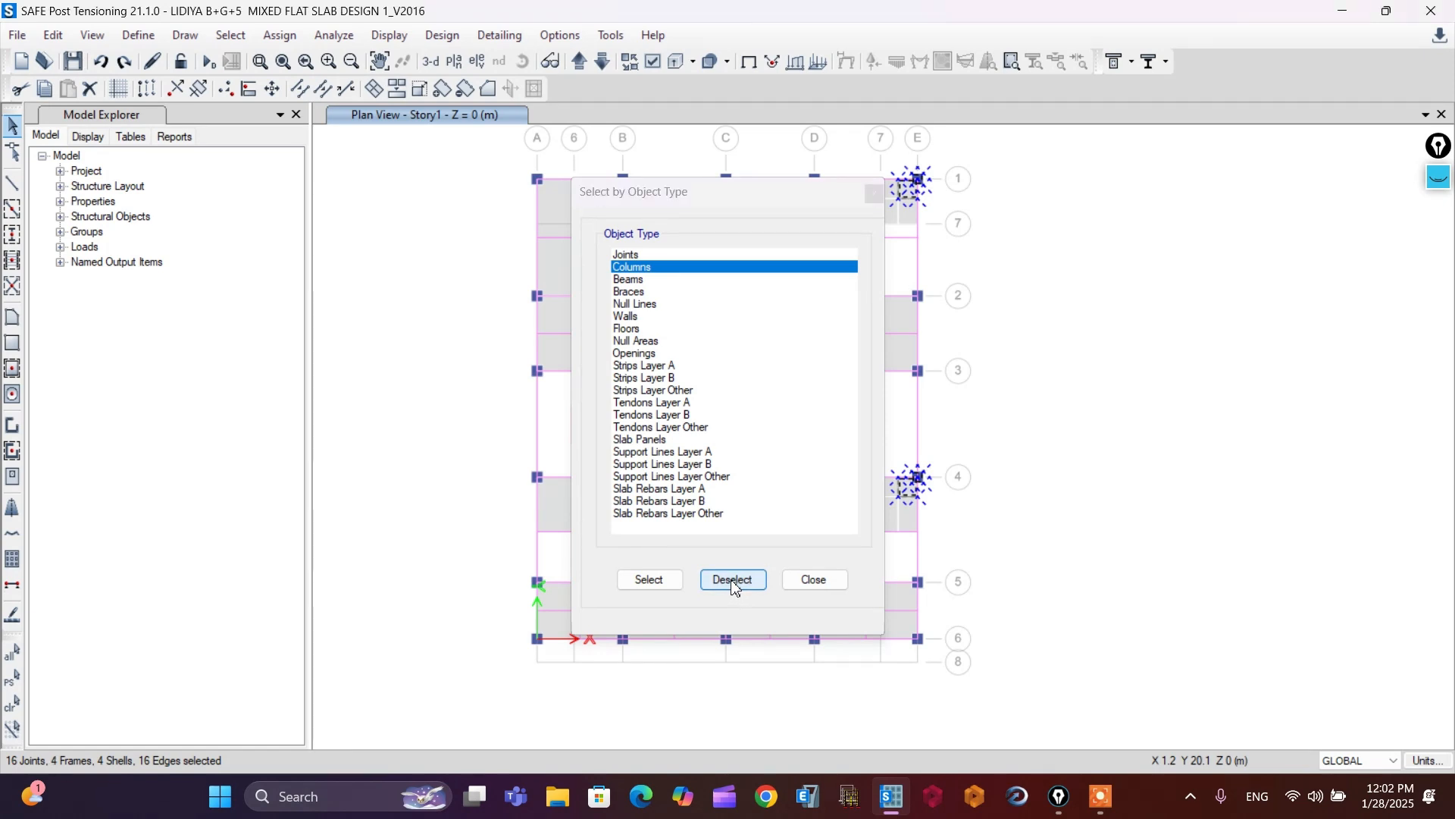
{"action": "left_click", "coordinate": [814, 580]}
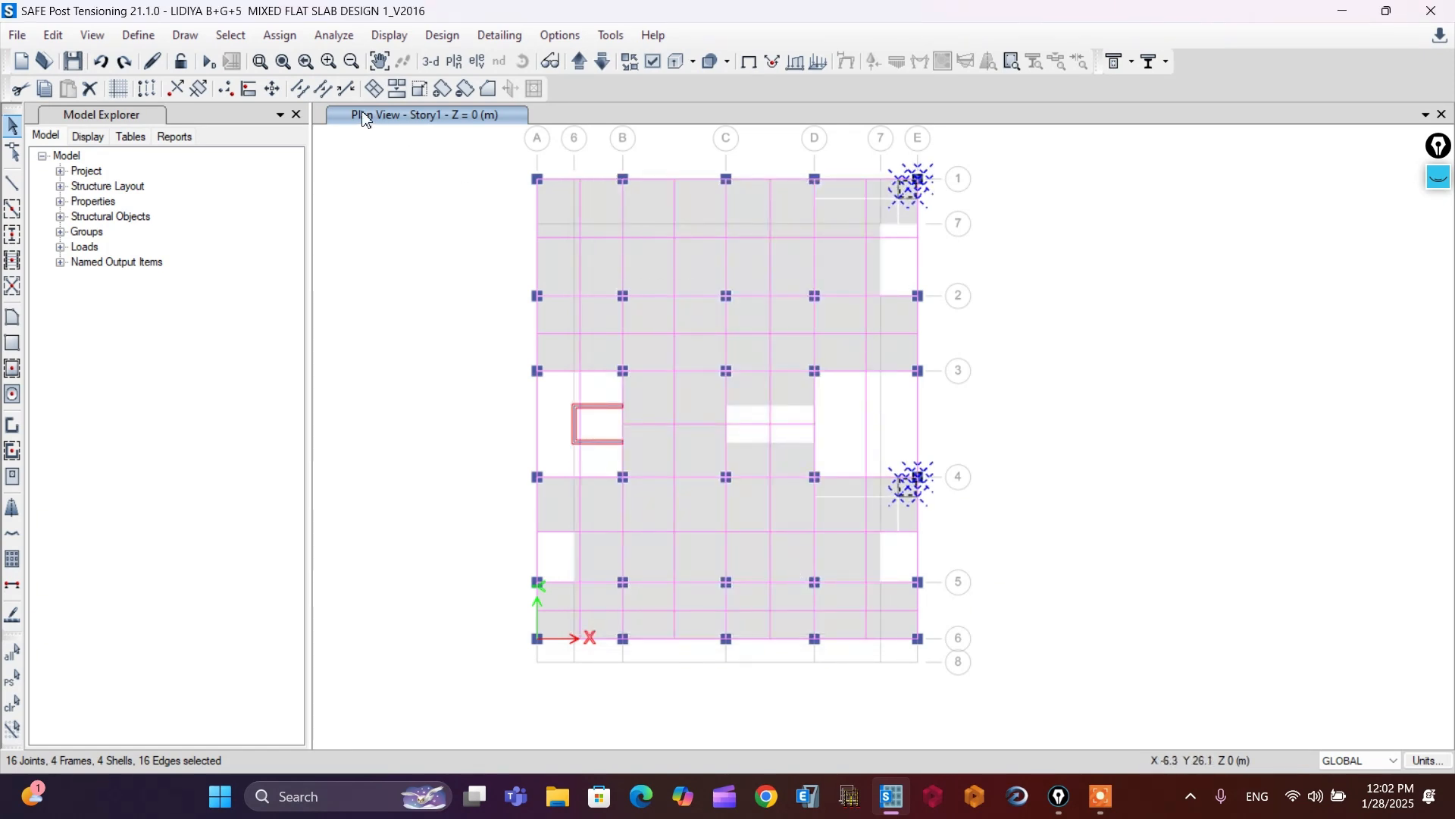
- Deselect the drop 350 slabs by slab section and delete the remaining selected slabs and frame lines at E-1 and E-4
{"action": "left_click", "coordinate": [228, 42]}
{"action": "mouse_move", "coordinate": [255, 85]}
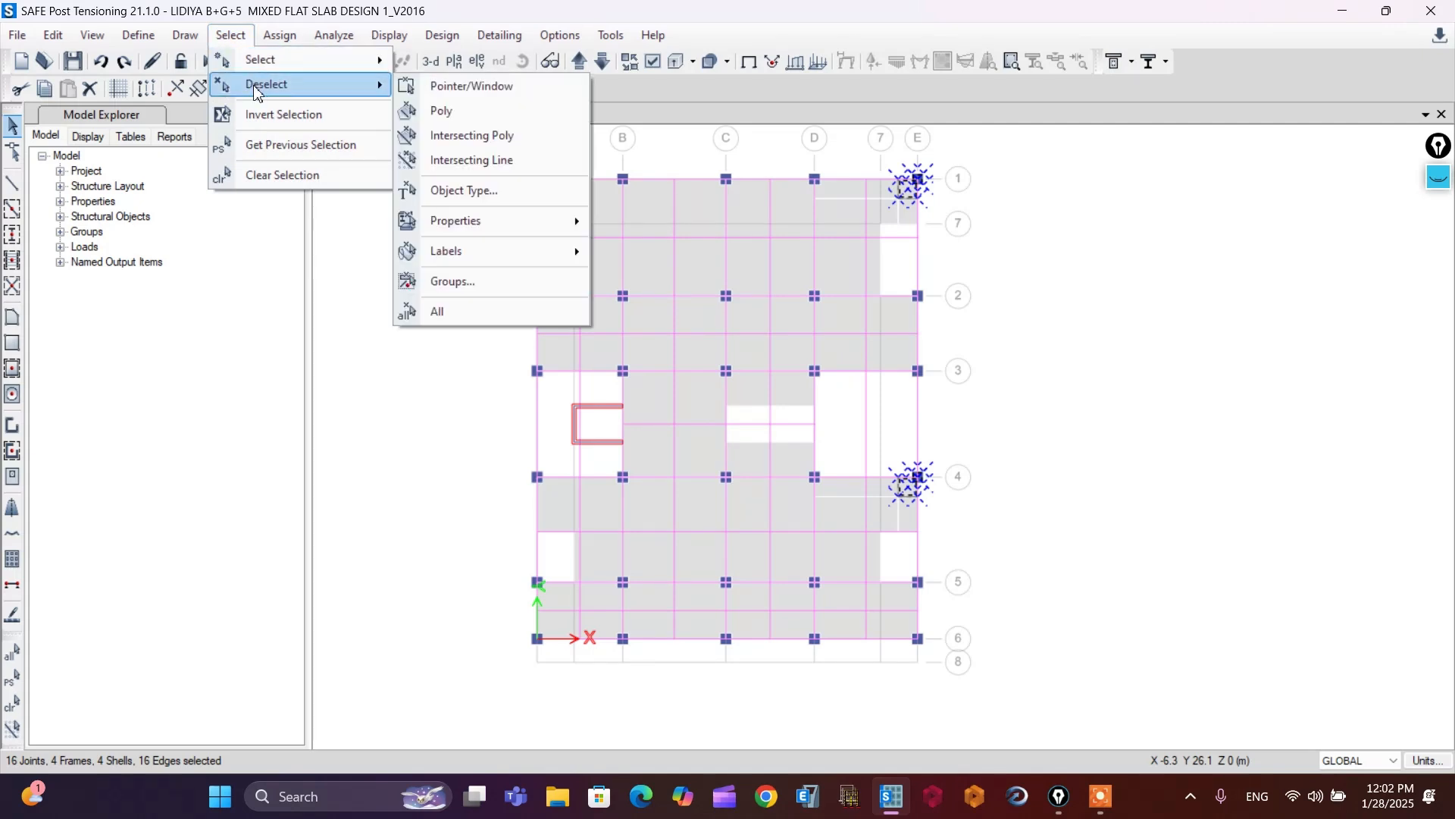
{"action": "mouse_move", "coordinate": [462, 221]}
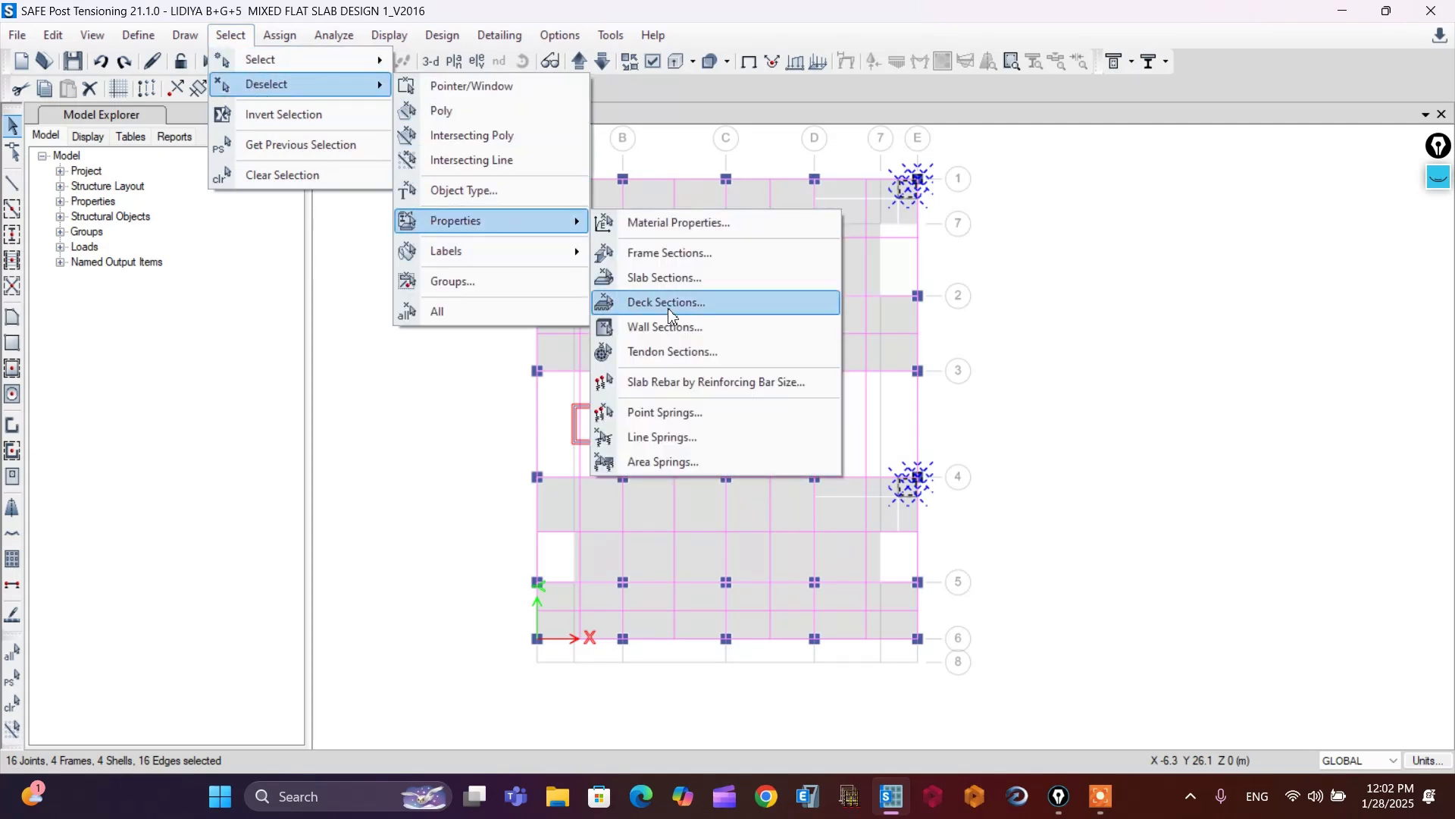
{"action": "left_click", "coordinate": [684, 285]}
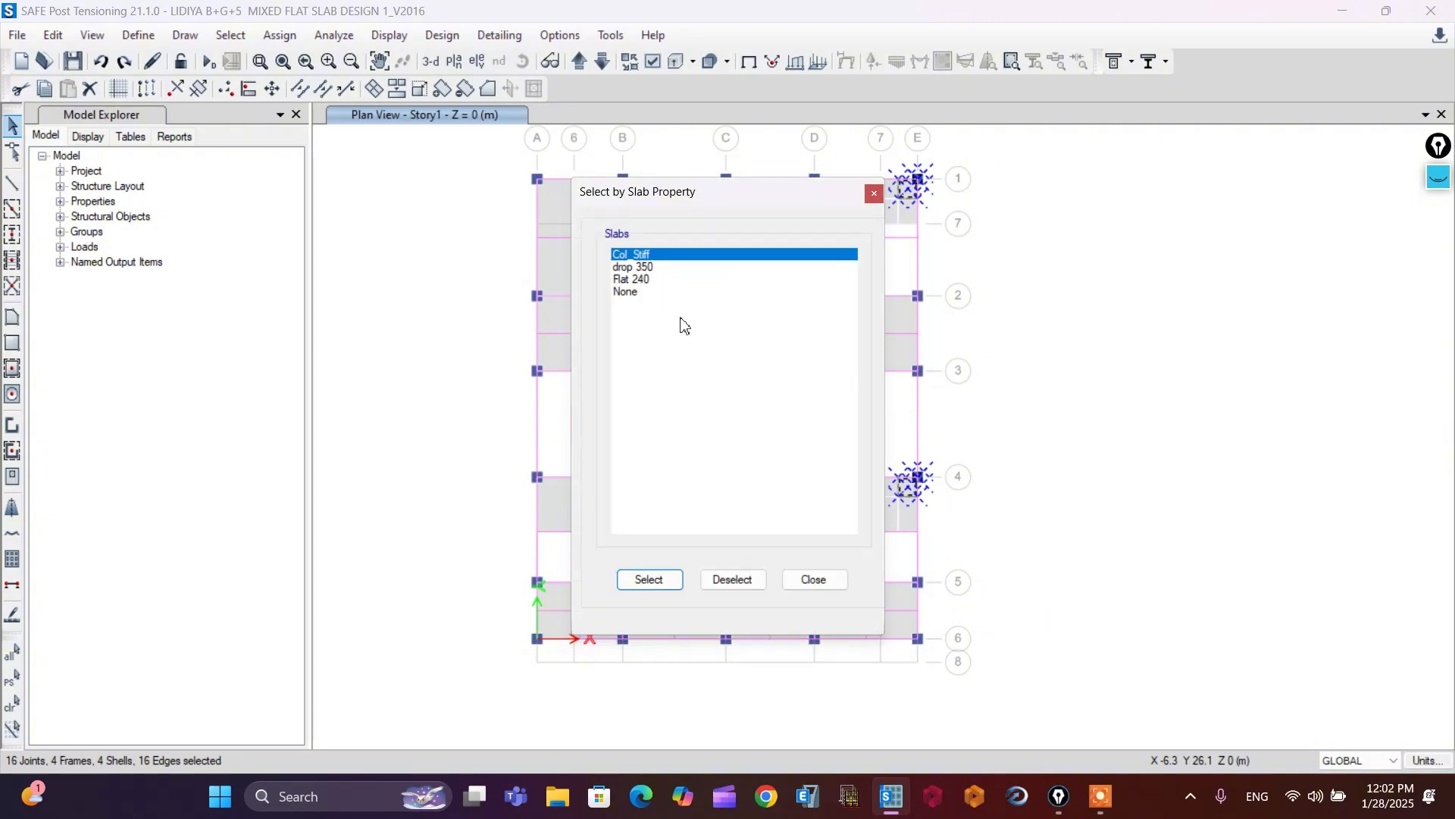
{"action": "left_click", "coordinate": [656, 270]}
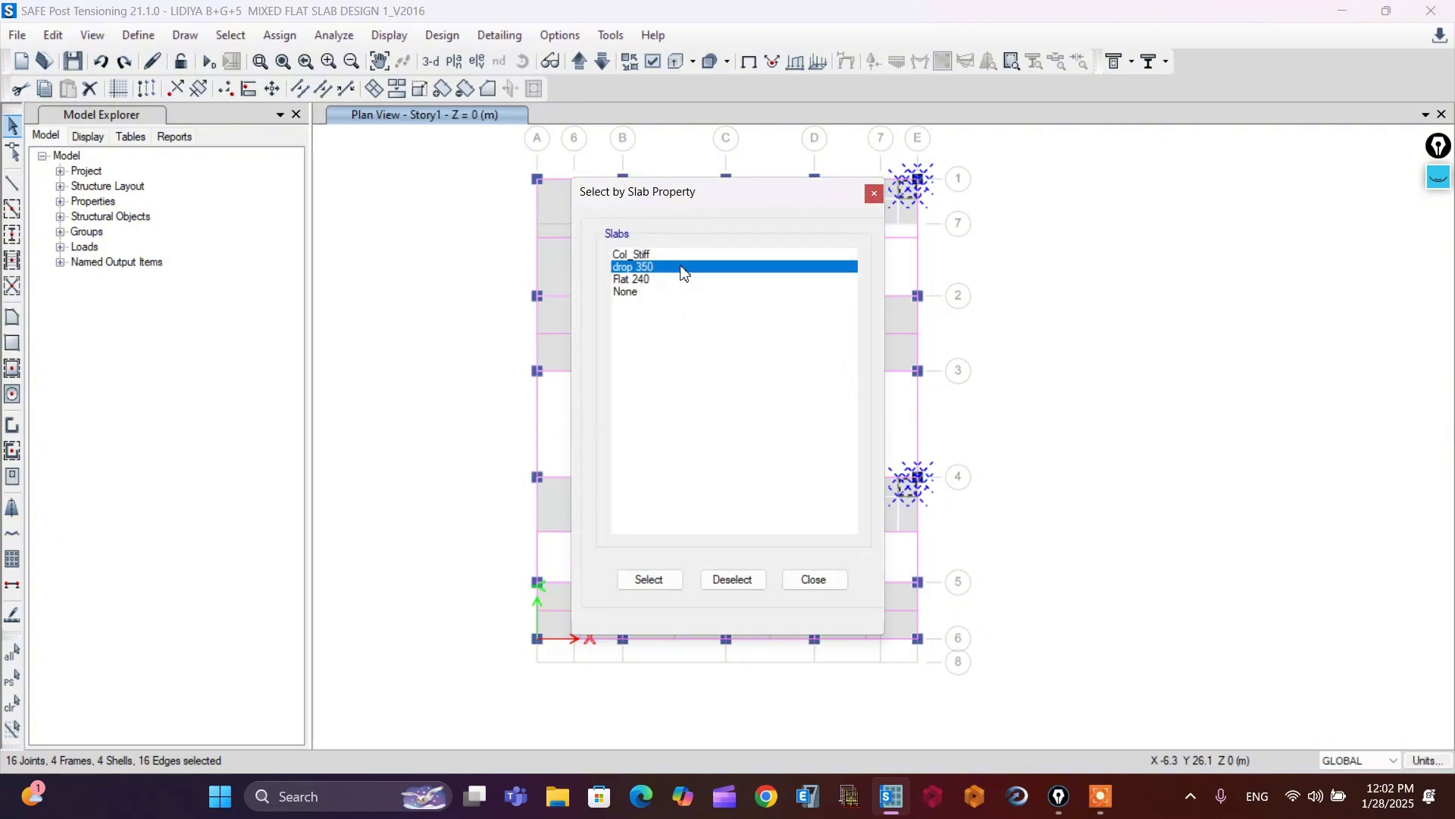
{"action": "left_click", "coordinate": [653, 580]}
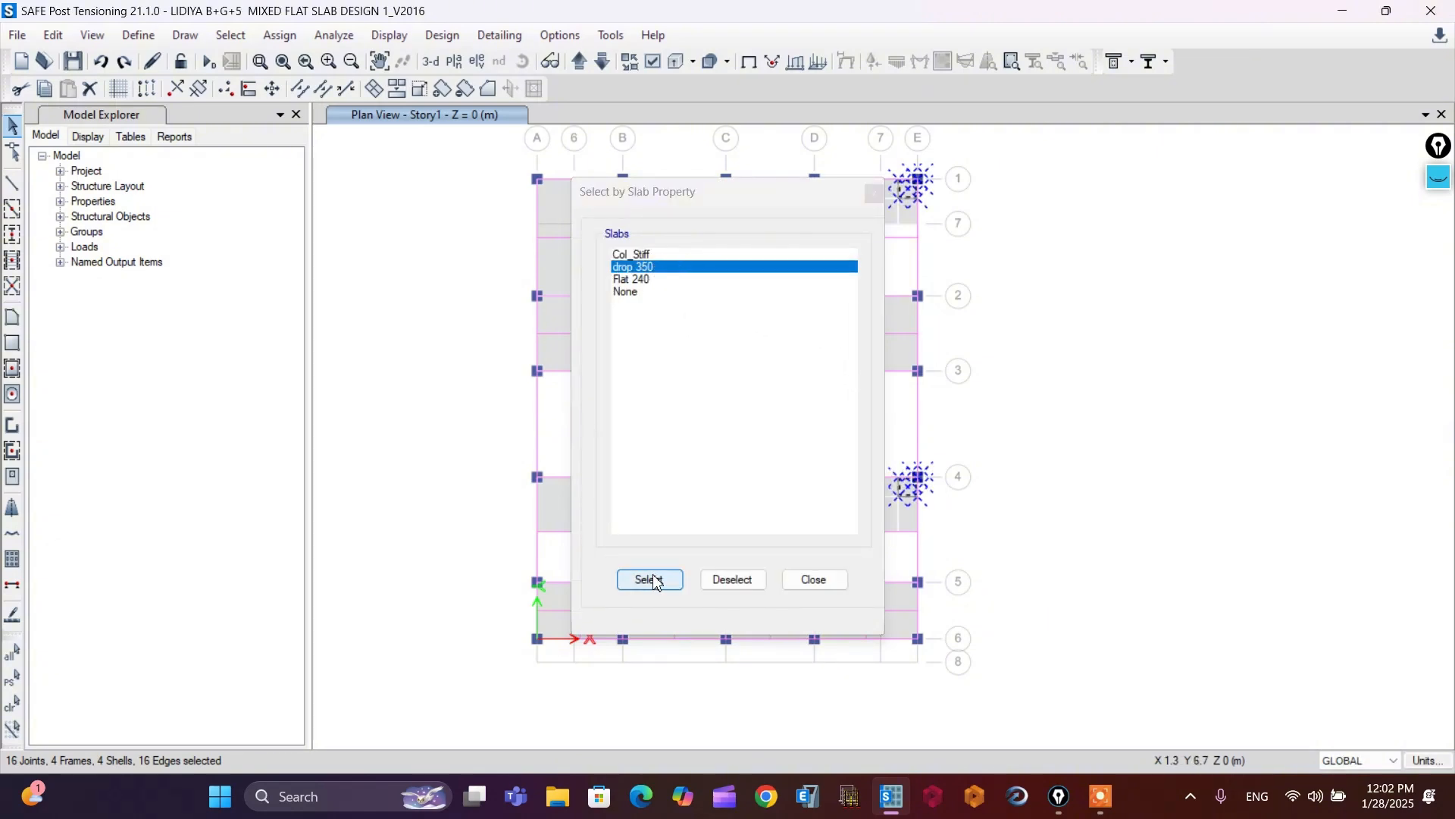
{"action": "left_click", "coordinate": [727, 580]}
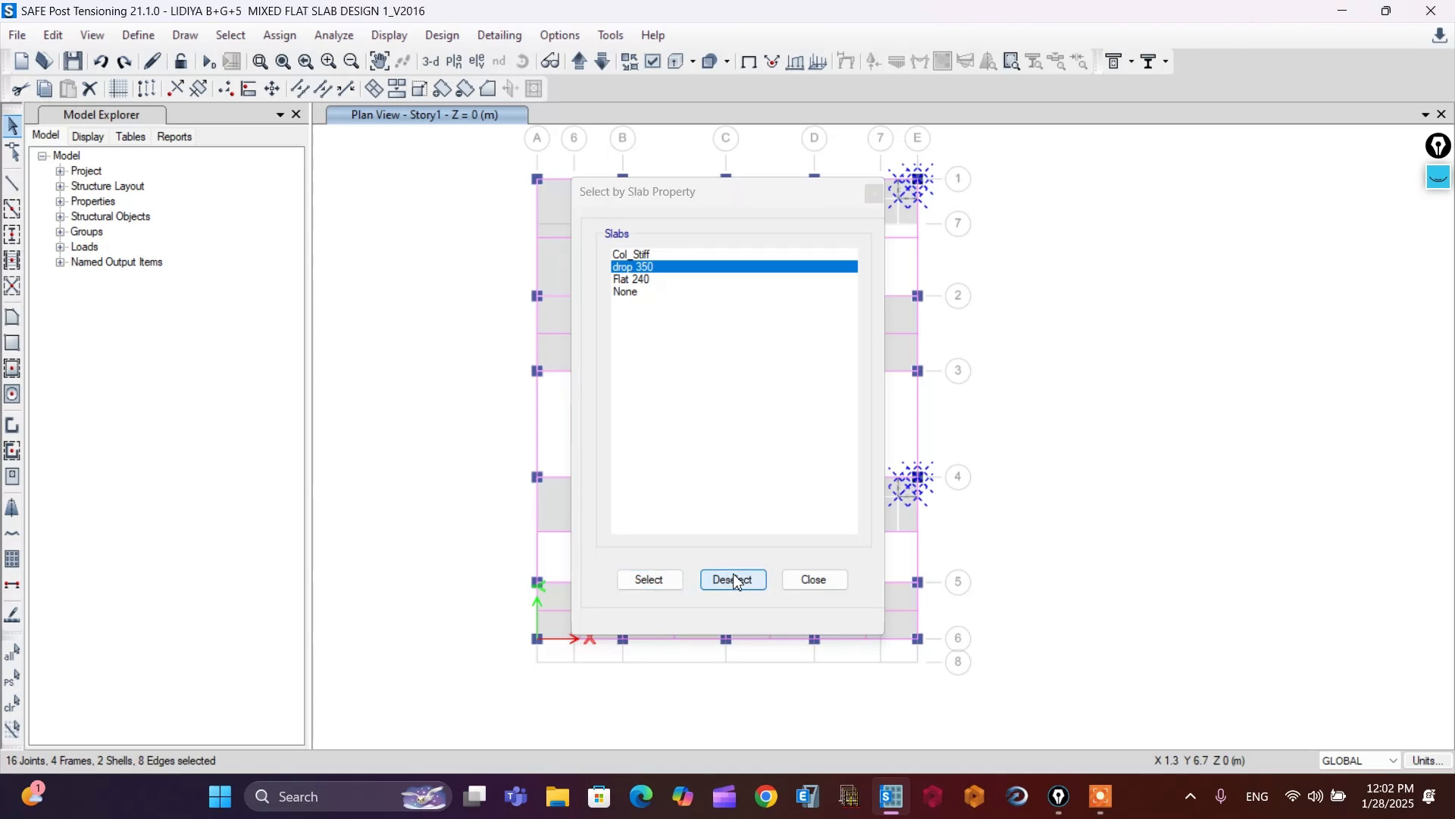
{"action": "left_click", "coordinate": [815, 580]}
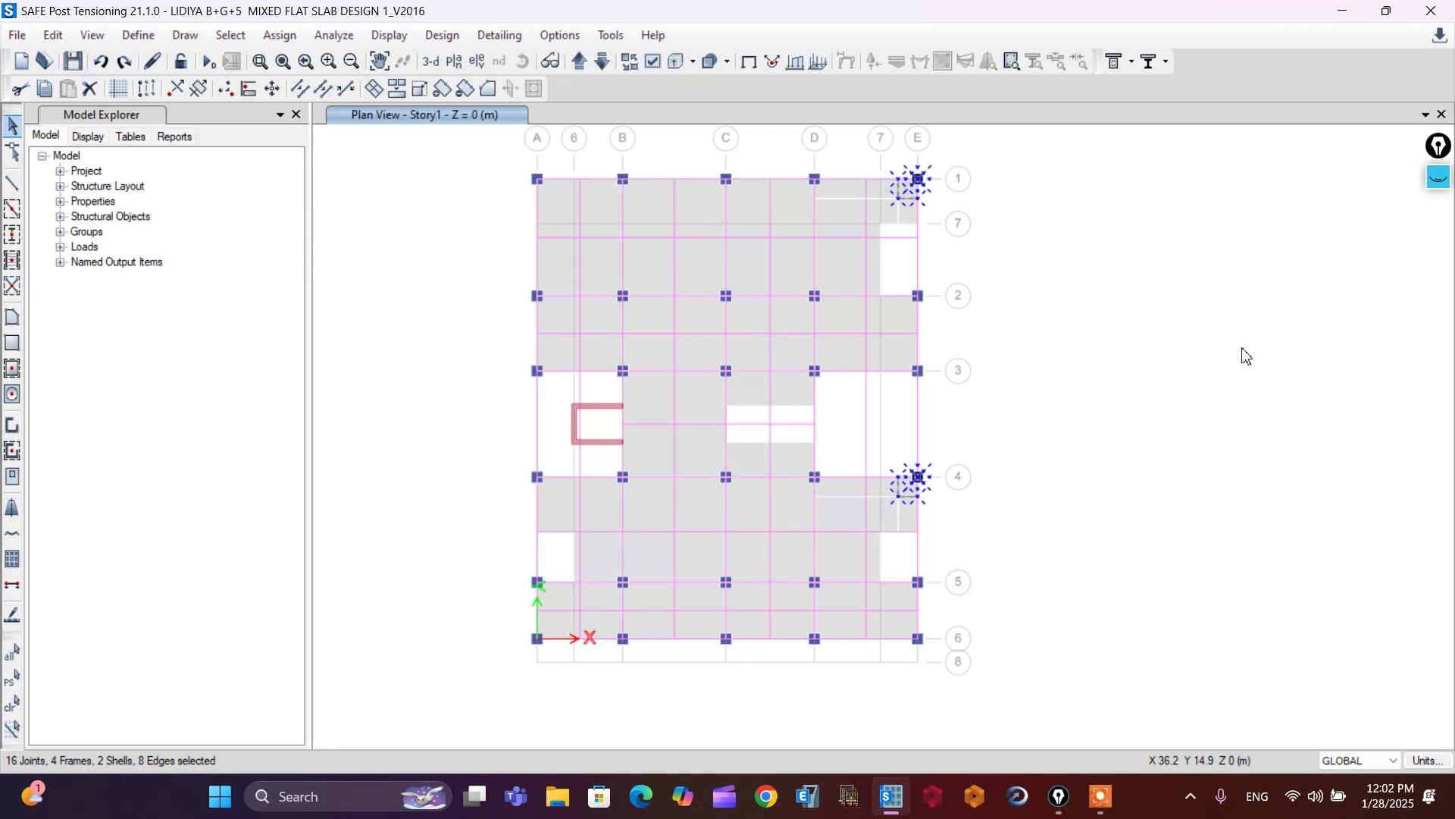
{"action": "left_click", "coordinate": [91, 89]}
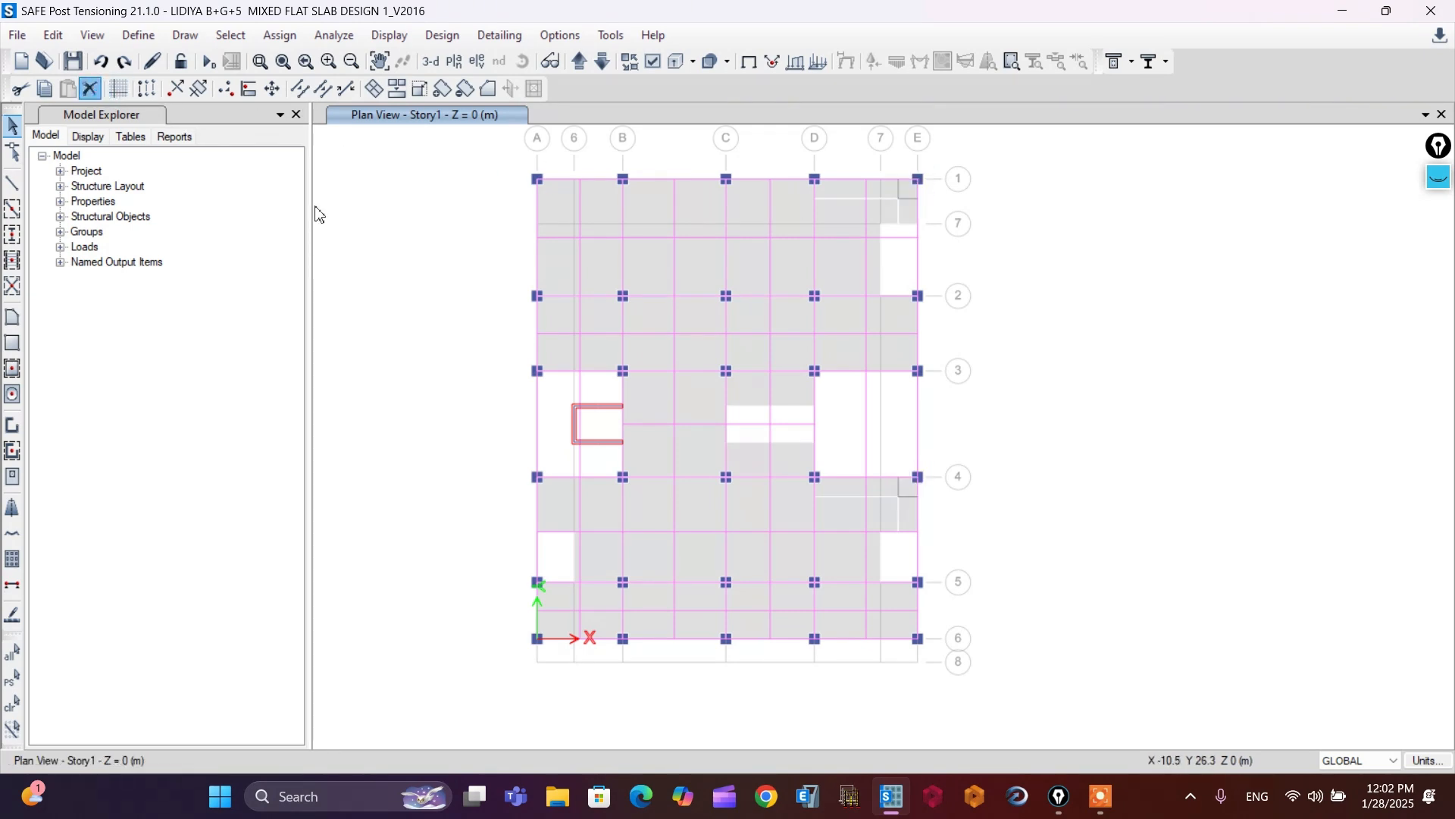
- Check the section property assigned to the drop panel at column E-1
{"action": "scroll", "coordinate": [902, 186], "scroll_direction": "up", "scroll_amount": 2}
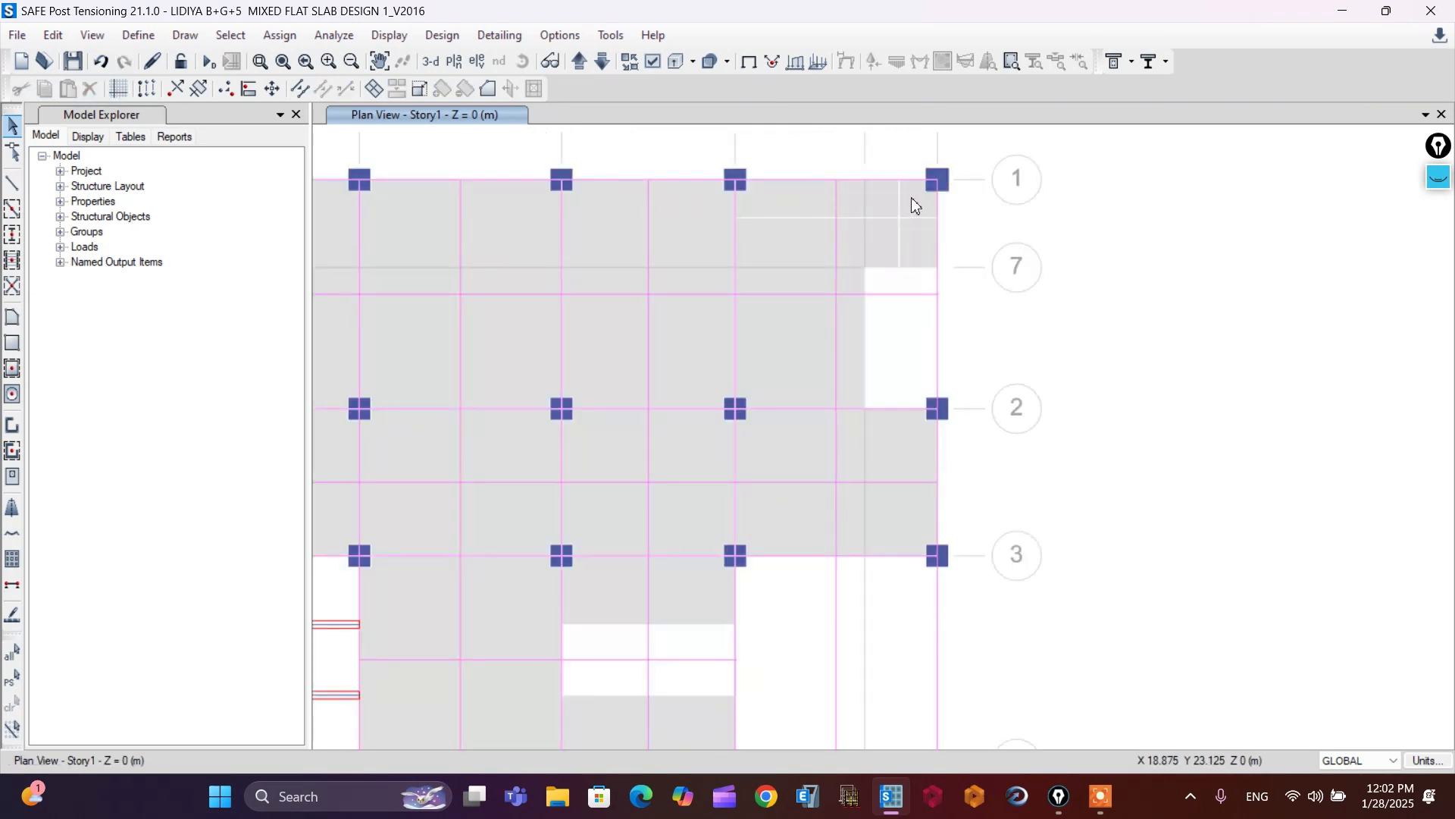
{"action": "scroll", "coordinate": [909, 203], "scroll_direction": "down", "scroll_amount": 2}
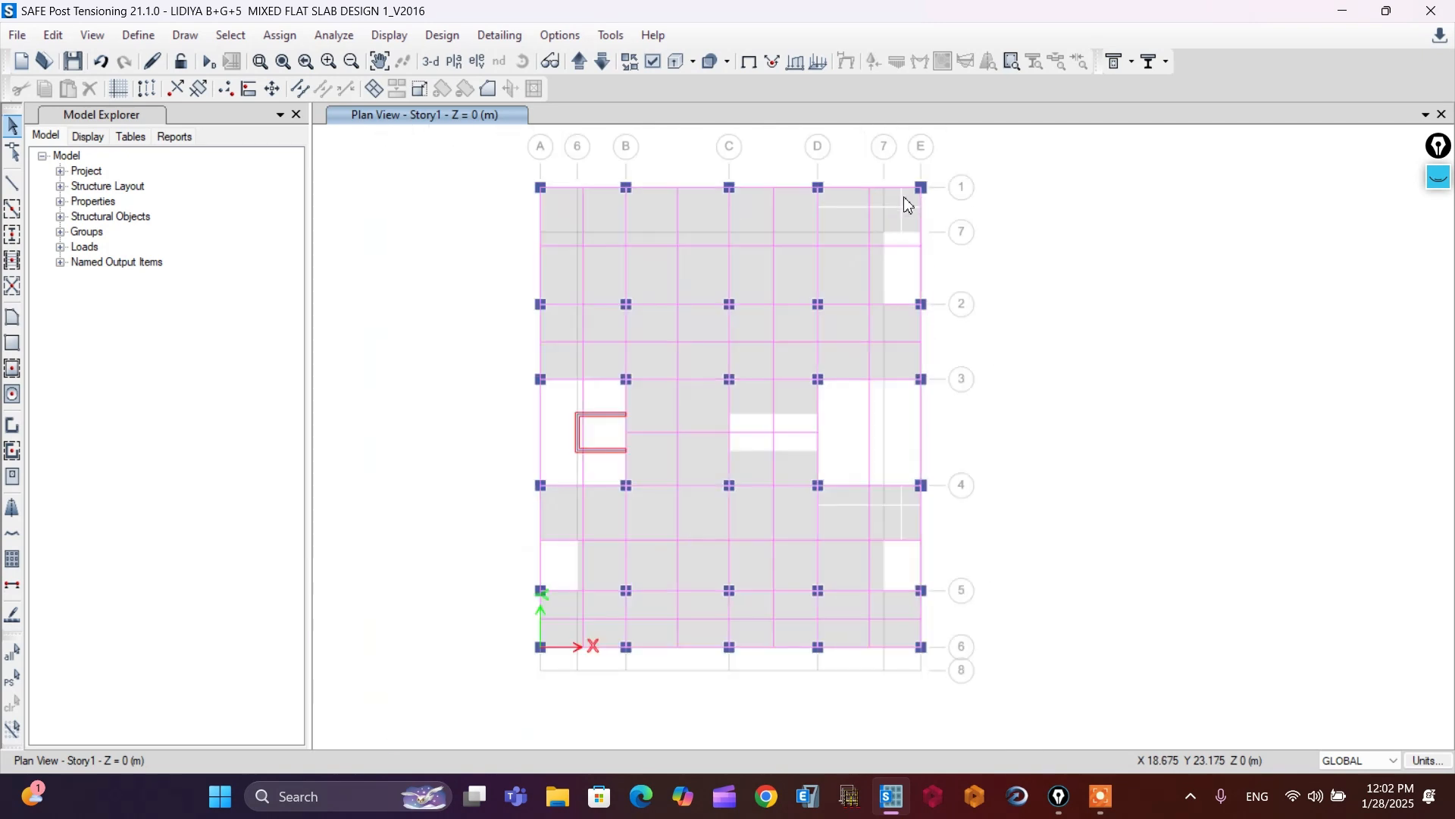
{"action": "scroll", "coordinate": [912, 201], "scroll_direction": "up", "scroll_amount": 2}
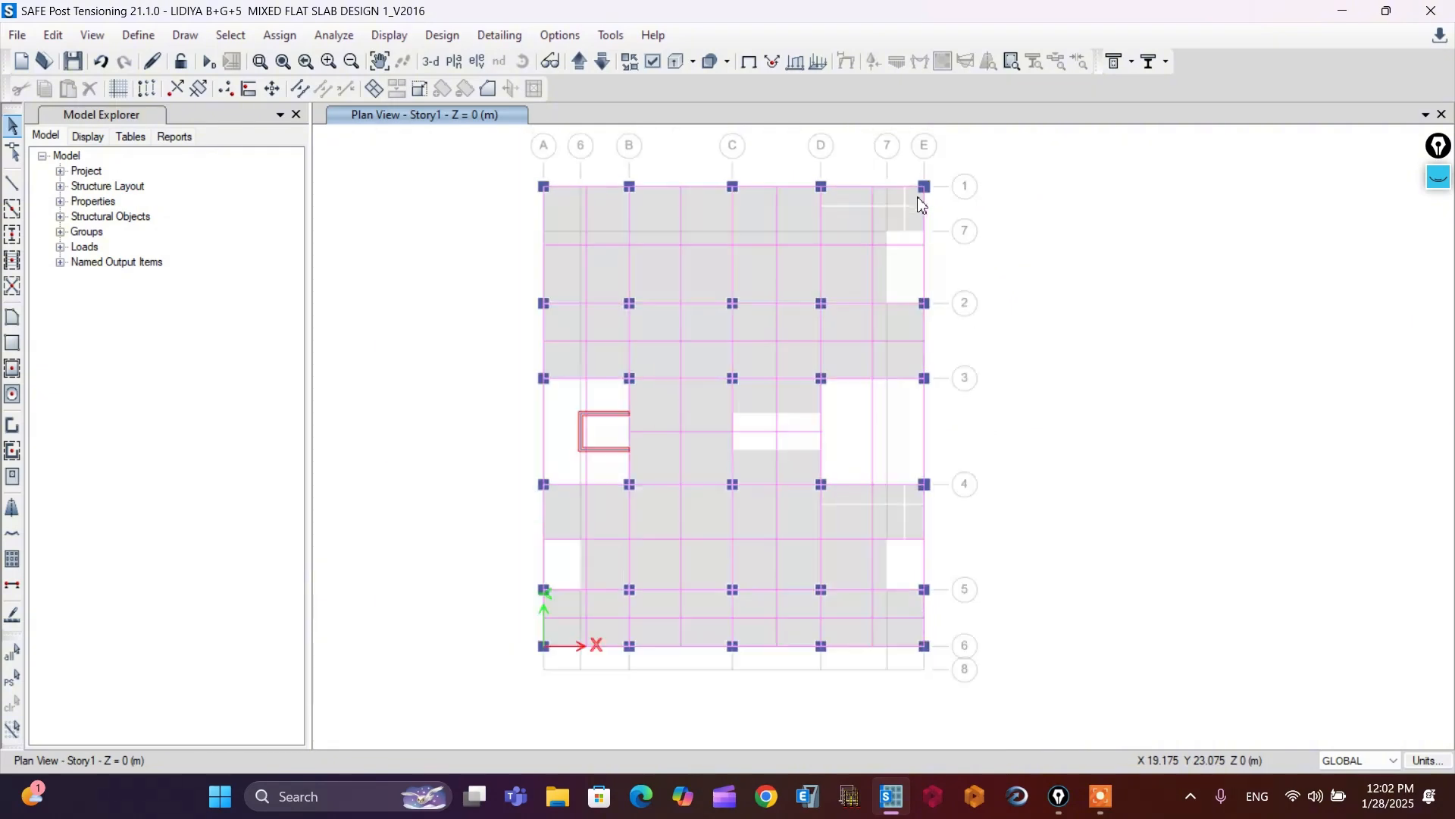
{"action": "scroll", "coordinate": [919, 202], "scroll_direction": "down", "scroll_amount": 2}
{"action": "left_click", "coordinate": [916, 193]}
{"action": "left_click", "coordinate": [917, 198]}
{"action": "left_click", "coordinate": [915, 199]}
{"action": "right_click", "coordinate": [915, 199]}
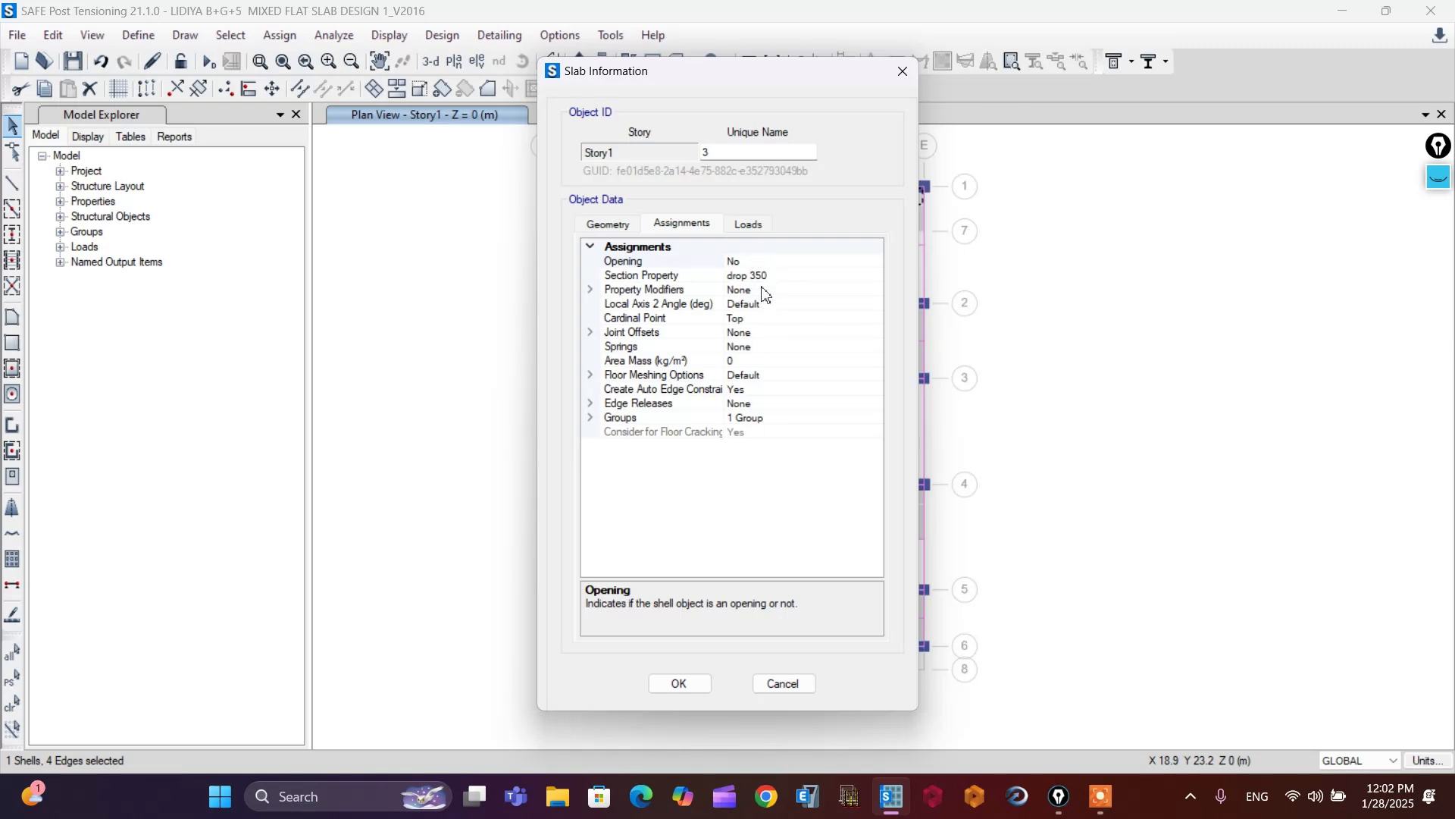
{"action": "left_click", "coordinate": [904, 73]}
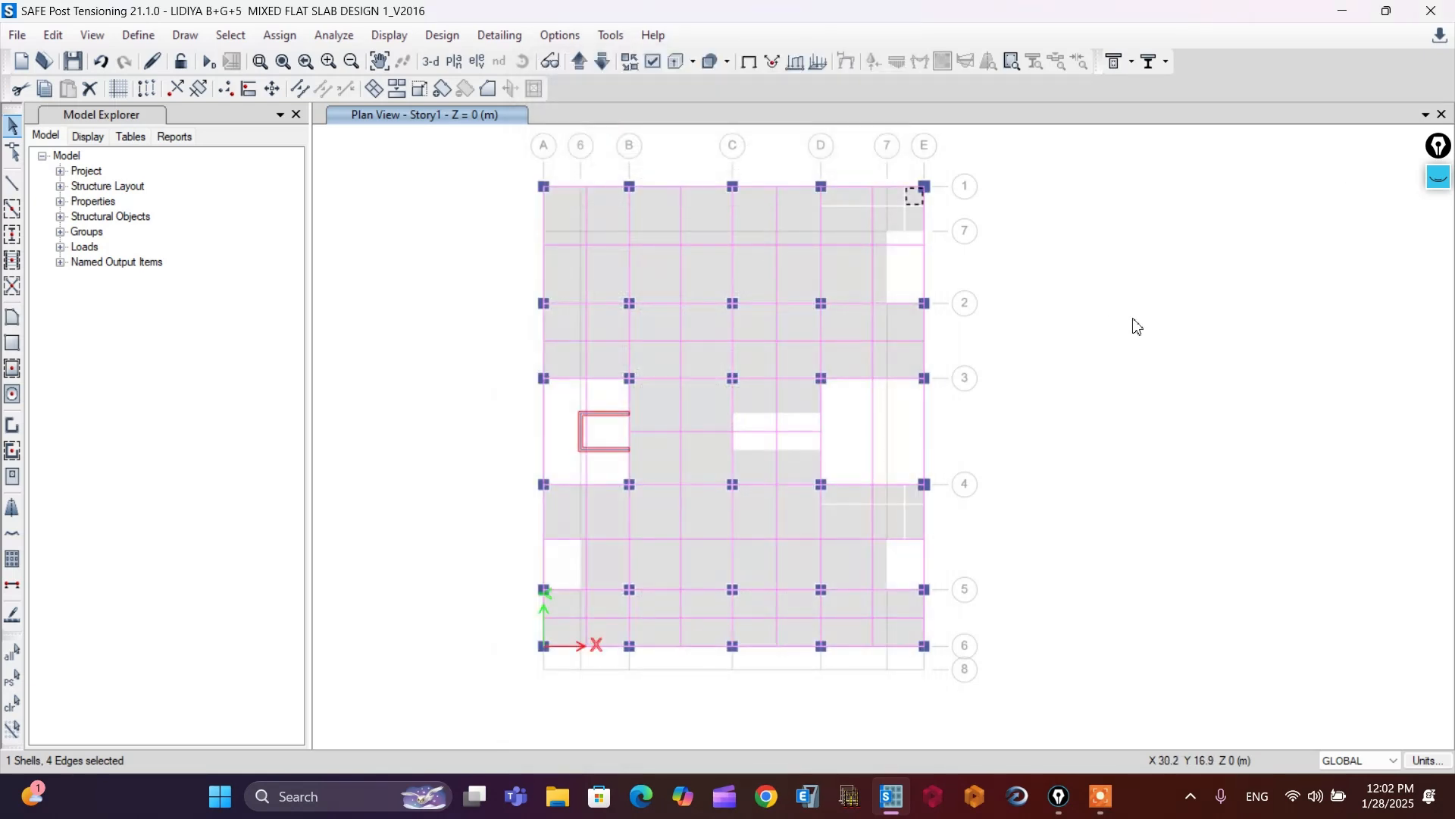
{"action": "key", "text": "Escape"}
- Merge the small Flat 240 piece directly below the E-1 drop panel with the large D–E slab piece in bay 1–2
{"action": "scroll", "coordinate": [904, 204], "scroll_direction": "up", "scroll_amount": 3}
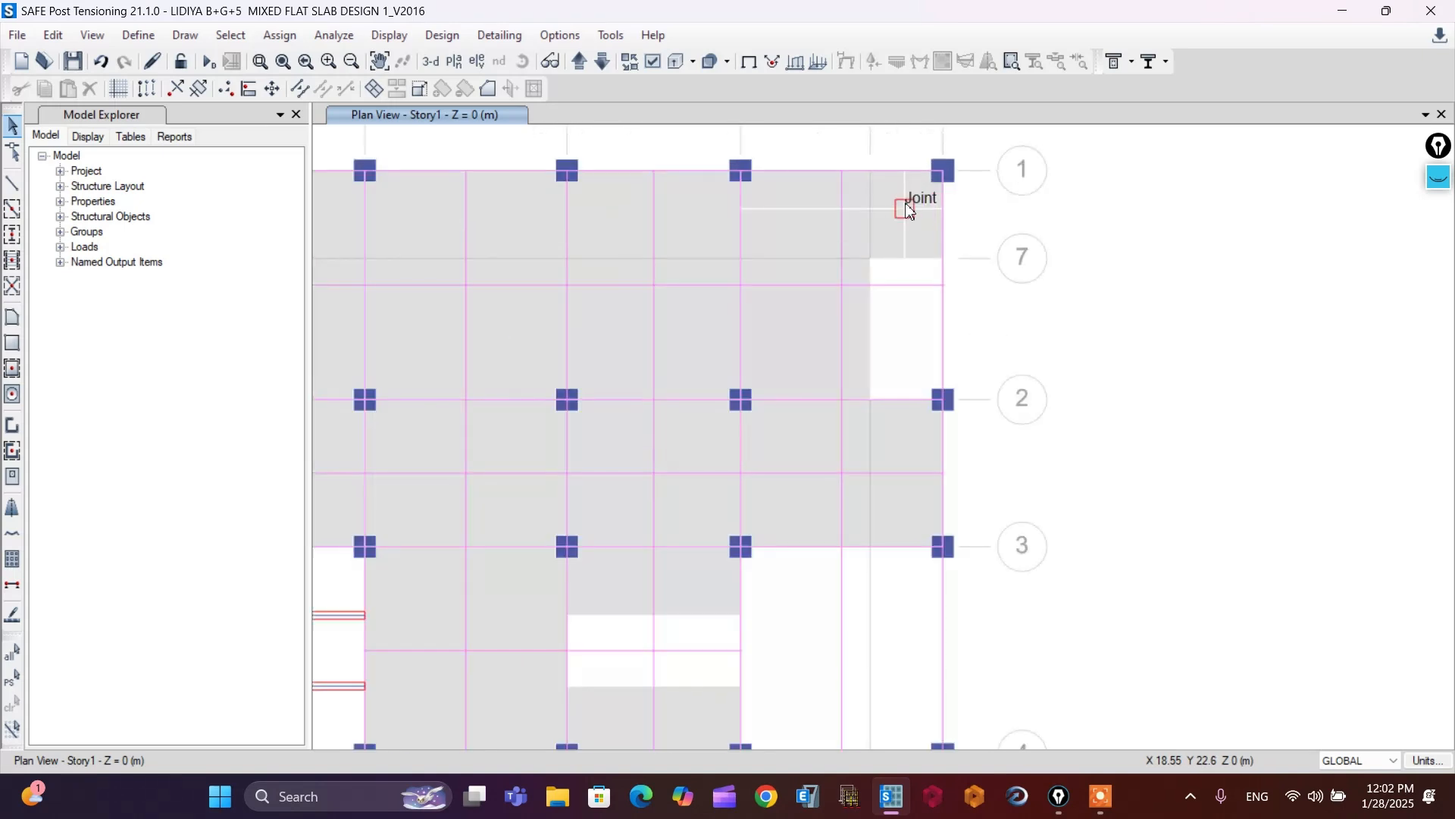
{"action": "left_click", "coordinate": [931, 232]}
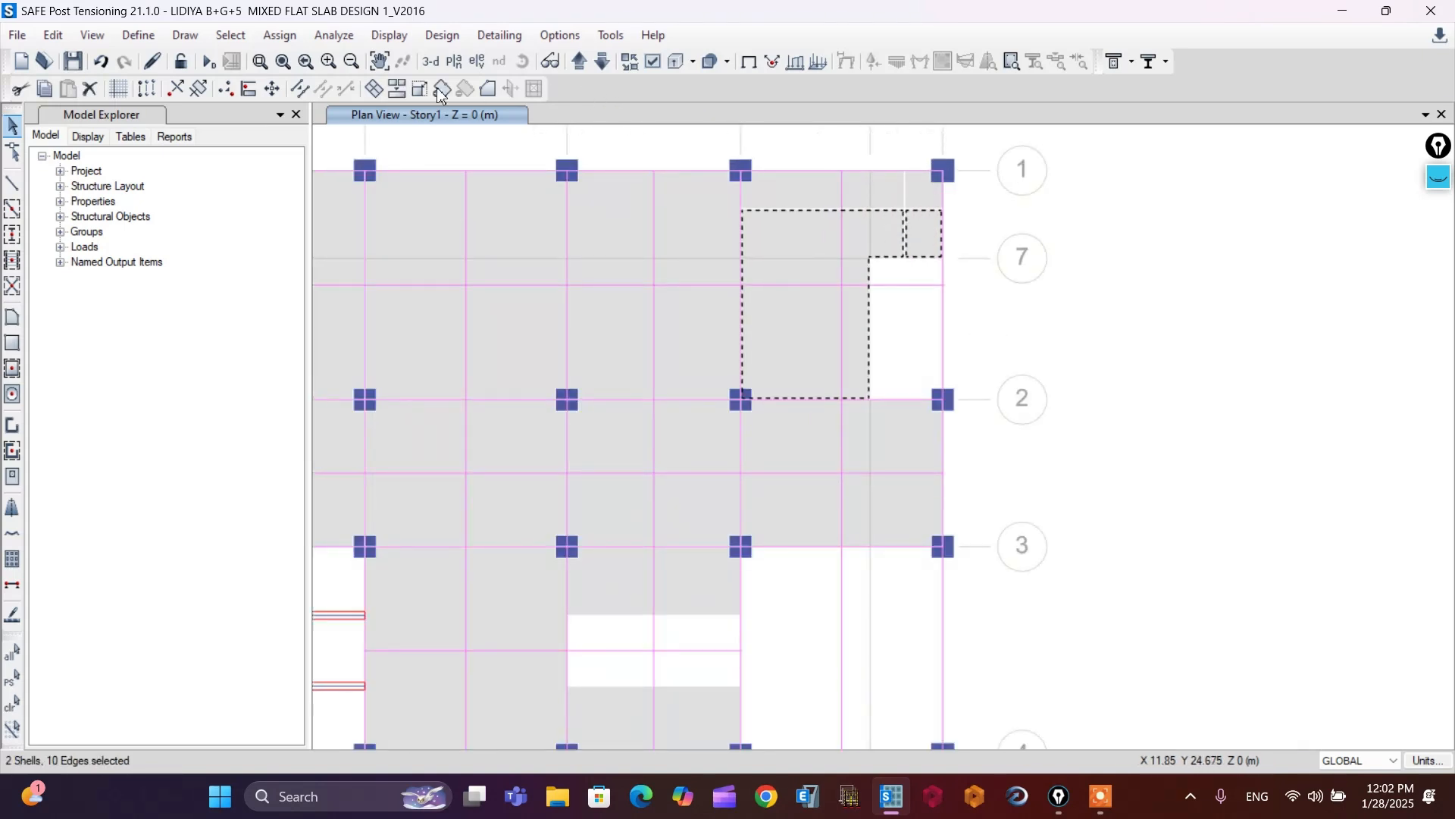
{"action": "left_click", "coordinate": [394, 89]}
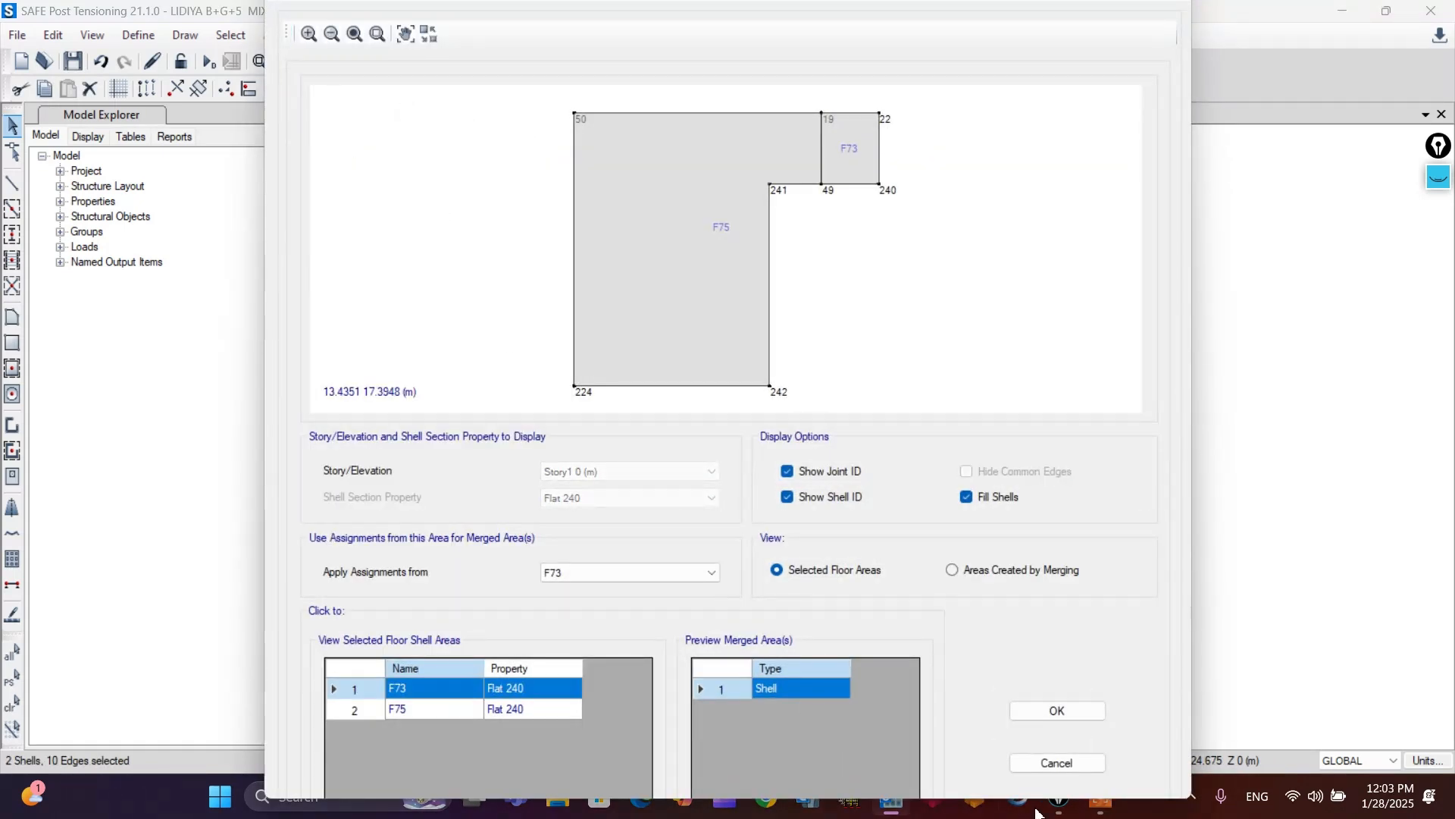
{"action": "left_click", "coordinate": [1058, 711]}
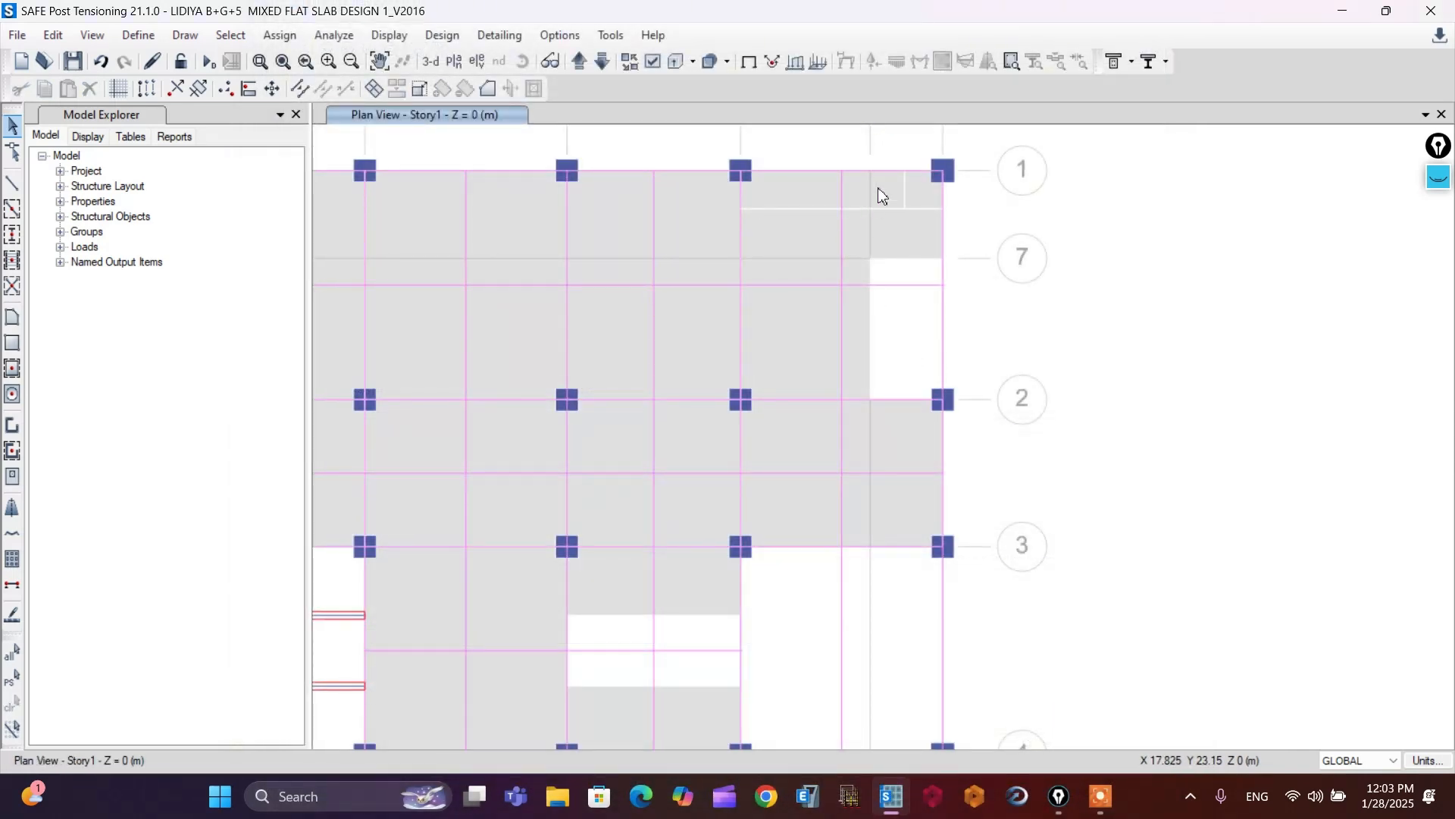
- Merge the narrow Flat 240 strip along grid 1 into the D–E slab around the E-1 drop panel and check both shells
{"action": "left_click", "coordinate": [877, 221]}
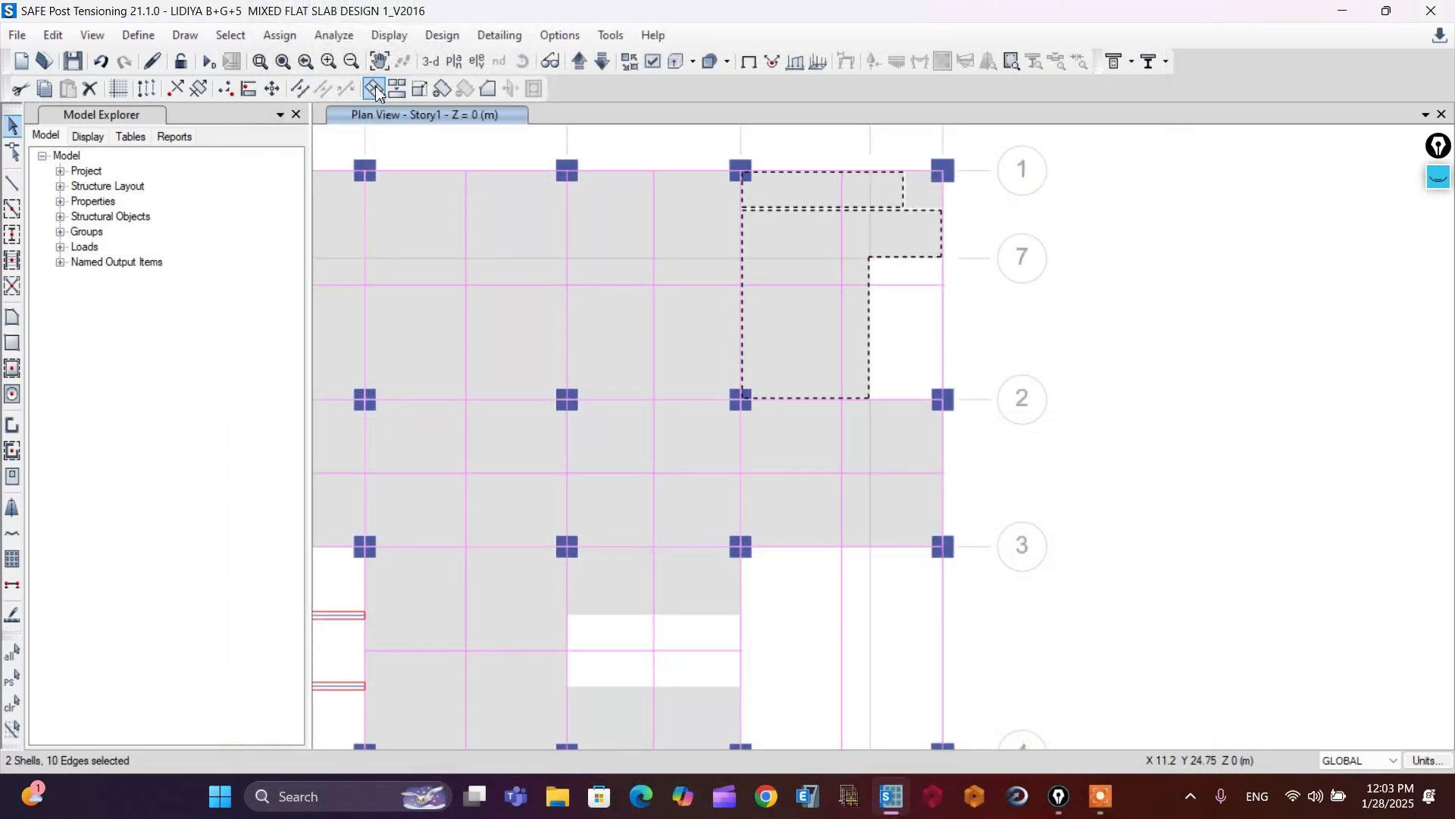
{"action": "left_click", "coordinate": [394, 90]}
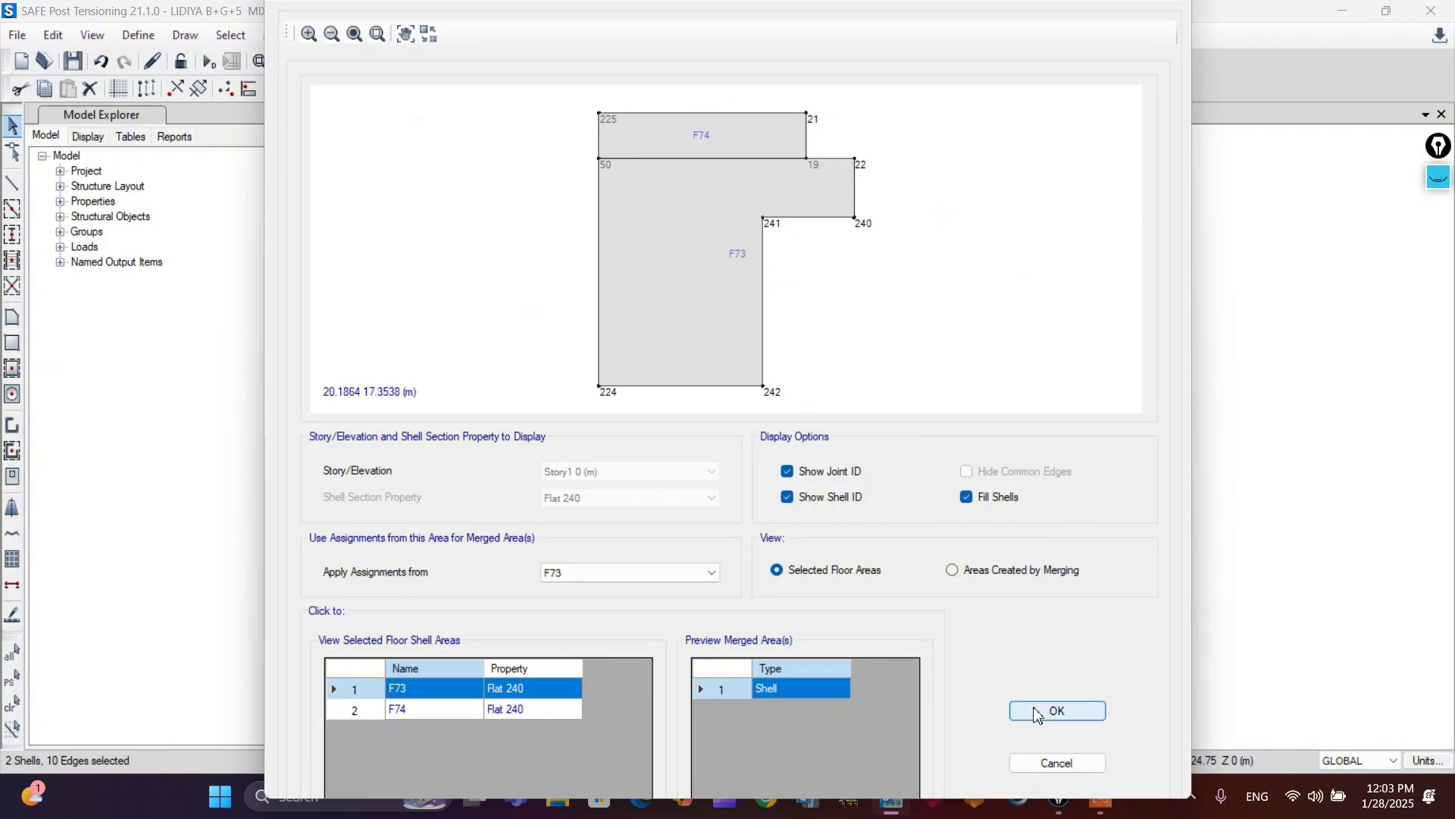
{"action": "left_click", "coordinate": [1058, 711]}
{"action": "left_click", "coordinate": [896, 234]}
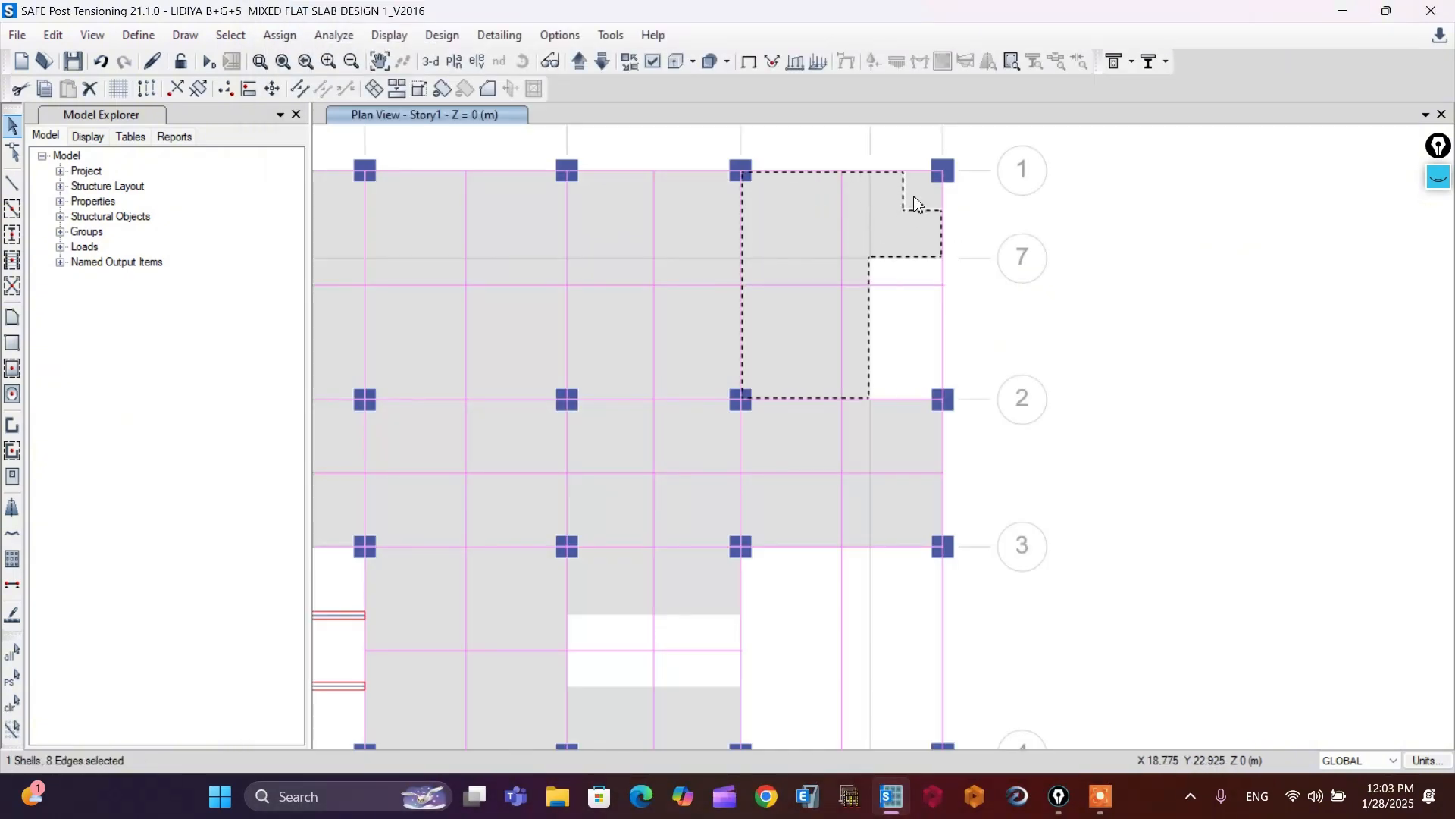
{"action": "left_click", "coordinate": [915, 199]}
{"action": "left_click", "coordinate": [902, 225]}
{"action": "key", "text": "Escape"}
- Merge the small Flat 240 piece directly below the E-4 drop panel with the large D–E slab piece in bay 4–5
{"action": "scroll", "coordinate": [883, 273], "scroll_direction": "down", "scroll_amount": 3}
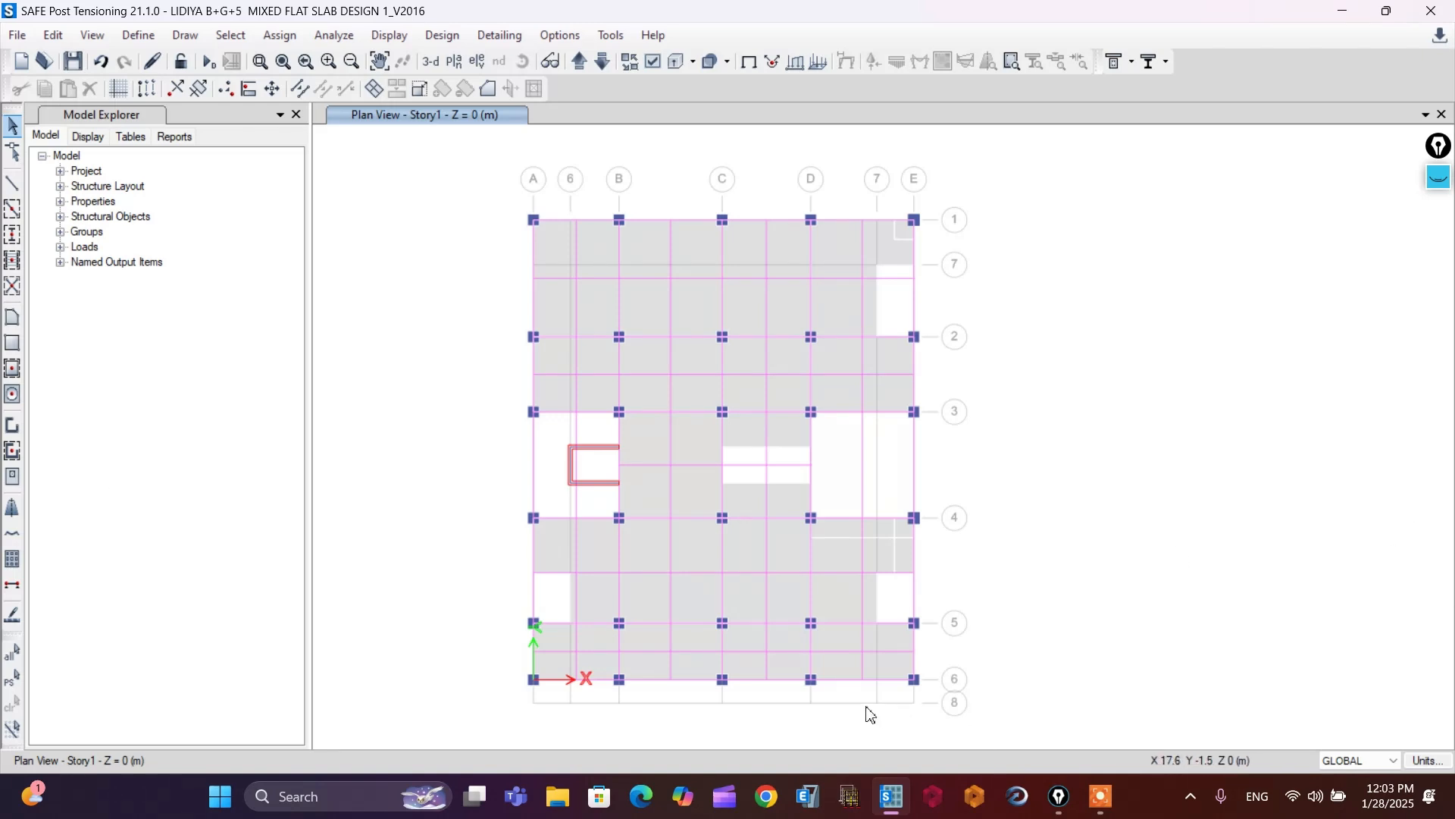
{"action": "scroll", "coordinate": [887, 557], "scroll_direction": "up", "scroll_amount": 2}
{"action": "left_click", "coordinate": [887, 557]}
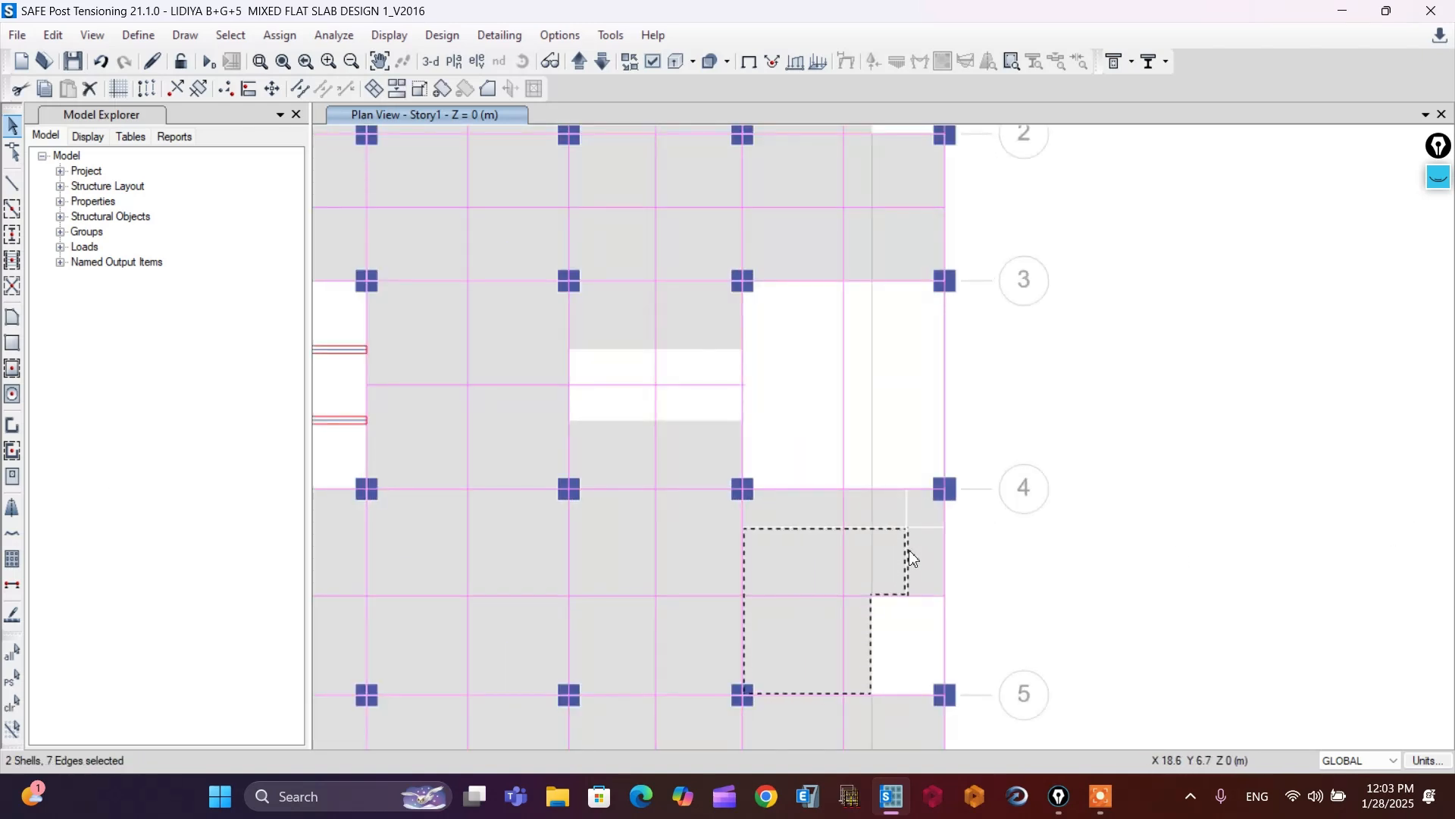
{"action": "left_click", "coordinate": [933, 553]}
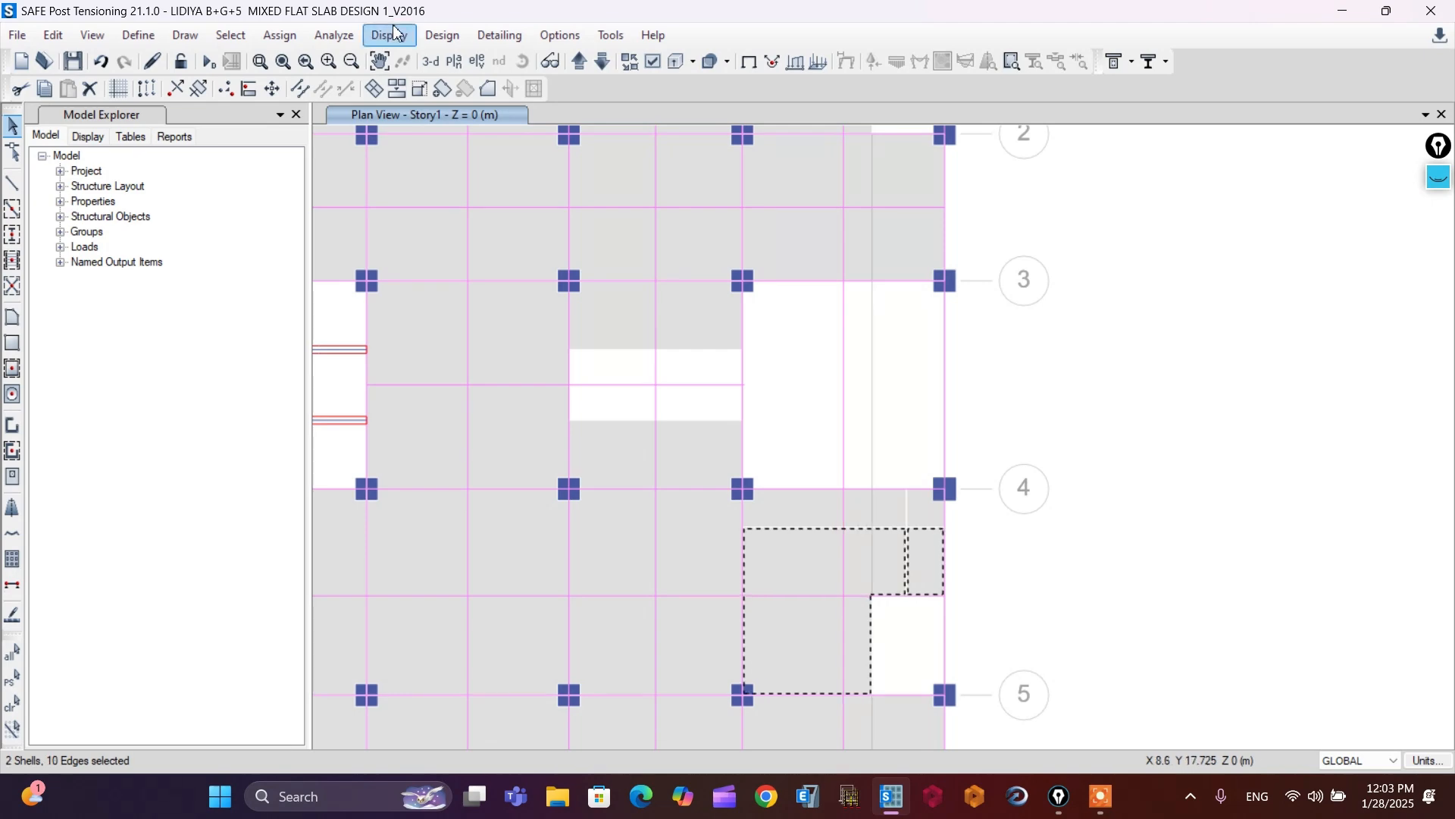
{"action": "left_click", "coordinate": [397, 89]}
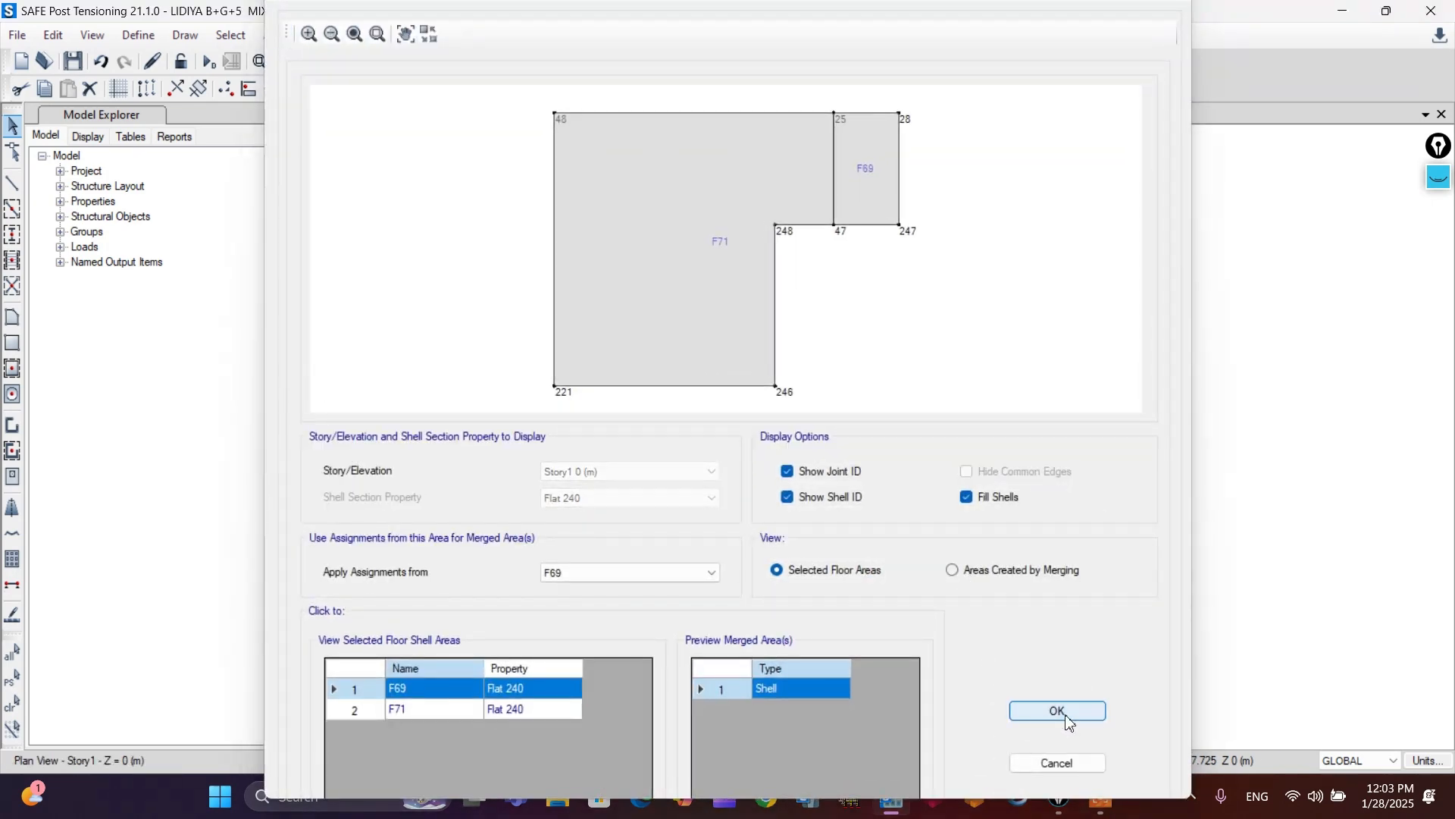
{"action": "left_click", "coordinate": [1053, 708]}
- Merge the narrow Flat 240 strip along grid 4 into the large D–E slab around the E-4 drop panel
{"action": "left_click", "coordinate": [887, 513]}
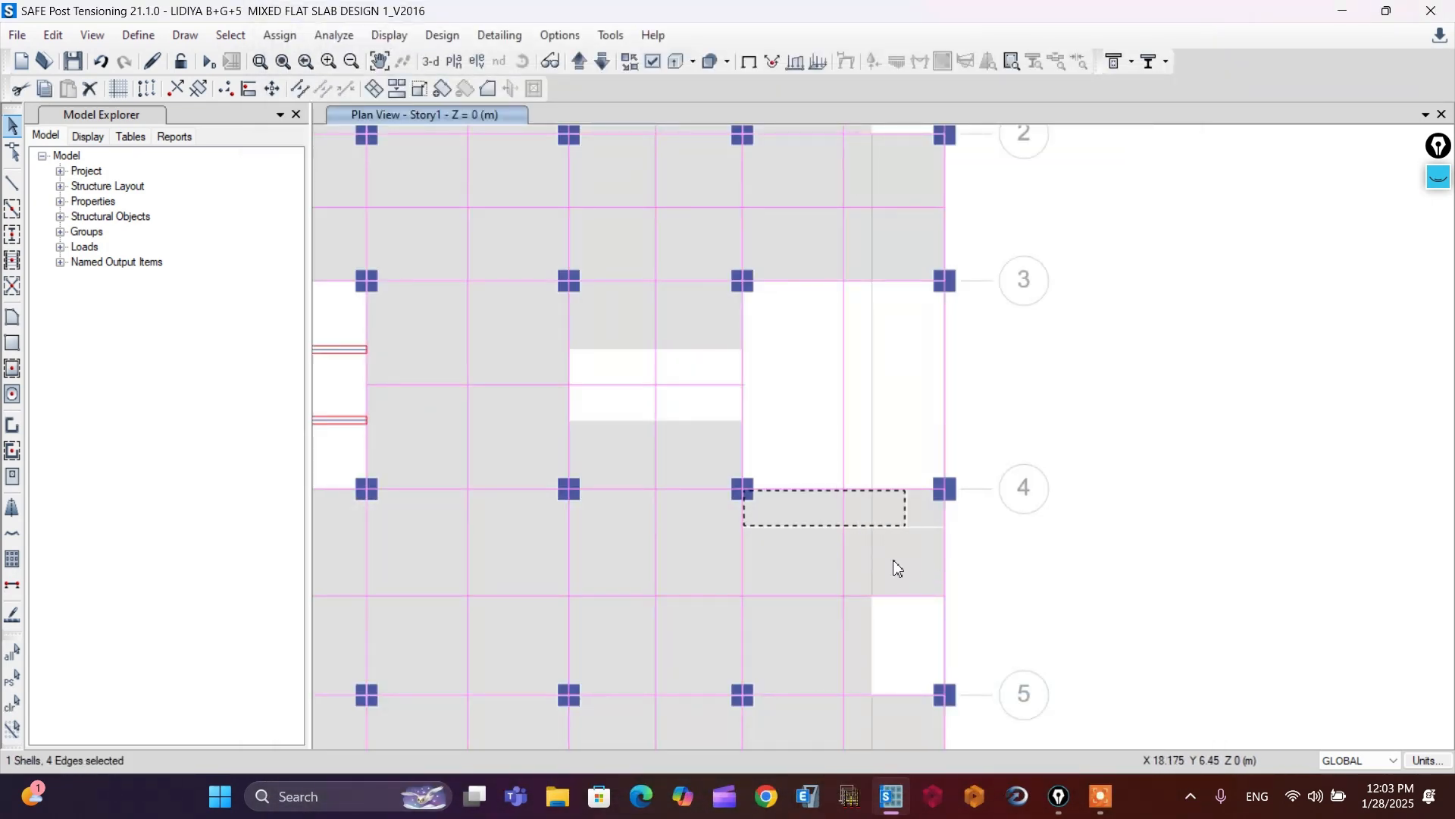
{"action": "left_click", "coordinate": [897, 568]}
{"action": "left_click", "coordinate": [396, 89]}
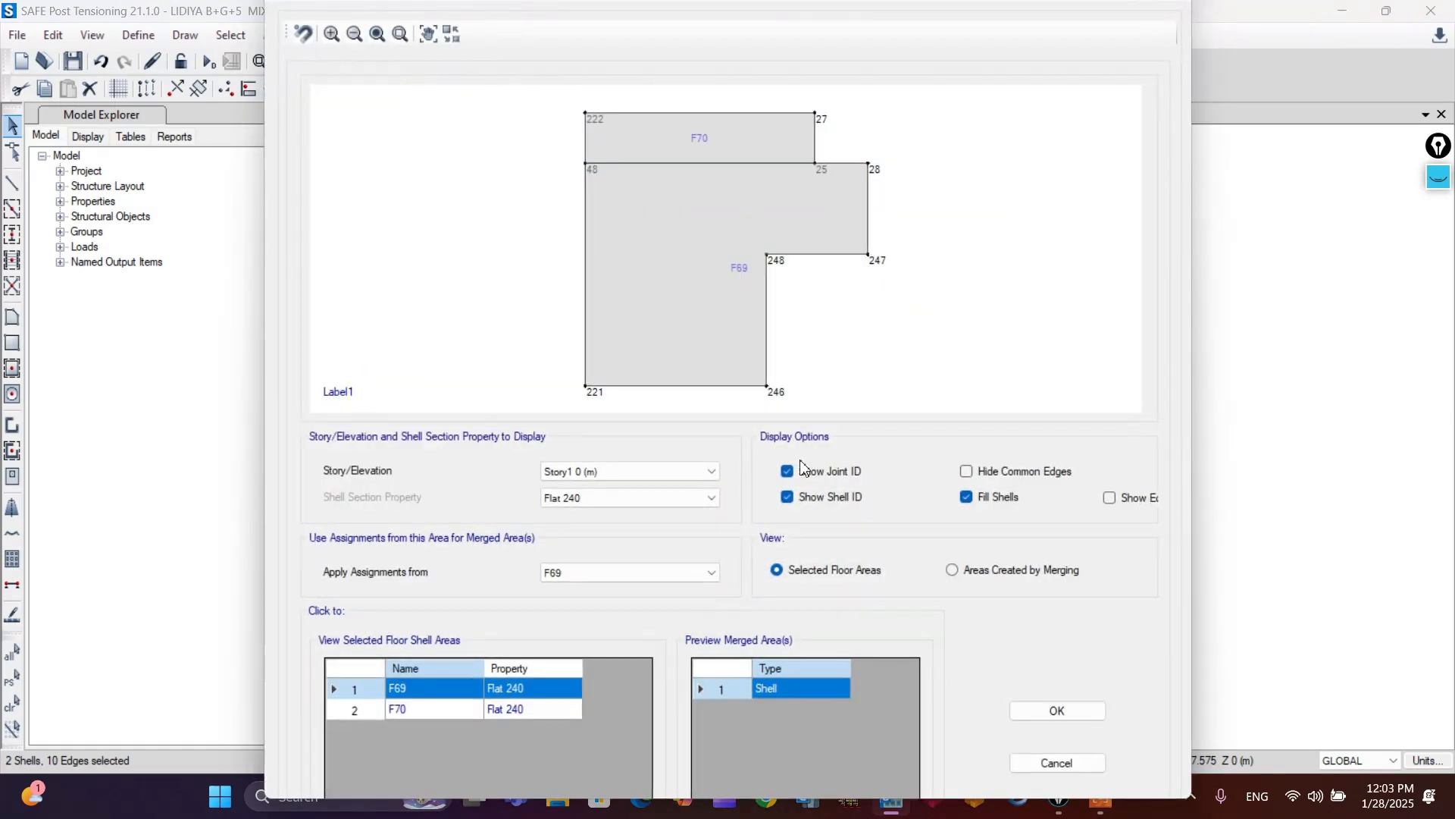
{"action": "left_click", "coordinate": [1053, 706]}
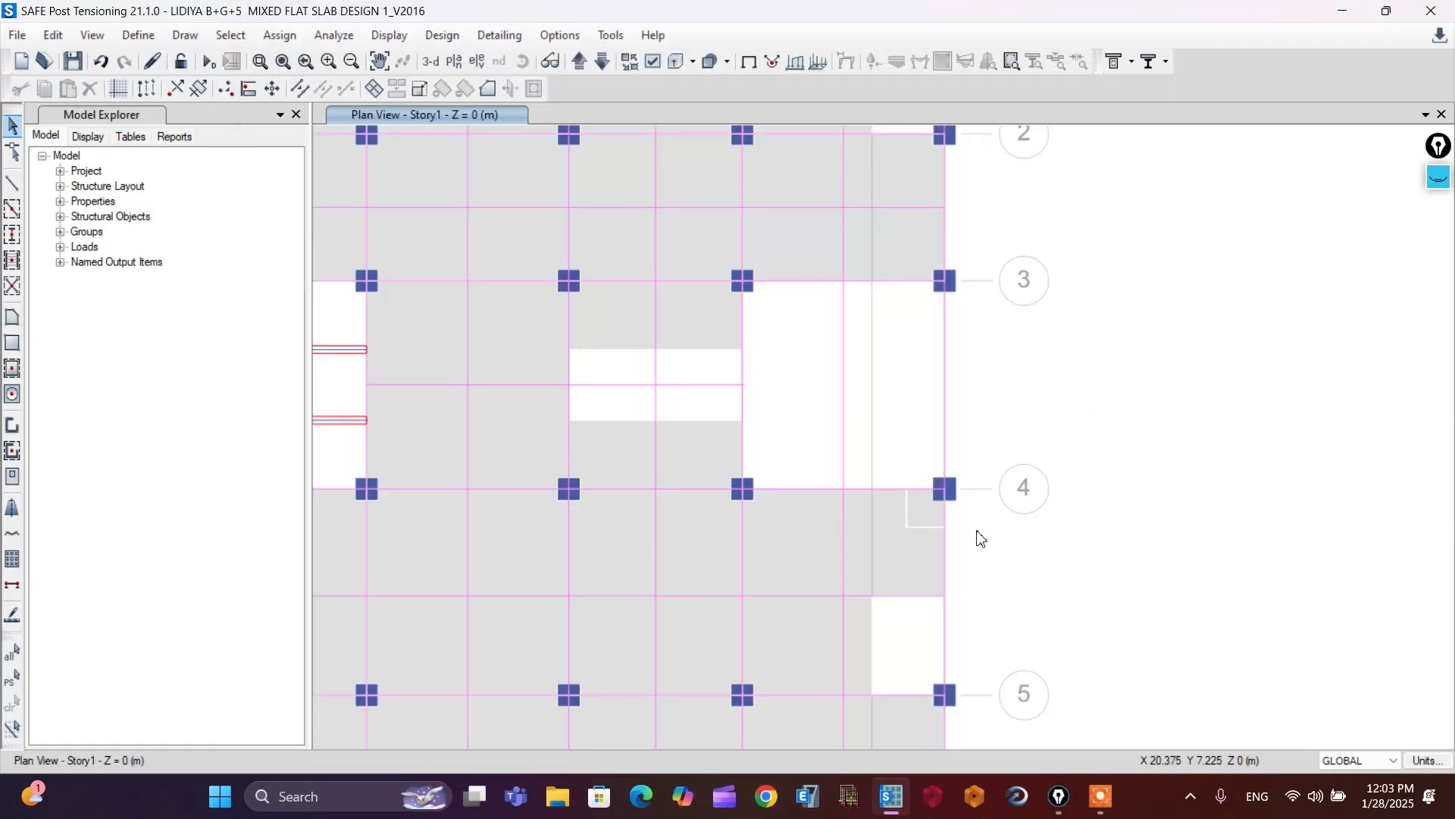
- Check the outline of the merged D–E slab around the E-1 drop panel and clear the selection
{"action": "scroll", "coordinate": [973, 540], "scroll_direction": "down", "scroll_amount": 2}
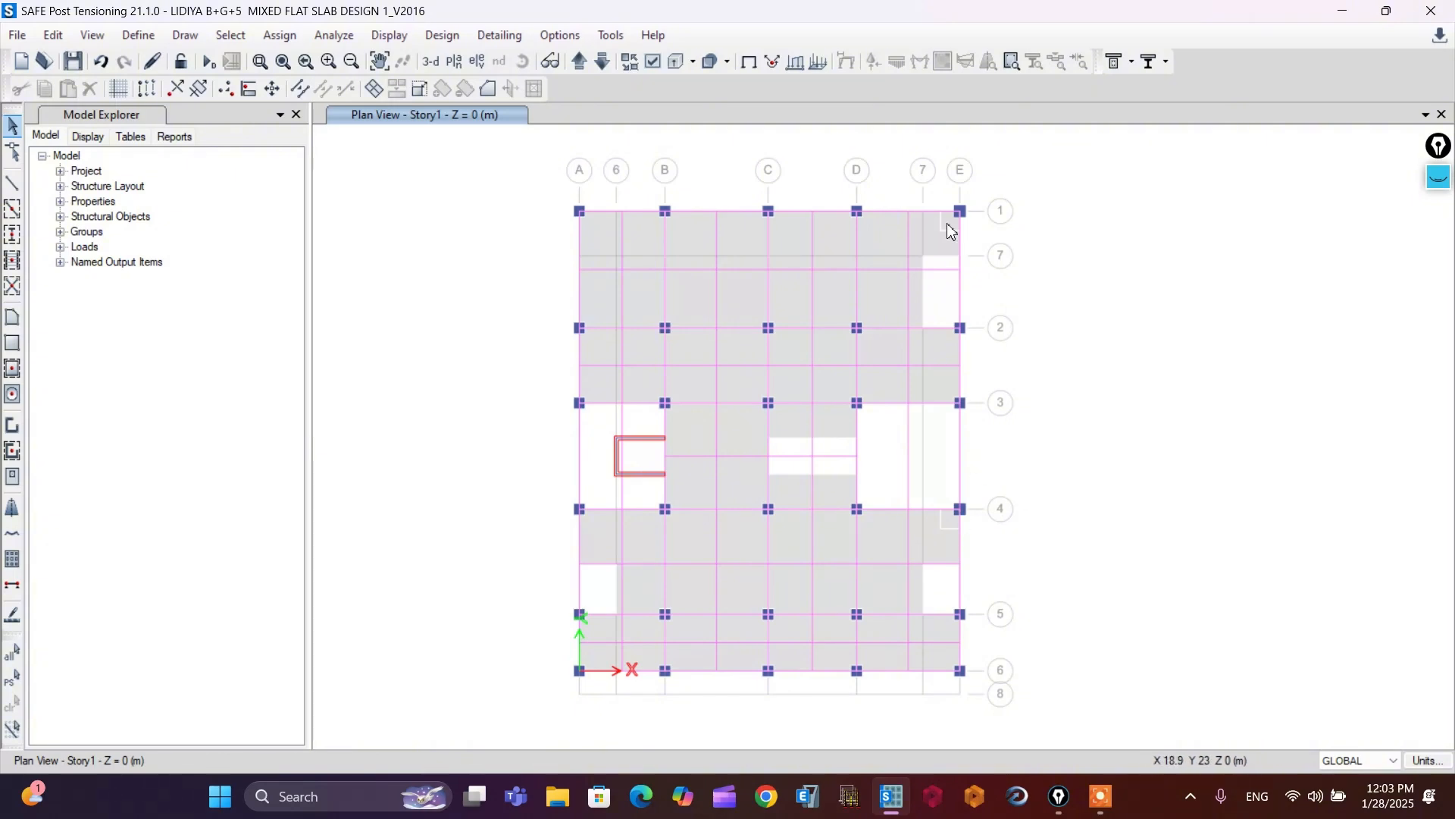
{"action": "left_click", "coordinate": [929, 240]}
{"action": "left_click", "coordinate": [931, 241]}
{"action": "left_click", "coordinate": [931, 244]}
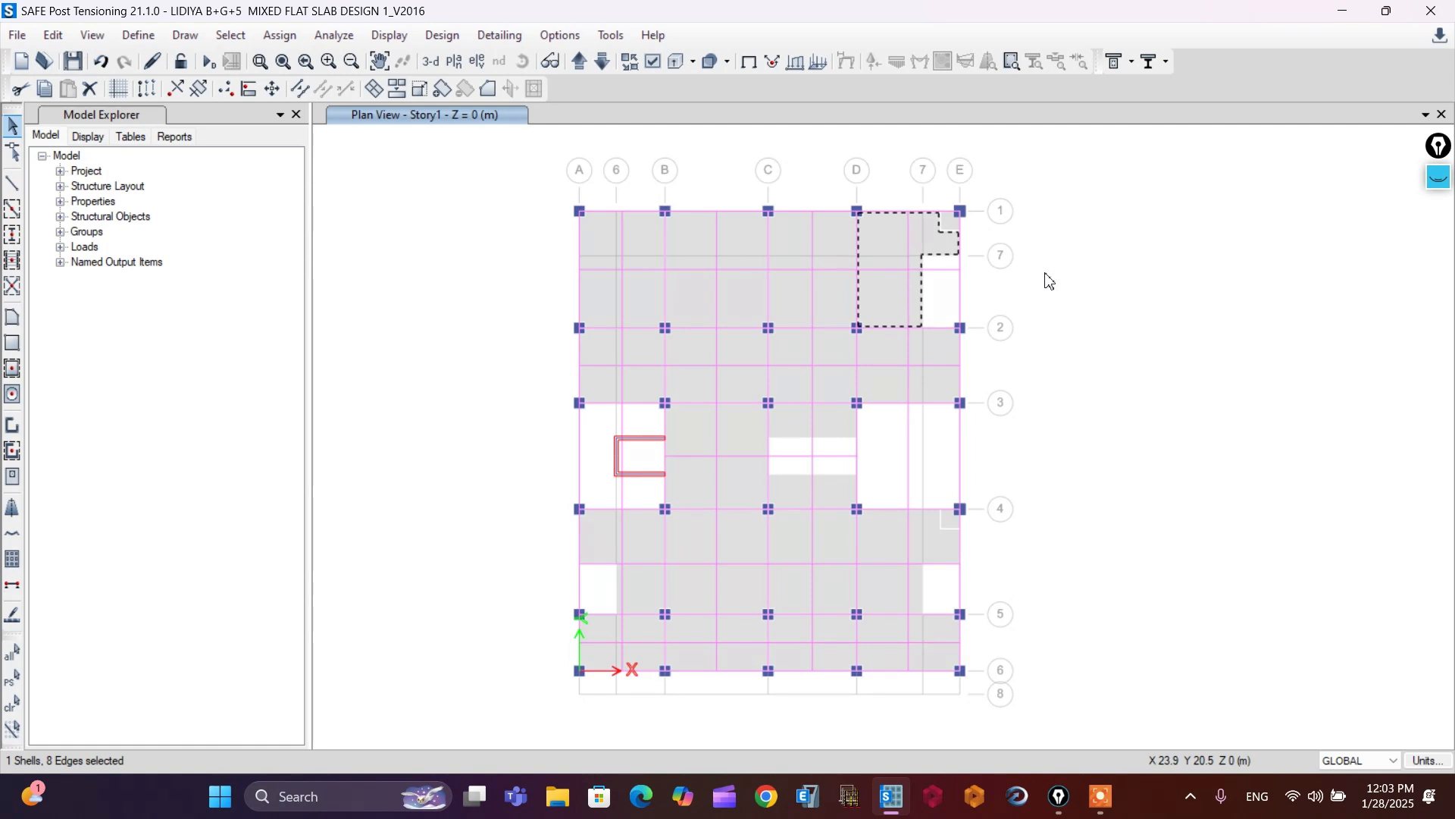
{"action": "key", "text": "Escape"}
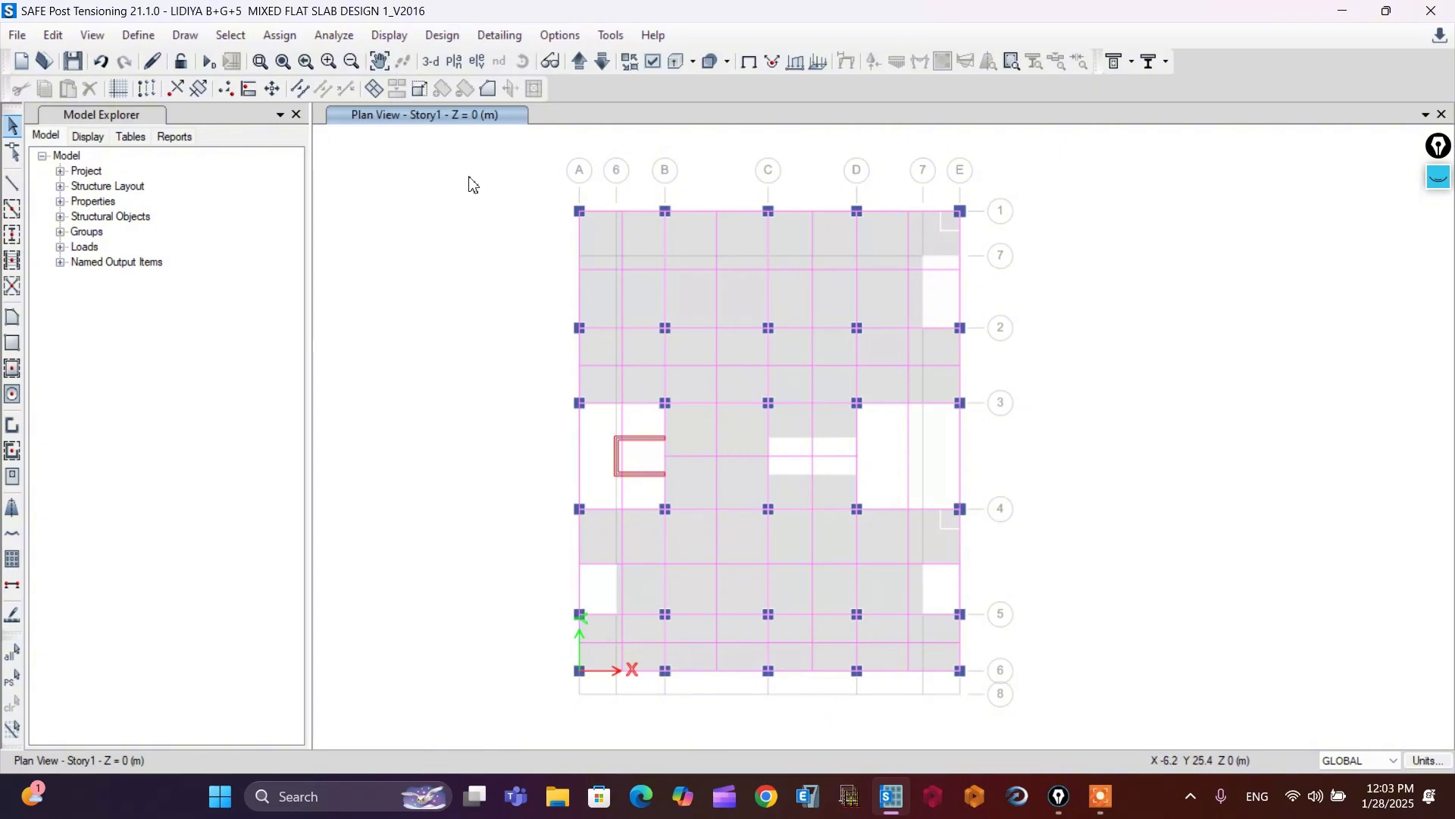
- Apply punching shear overwrites to the whole model with Rebar Ties, Orthogonal pattern, Fy 500 MPa, 10 mm diameter and 100 mm spacing
{"action": "scroll", "coordinate": [500, 163], "scroll_direction": "down", "scroll_amount": 3}
{"action": "left_click_drag", "start_coordinate": [505, 152], "coordinate": [834, 561]}
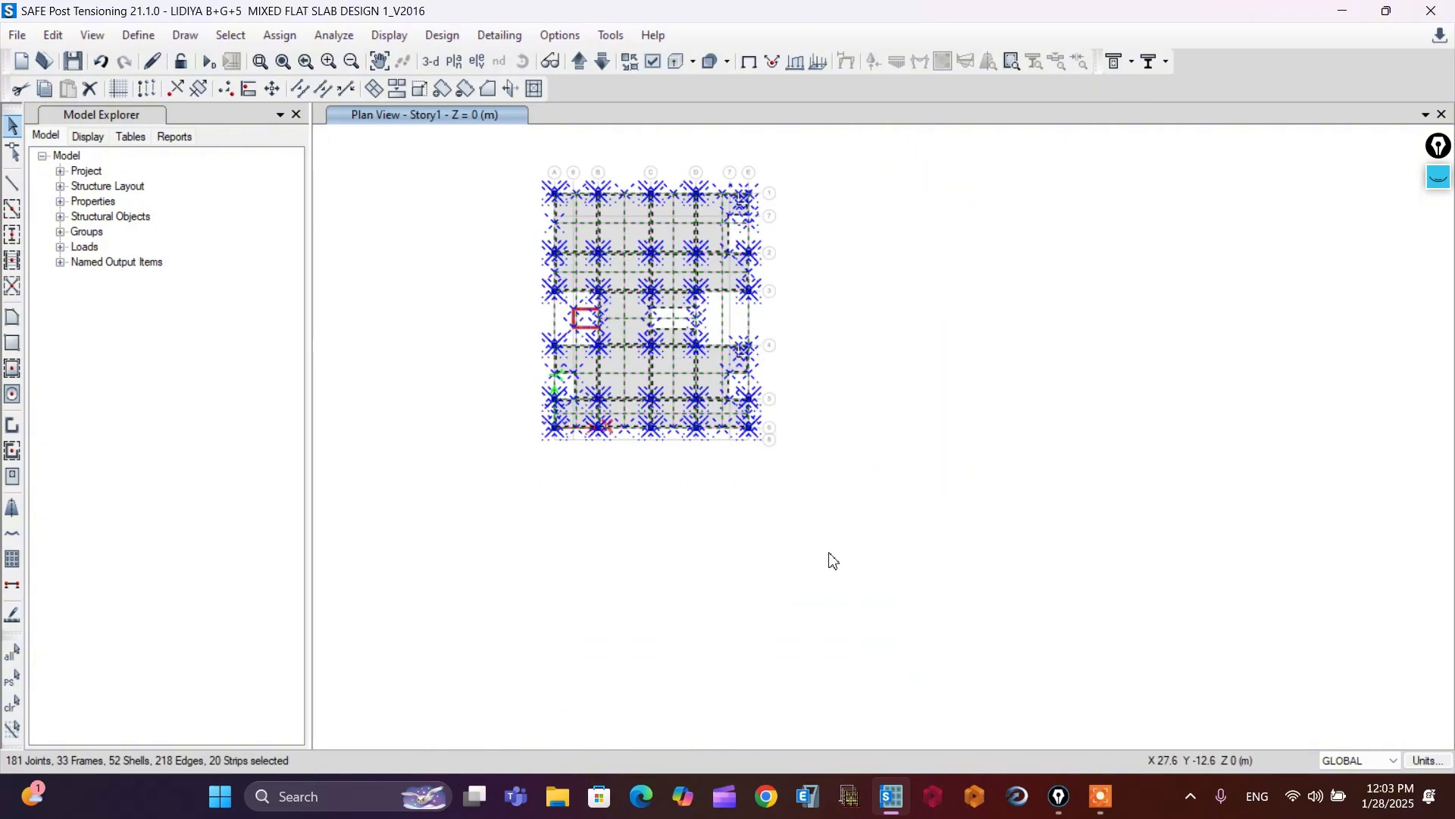
{"action": "left_click", "coordinate": [1132, 61]}
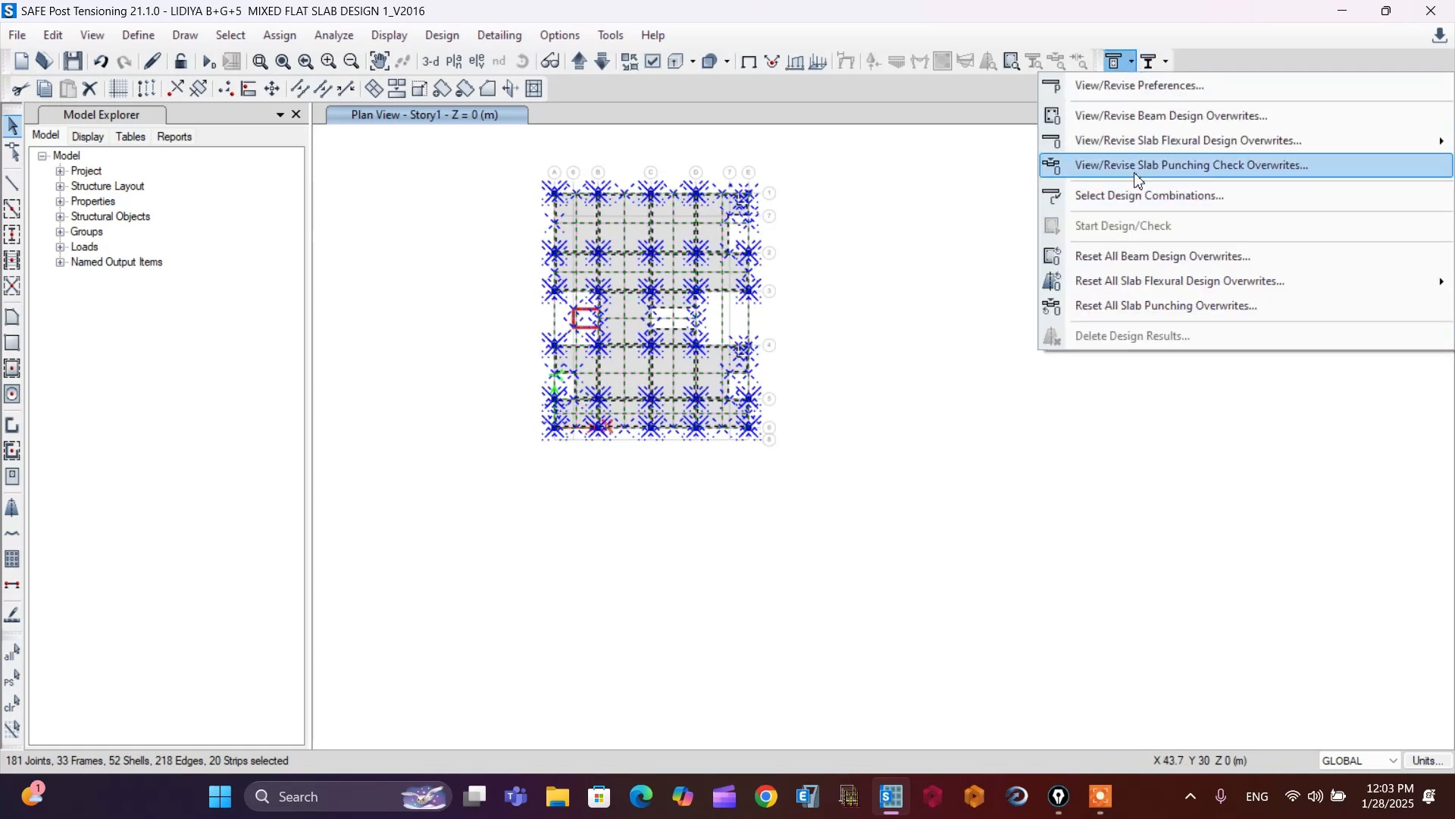
{"action": "left_click", "coordinate": [1167, 166]}
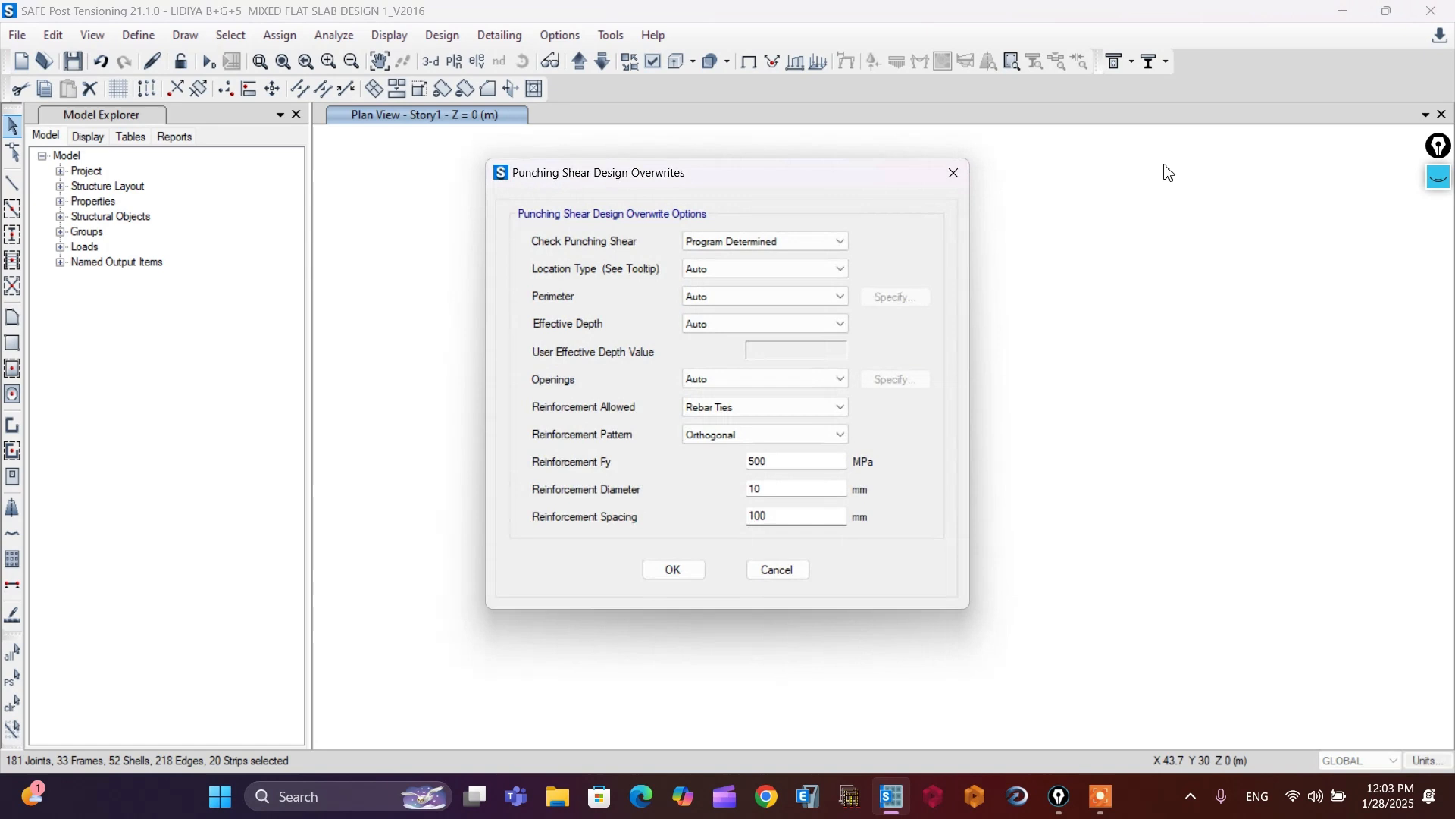
{"action": "left_click", "coordinate": [761, 407]}
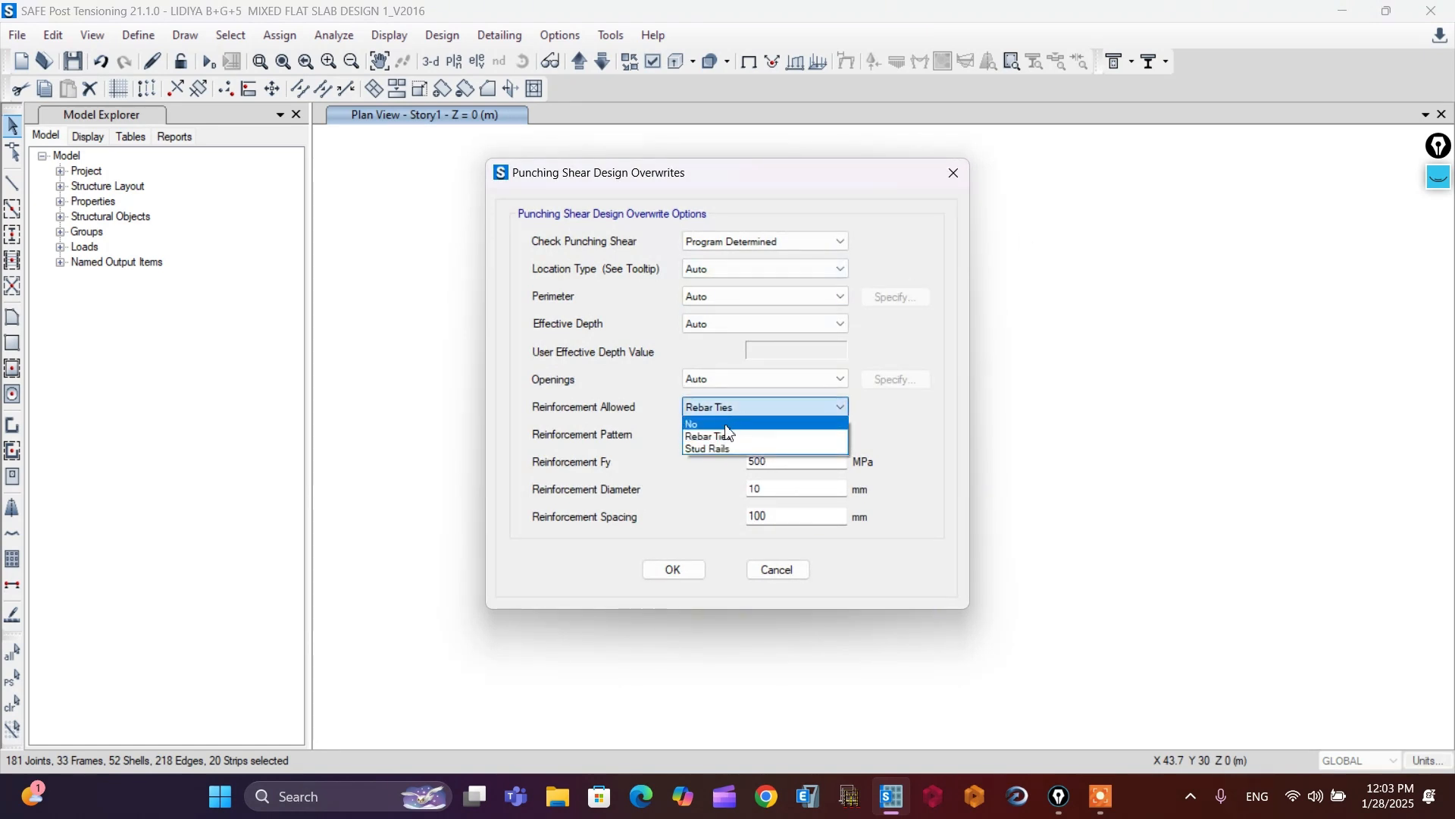
{"action": "left_click", "coordinate": [675, 460]}
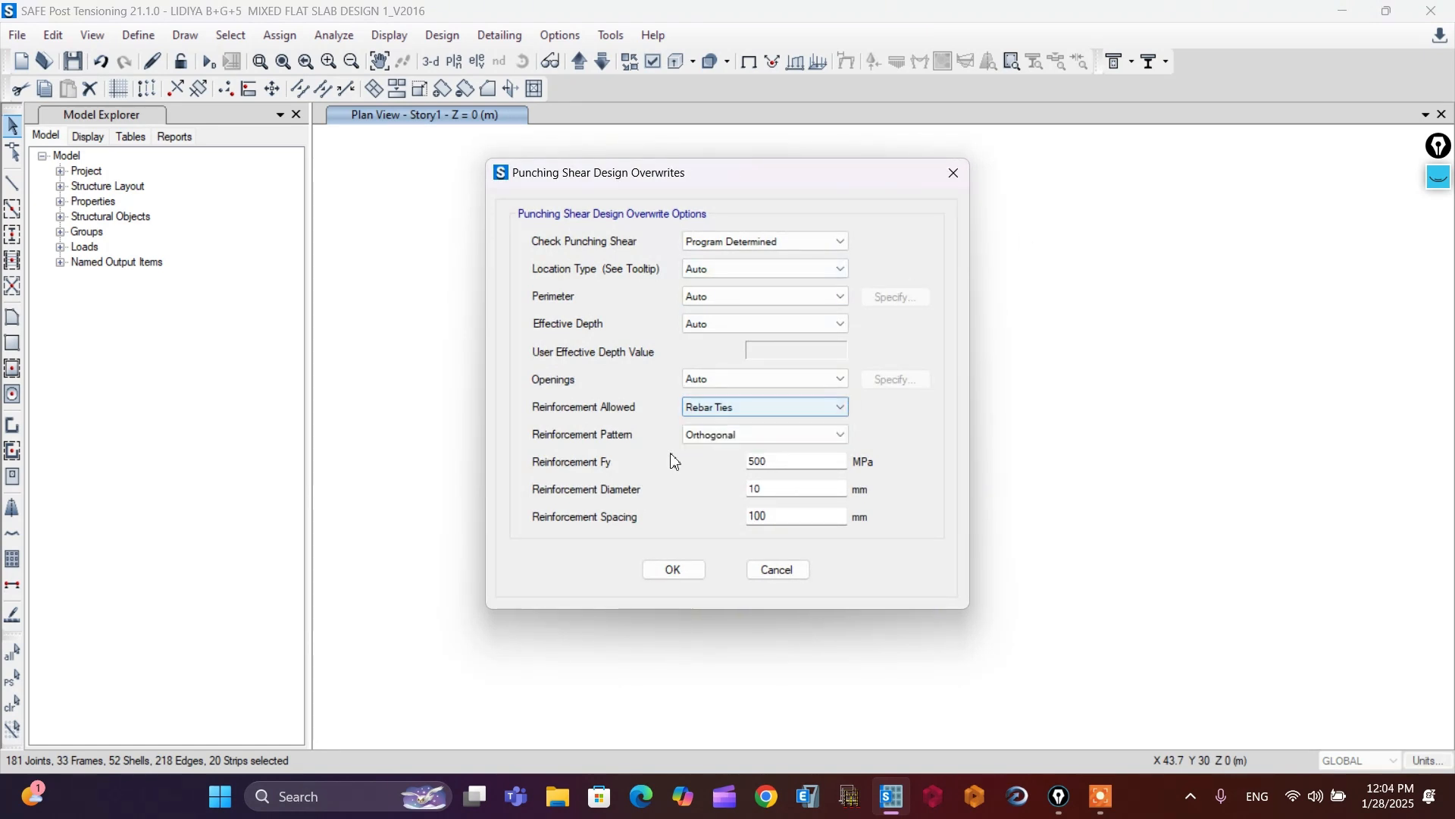
{"action": "left_click", "coordinate": [749, 435]}
{"action": "left_click", "coordinate": [814, 440]}
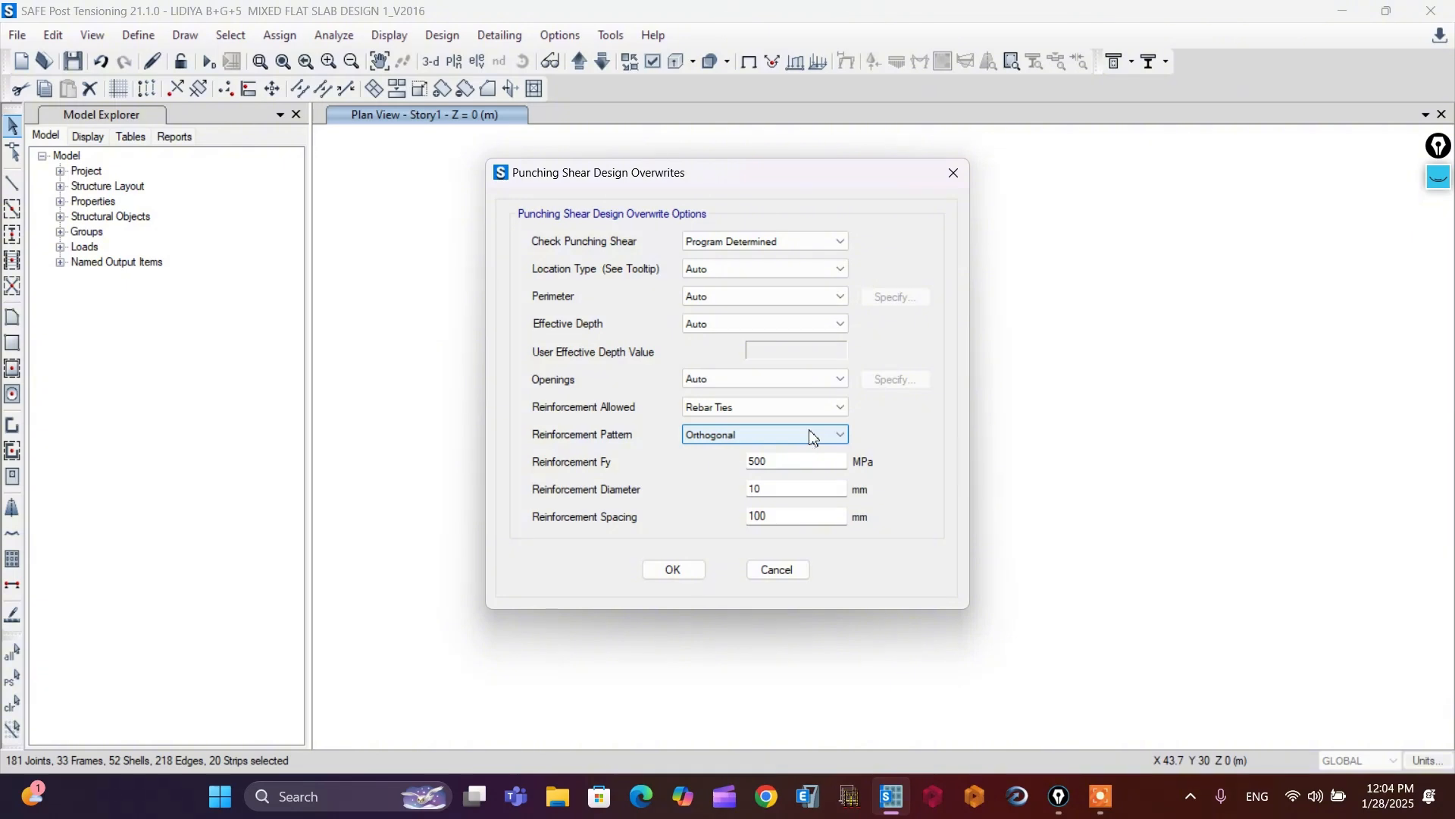
{"action": "left_click", "coordinate": [670, 571]}
- Run the analysis and design and display the punching shear design on the Story1 plan
{"action": "left_click", "coordinate": [334, 35]}
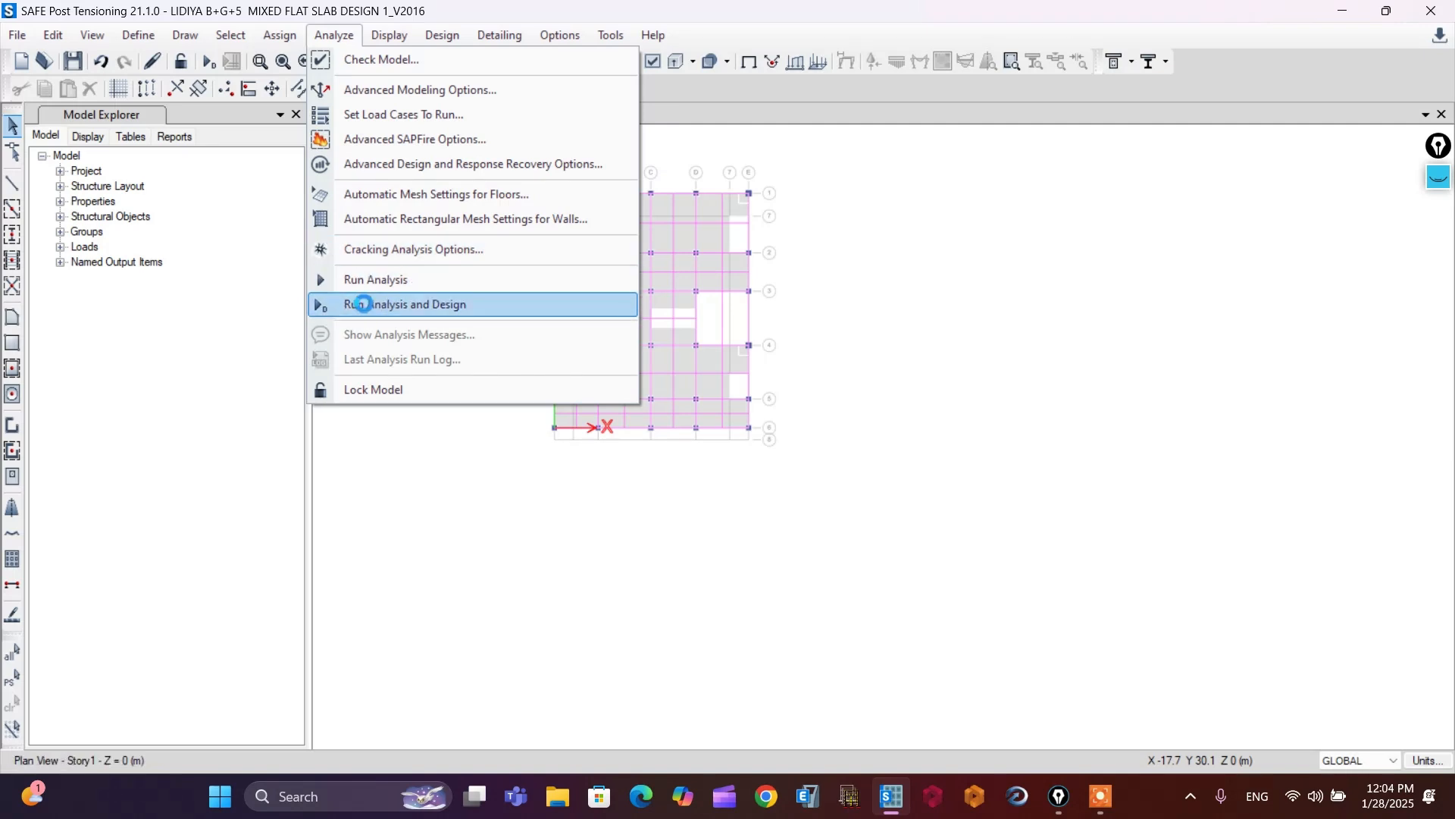
{"action": "left_click", "coordinate": [363, 306]}
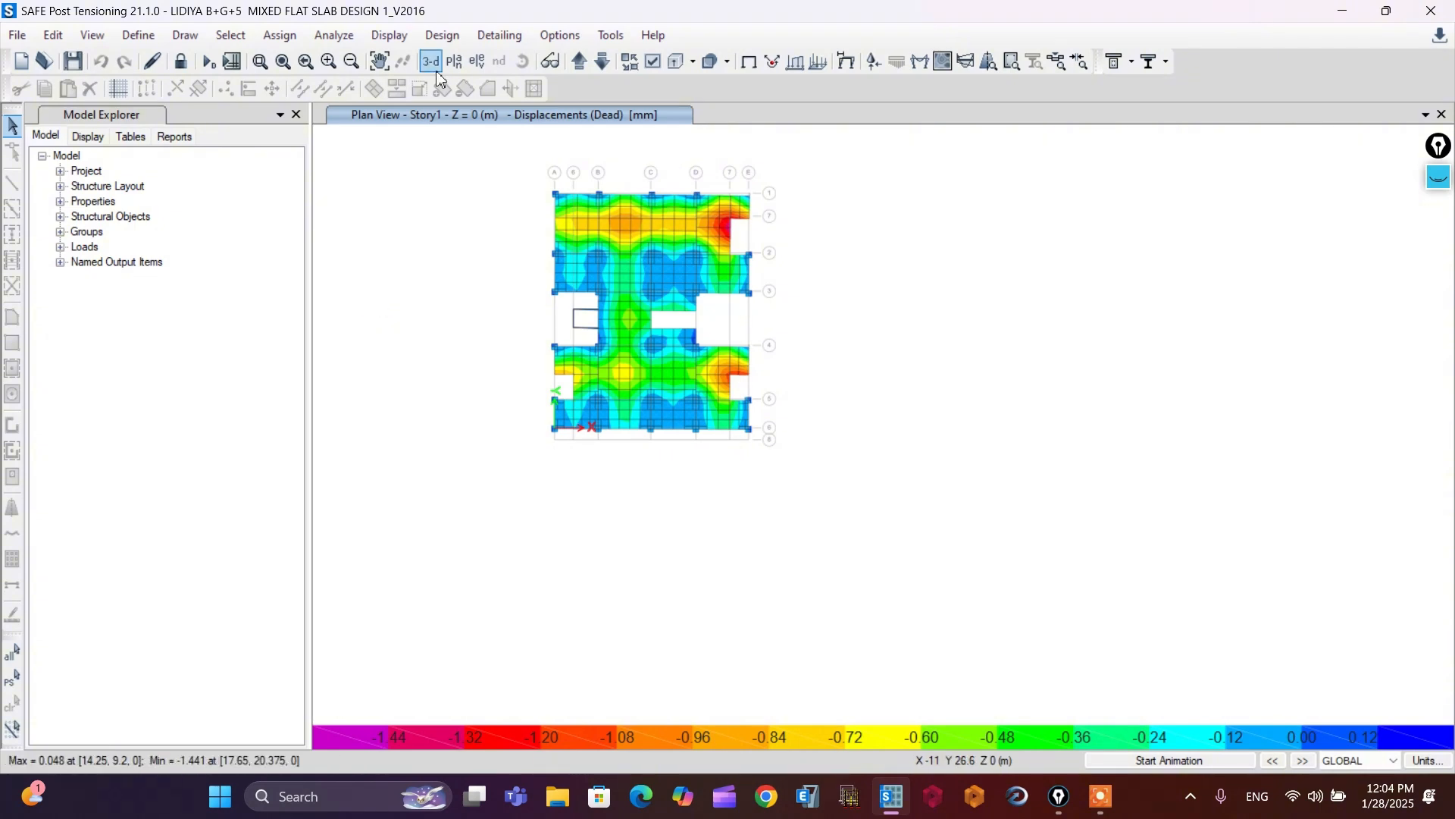
{"action": "left_click", "coordinate": [383, 37]}
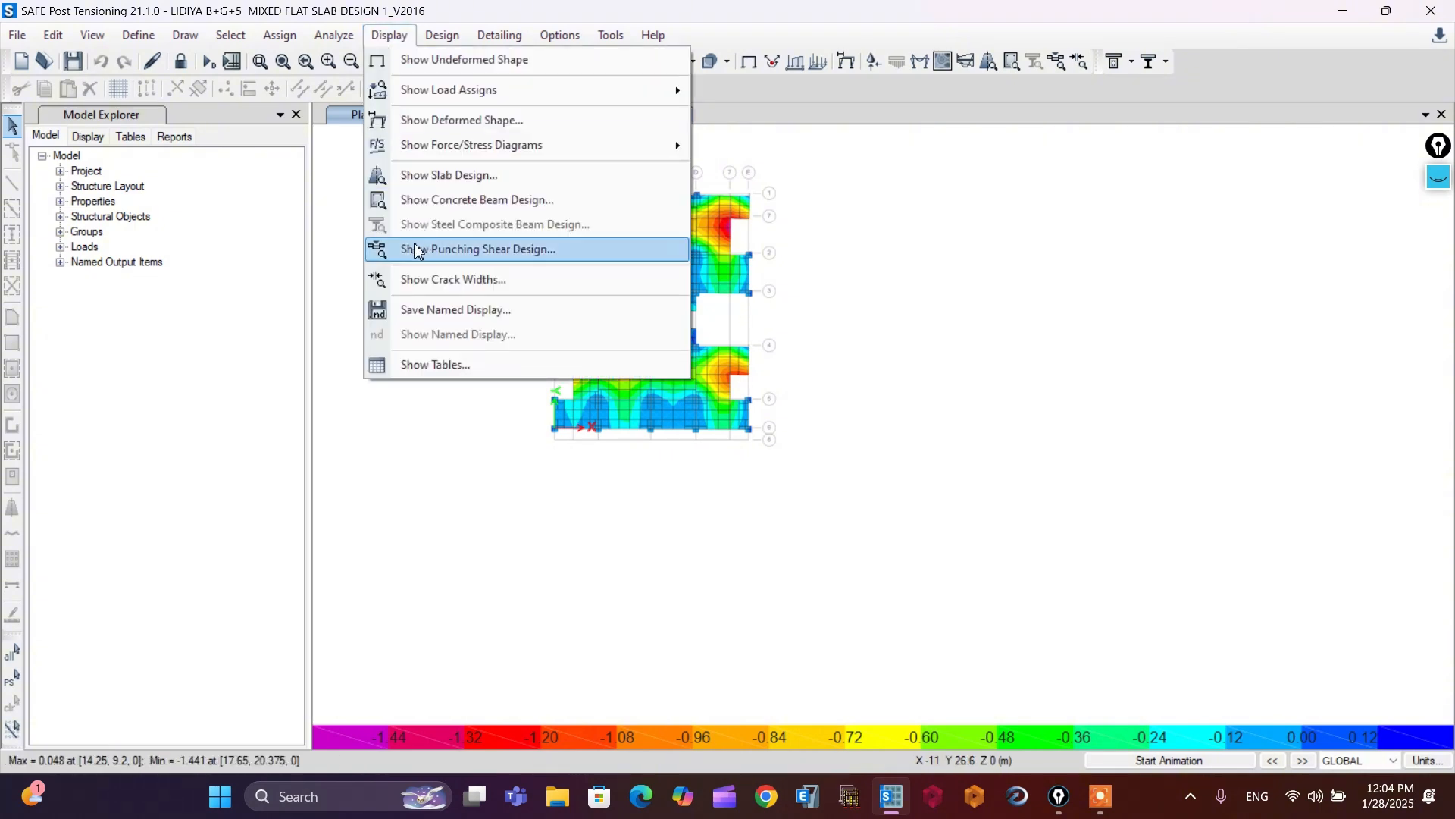
{"action": "left_click", "coordinate": [471, 251]}
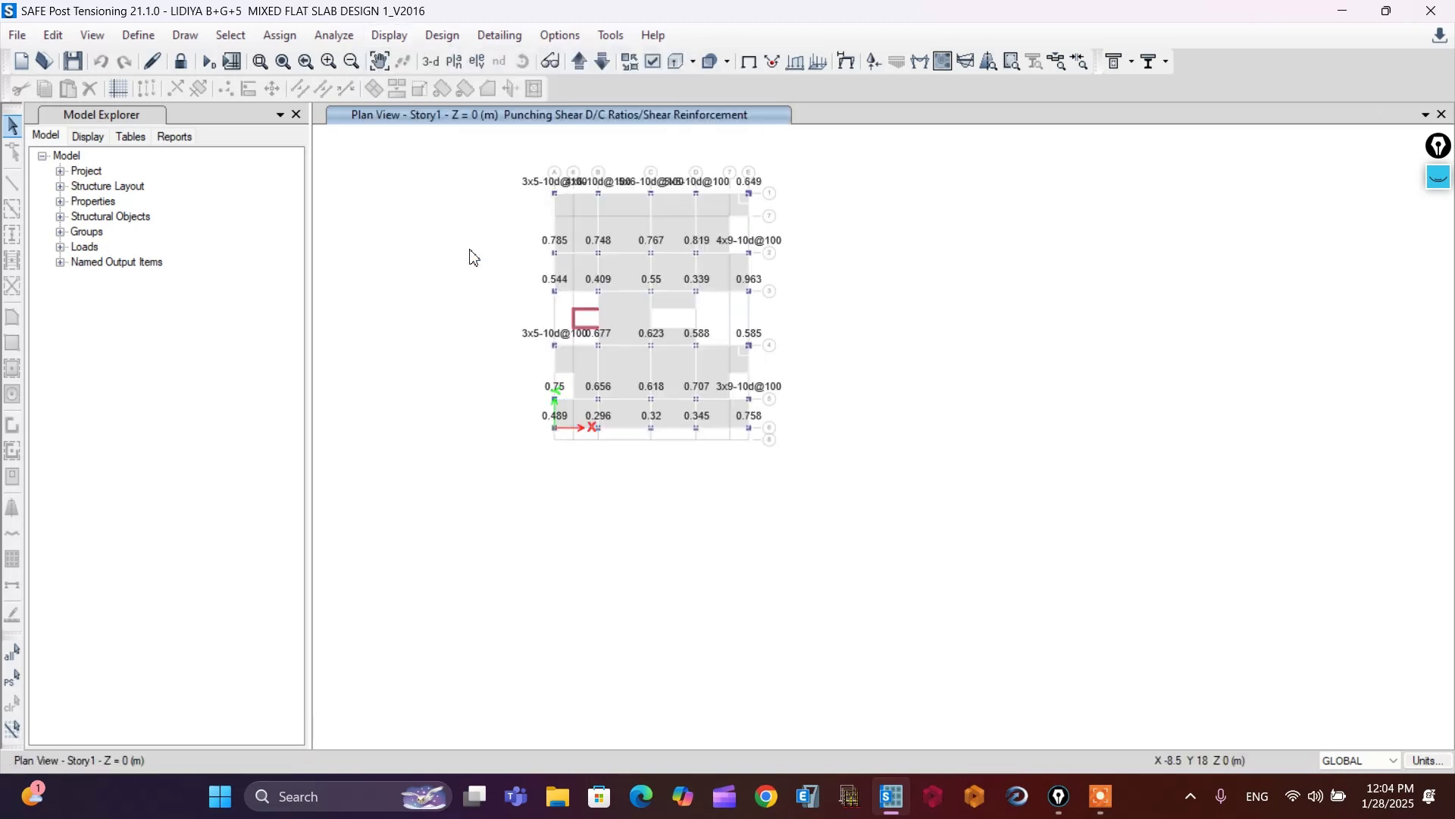
{"action": "scroll", "coordinate": [512, 161], "scroll_direction": "up", "scroll_amount": 2}
- Circle the punching shear ratios at columns E-1 and E-4 with the annotation pen and link the two circles
{"action": "mouse_move", "coordinate": [944, 261]}
{"action": "left_mouse_down"}
{"action": "mouse_move", "coordinate": [1012, 261]}
{"action": "mouse_move", "coordinate": [983, 178]}
{"action": "mouse_move", "coordinate": [946, 277]}
{"action": "left_mouse_up"}
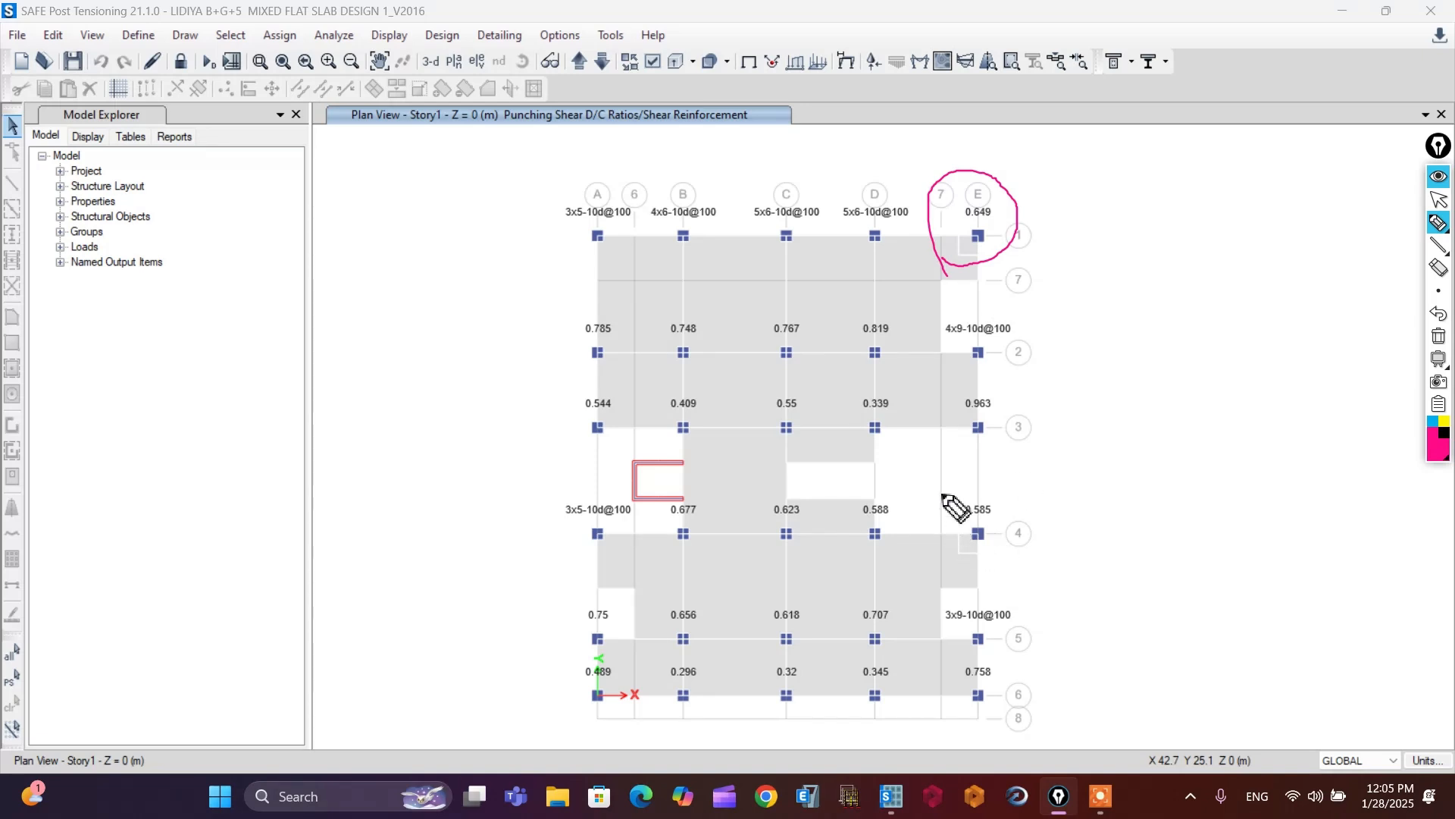
{"action": "mouse_move", "coordinate": [940, 486]}
{"action": "left_mouse_down"}
{"action": "mouse_move", "coordinate": [1023, 561]}
{"action": "mouse_move", "coordinate": [940, 479]}
{"action": "left_mouse_up"}
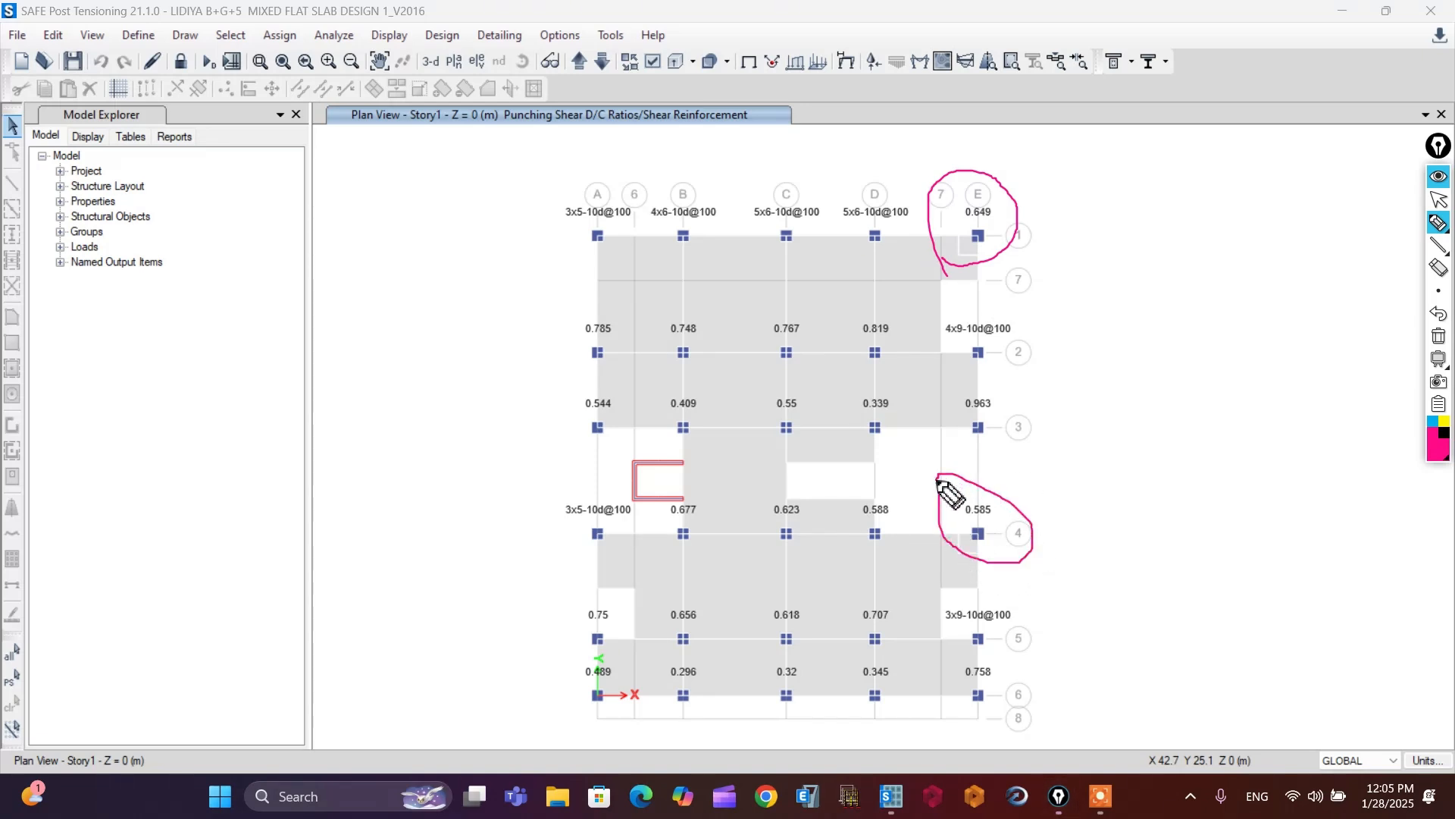
{"action": "mouse_move", "coordinate": [1001, 210]}
{"action": "left_mouse_down"}
{"action": "mouse_move", "coordinate": [1167, 338]}
{"action": "mouse_move", "coordinate": [1073, 497]}
{"action": "mouse_move", "coordinate": [1027, 532]}
{"action": "left_mouse_up"}
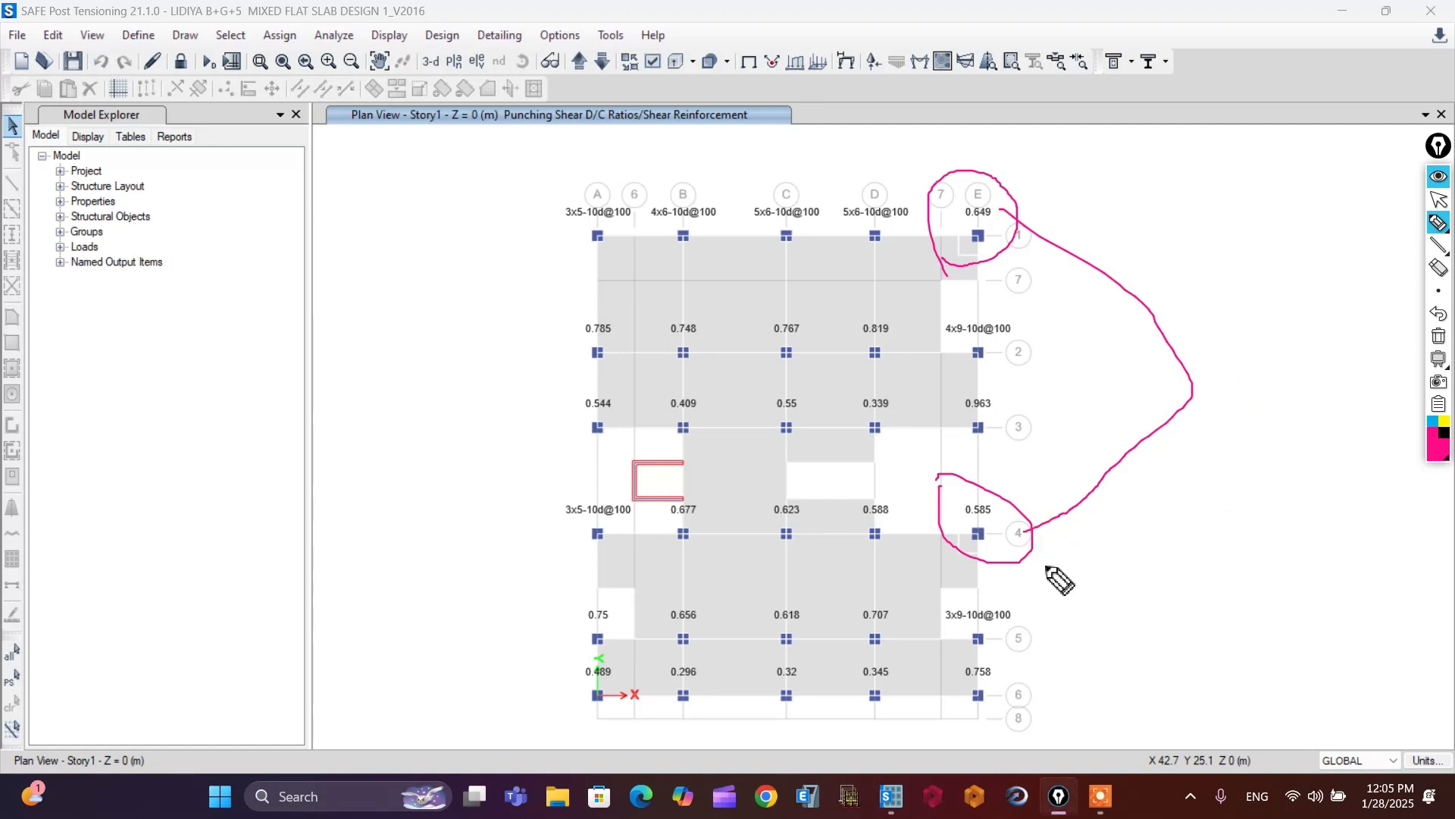
- Handwrite the drop panel note "350" and "2M X 2M" beside the linking line and underline the size
{"action": "left_click_drag", "start_coordinate": [1210, 343], "coordinate": [1227, 382]}
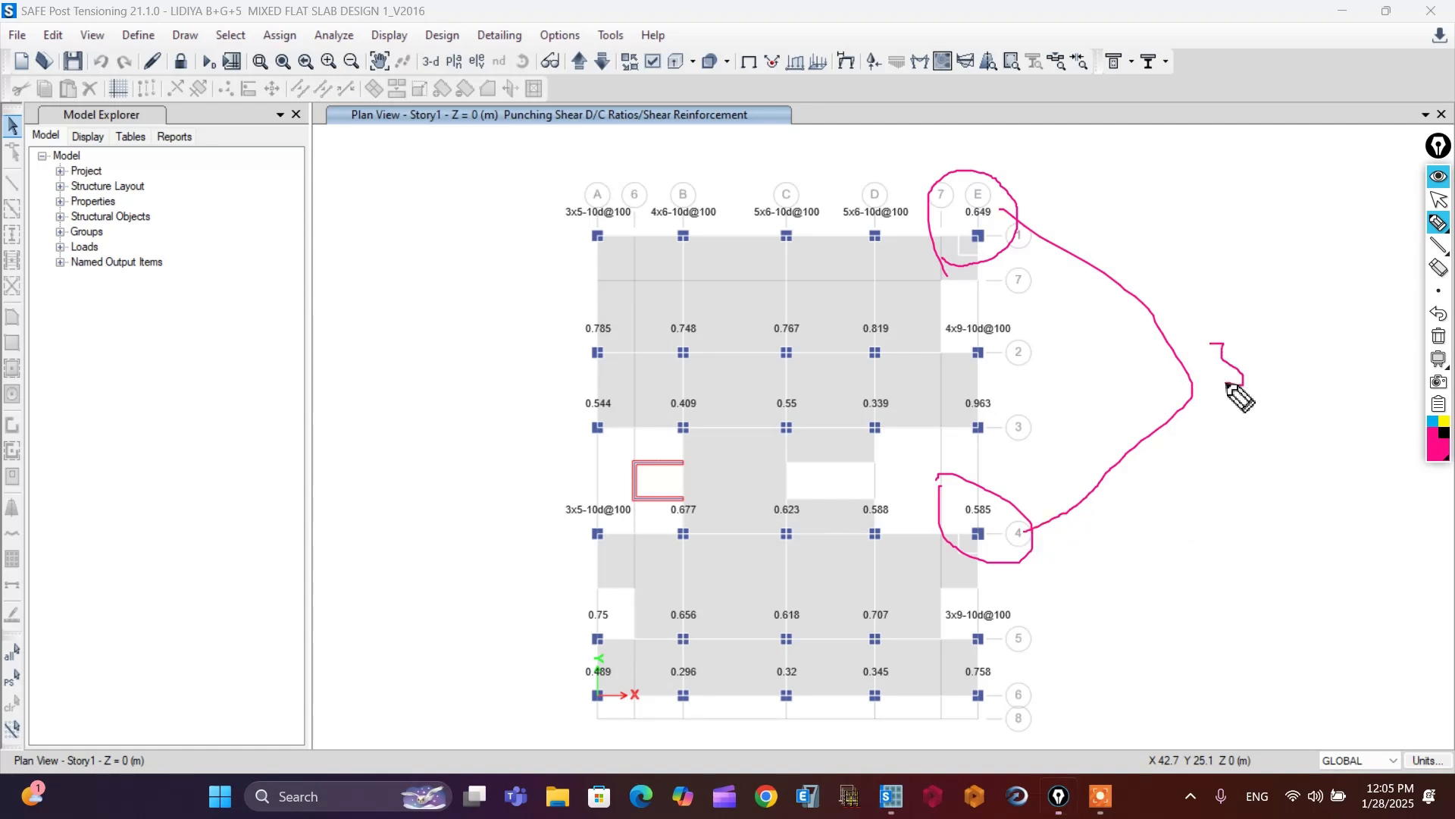
{"action": "mouse_move", "coordinate": [1263, 338]}
{"action": "left_mouse_down"}
{"action": "mouse_move", "coordinate": [1257, 374]}
{"action": "mouse_move", "coordinate": [1272, 330]}
{"action": "mouse_move", "coordinate": [1279, 367]}
{"action": "left_mouse_up"}
{"action": "mouse_move", "coordinate": [1279, 334]}
{"action": "left_mouse_down"}
{"action": "mouse_move", "coordinate": [1293, 333]}
{"action": "mouse_move", "coordinate": [1280, 368]}
{"action": "left_mouse_up"}
{"action": "mouse_move", "coordinate": [1180, 241]}
{"action": "left_mouse_down"}
{"action": "mouse_move", "coordinate": [1205, 273]}
{"action": "mouse_move", "coordinate": [1267, 243]}
{"action": "mouse_move", "coordinate": [1260, 275]}
{"action": "mouse_move", "coordinate": [1371, 273]}
{"action": "left_mouse_up"}
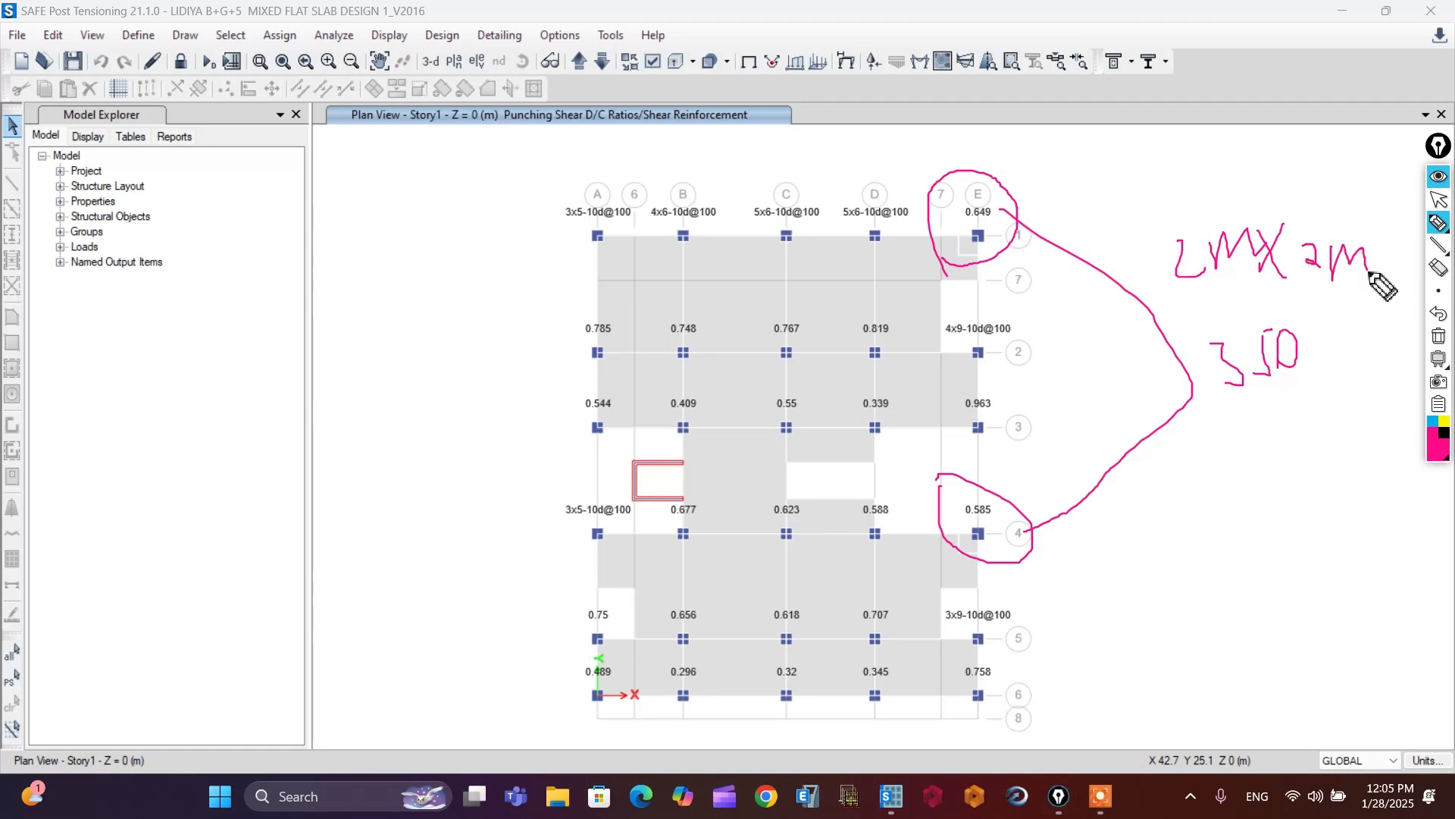
{"action": "left_click_drag", "start_coordinate": [1241, 301], "coordinate": [1334, 300]}
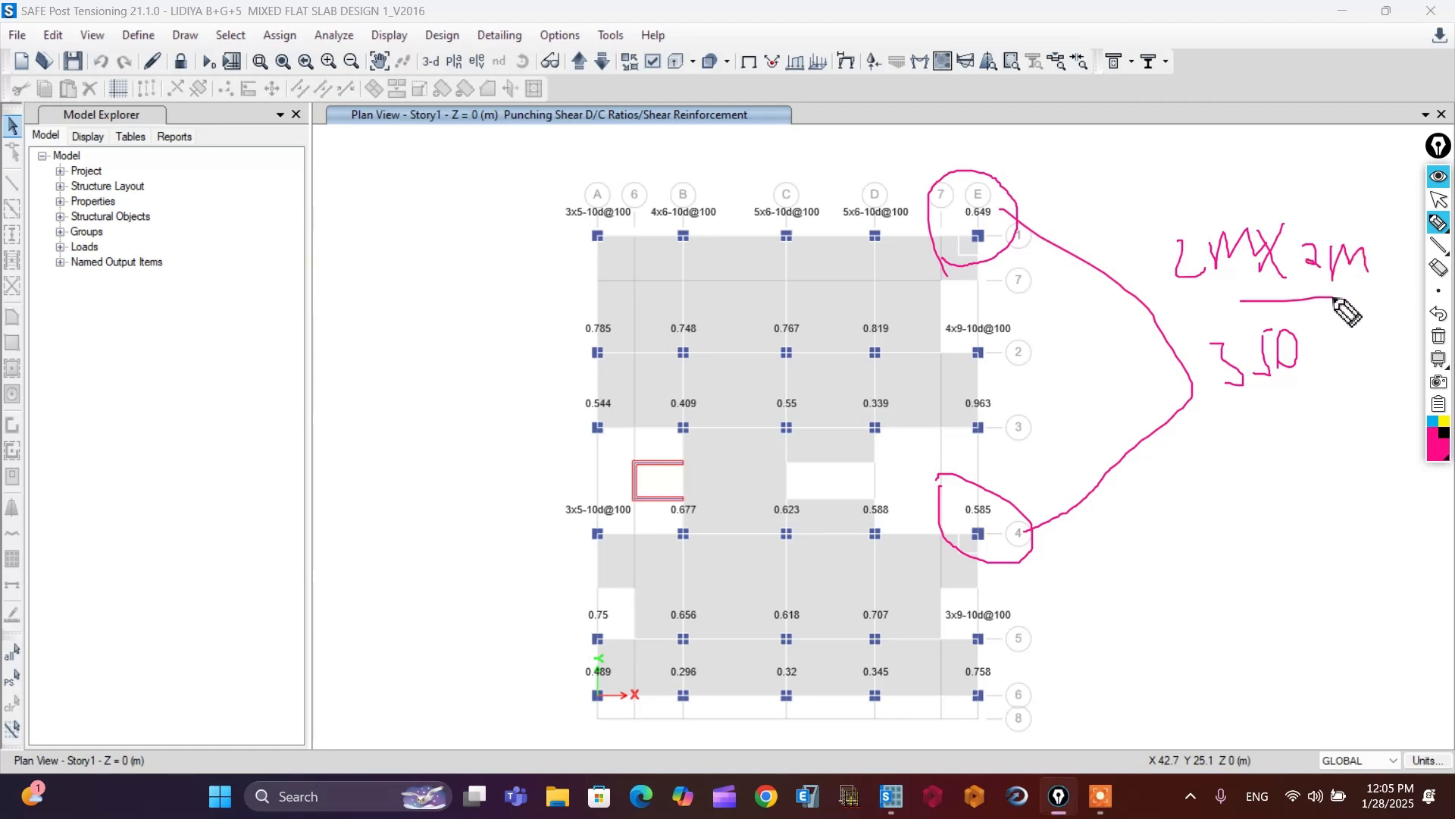